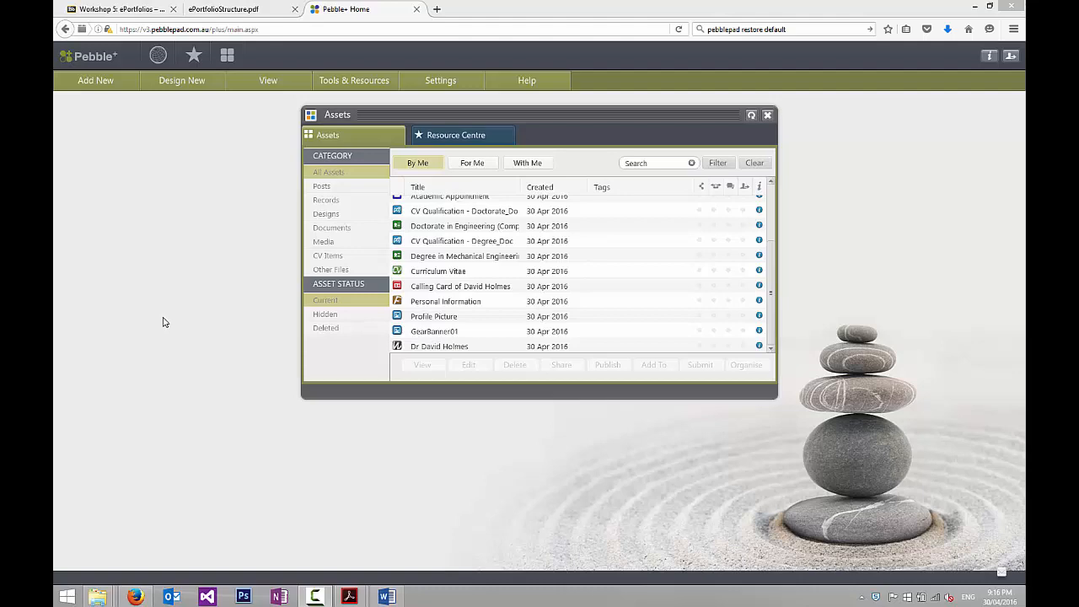
- Switch to L15.pdf in Adobe Acrobat Reader and examine the Interests entry in the list of CV sections
mouse_move(349, 596)
click(462, 526)
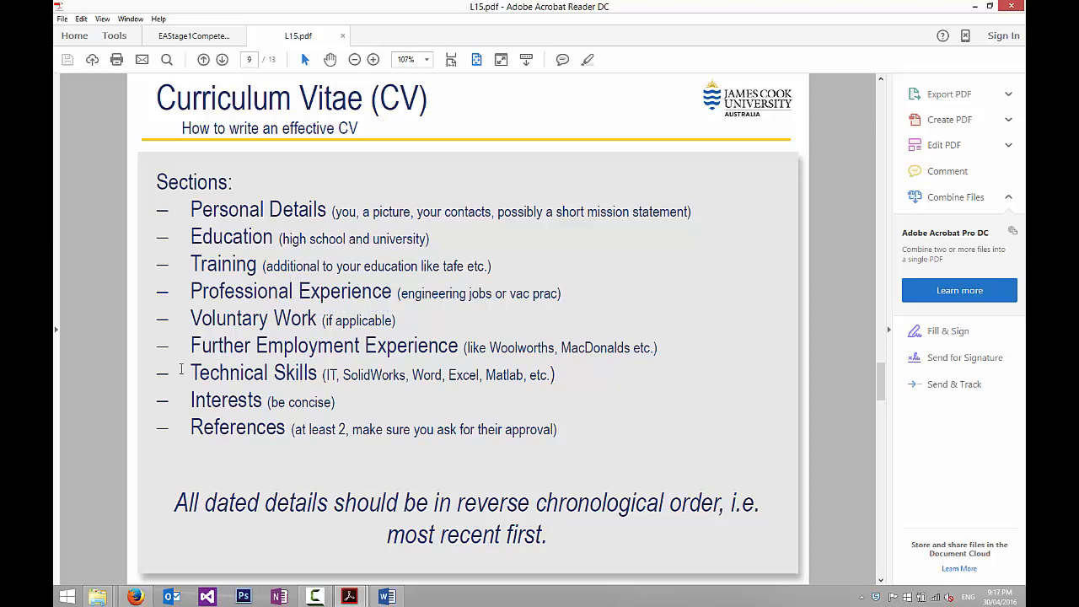
drag(190, 401, 335, 403)
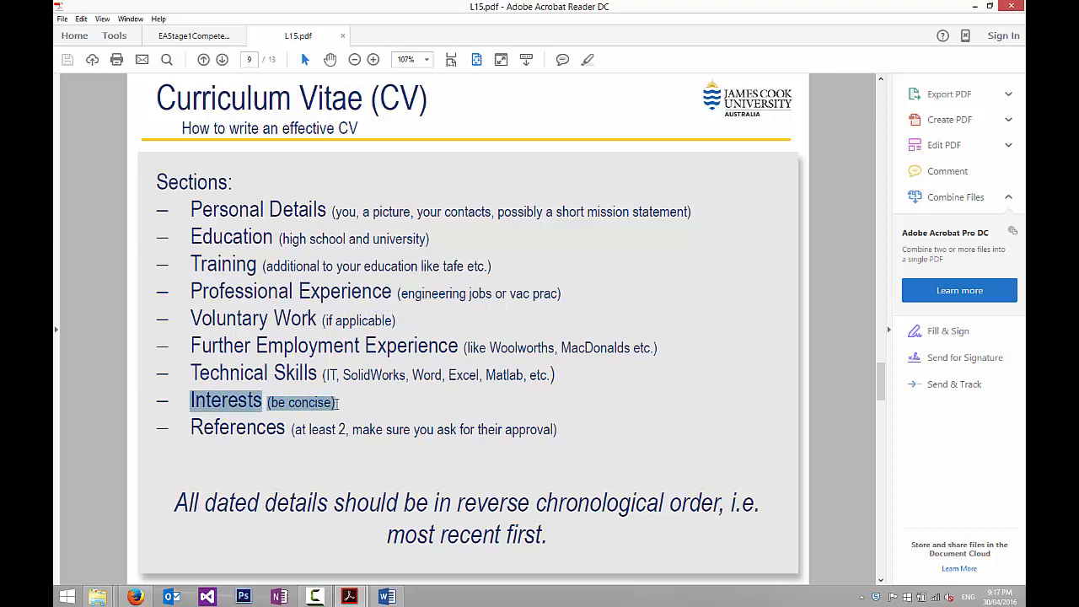
click(296, 386)
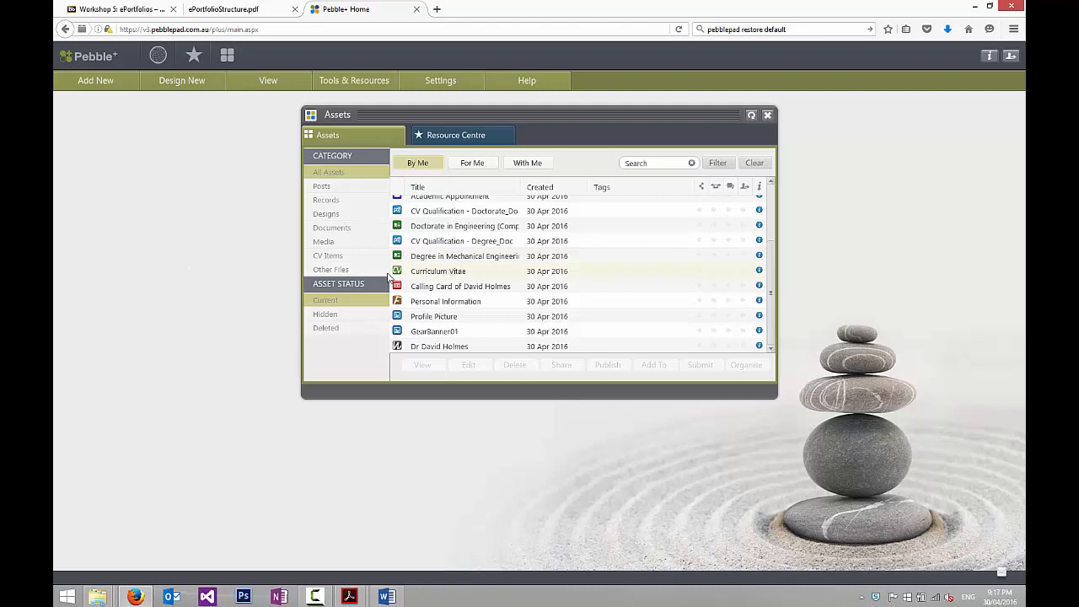
- Return to Pebble+ in Firefox, reopen the asset store and open the Curriculum Vitae asset for editing
click(767, 115)
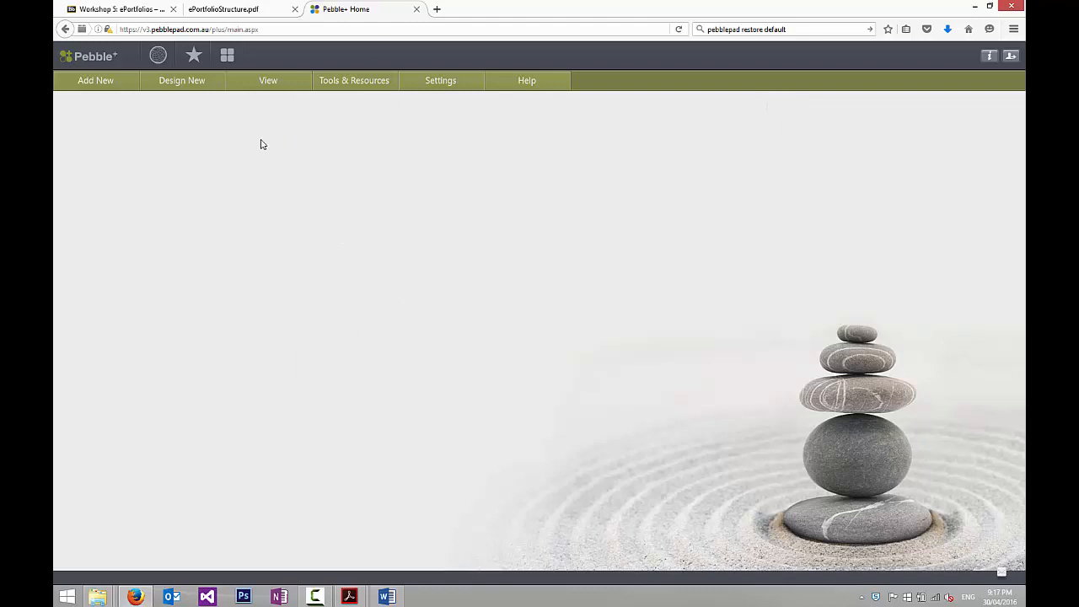
click(226, 55)
scroll(450, 255, down, 1)
scroll(450, 256, down, 1)
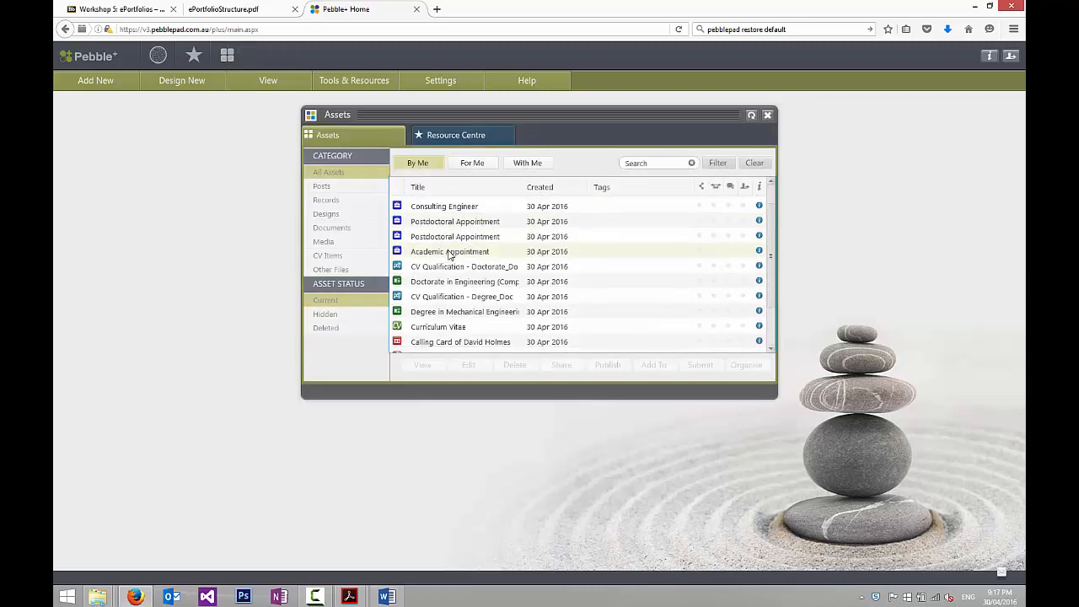
scroll(417, 295, down, 1)
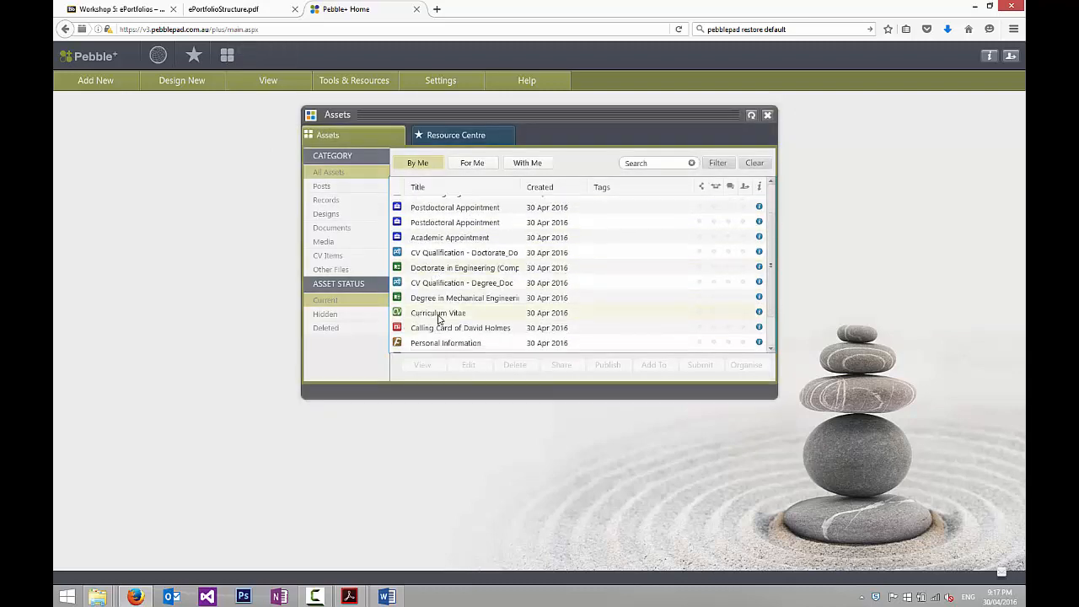
click(425, 315)
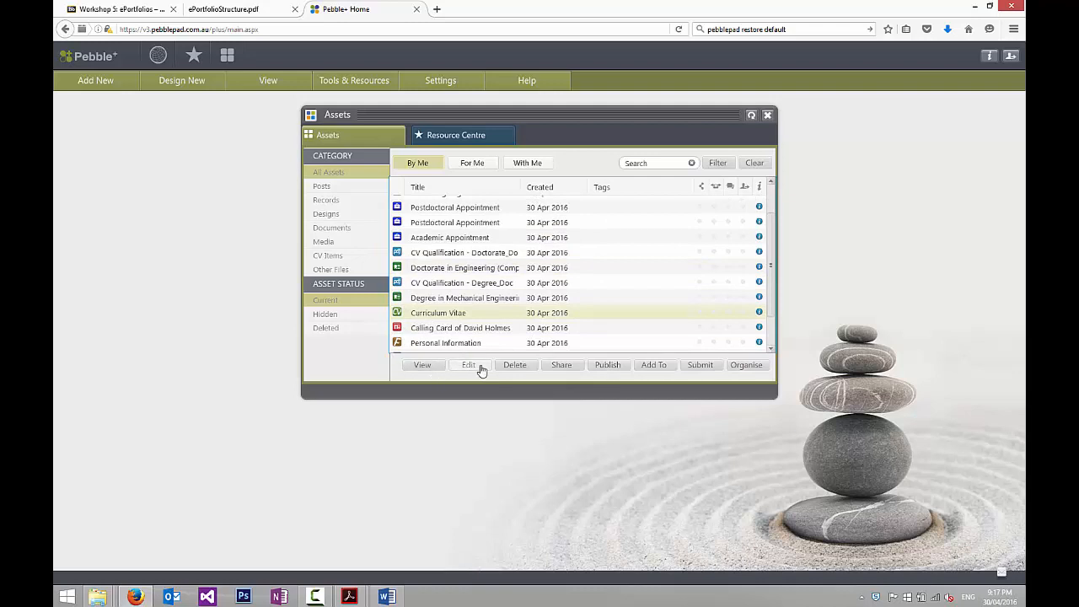
click(477, 365)
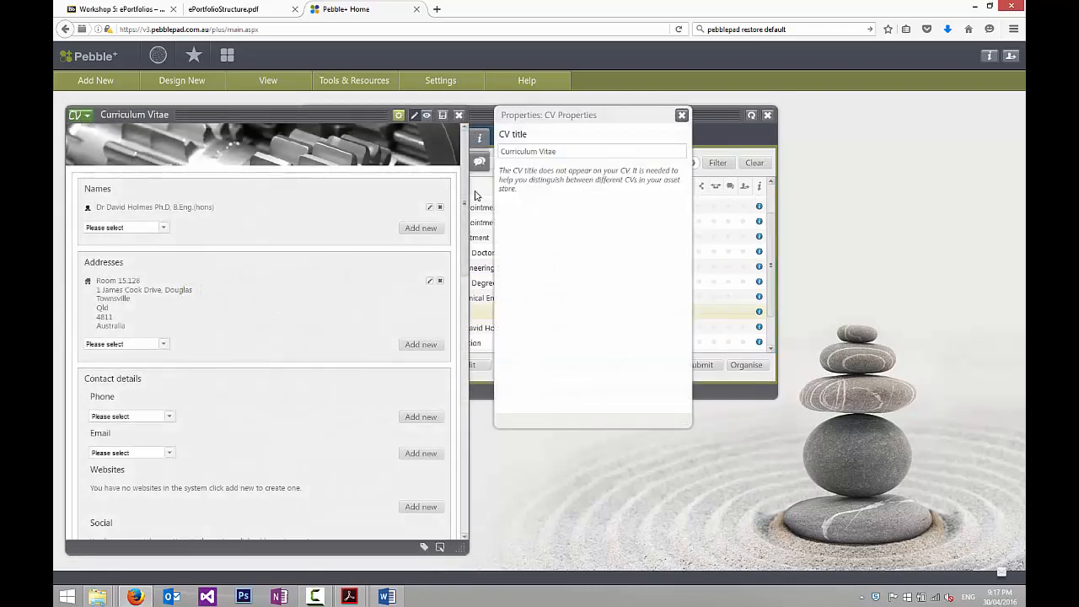
- Add a Hobbies section to the CV and create a new hobby record in it named "Playing the Guitar"
drag(465, 201, 465, 460)
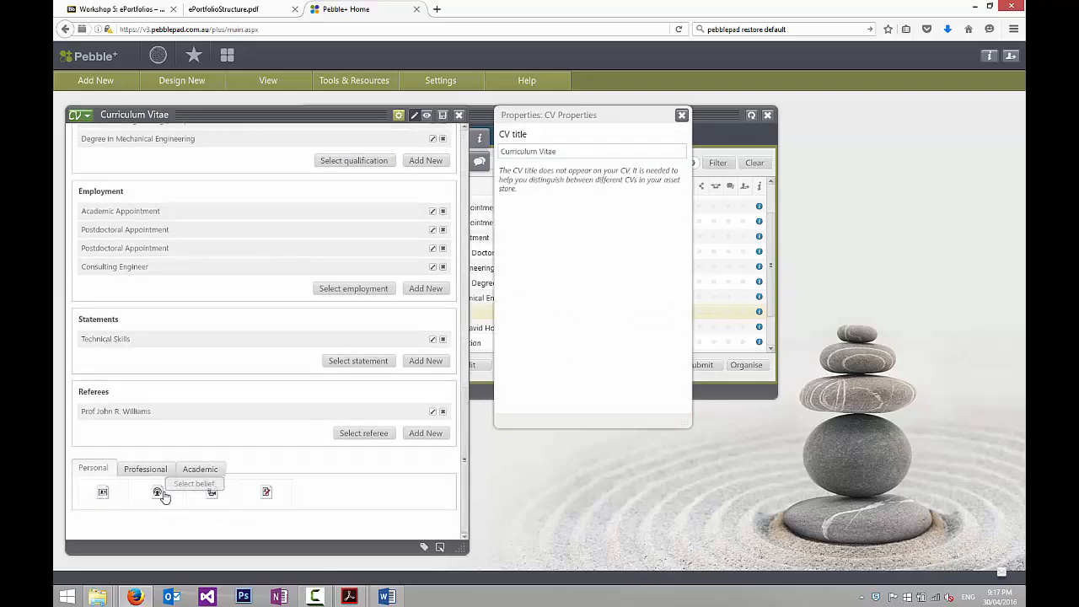
click(211, 493)
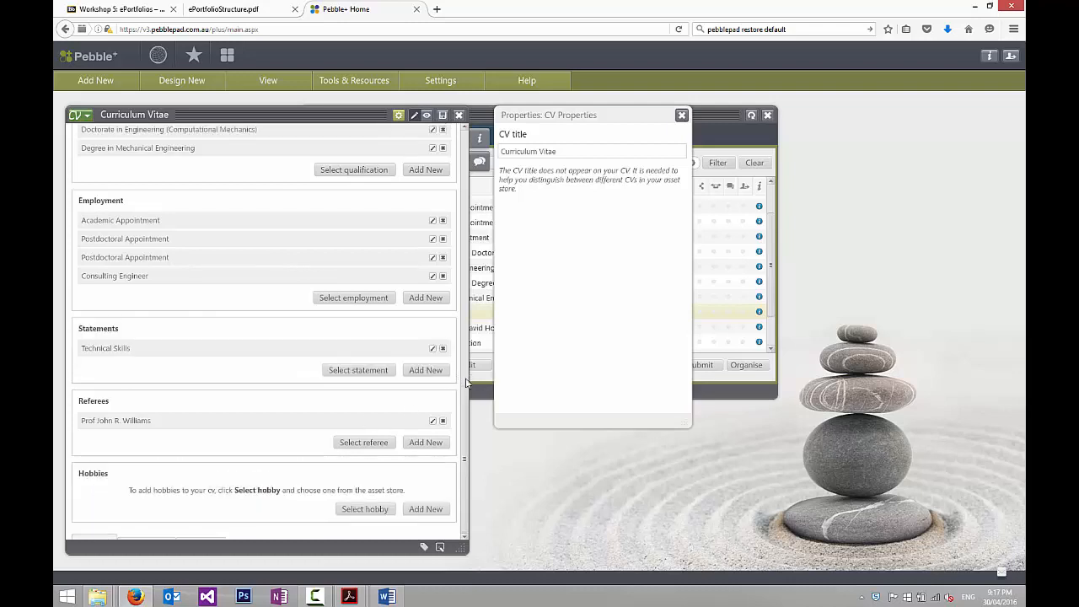
click(426, 509)
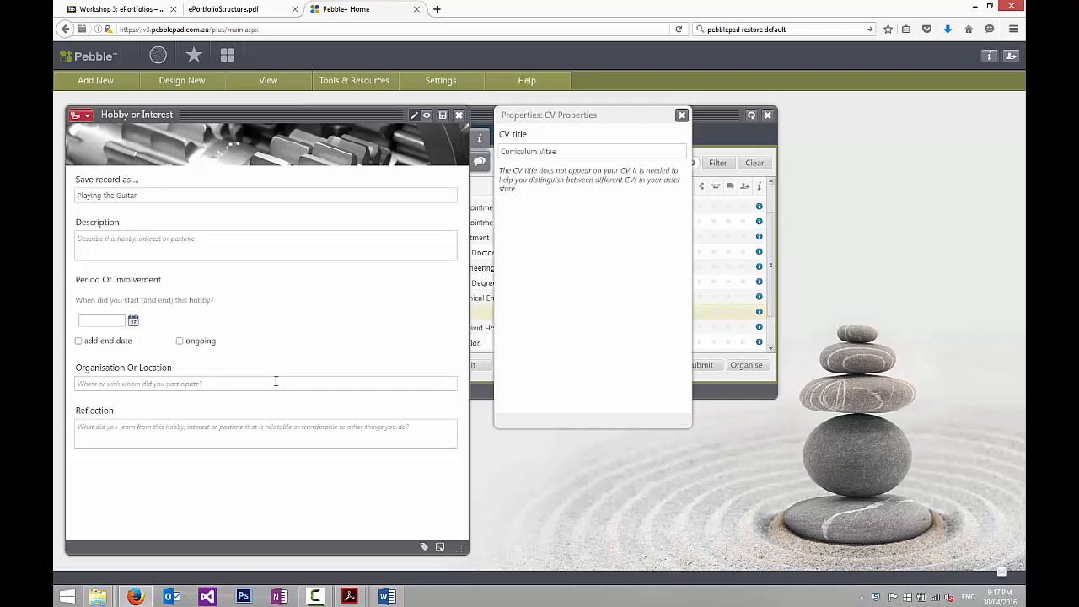
- Describe the hobby as "I enjoy playing the guitar in a cover band that plays around the Townsville pub scene."
click(119, 243)
text(I enjoy playing the)
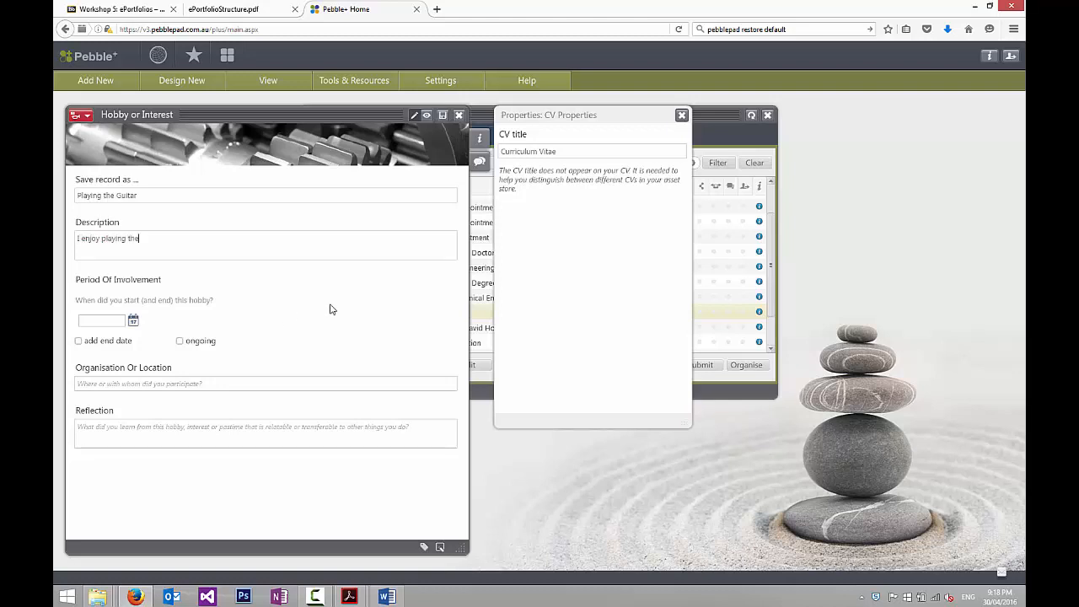
text( gu)
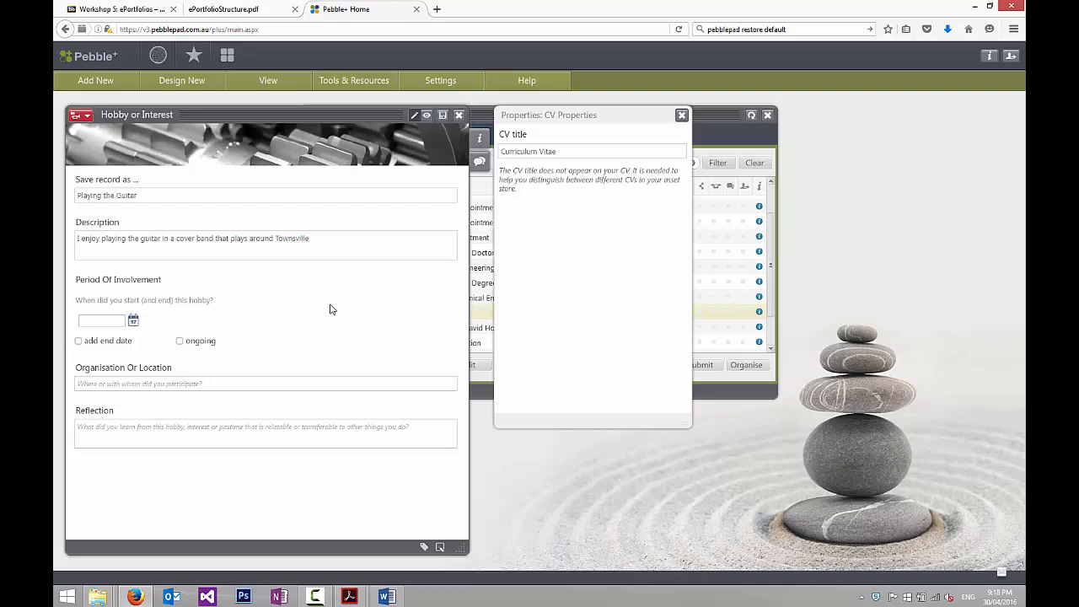
text(the)
- Set the hobby's start date to 1 Jan 1999 and mark the involvement as ongoing
click(132, 321)
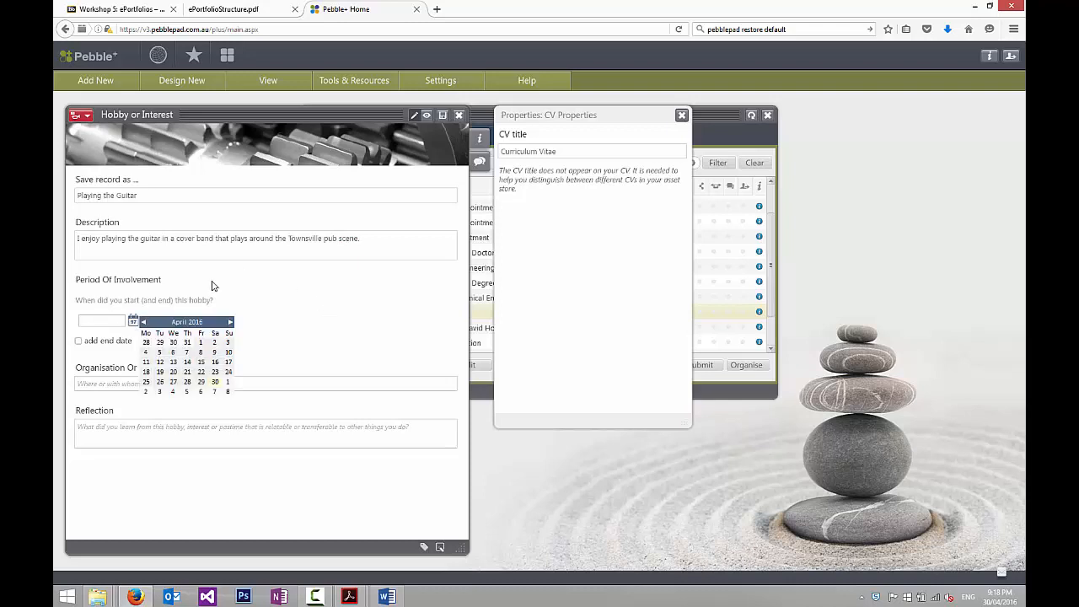
click(187, 322)
click(187, 323)
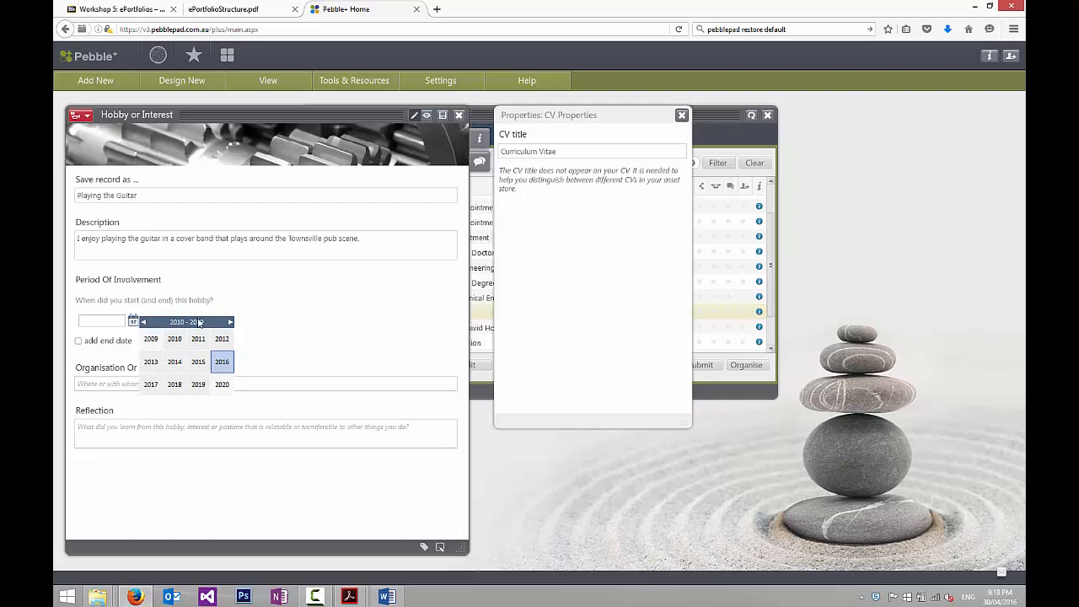
click(143, 322)
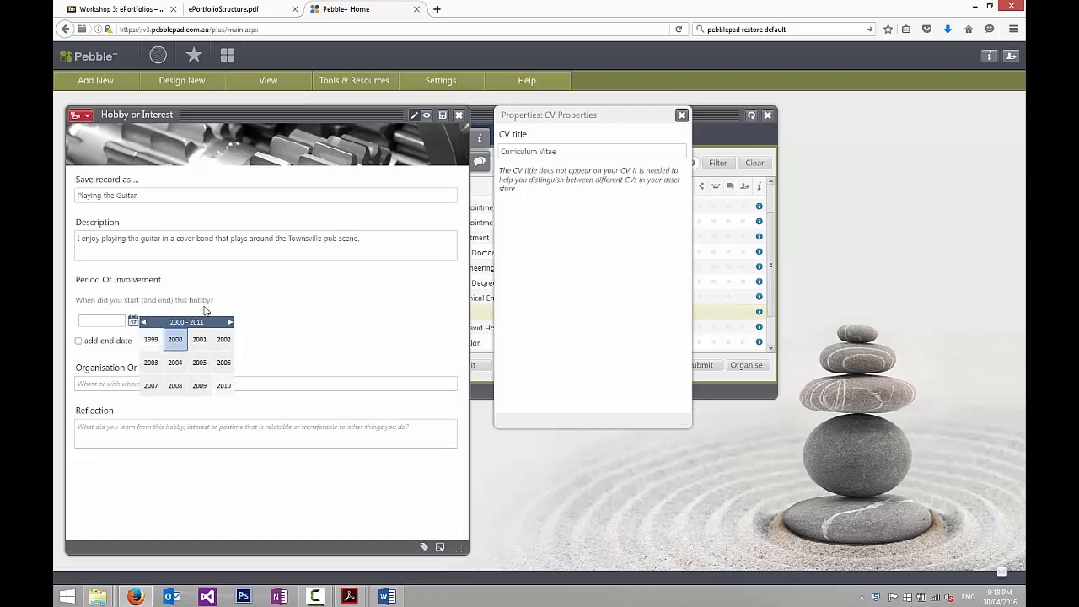
click(154, 340)
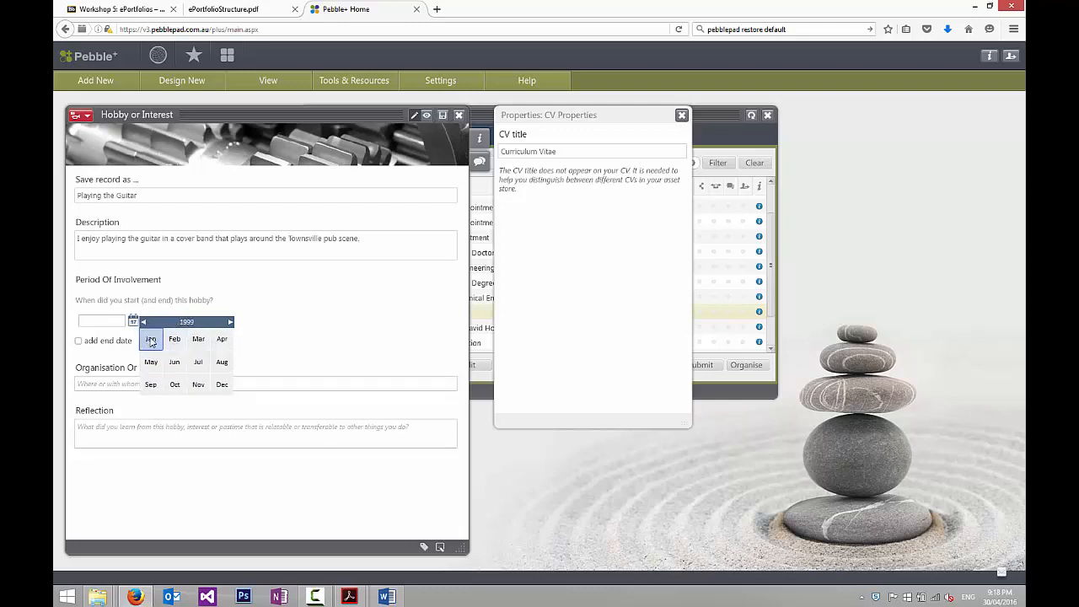
click(147, 337)
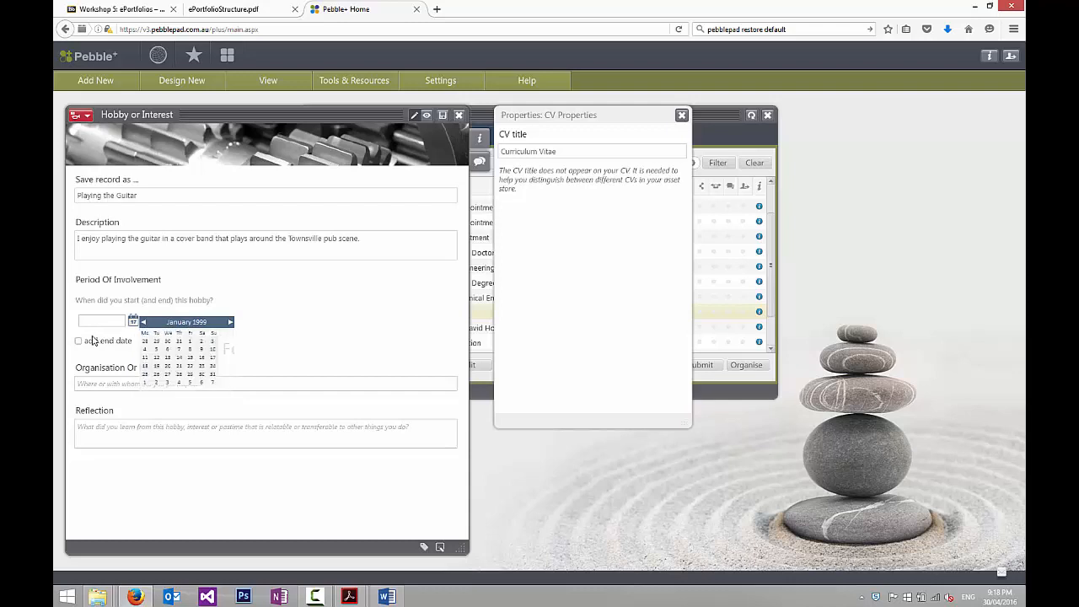
click(200, 342)
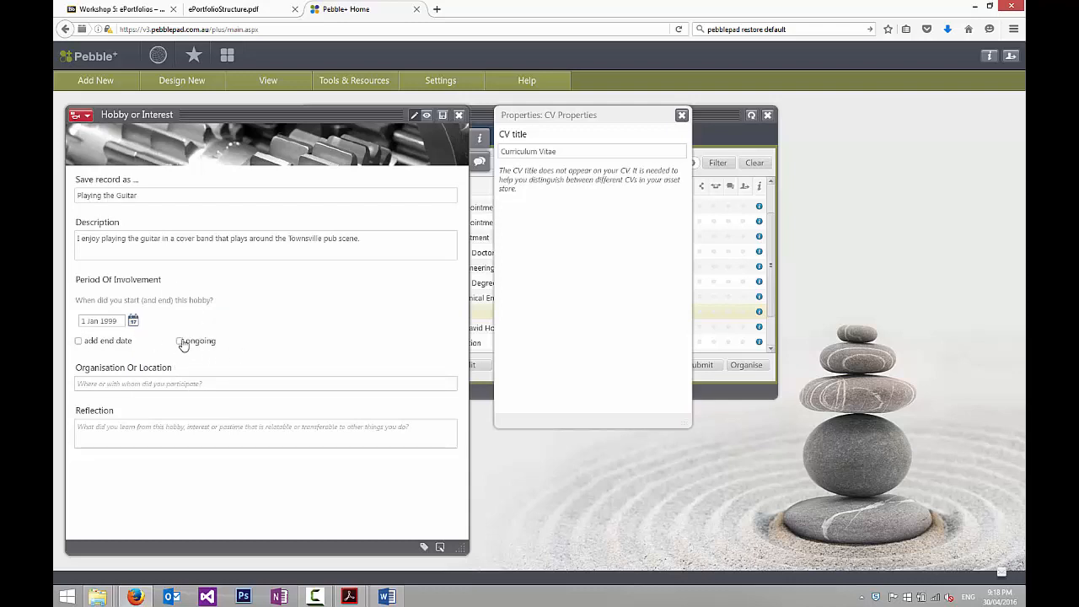
click(179, 340)
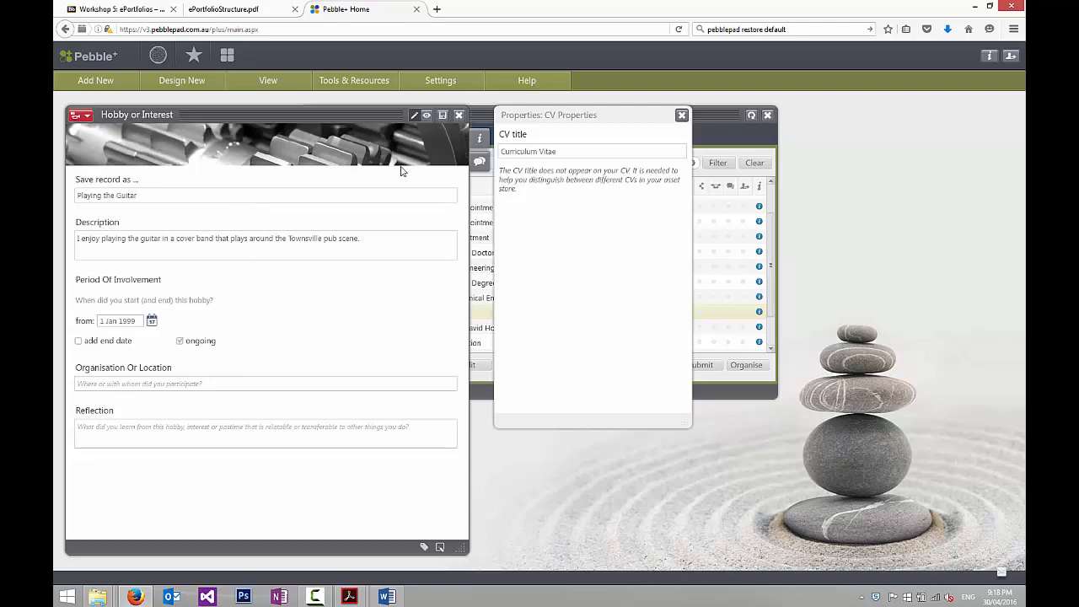
- Save the hobby record and close it to return to the CV's Hobbies section
click(442, 116)
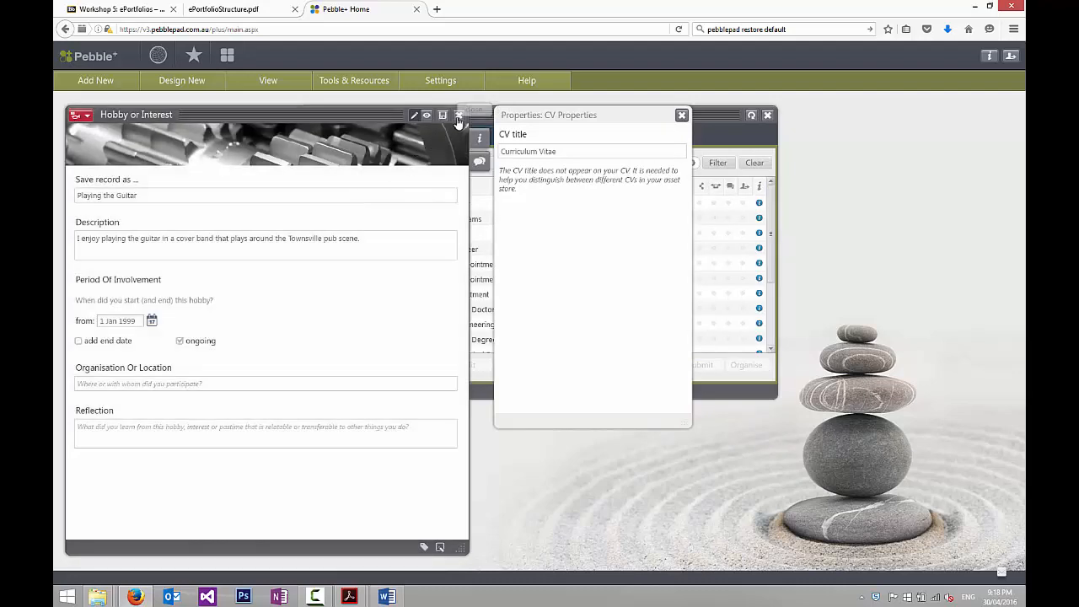
click(459, 115)
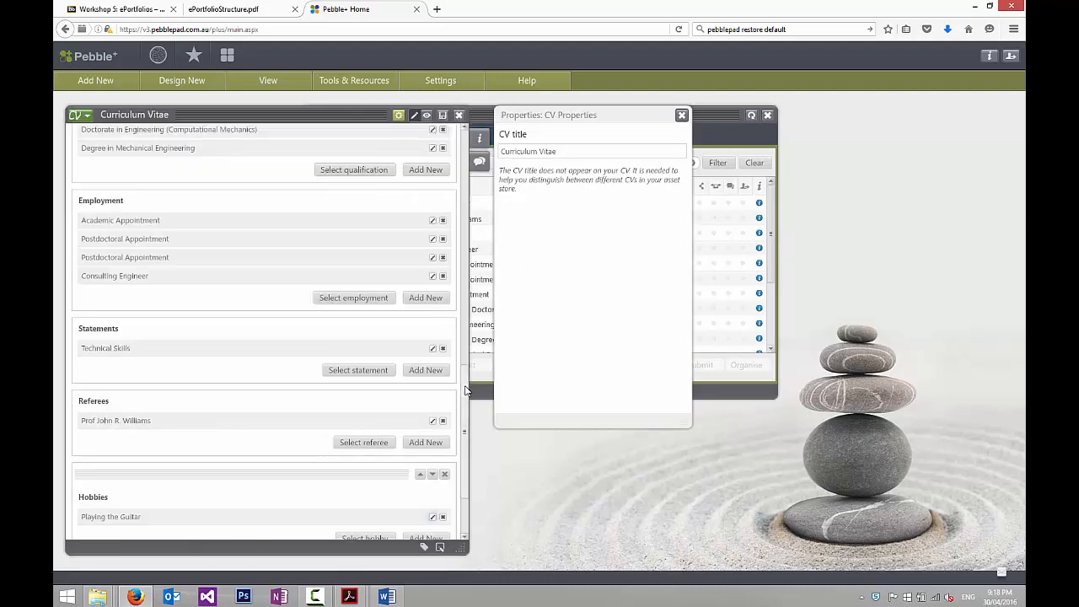
scroll(462, 379, down, 2)
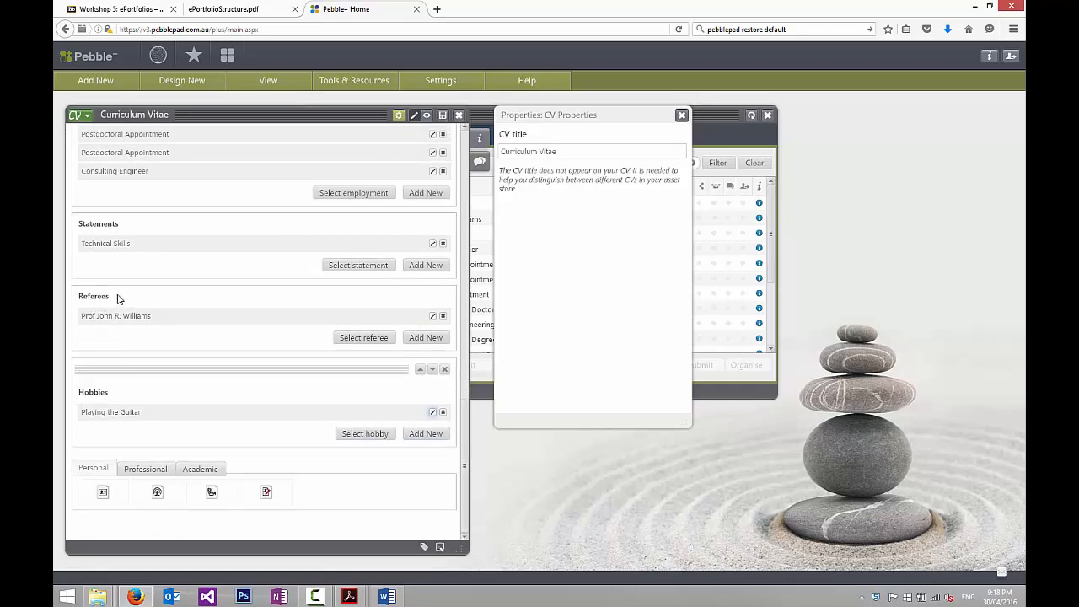
- Check the order of Interests and References in L15.pdf, and move the CV's Hobbies section above Referees in Pebble+
click(348, 596)
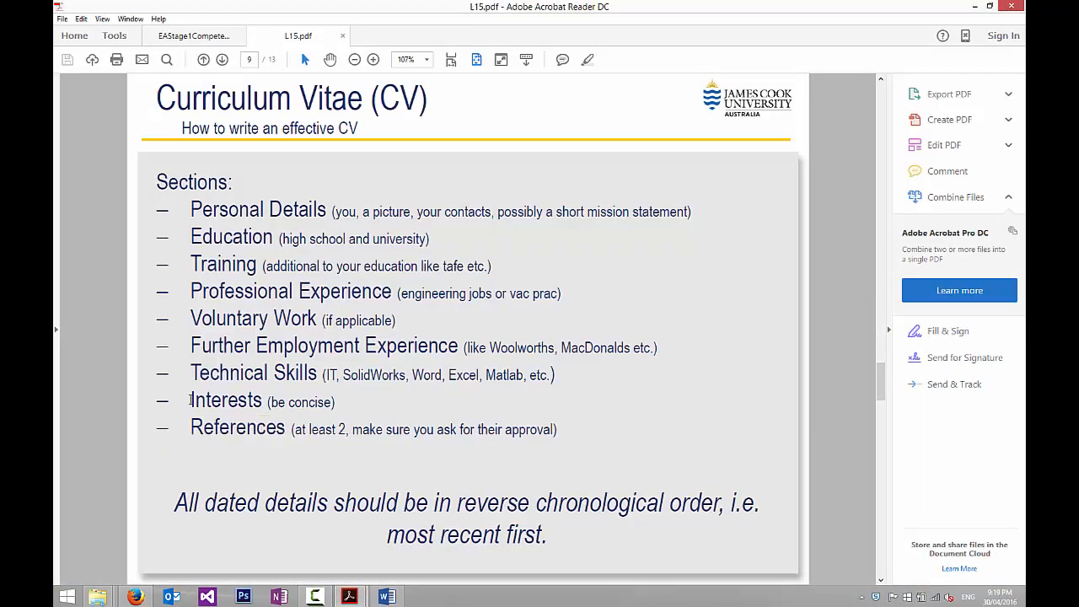
drag(189, 400, 204, 438)
double_click(284, 430)
click(313, 433)
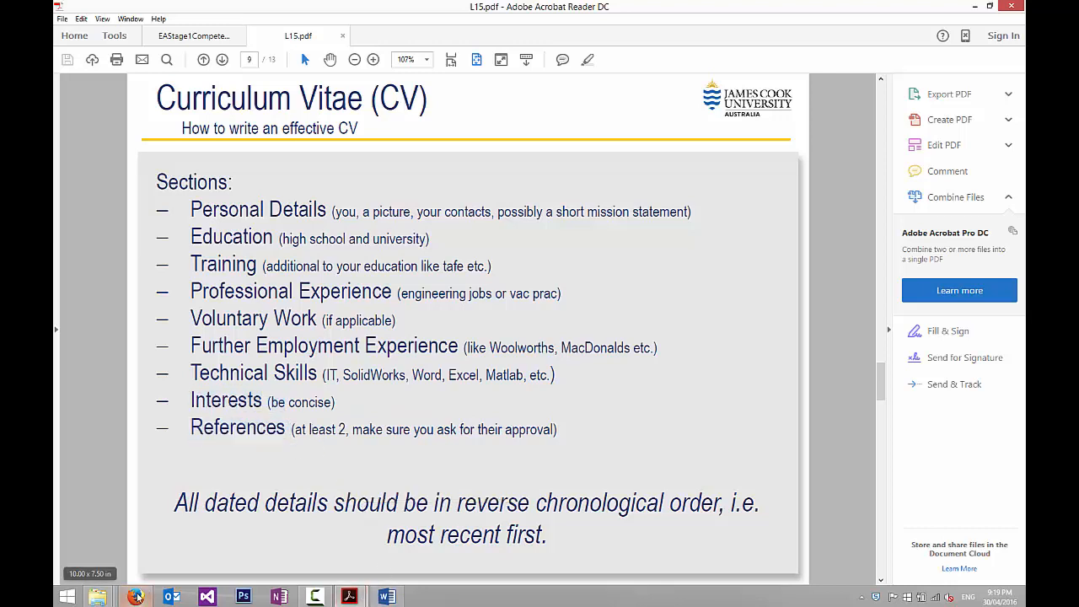
click(134, 597)
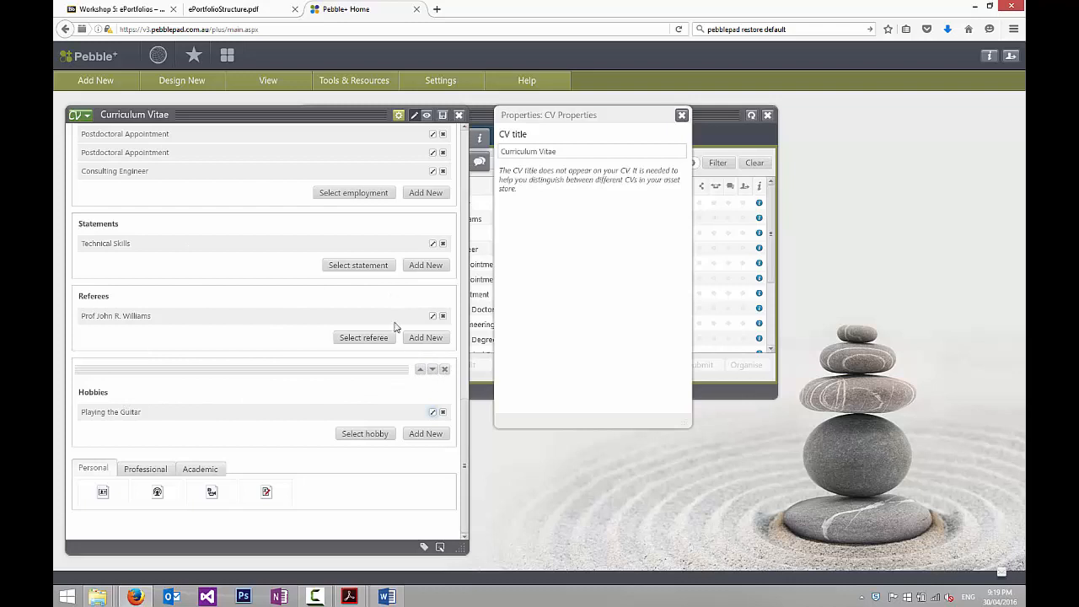
click(420, 370)
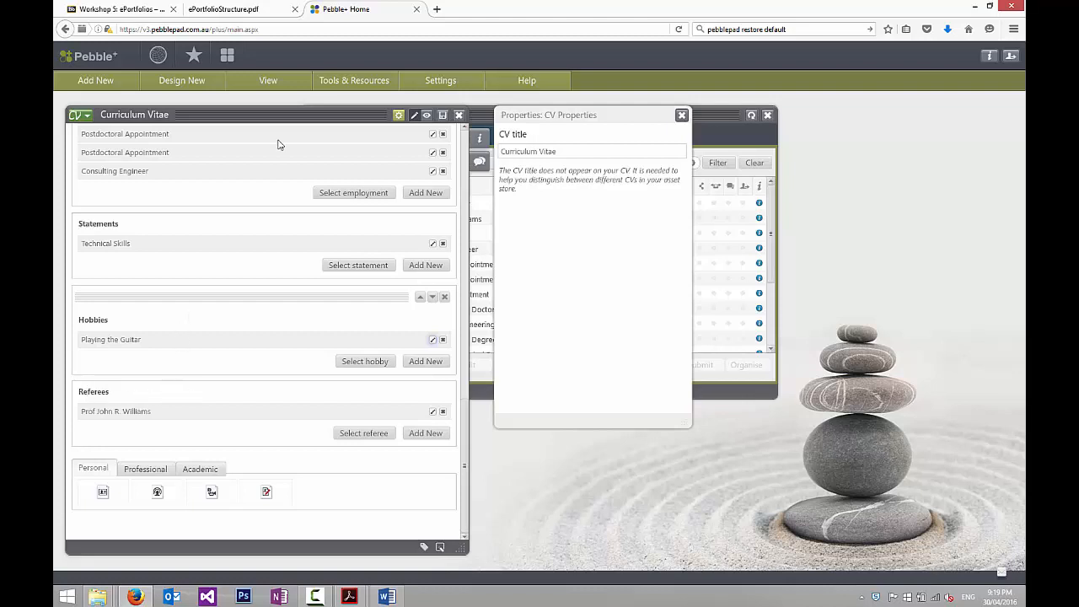
- Preview the entire CV through to the Referees section, and close it with the changes saved
click(425, 115)
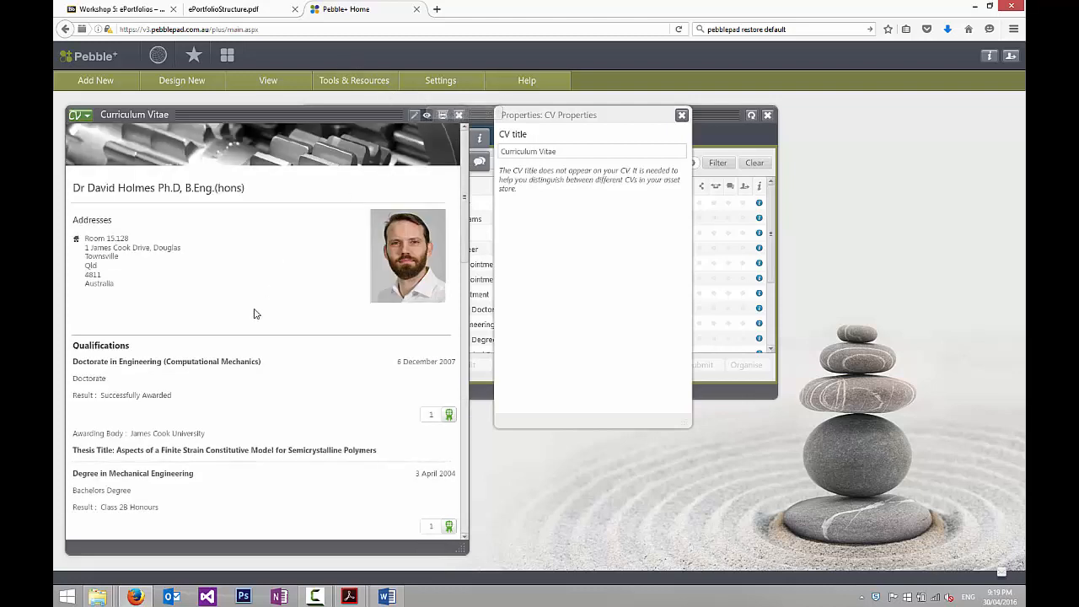
scroll(253, 313, down, 6)
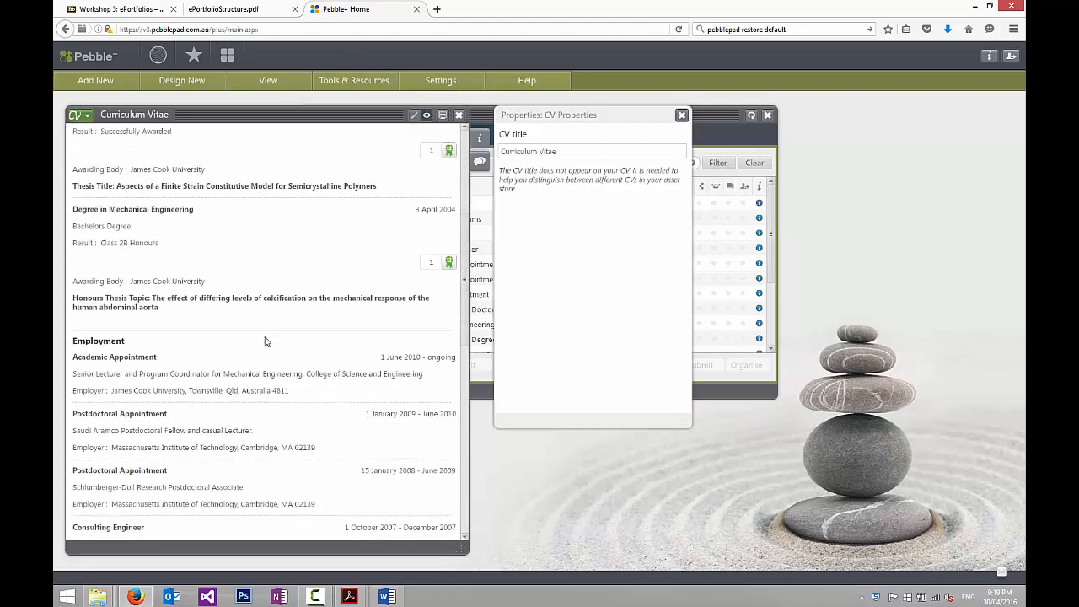
scroll(264, 341, down, 8)
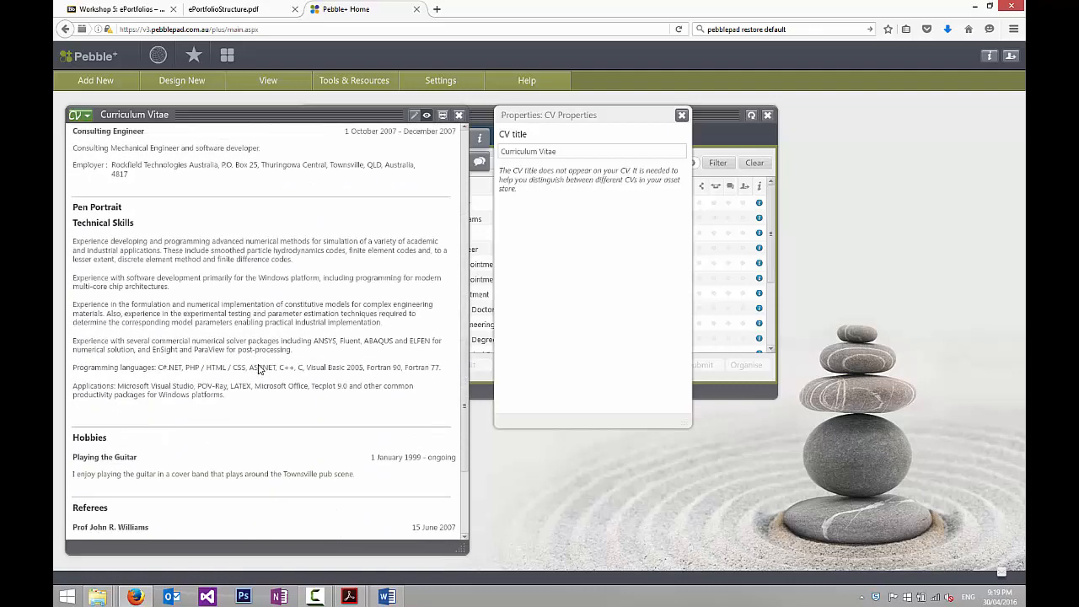
scroll(258, 369, down, 3)
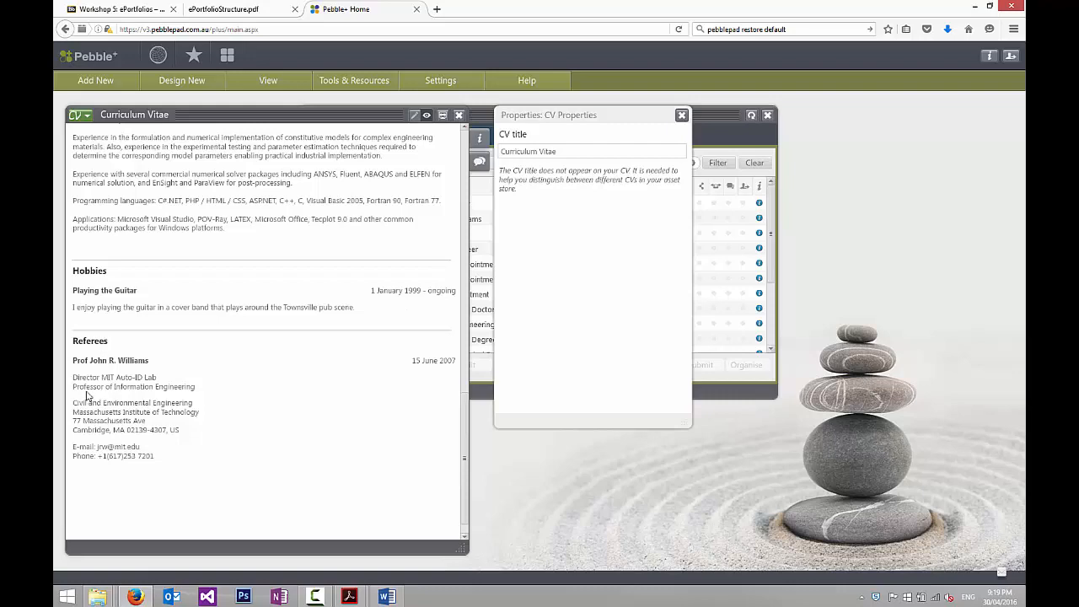
scroll(270, 422, down, 1)
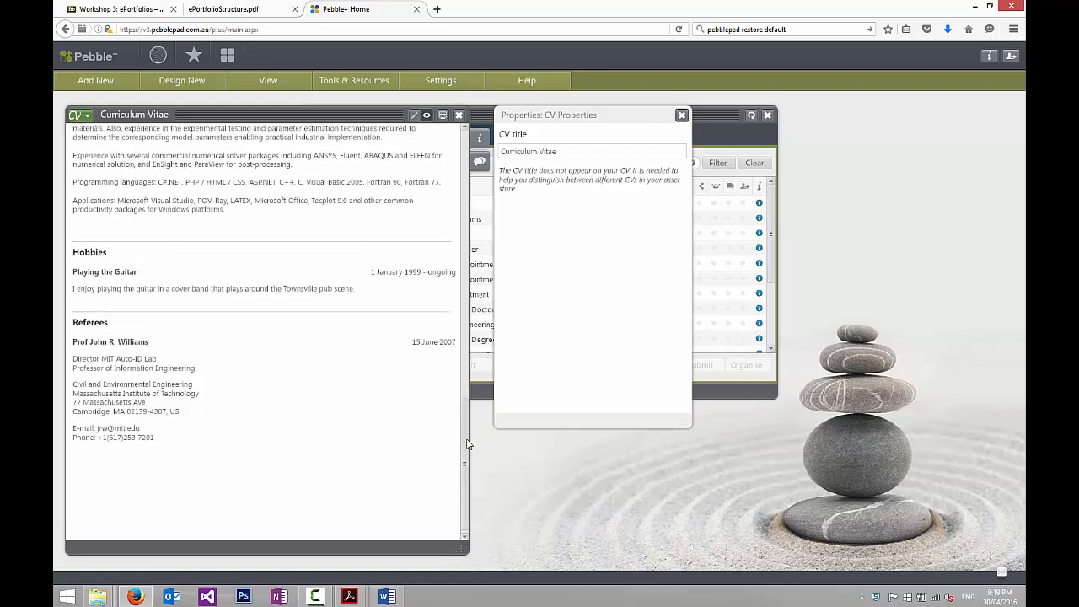
drag(465, 443, 475, 152)
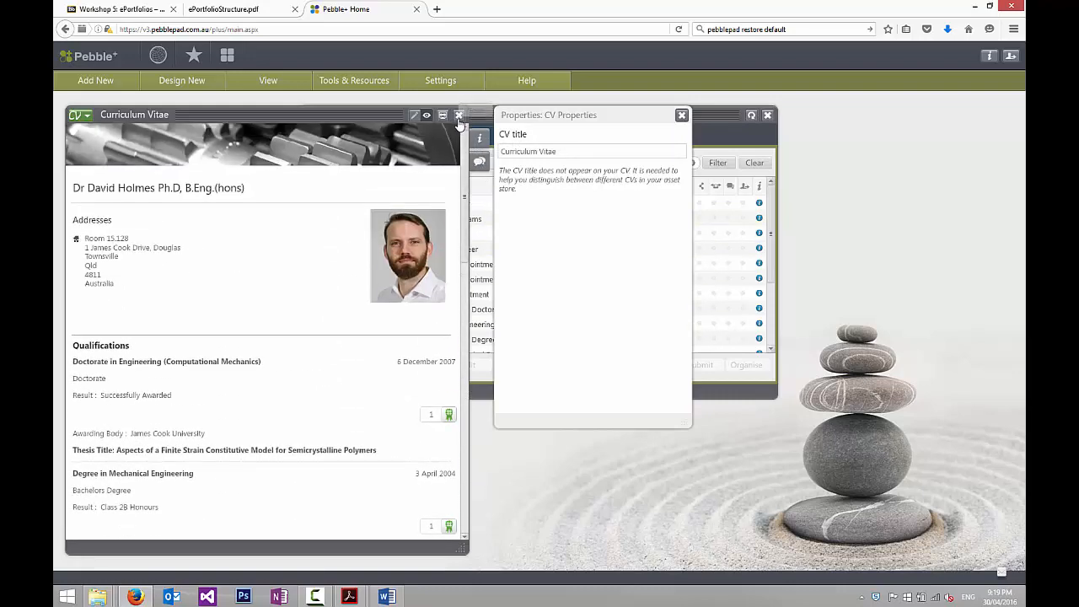
click(459, 115)
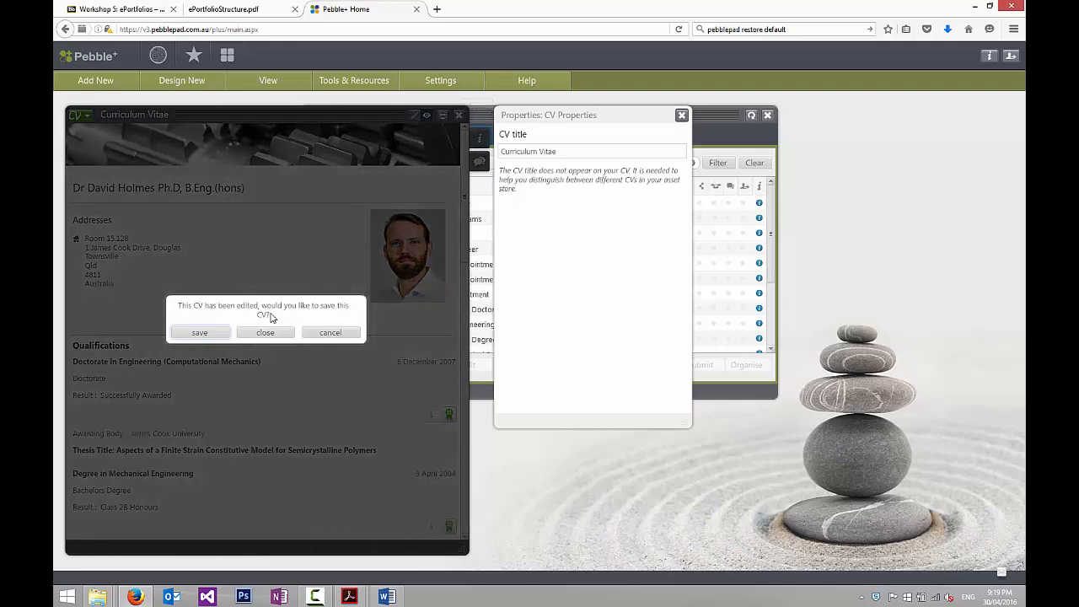
click(198, 332)
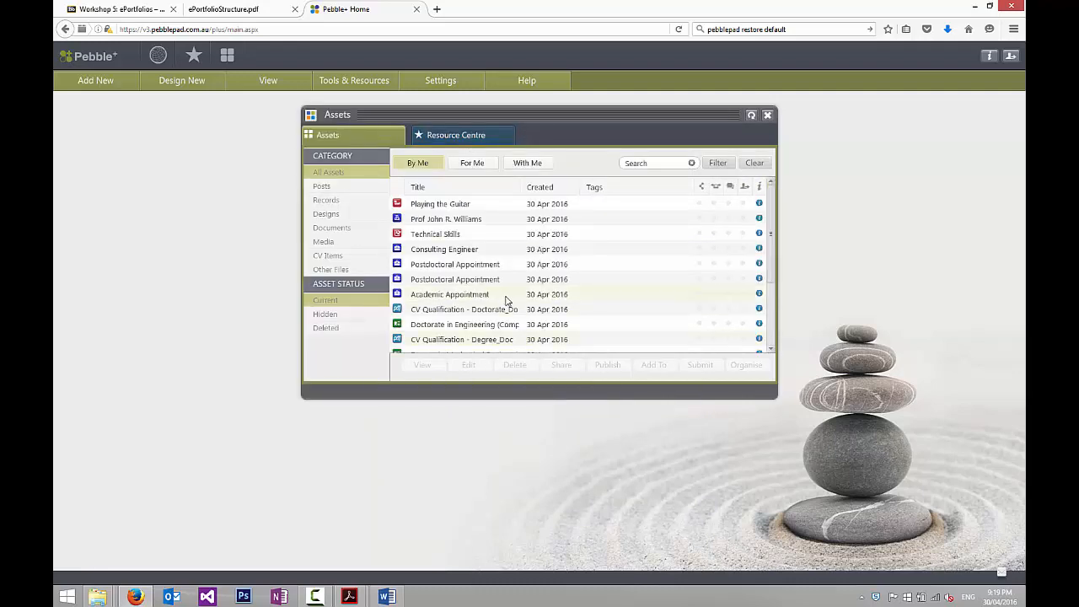
- View the personal engineering webfolio from the asset list, compare its pages with the diagram in ePortfolioStructure.pdf, and close it
scroll(477, 289, down, 3)
scroll(472, 322, down, 1)
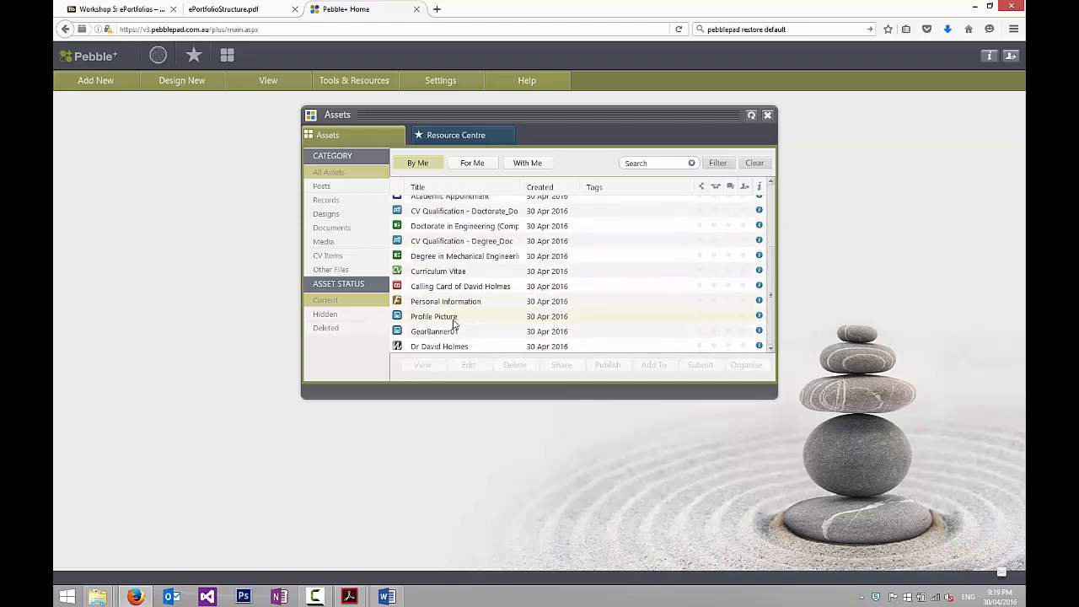
click(434, 346)
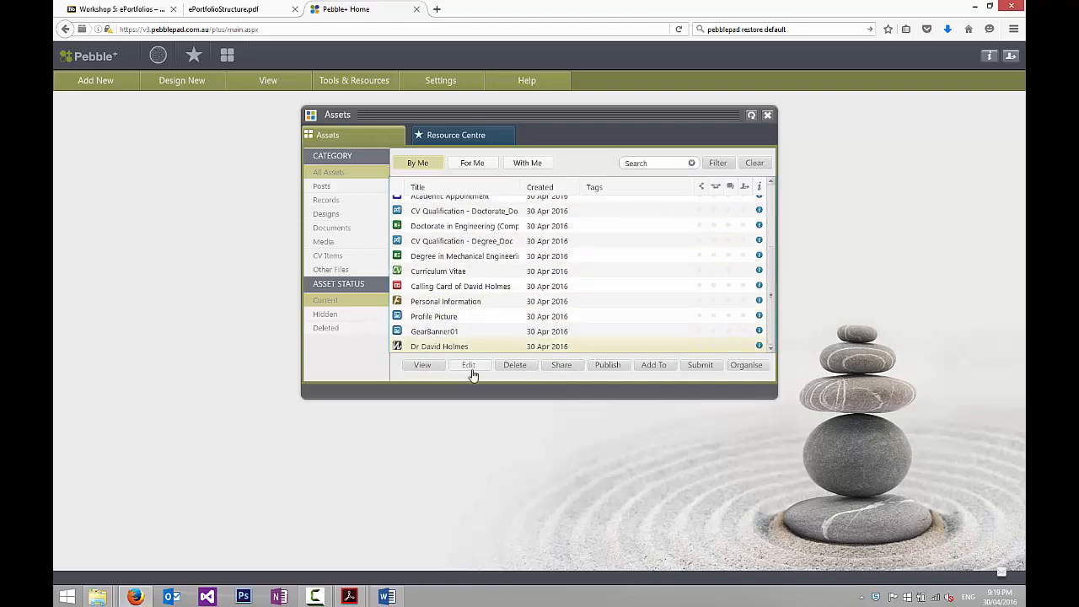
click(422, 367)
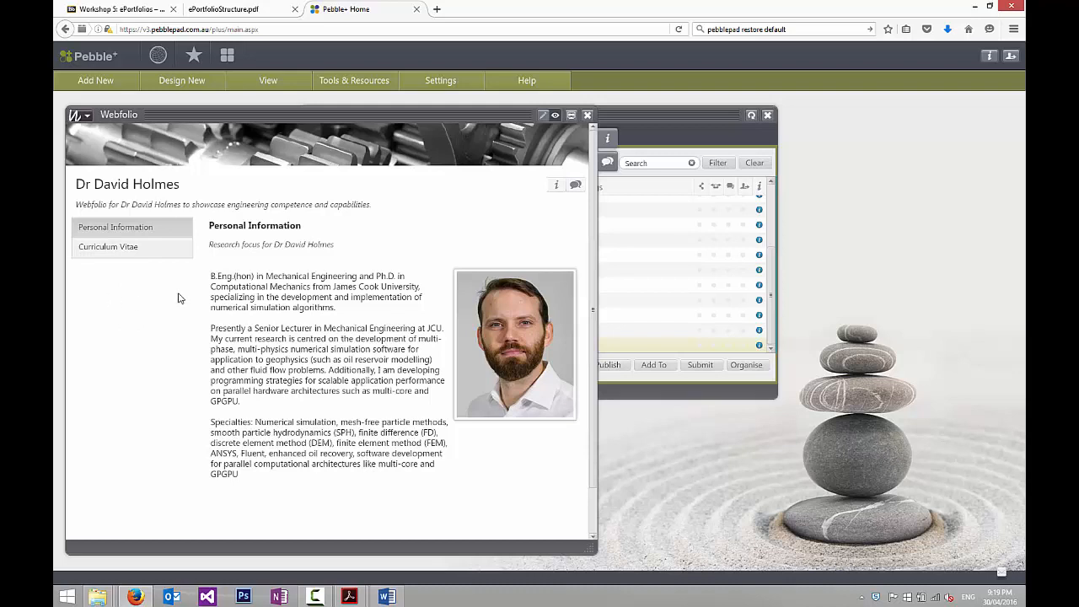
click(235, 9)
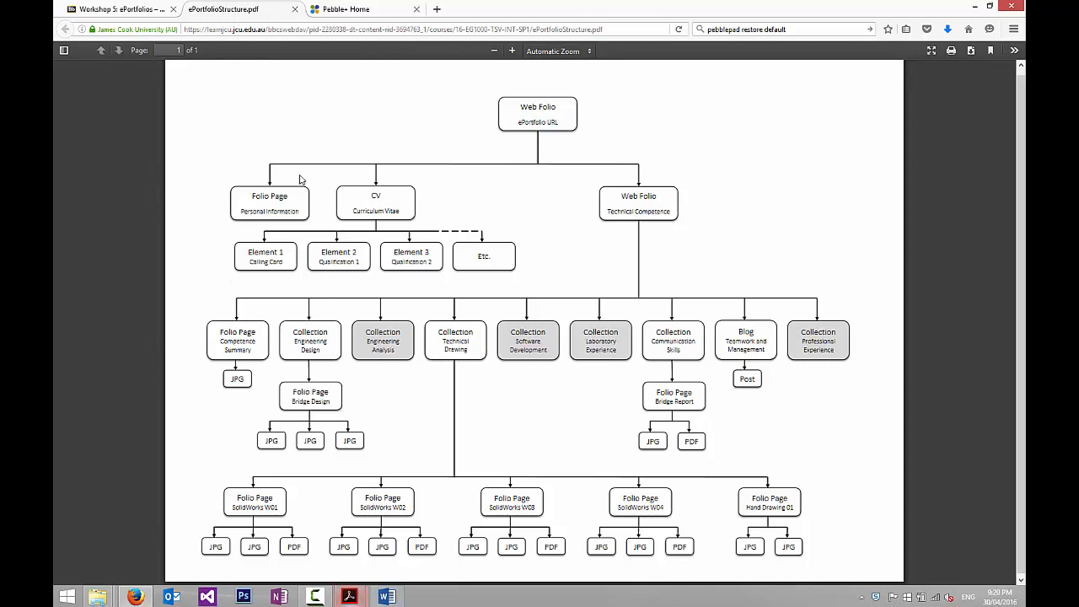
click(354, 10)
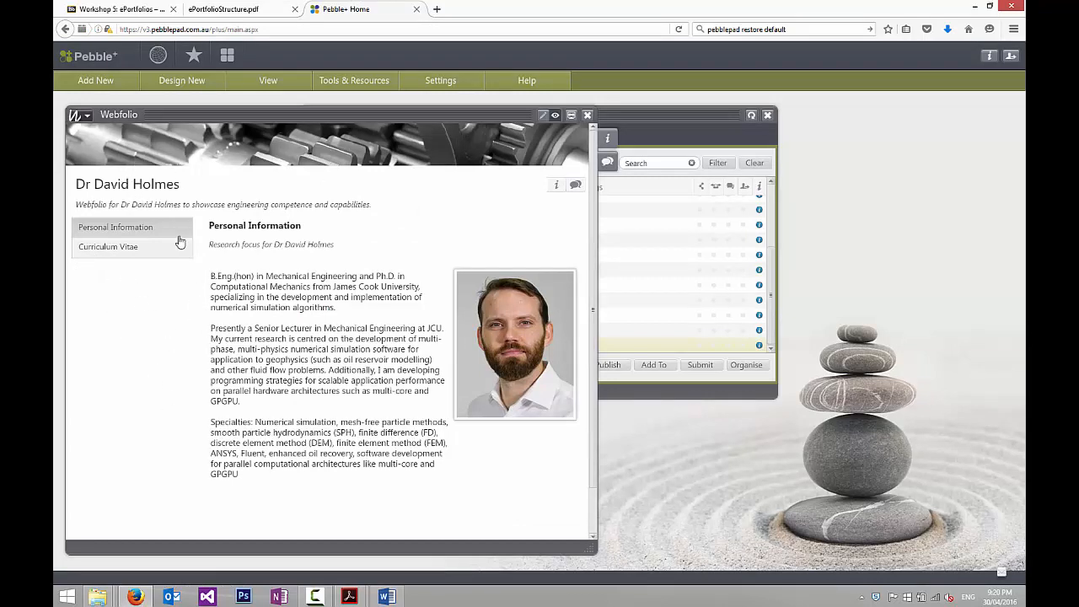
click(587, 114)
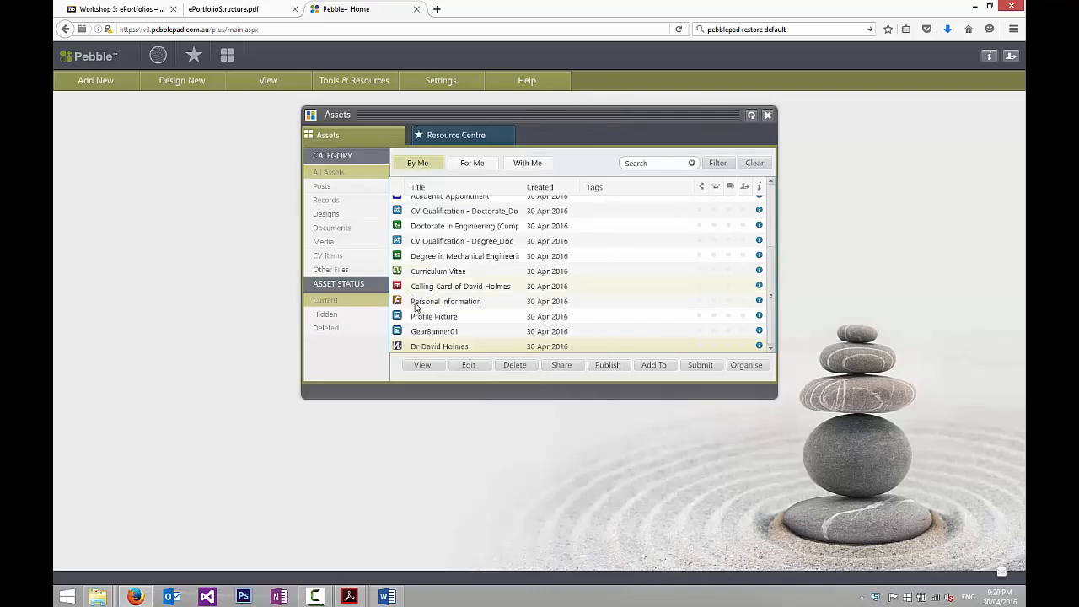
- From ePortfolioStructure.pdf, switch to File Explorer and open the Technical Competence folder inside ePortfolioContent
click(228, 8)
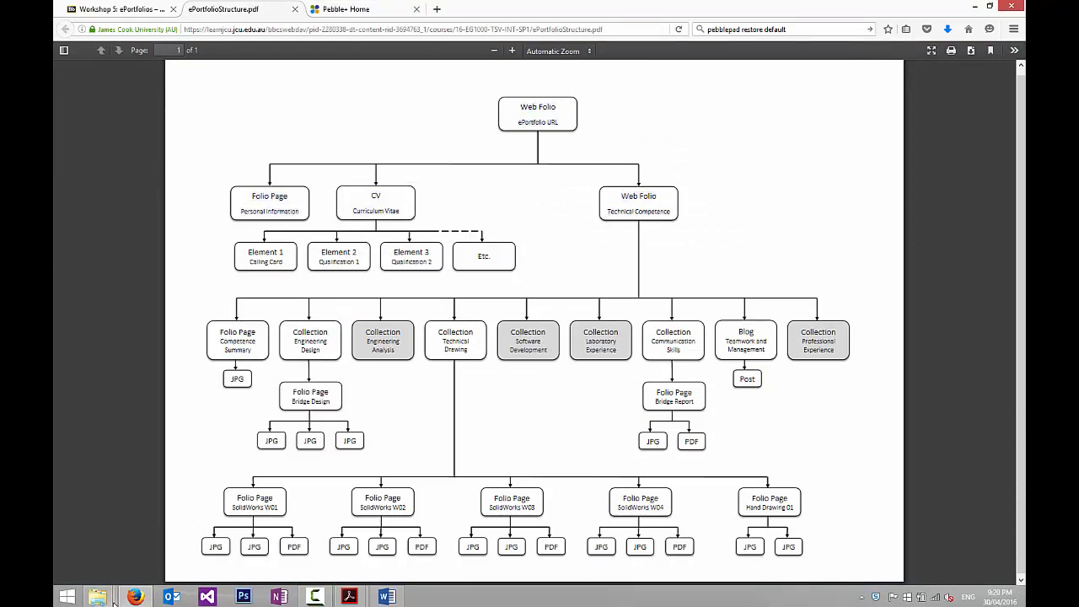
mouse_move(106, 599)
click(145, 531)
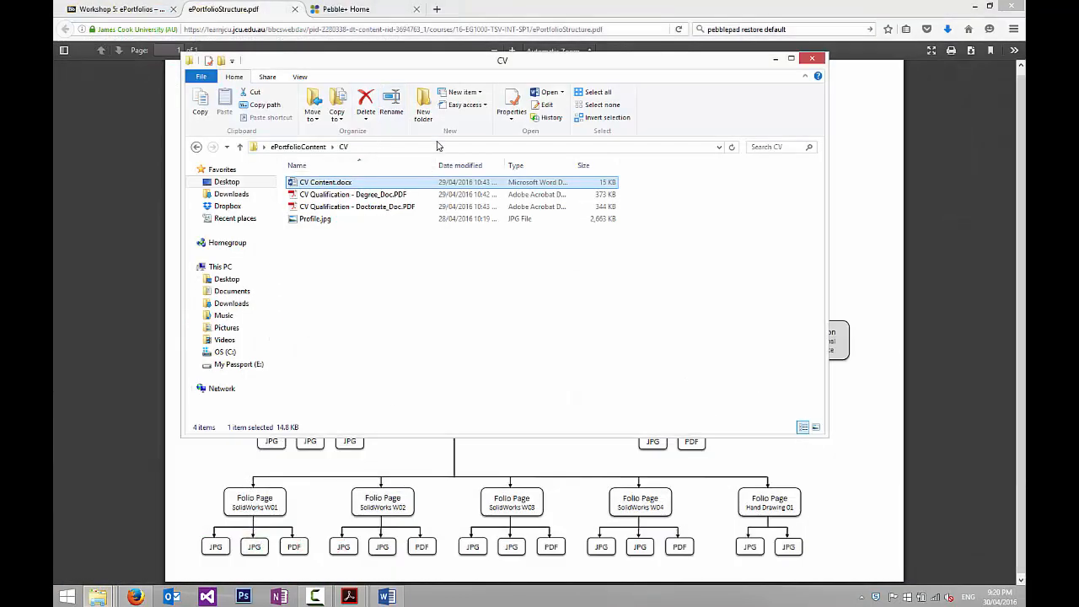
click(325, 147)
click(333, 209)
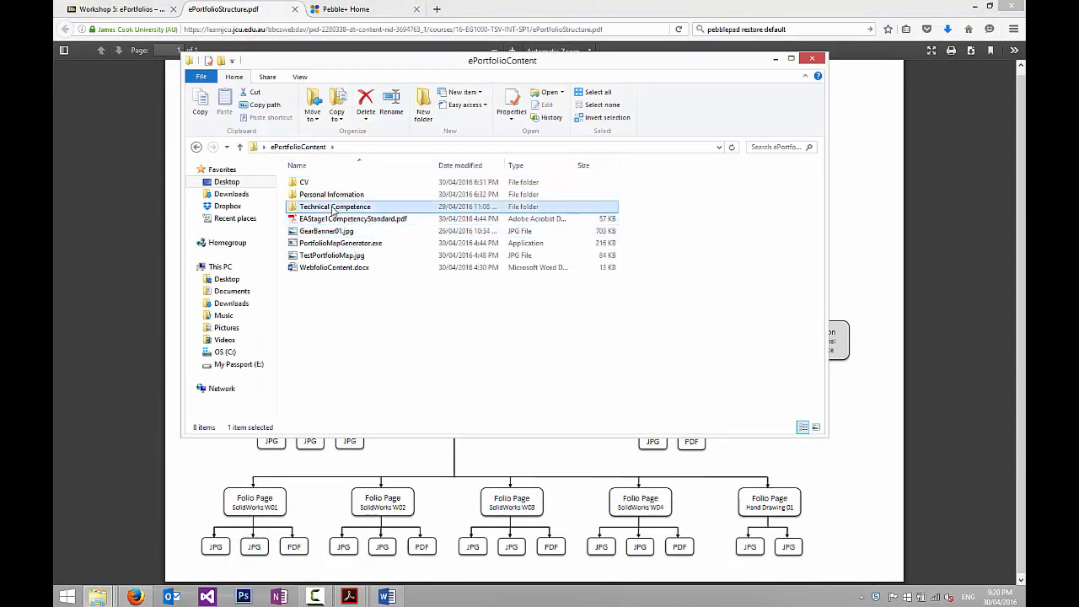
double_click(334, 208)
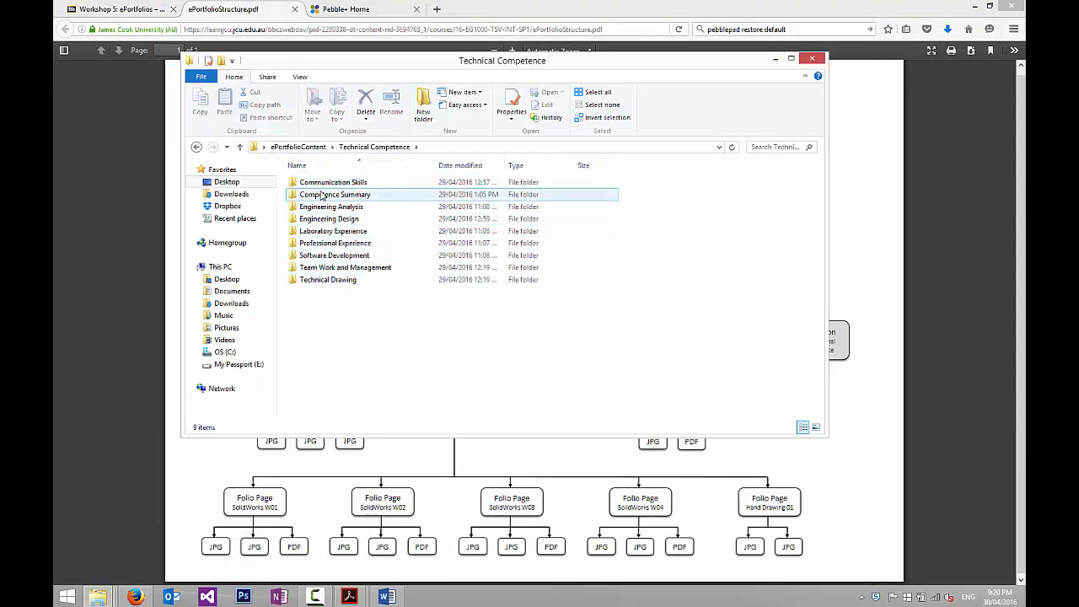
- Examine the Communication Skills and Competence Summary subfolders and the overall ePortfolioContent folder layout, and put the folder window away
click(321, 185)
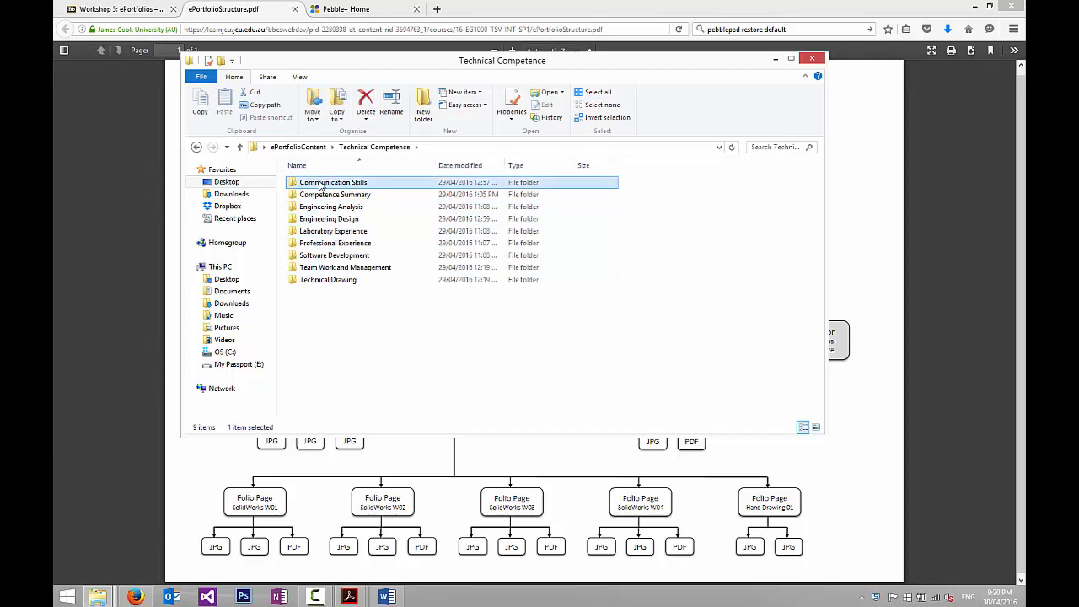
double_click(321, 185)
click(379, 146)
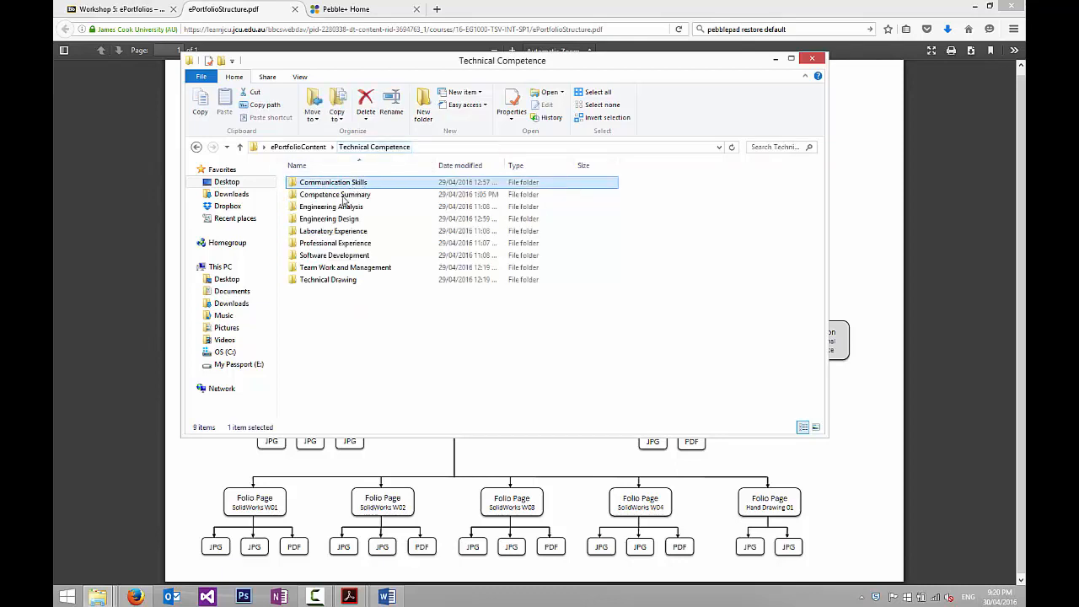
double_click(343, 197)
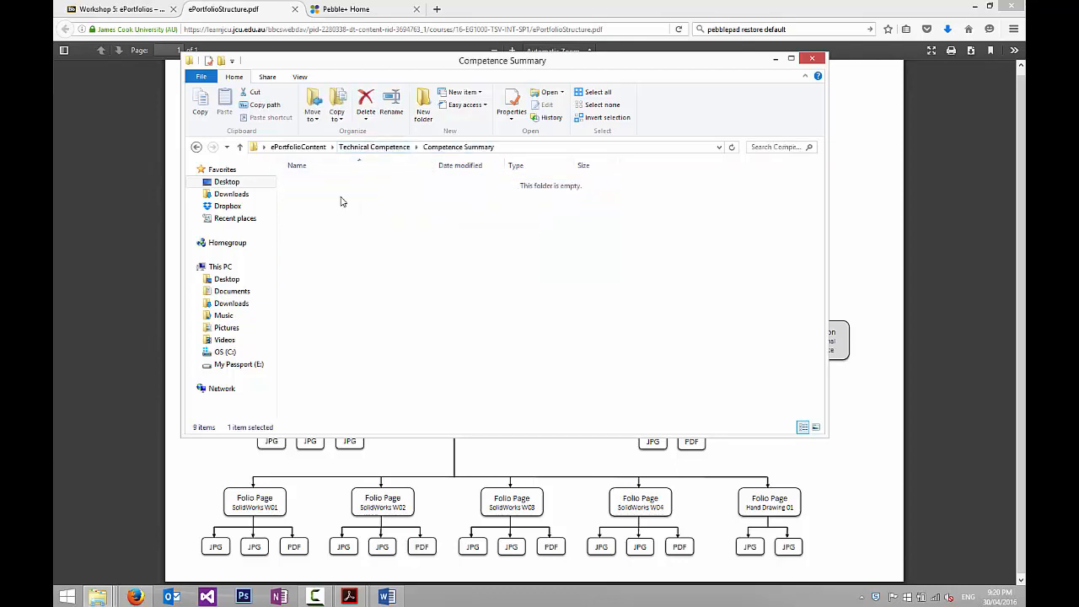
click(379, 147)
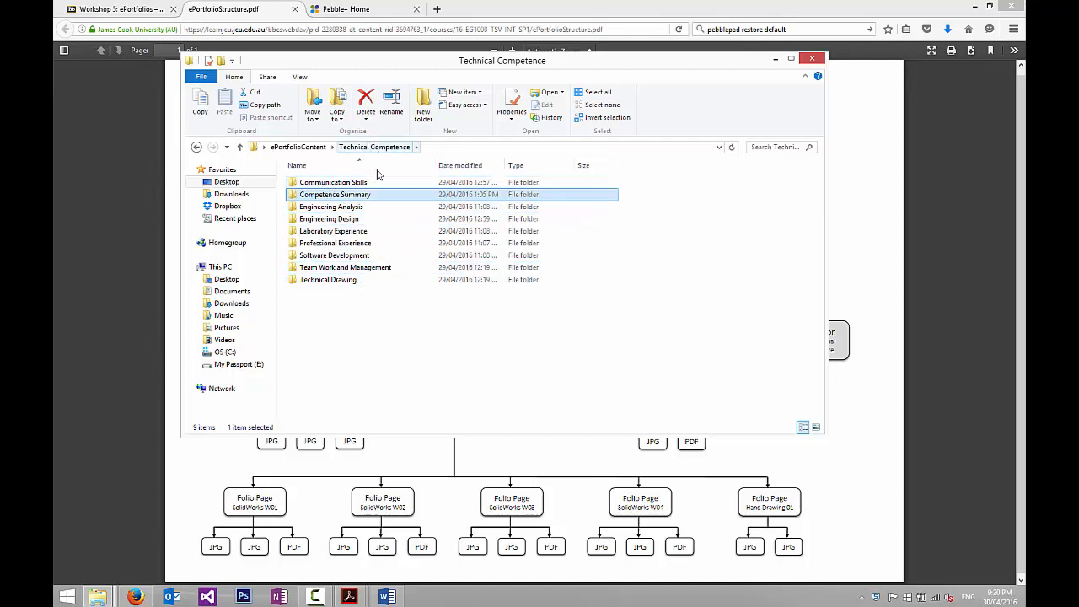
click(305, 147)
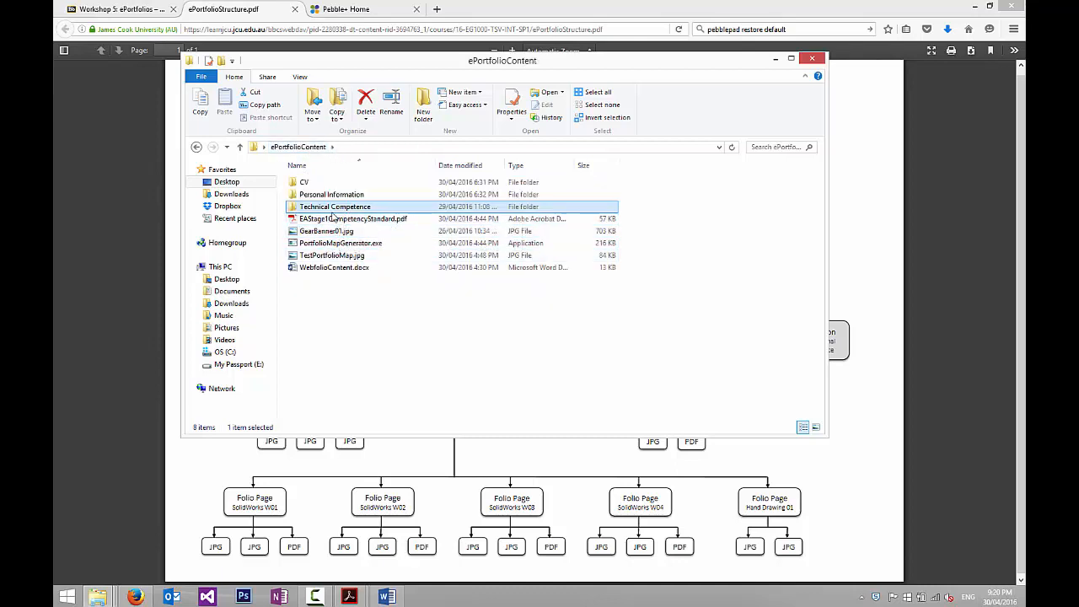
double_click(329, 208)
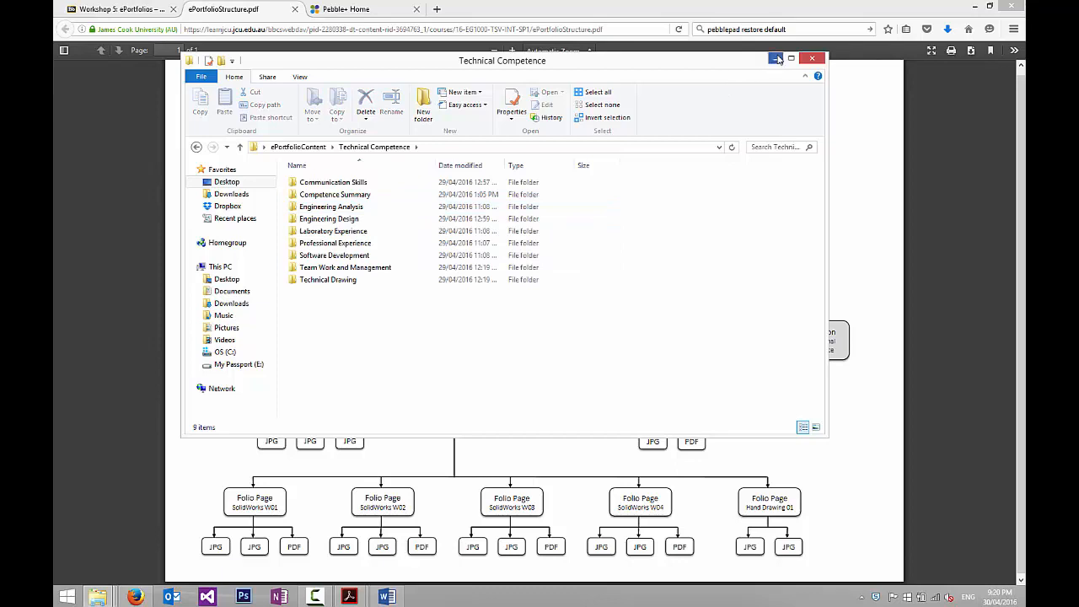
click(776, 59)
- Back in Pebble+, create a new webfolio titled "Technical Competence"
click(354, 10)
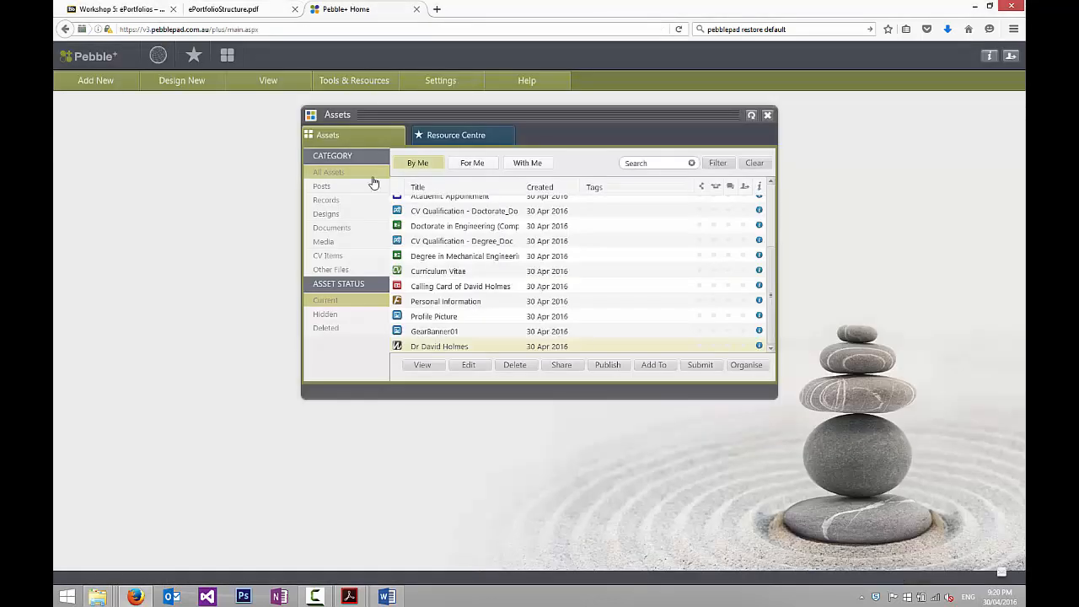
click(172, 85)
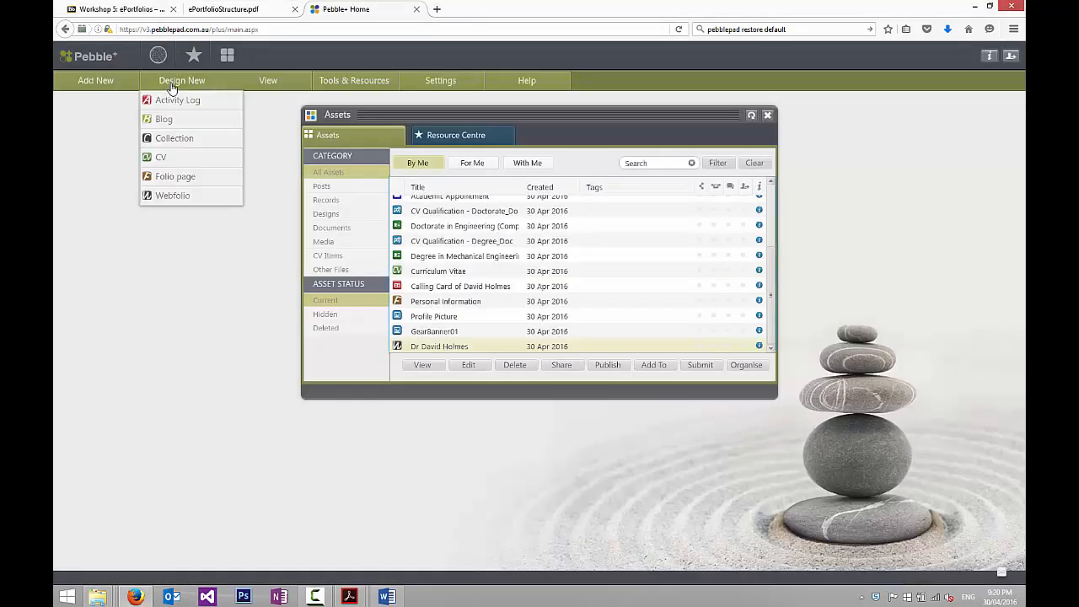
click(173, 196)
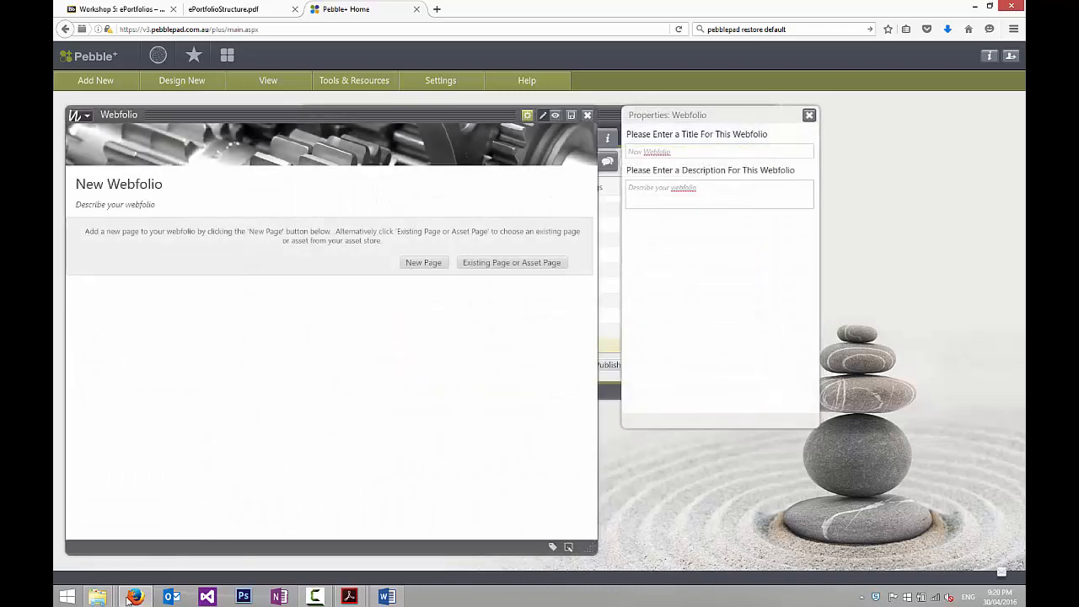
click(673, 153)
text(Technica)
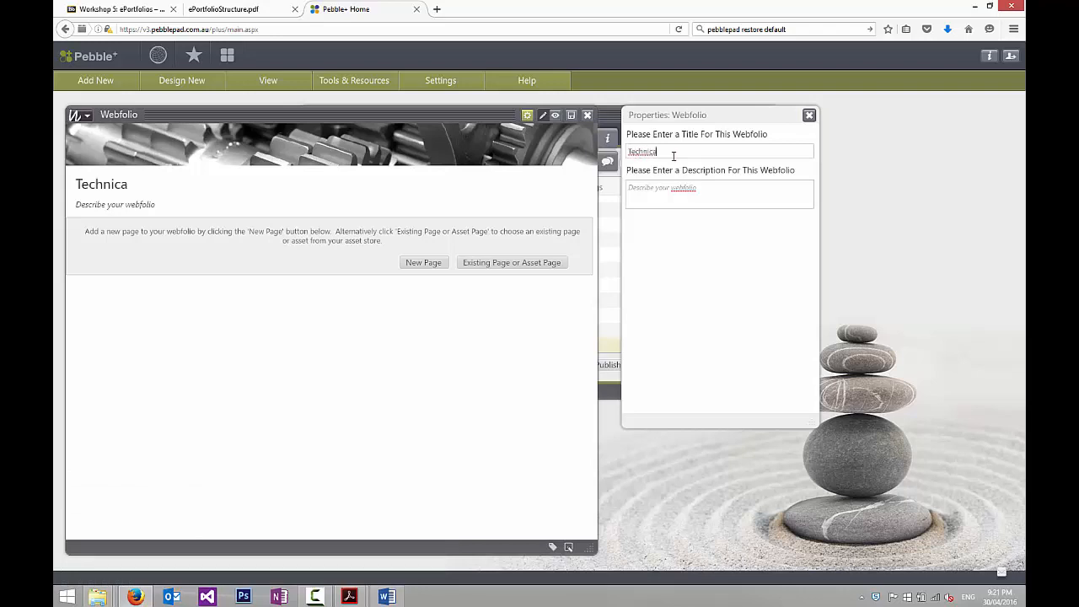
text(l Competenc)
key(BackSpace)
key(BackSpace)
key(BackSpace)
text(ence)
- Describe the webfolio as "These pages provide demonstration and evidence of technical engineering abilities and achievements in support of CV information."
click(660, 192)
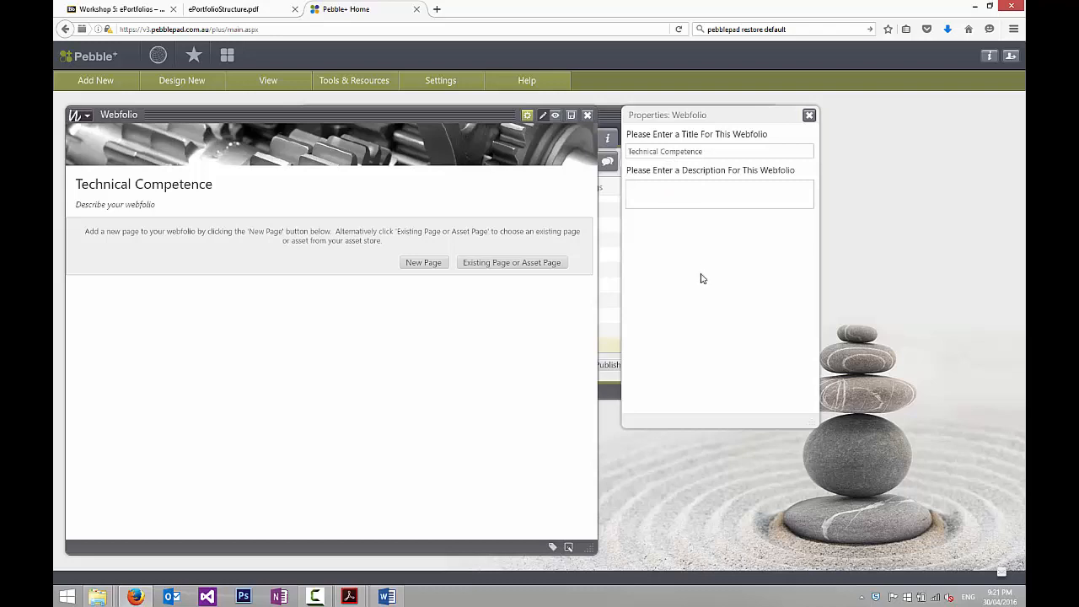
text(These pages rp)
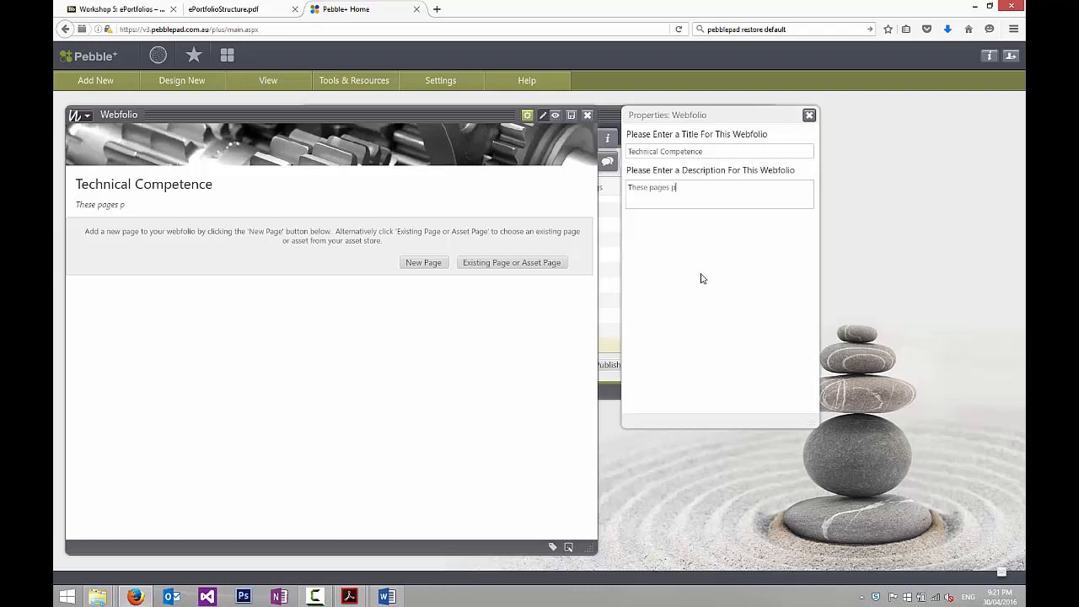
text(ovide demonstration a)
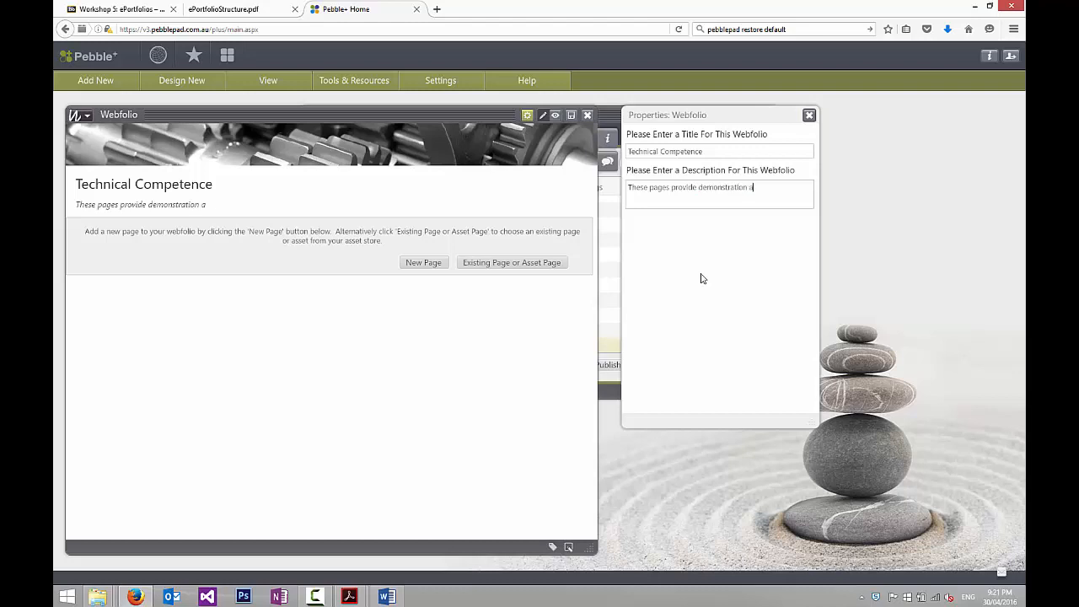
text(nd evidence of tech)
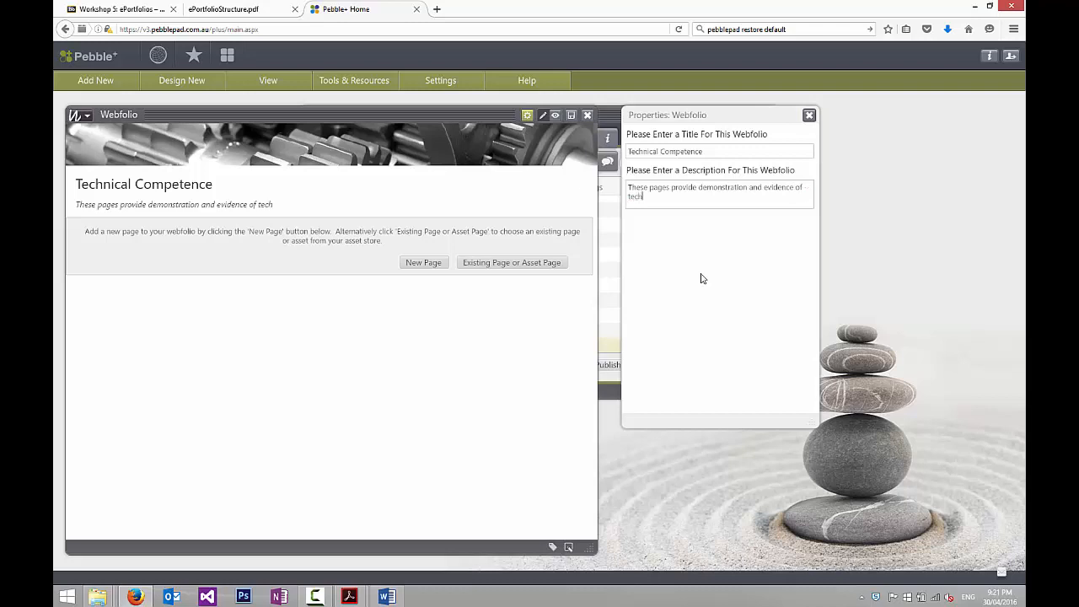
text(nical engineering abilities and)
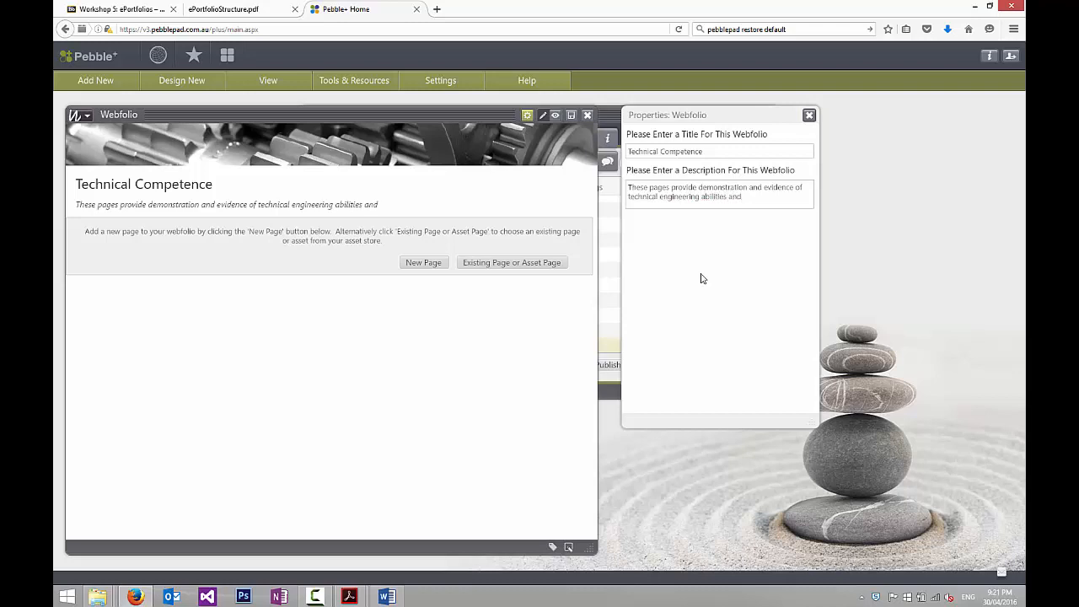
text( achievements in support of CV in)
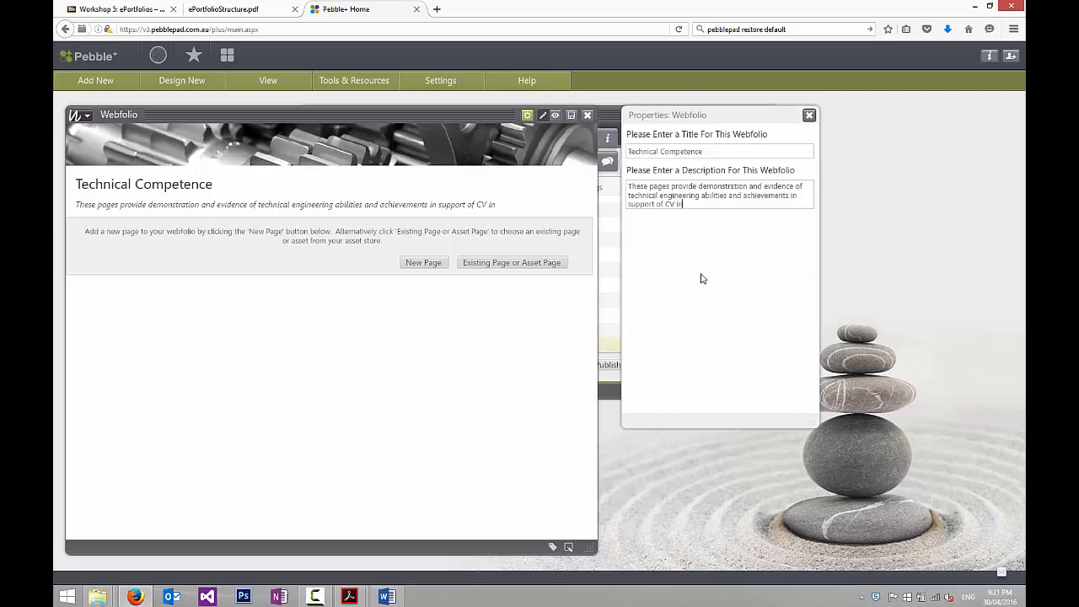
text(formation.)
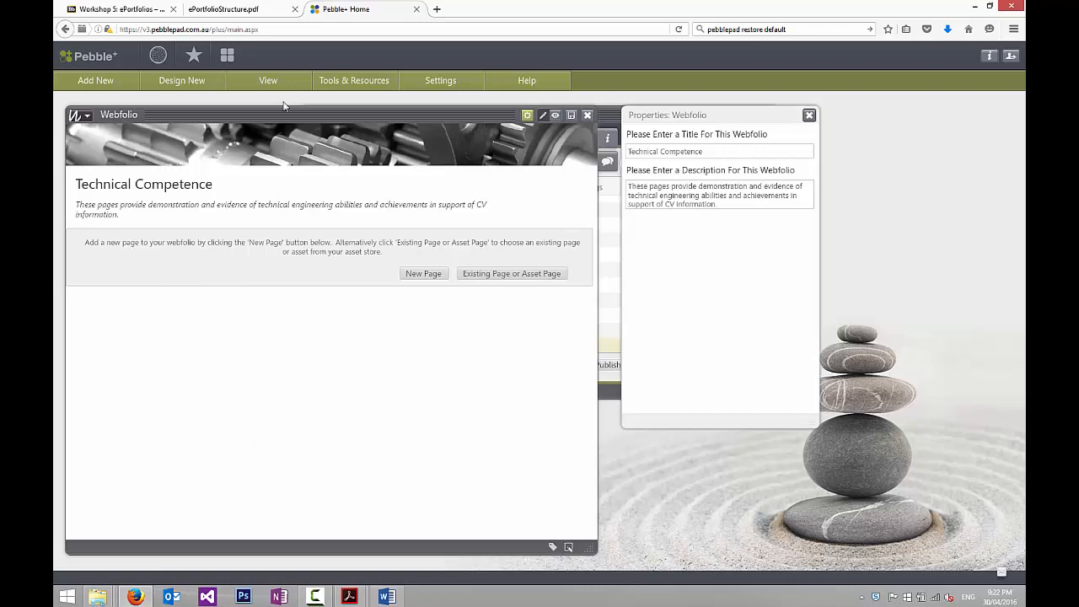
- Consult ePortfolioStructure.pdf, look into the Engineering Design subfolder of the Technical Competence folder, and return to the structure diagram
click(246, 9)
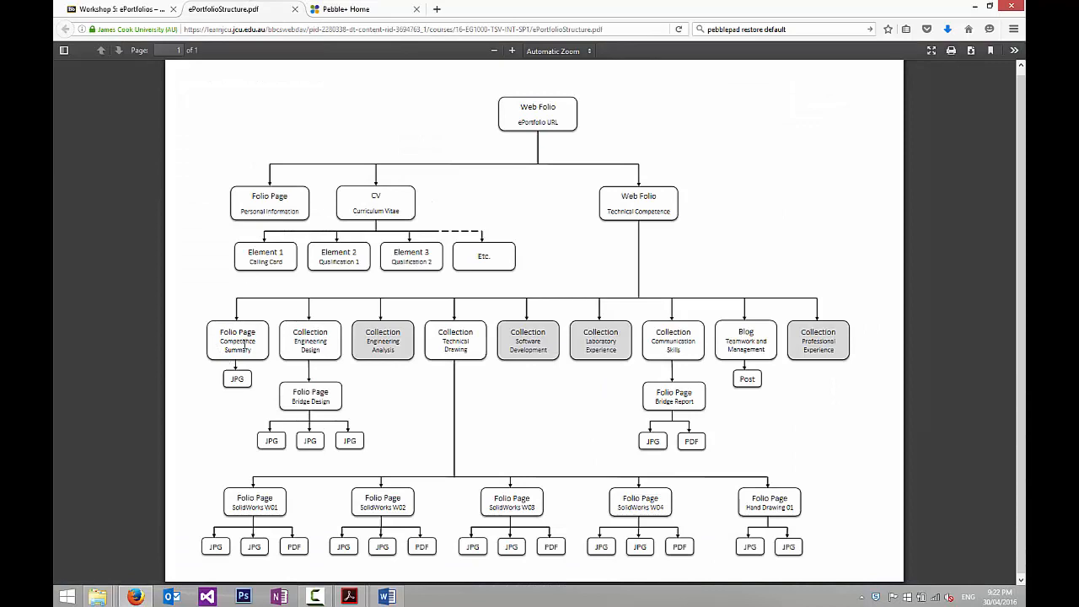
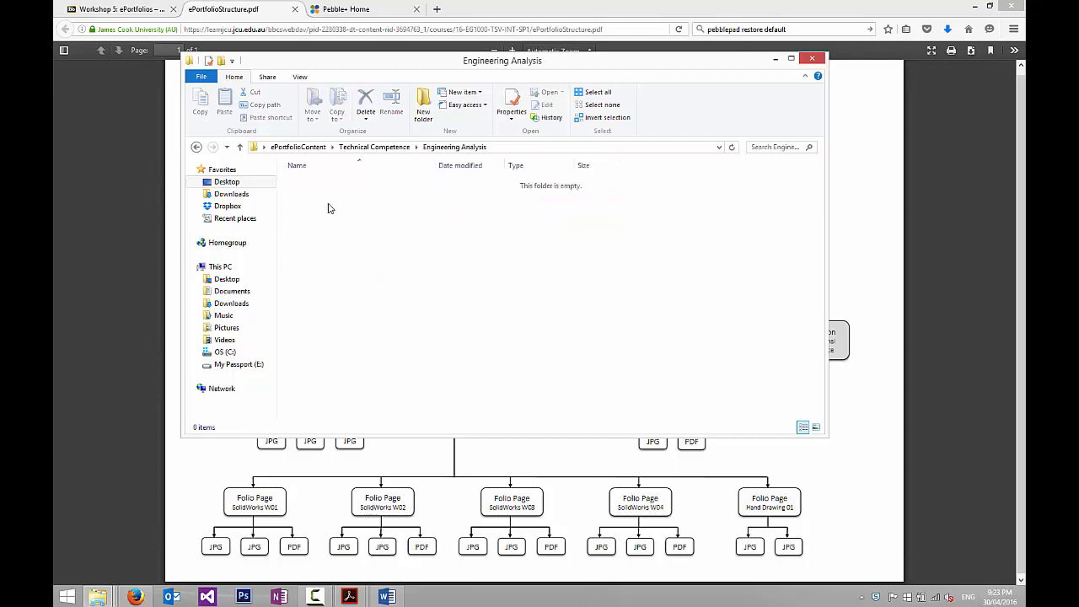
click(379, 149)
double_click(337, 219)
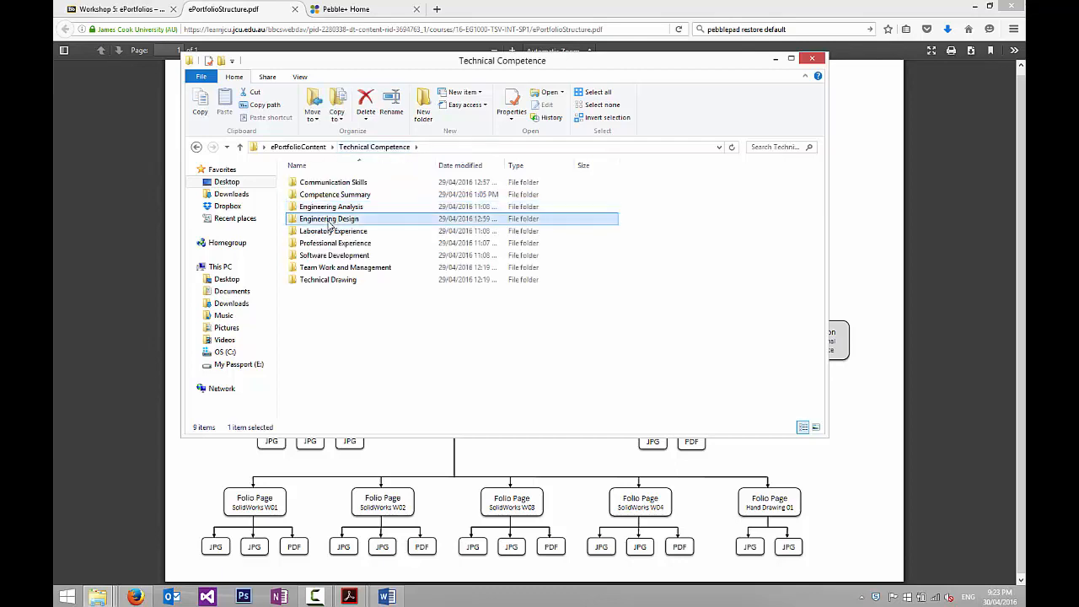
click(380, 147)
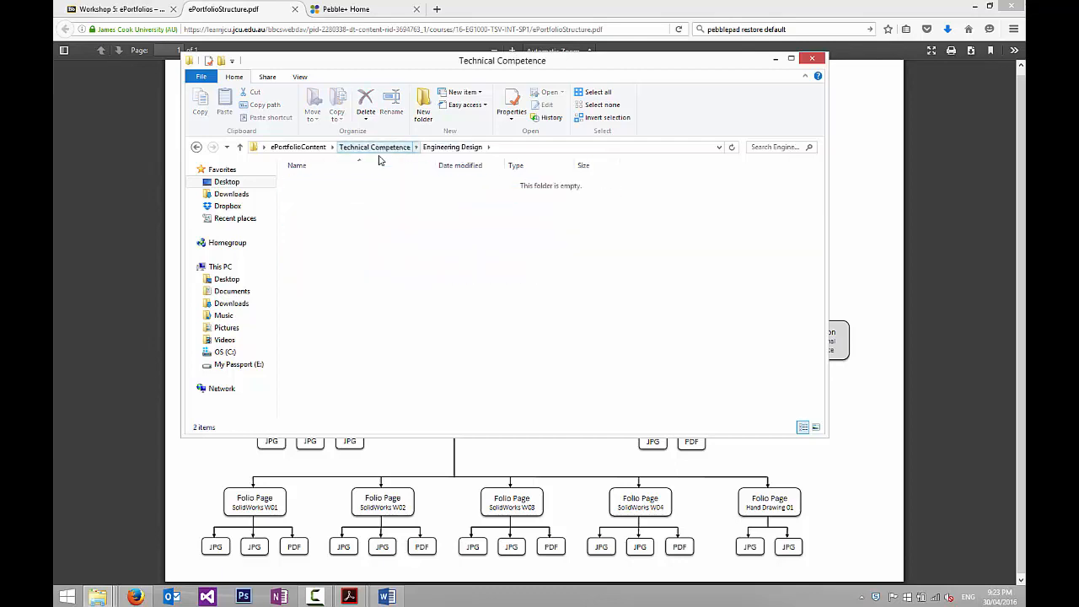
click(359, 459)
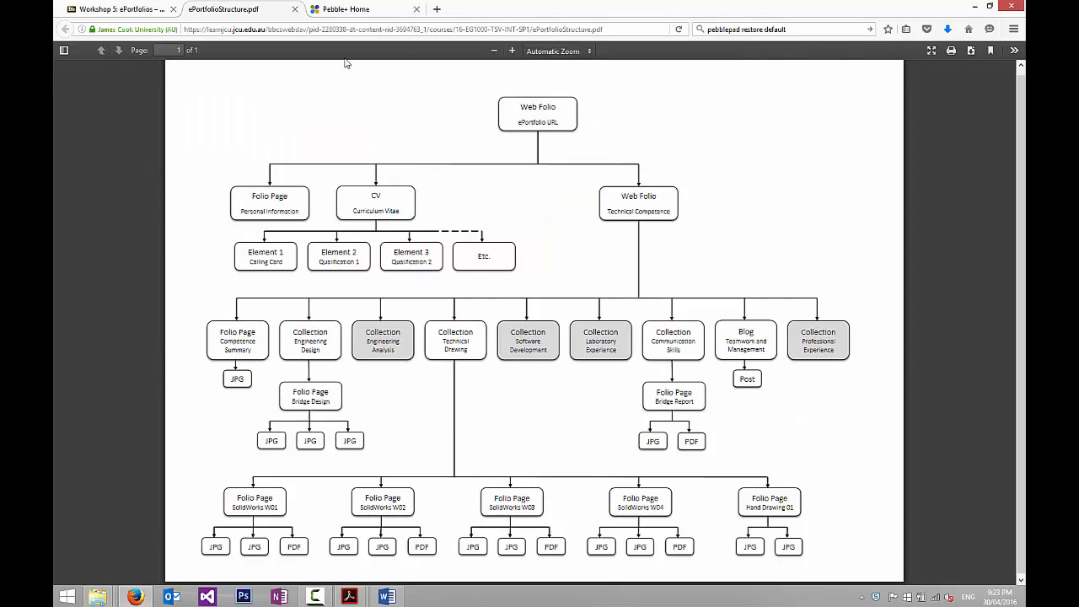
- Examine the Laboratory Experience, Professional Experience, Software Development, Team Work and Management, and Technical Drawing subfolders of Technical Competence
mouse_move(98, 596)
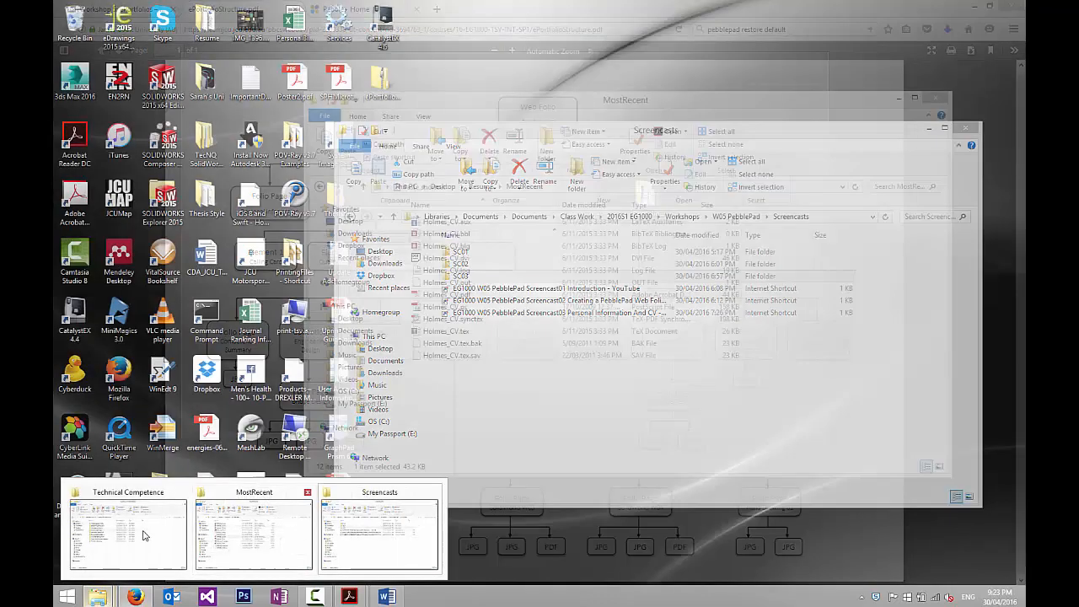
click(128, 531)
double_click(320, 236)
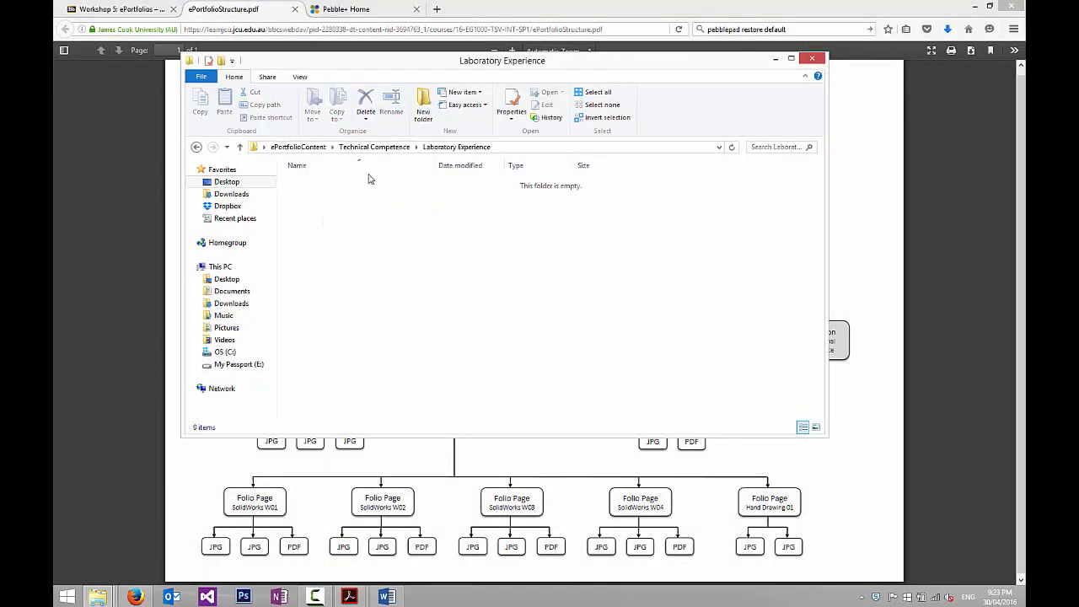
click(394, 148)
double_click(322, 244)
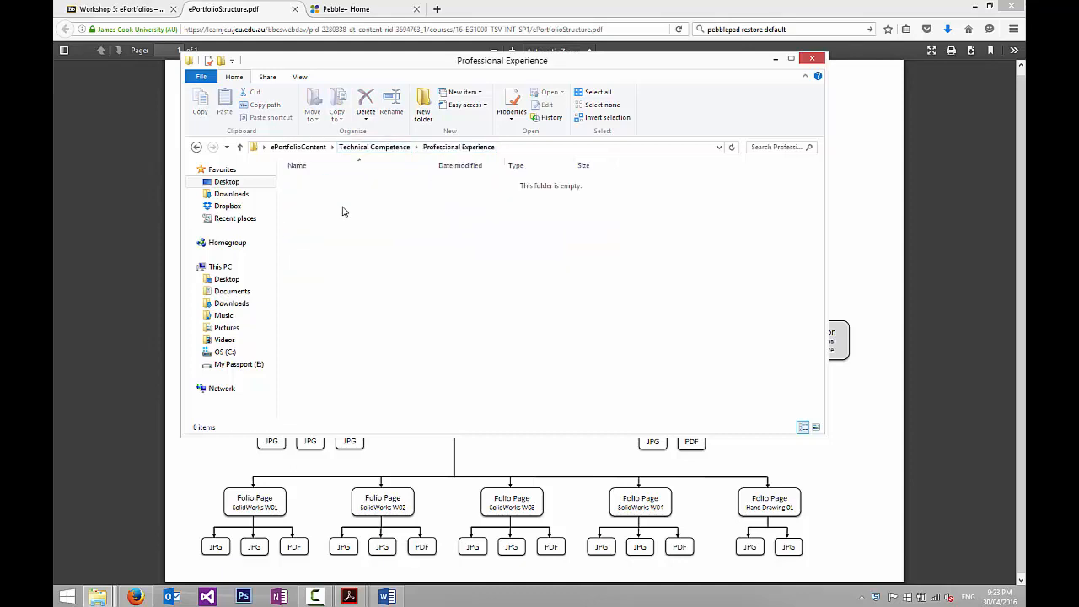
click(373, 148)
double_click(326, 255)
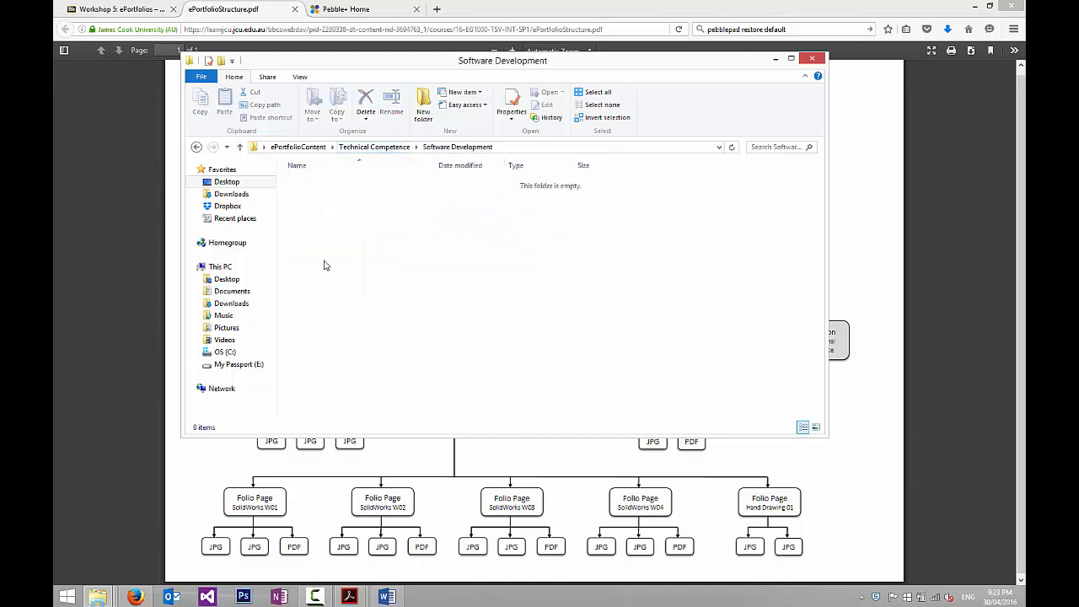
click(366, 147)
double_click(335, 268)
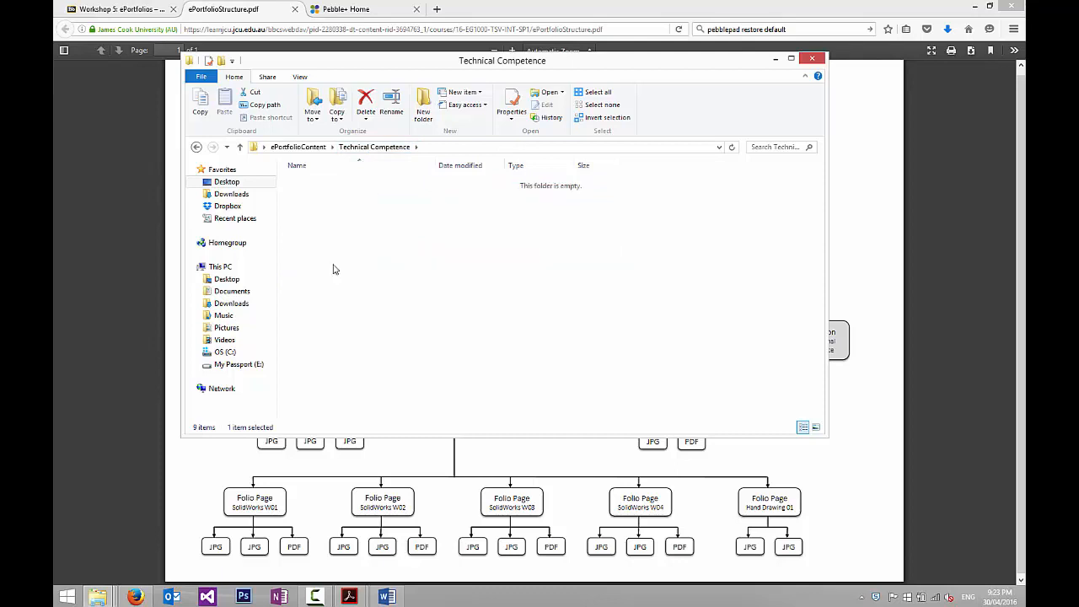
click(367, 148)
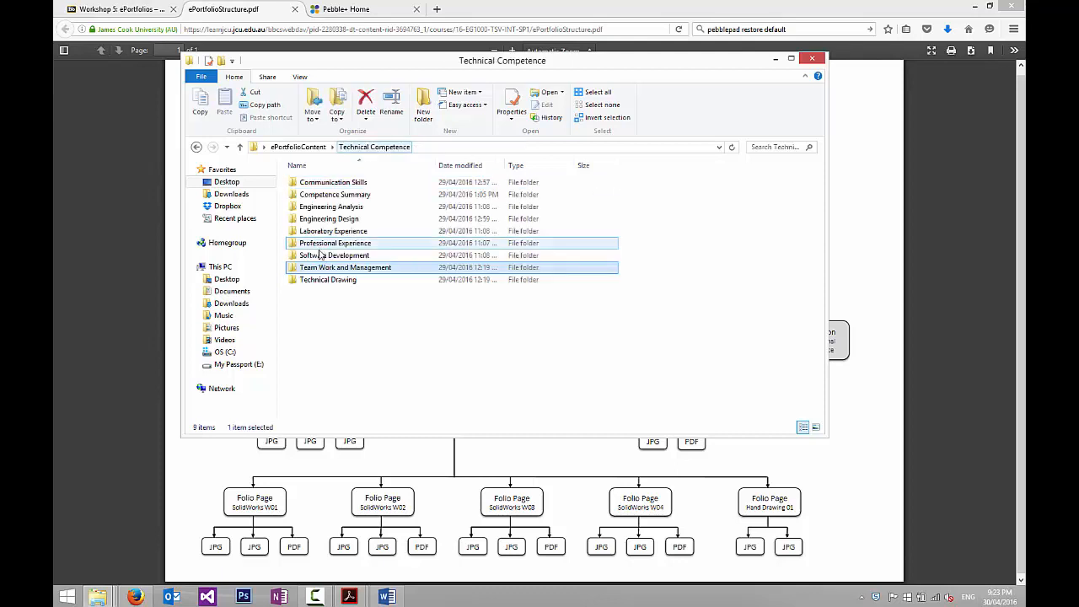
double_click(305, 280)
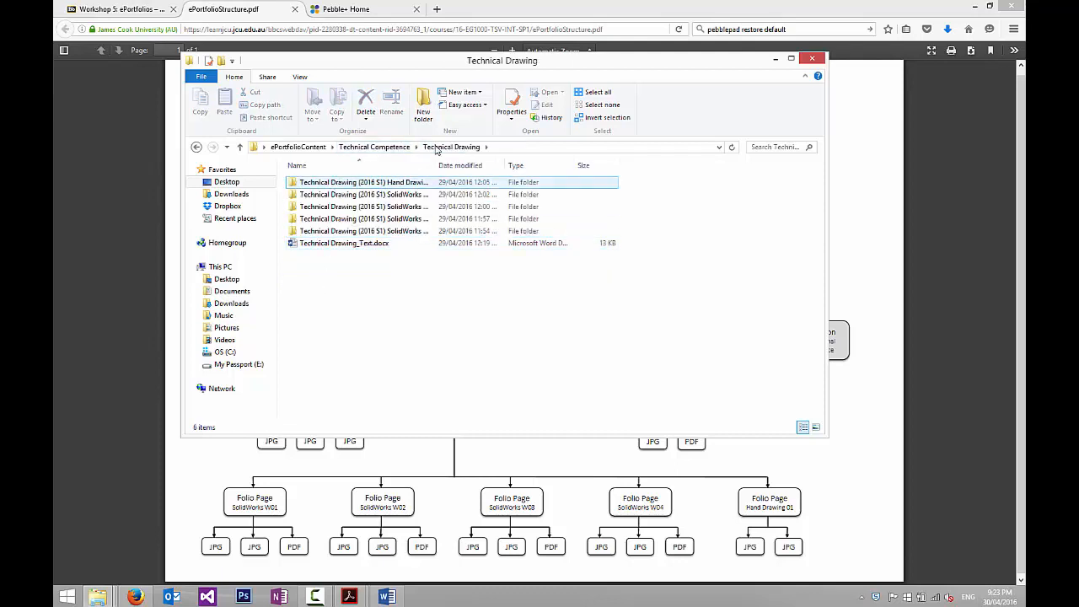
- Open Competency Summary_Text.docx from the Competence Summary subfolder and review its heading and body text
click(367, 147)
double_click(330, 199)
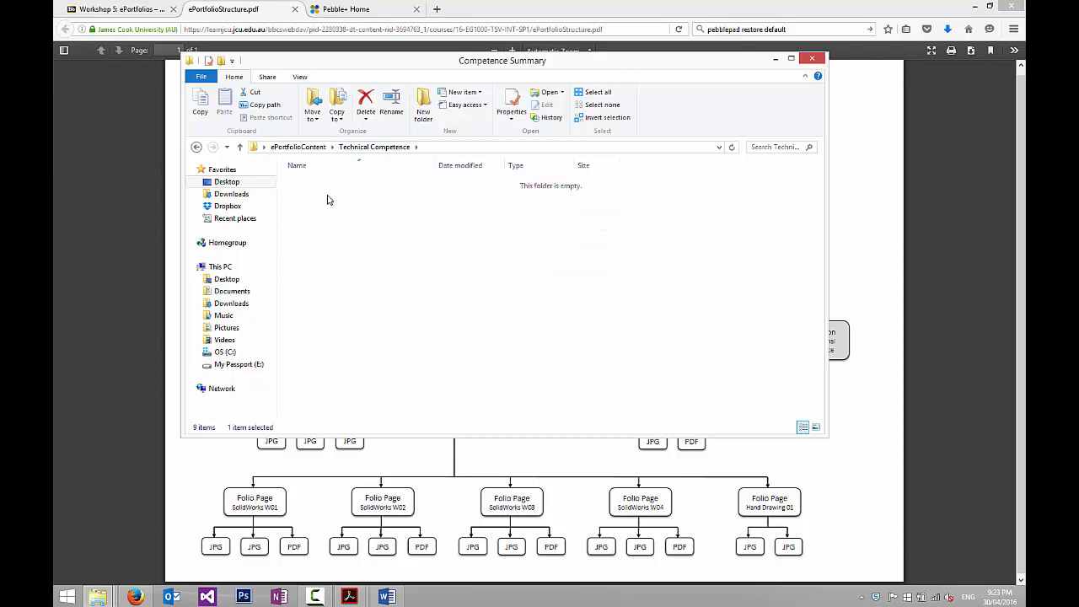
double_click(327, 199)
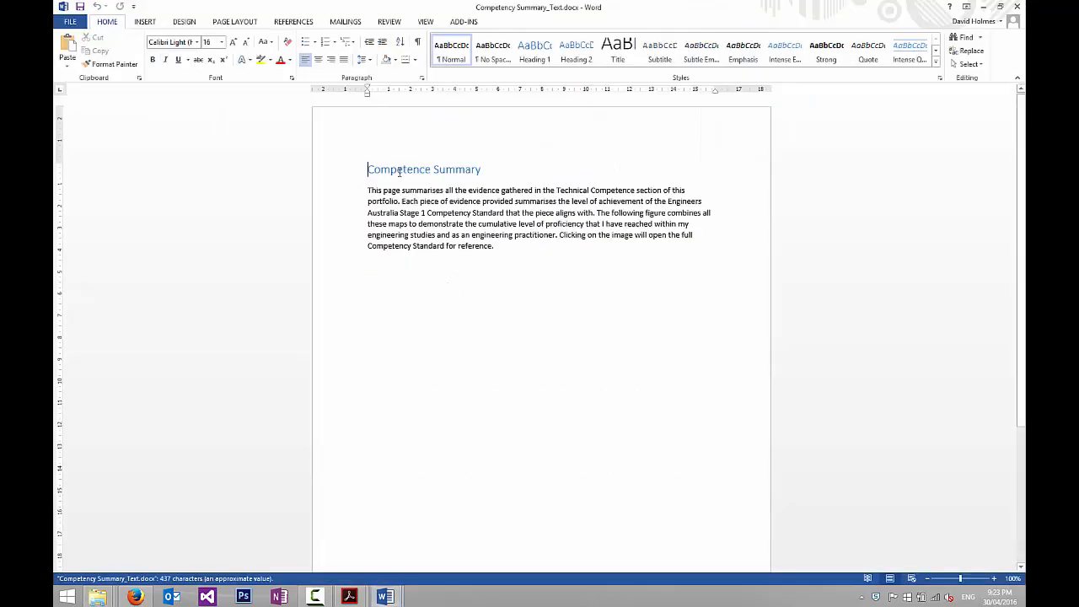
drag(367, 170, 476, 175)
click(429, 213)
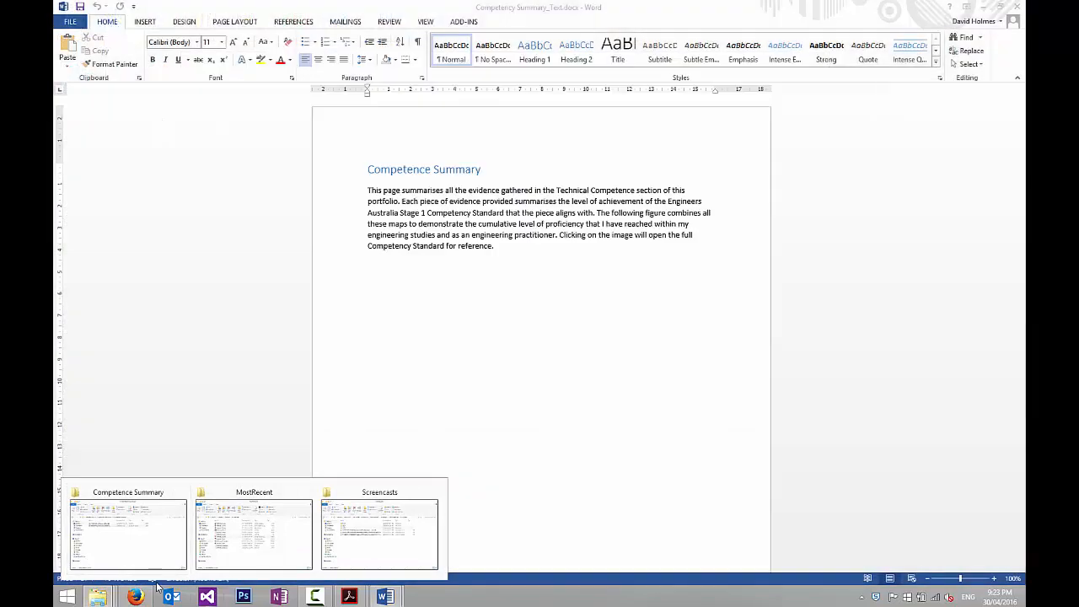
- Switch to Firefox, check the page type in ePortfolioStructure.pdf, and create a new folio page in Pebble+
click(142, 593)
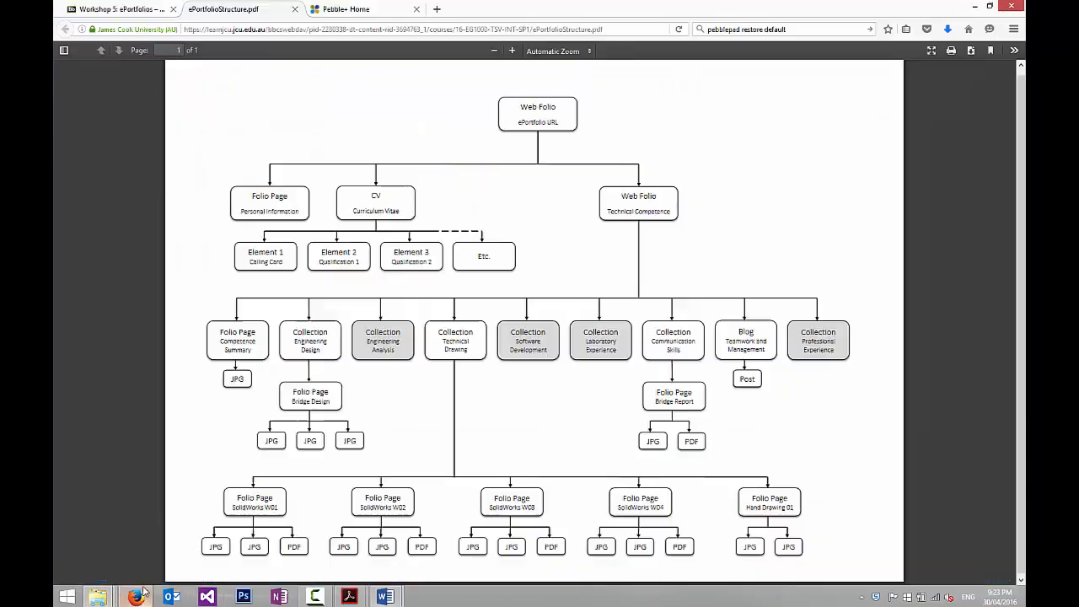
click(341, 10)
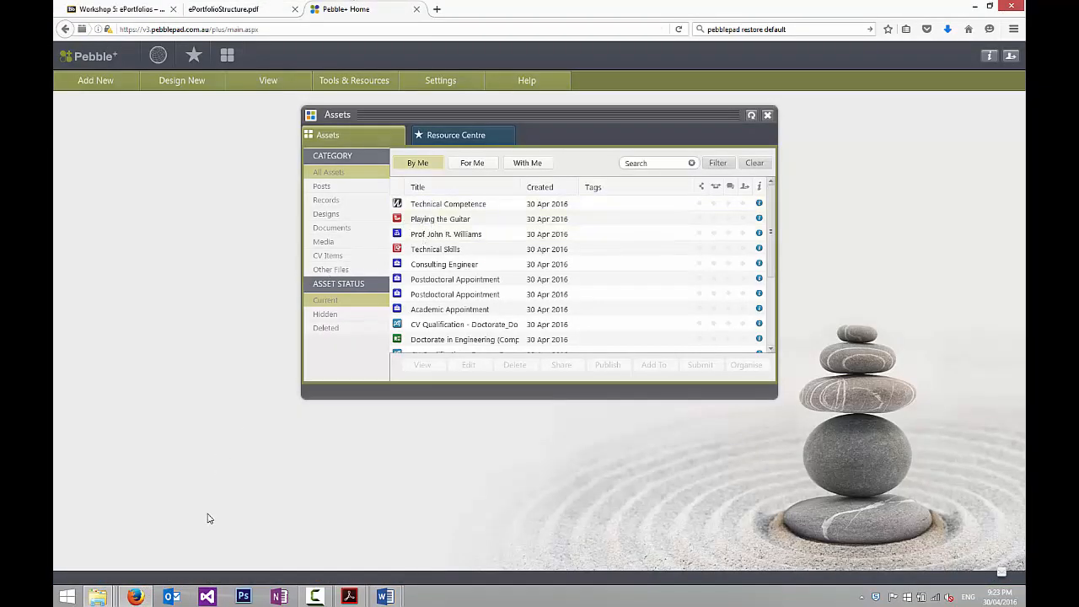
click(216, 11)
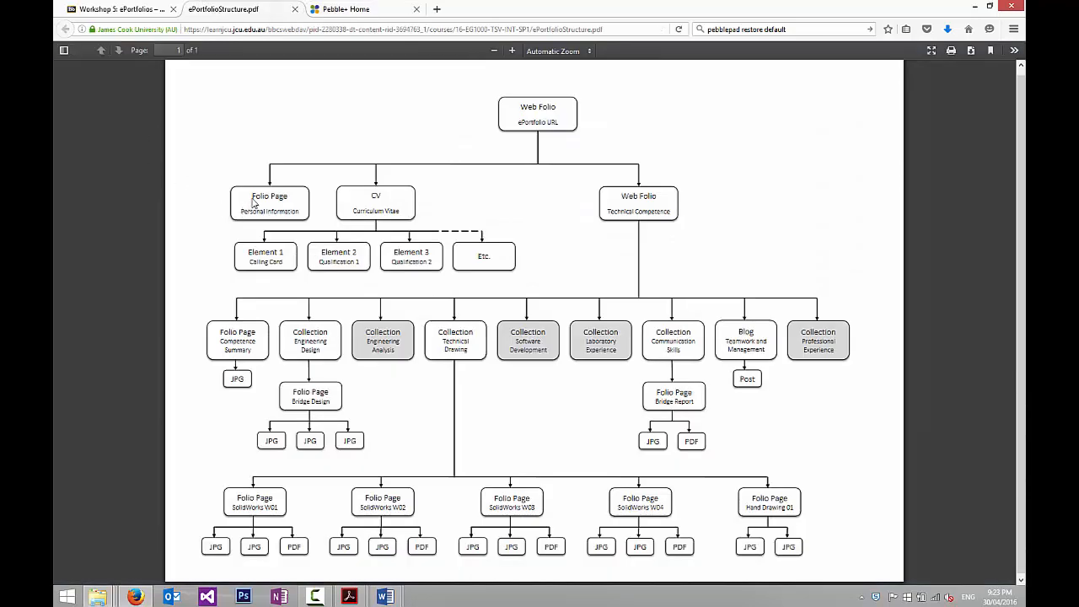
click(363, 8)
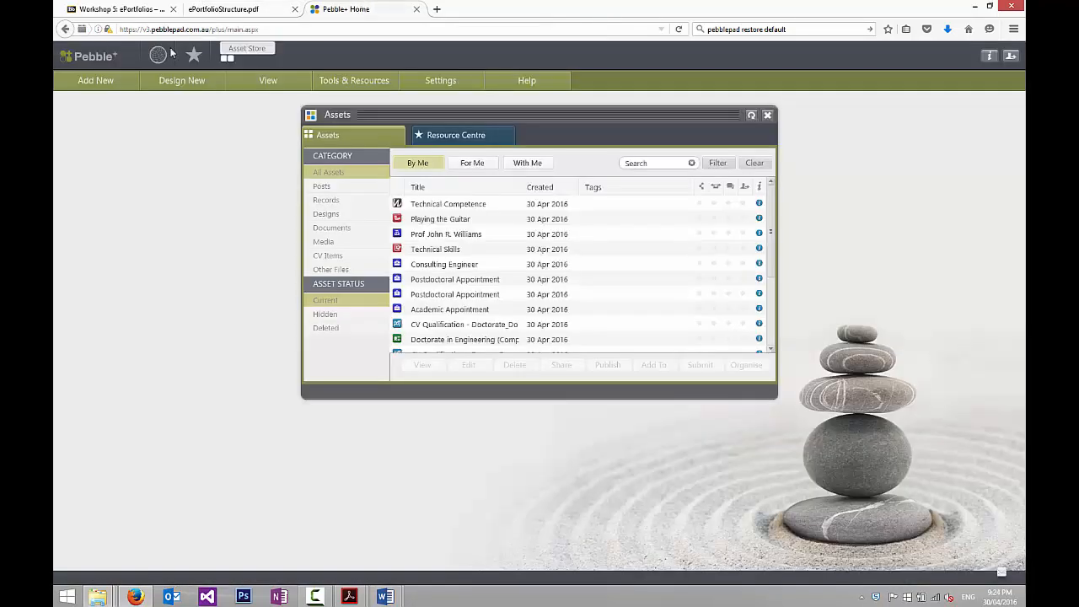
click(91, 84)
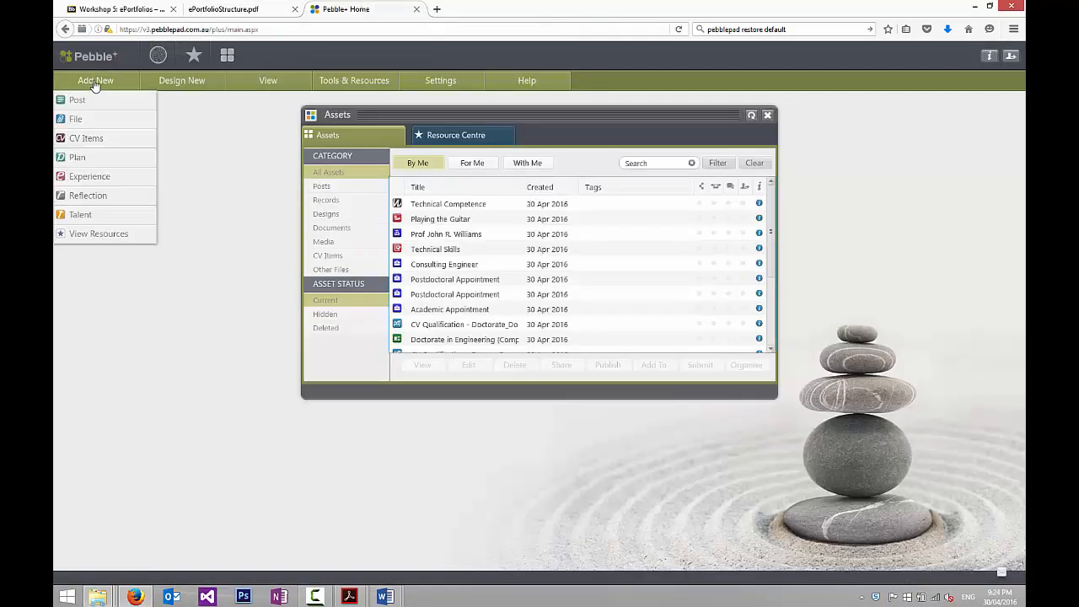
click(169, 86)
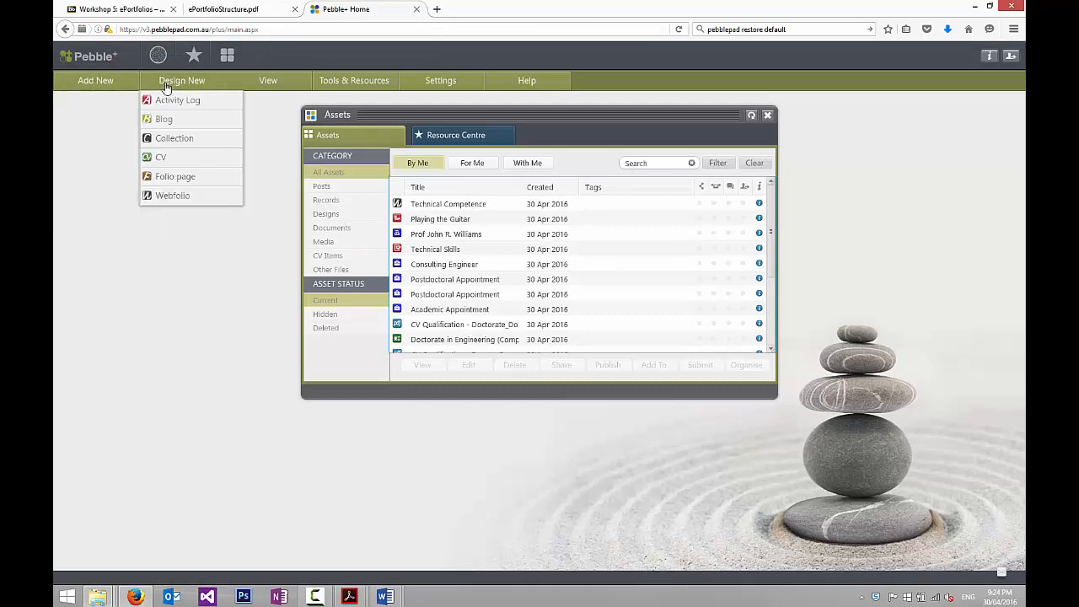
click(166, 179)
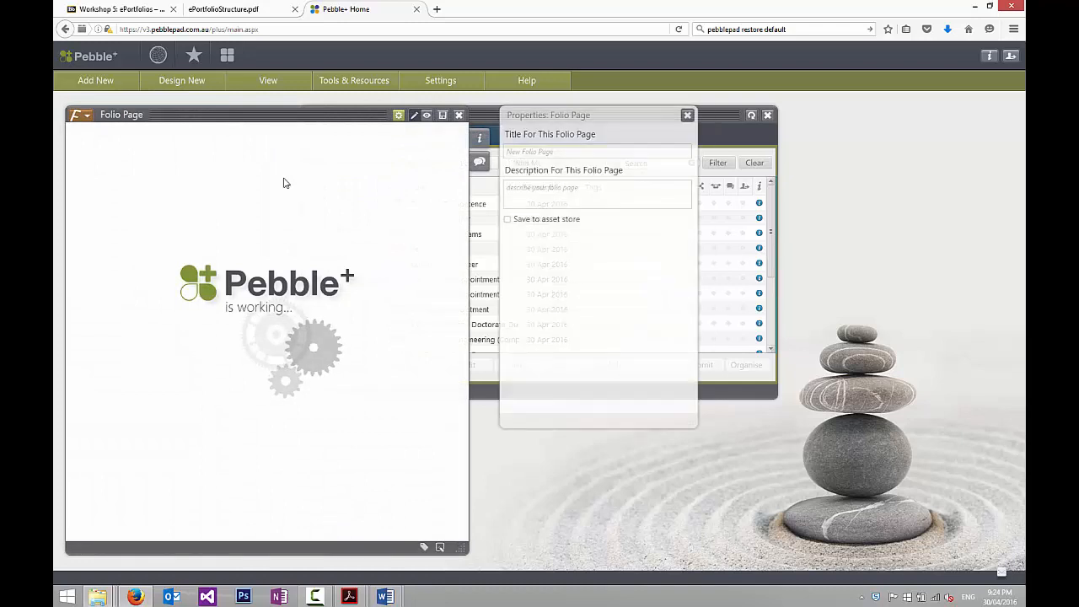
- Switch to Word and close CV Content.docx without saving its changes
mouse_move(385, 596)
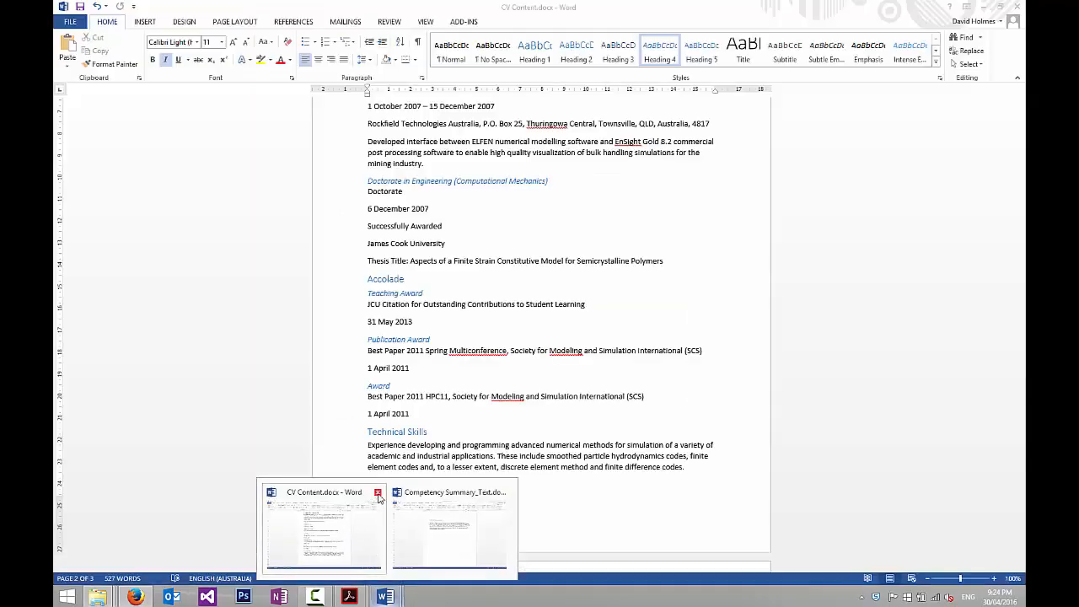
click(377, 492)
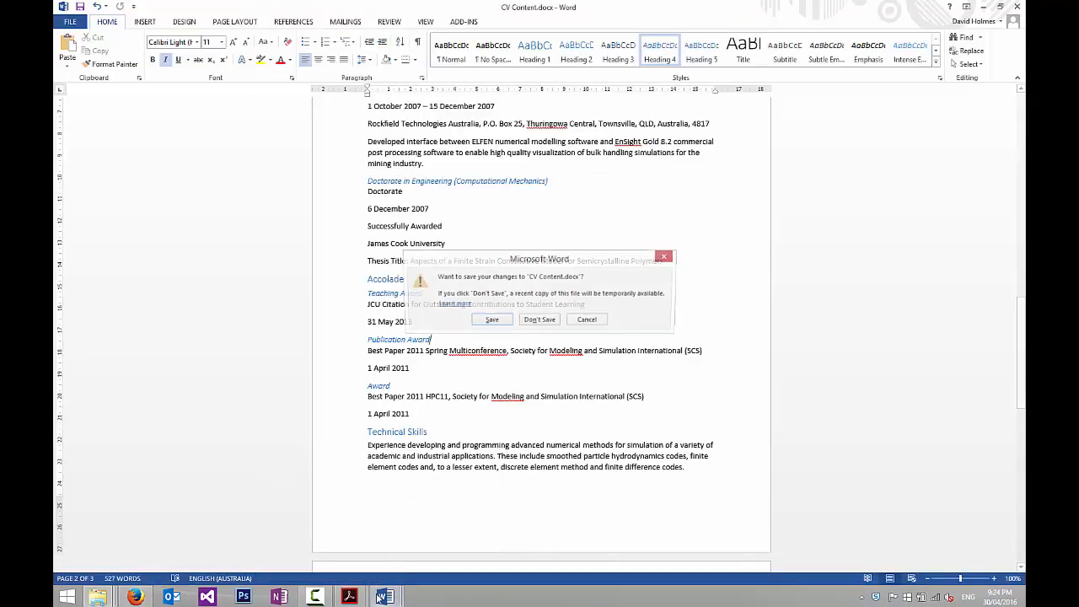
click(531, 321)
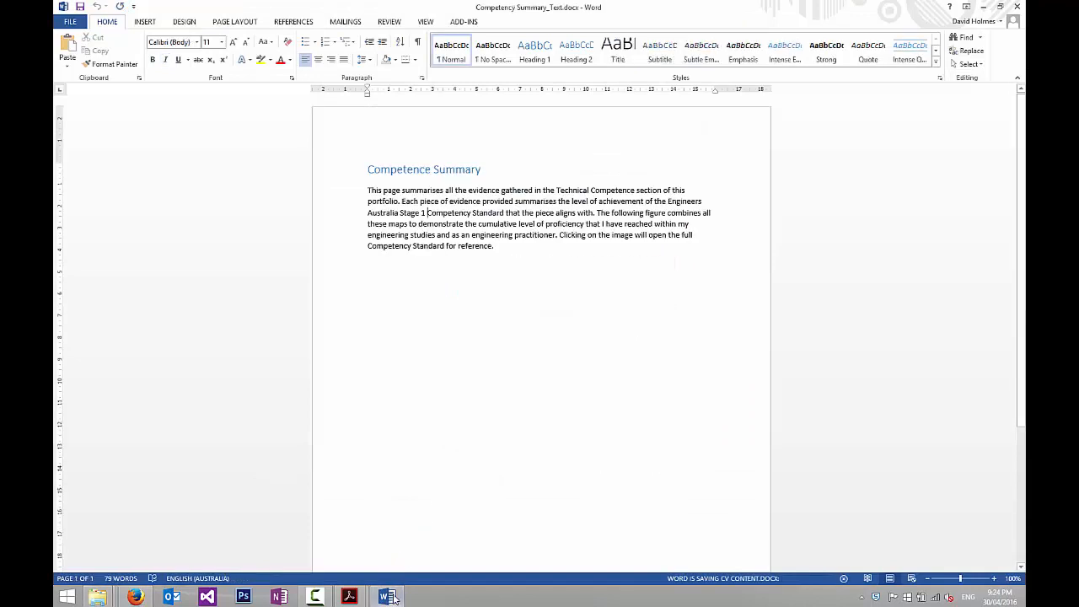
- Copy the heading "Competence Summary" from Competency Summary_Text.docx into the new folio page's title in Pebble+
drag(368, 170, 484, 170)
key(ctrl+c)
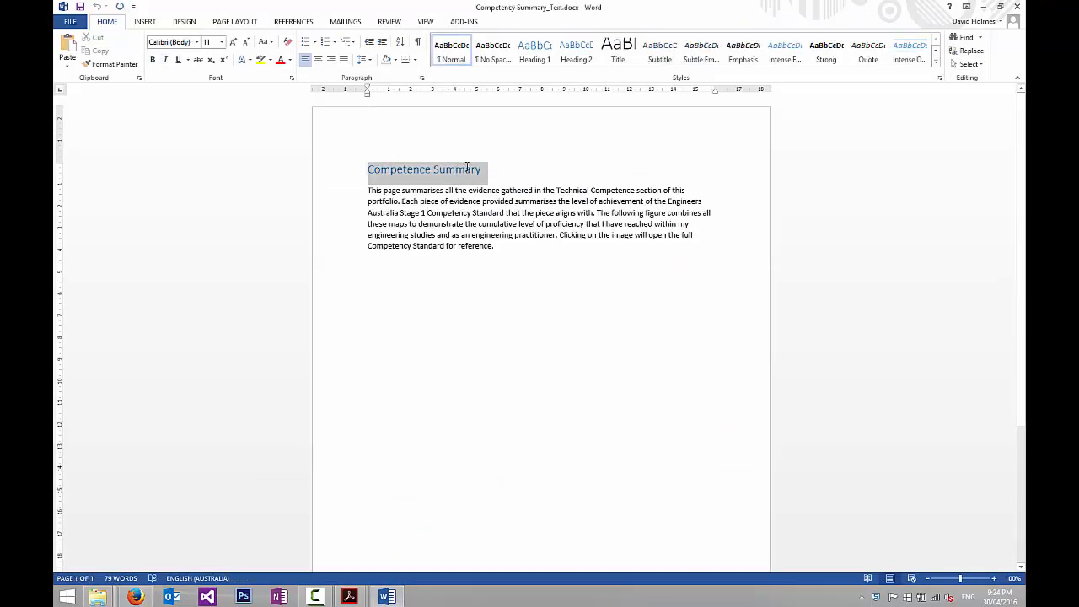
click(140, 597)
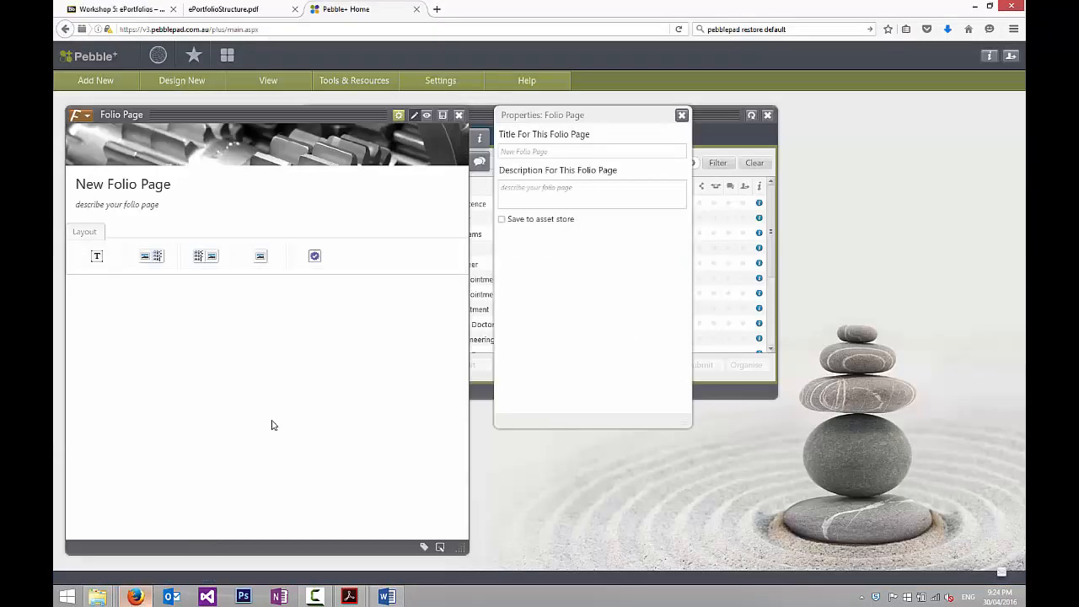
click(525, 152)
key(ctrl+v)
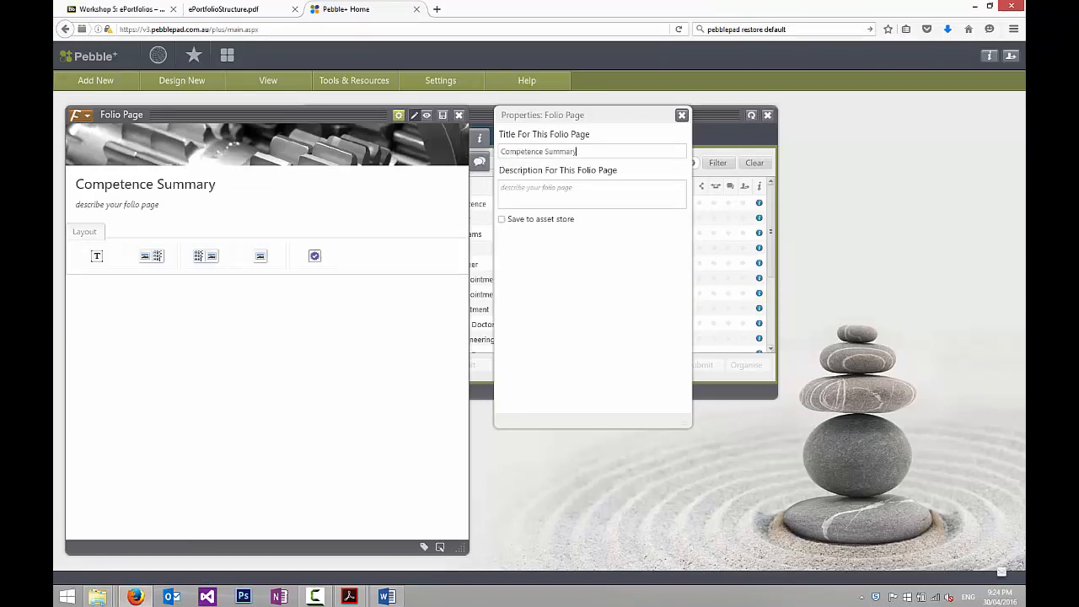
- Copy the body paragraph from Competency Summary_Text.docx in Word into a new text block on the Pebble+ folio page
click(387, 597)
click(388, 202)
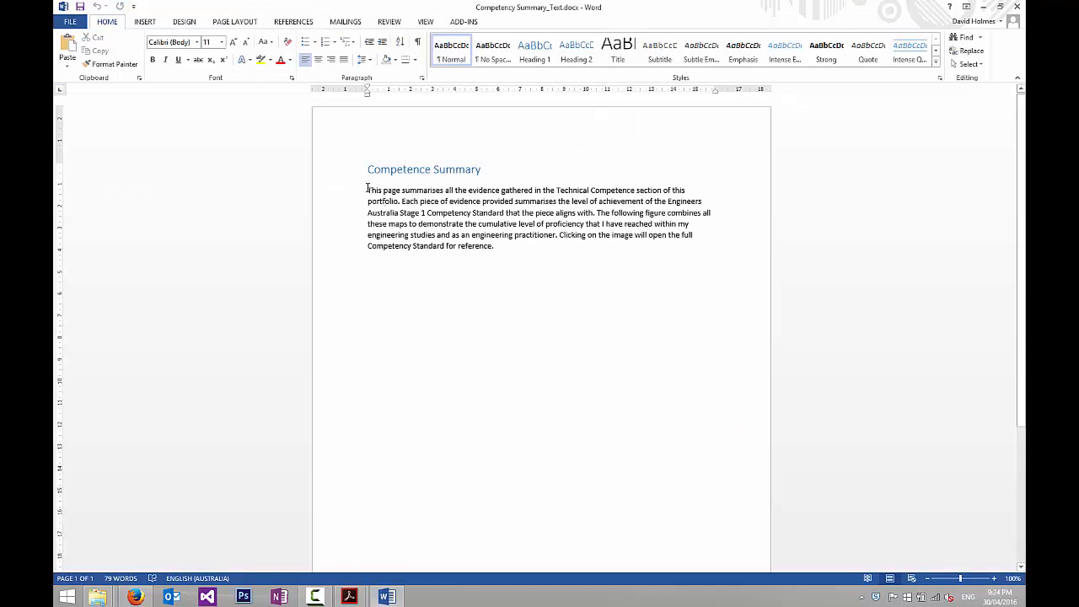
drag(368, 188, 495, 250)
key(ctrl+c)
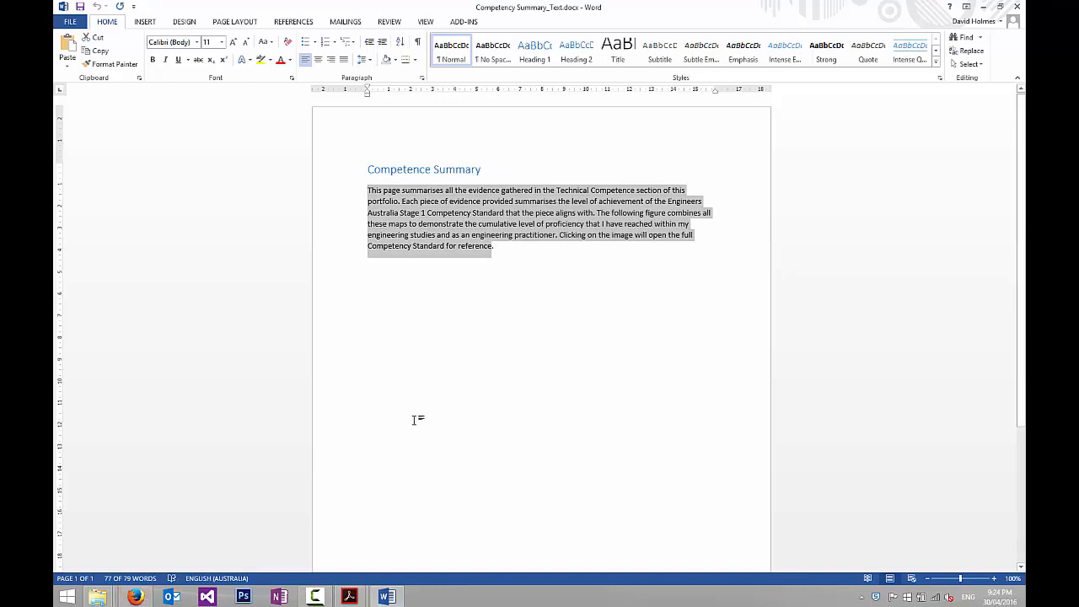
click(135, 597)
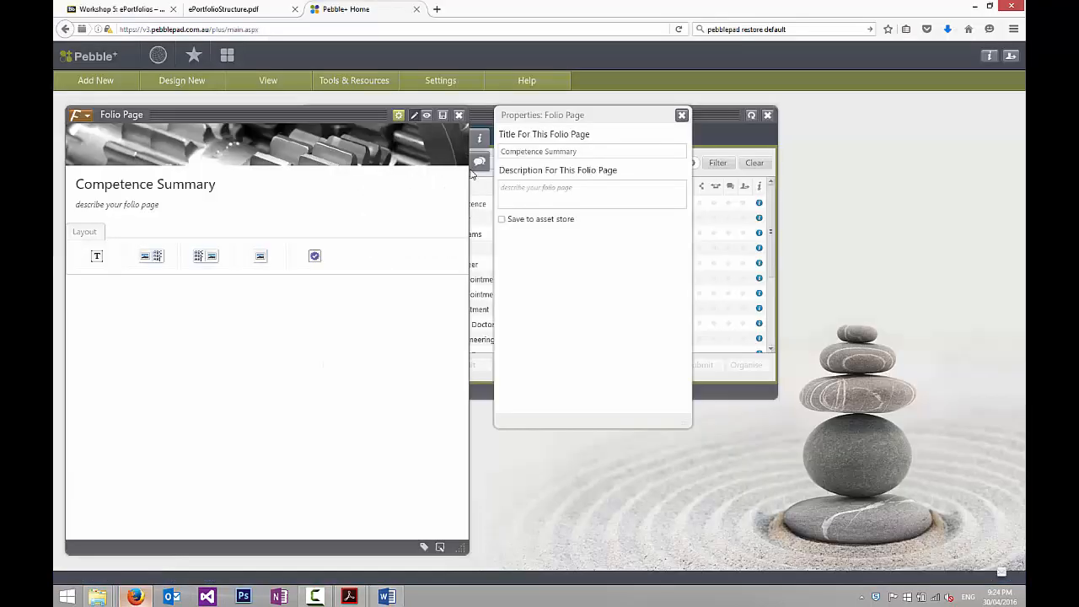
click(529, 185)
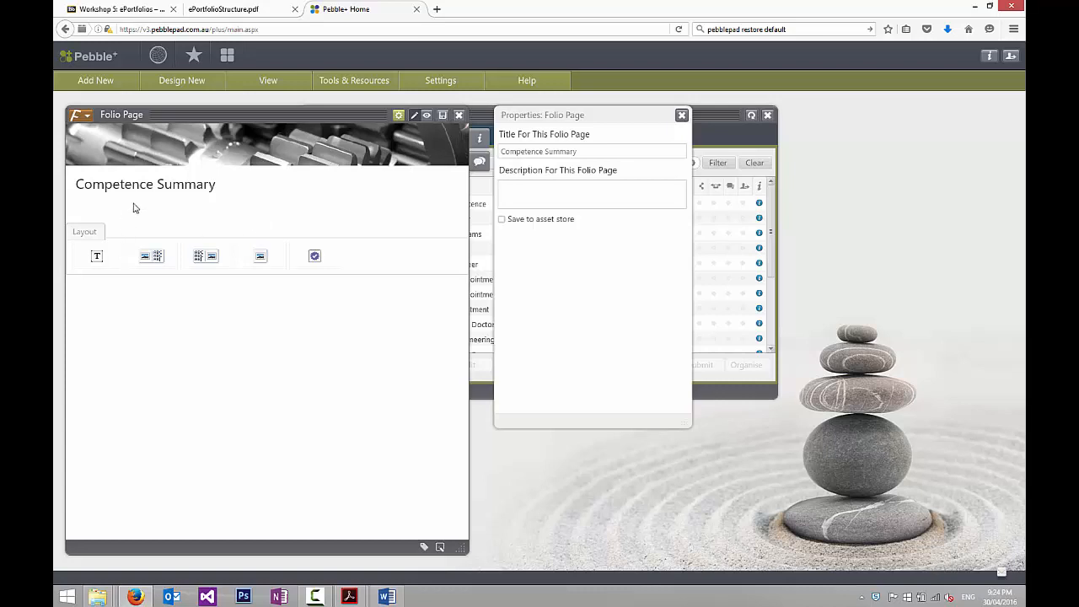
click(95, 260)
click(149, 246)
key(ctrl+v)
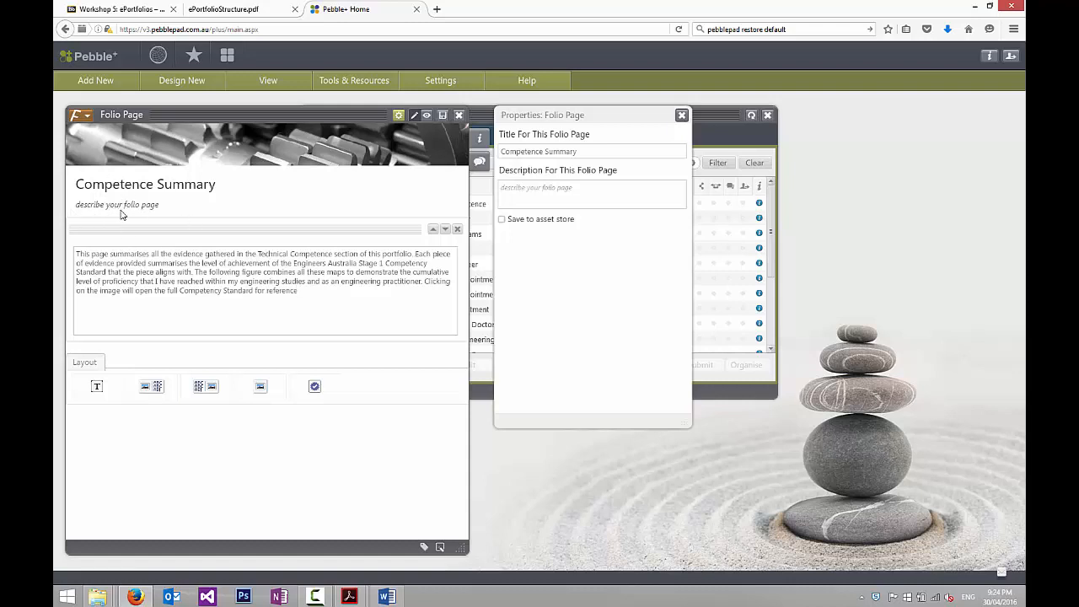
- Describe the folio page as "Page summarising progressive achievement of Engineers Australia Stage 1 Competency Standard" and save it
click(545, 201)
text(P)
key(BackSpace)
key(BackSpace)
text(Page summarising alignment)
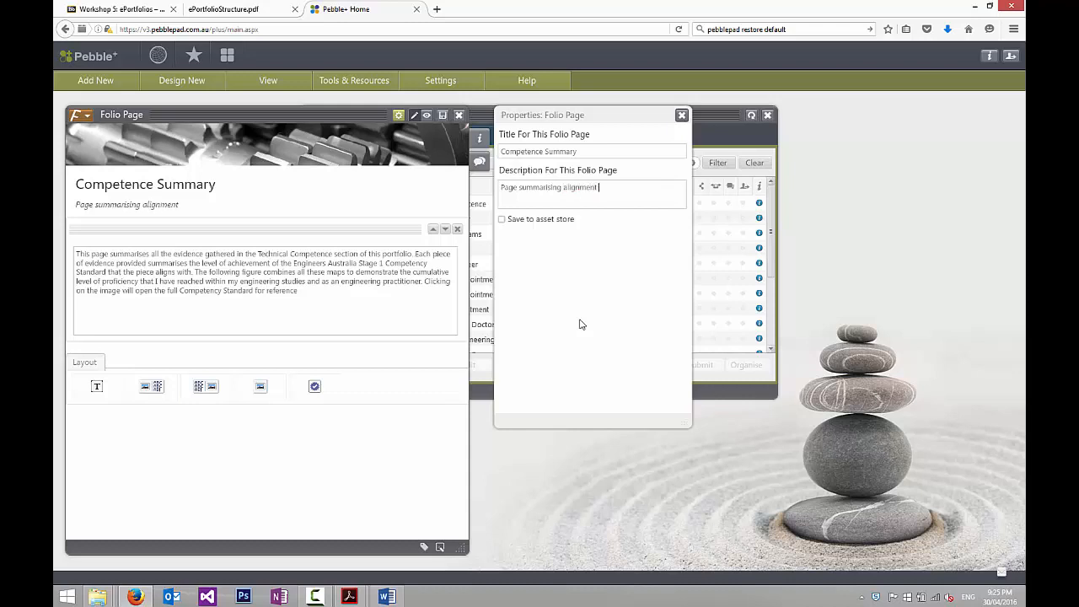
text( with Engineerin)
key(BackSpace)
key(BackSpace)
key(BackSpace)
key(BackSpace)
key(BackSpace)
key(BackSpace)
key(BackSpace)
key(BackSpace)
key(BackSpace)
key(BackSpace)
key(BackSpace)
key(BackSpace)
key(BackSpace)
key(BackSpace)
key(BackSpace)
key(BackSpace)
key(BackSpace)
key(BackSpace)
key(BackSpace)
text(ve achievement of)
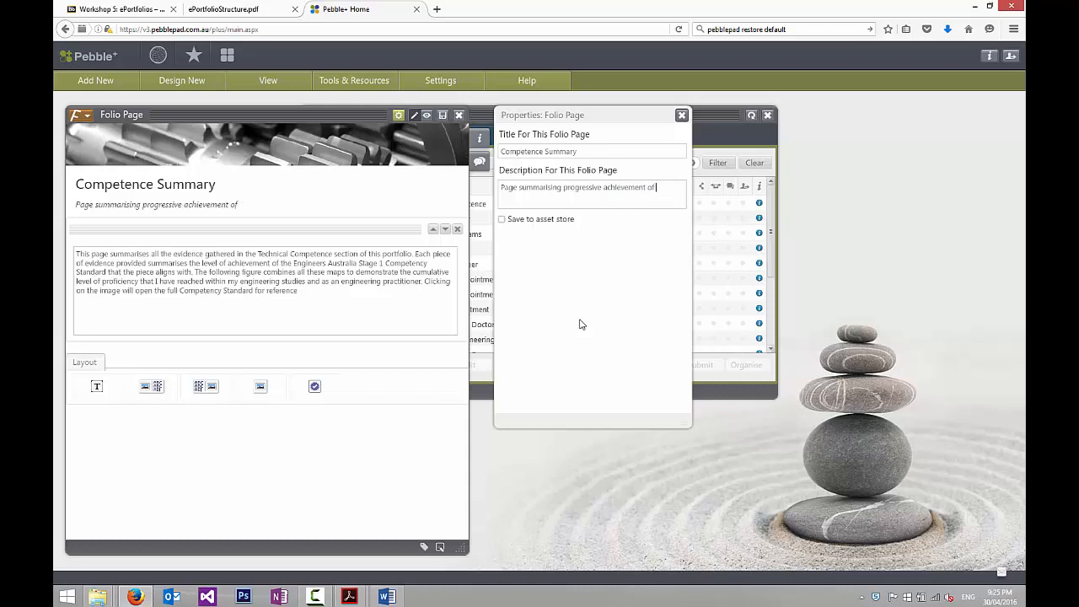
text( Engineers Australia)
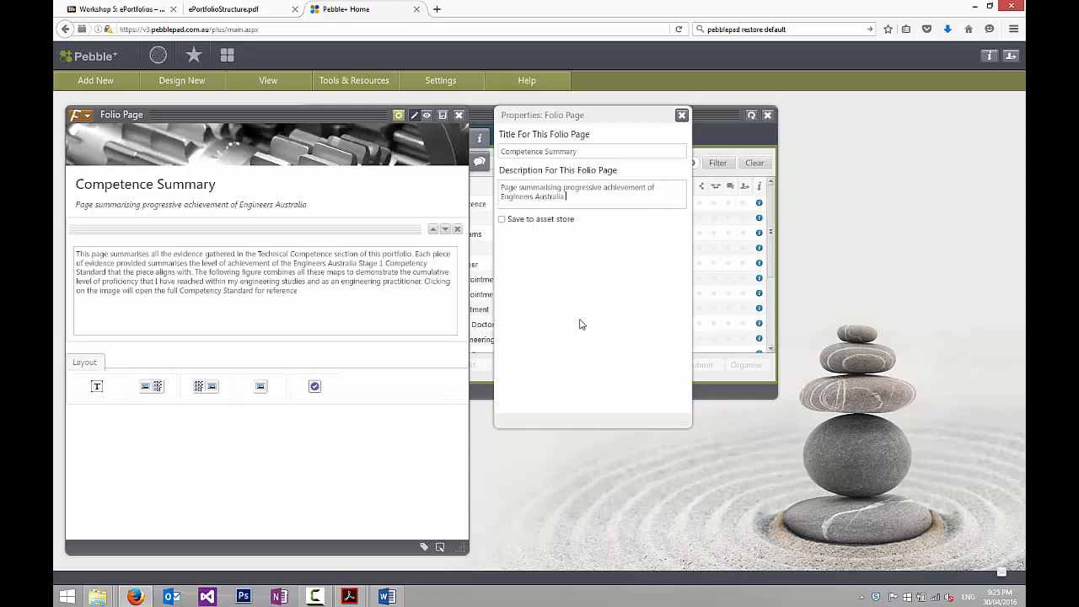
text( Stage 1 Competency )
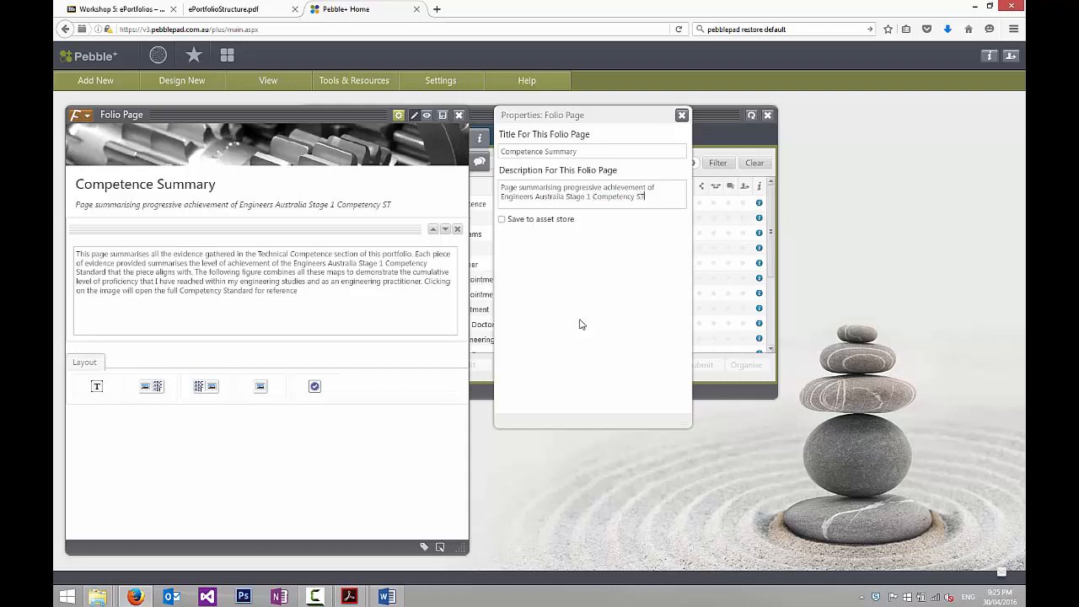
text(Standard)
click(443, 114)
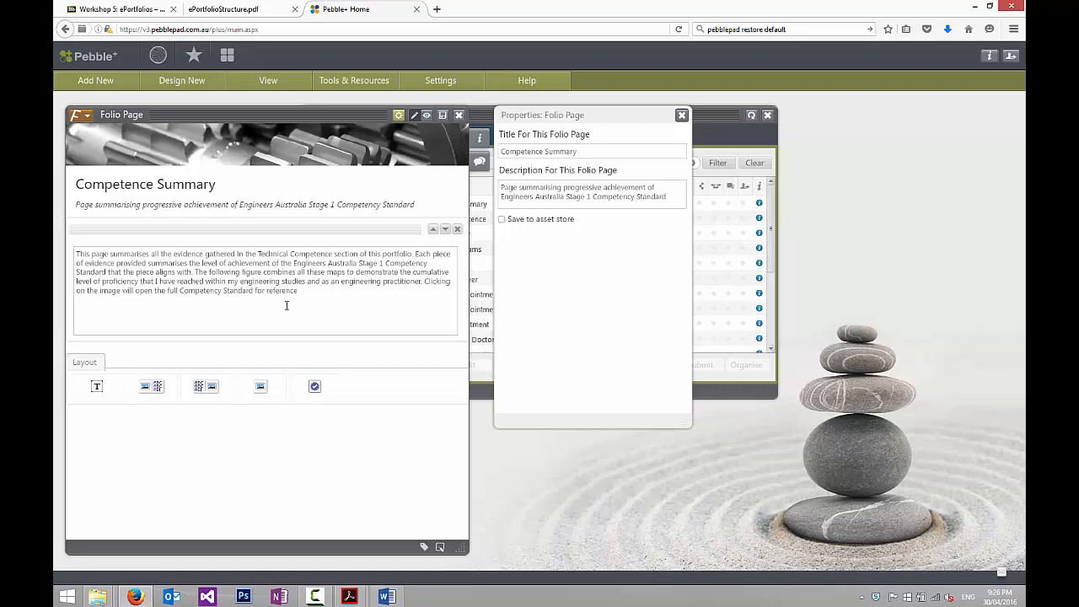
- Save the Competence Summary folio page and add an image-only block below the text
click(443, 115)
click(261, 386)
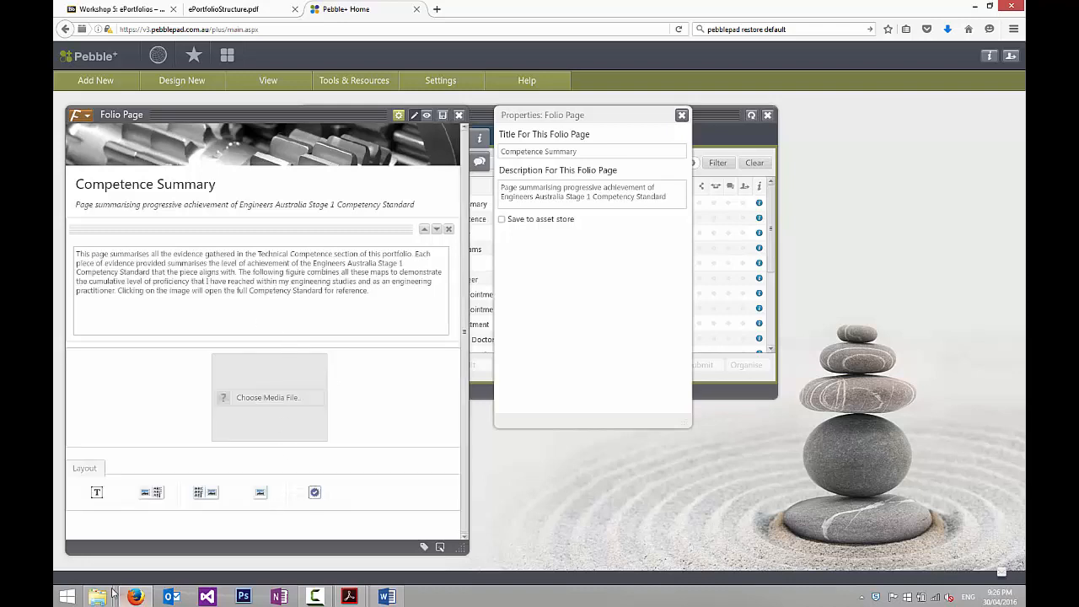
- View Competence Summary_Map.jpg from the Competence Summary folder in File Explorer and return to Pebble+
mouse_move(97, 594)
click(113, 529)
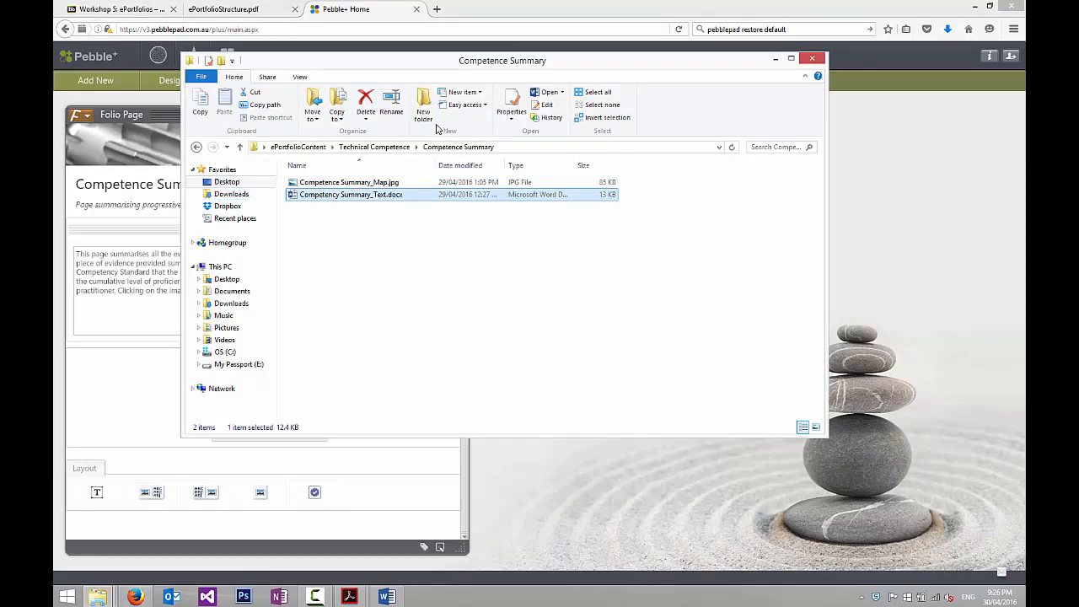
double_click(321, 182)
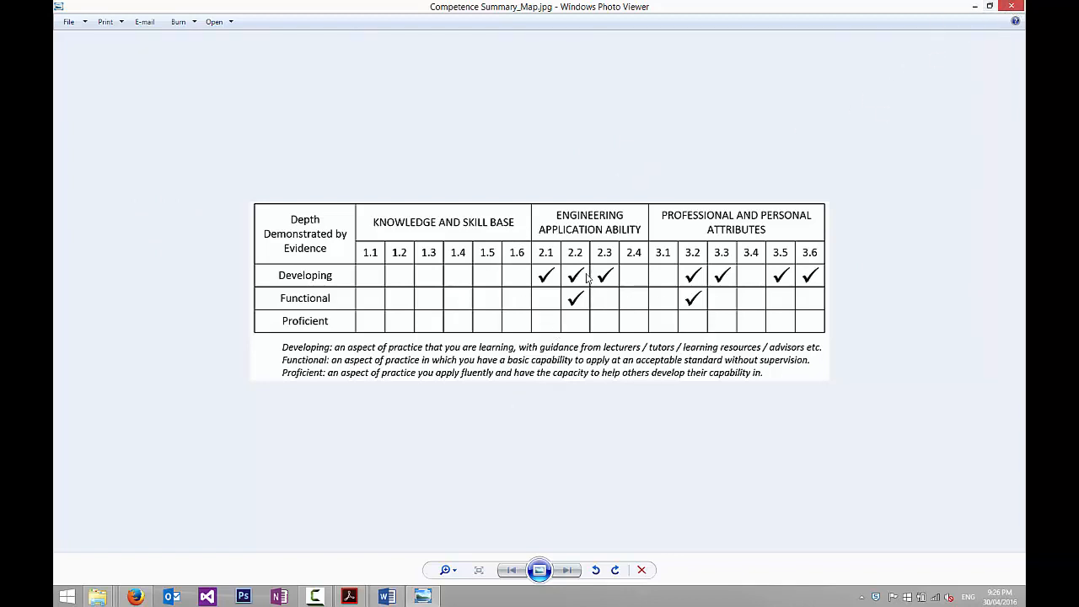
click(1011, 6)
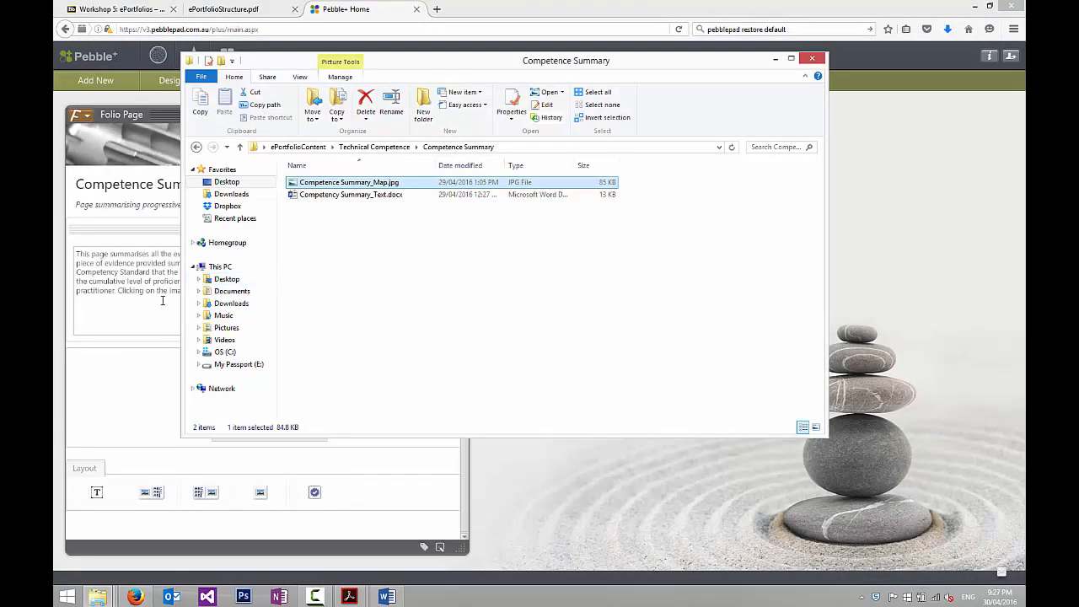
click(126, 363)
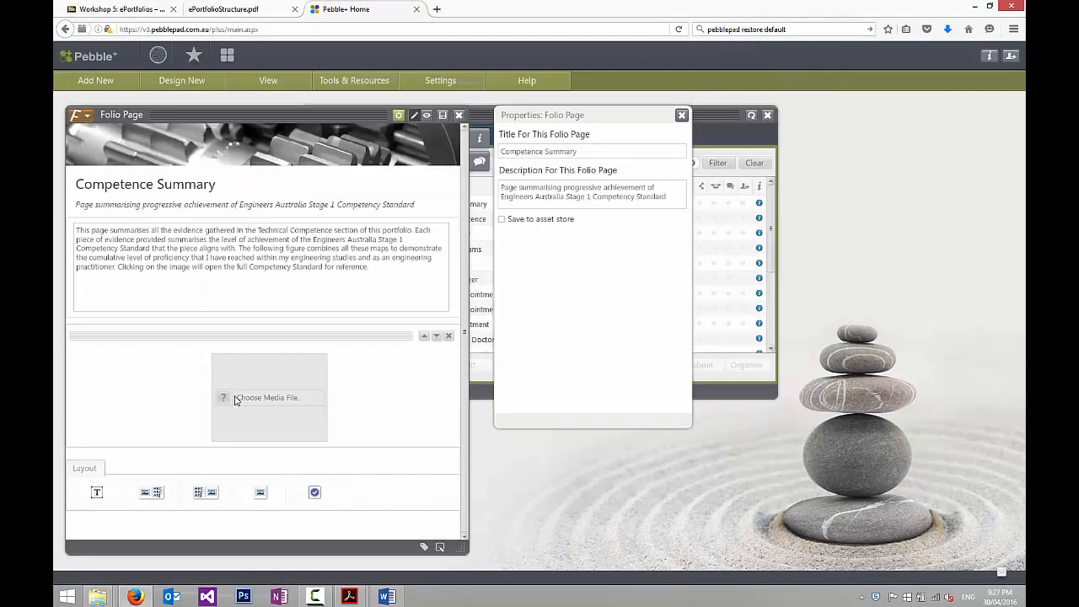
- For the empty media block, upload Competence Summary_Map.jpg from Technical Competence > Competence Summary, titled "Competence Summary_Map", accepting the copyright declaration
click(245, 399)
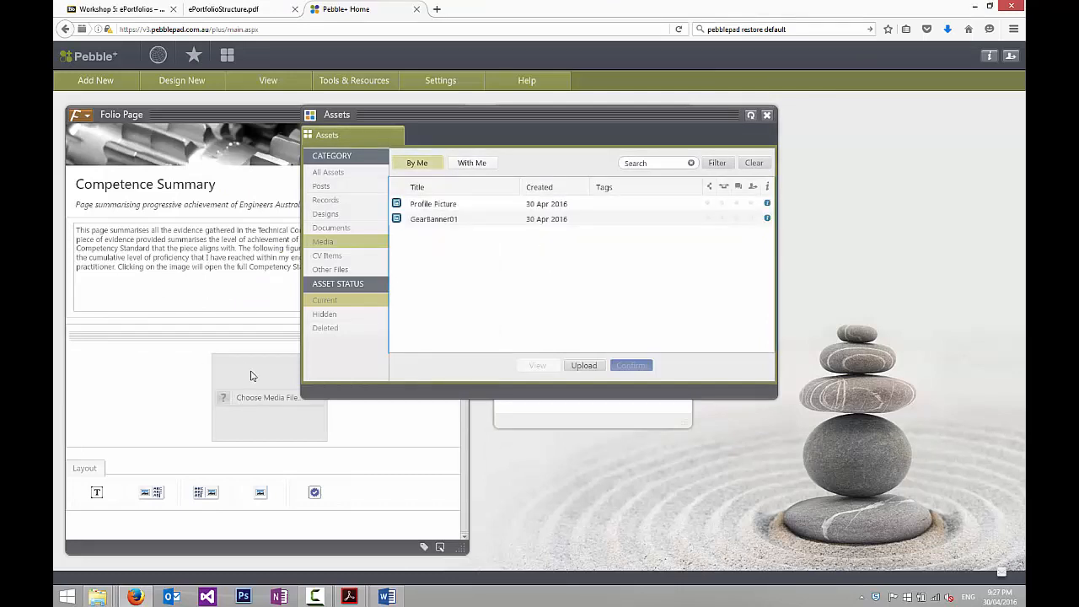
click(581, 366)
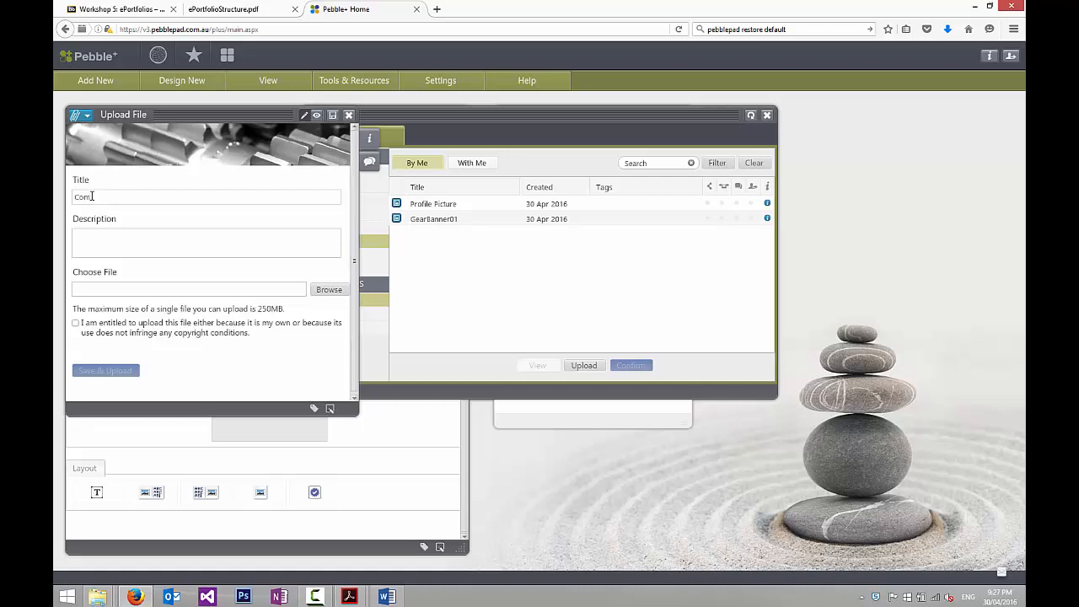
text(ce Summary_Map)
click(327, 291)
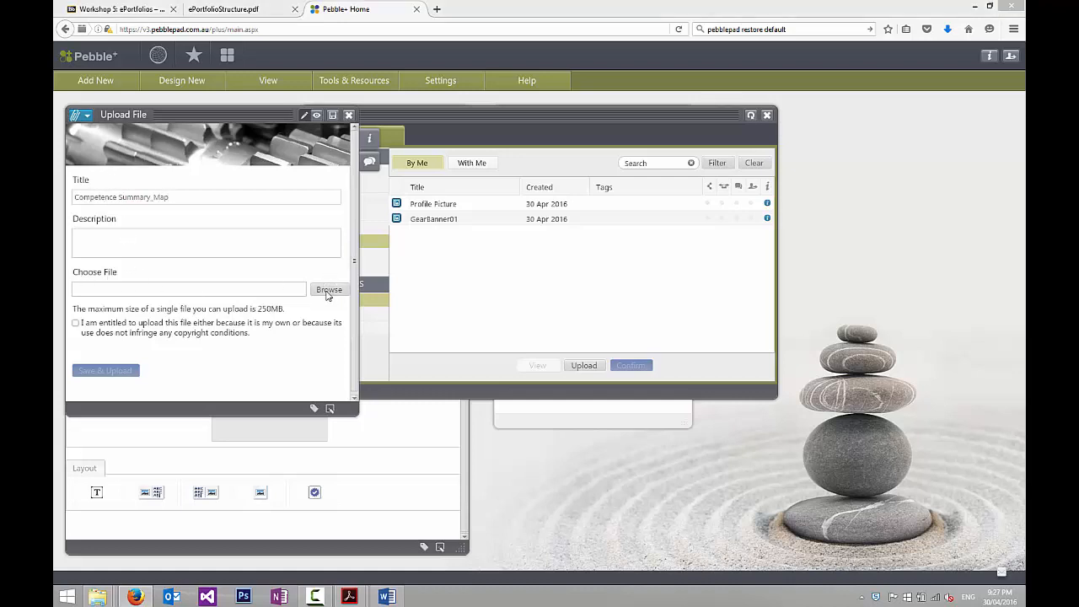
click(172, 28)
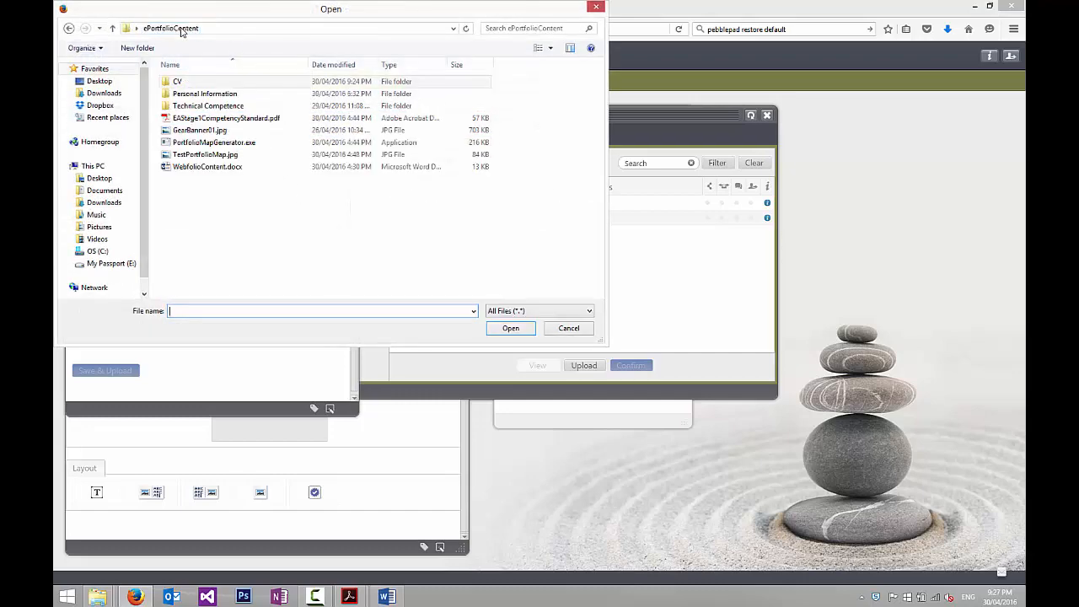
double_click(200, 106)
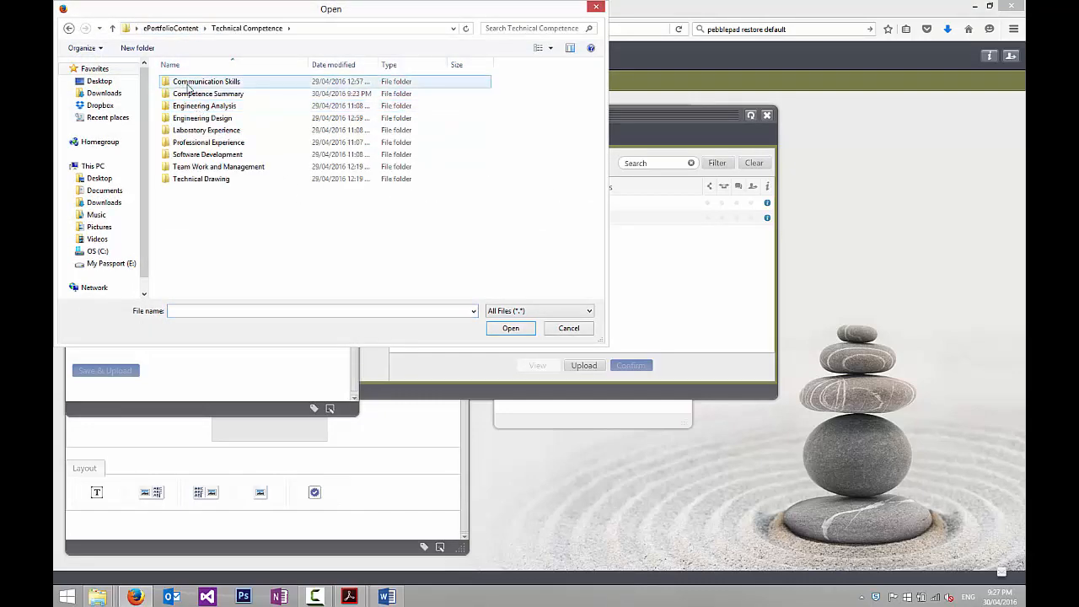
double_click(196, 96)
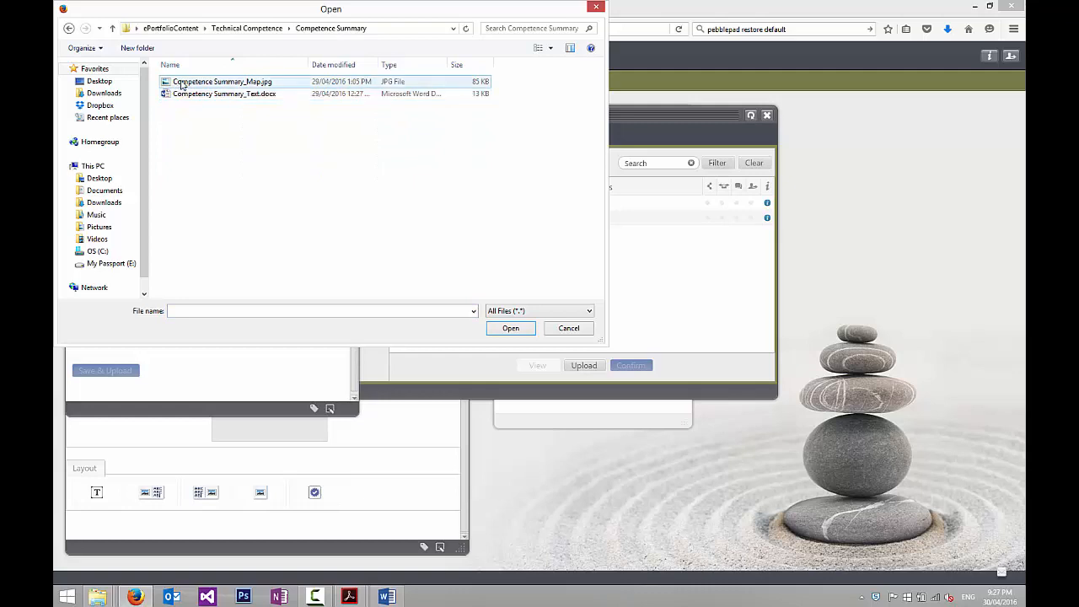
double_click(192, 82)
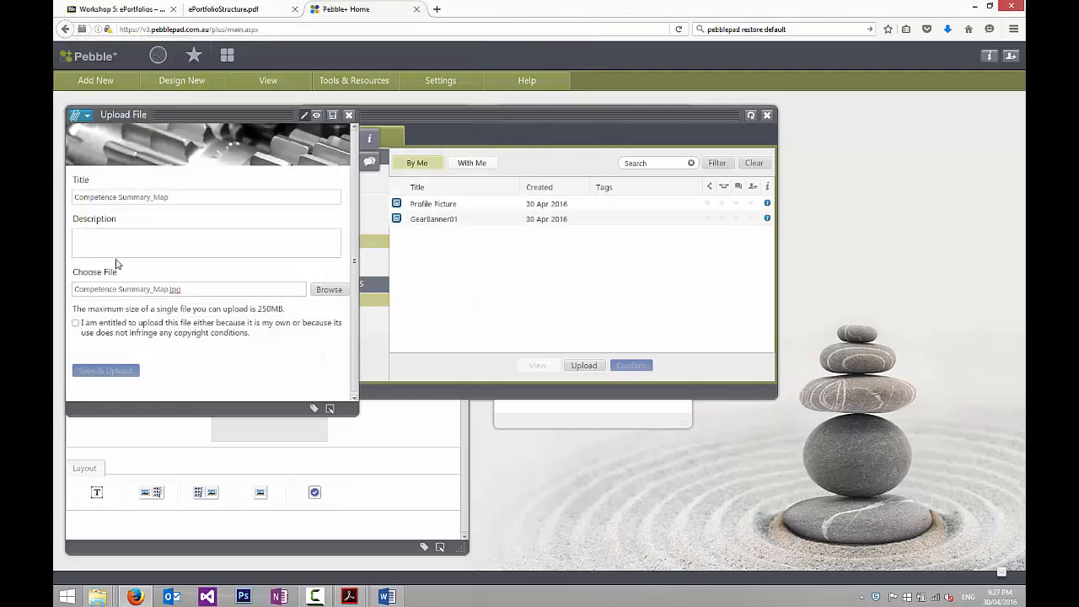
click(75, 323)
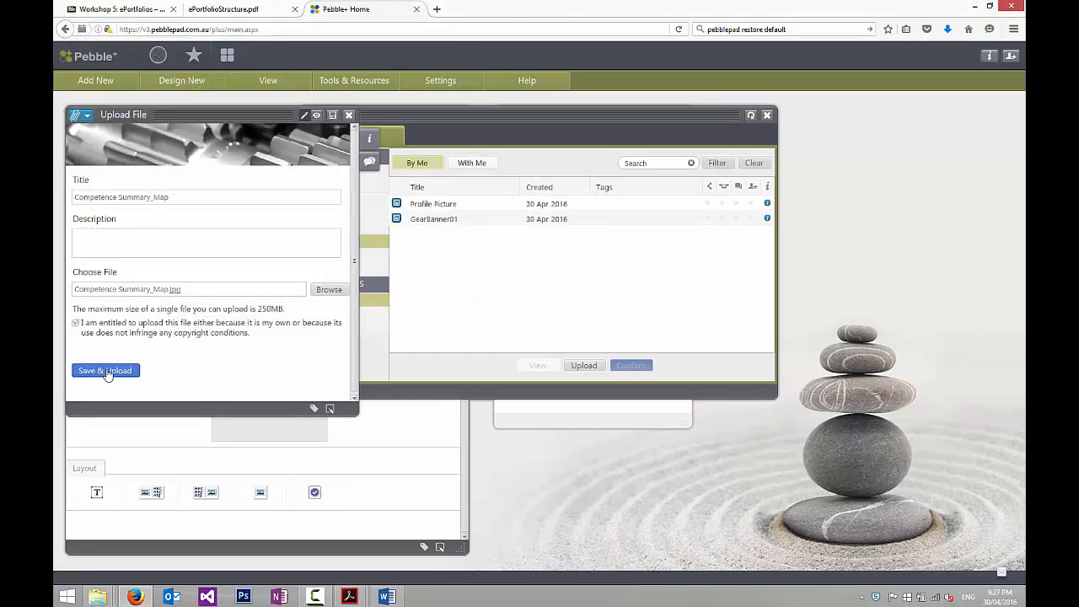
click(105, 371)
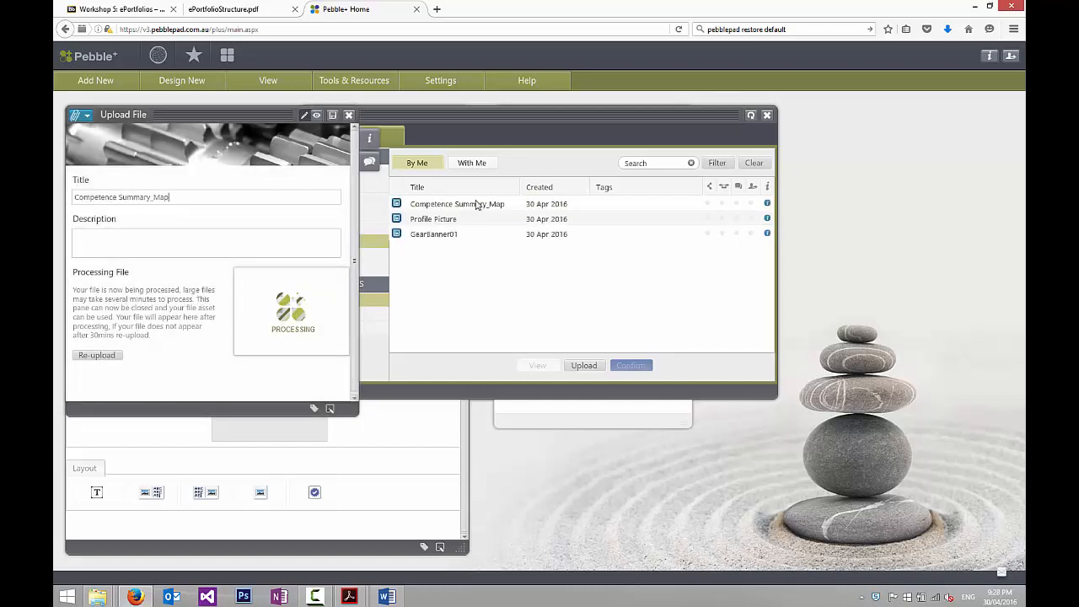
- Insert the Competence Summary_Map asset into the folio page's media block
click(382, 138)
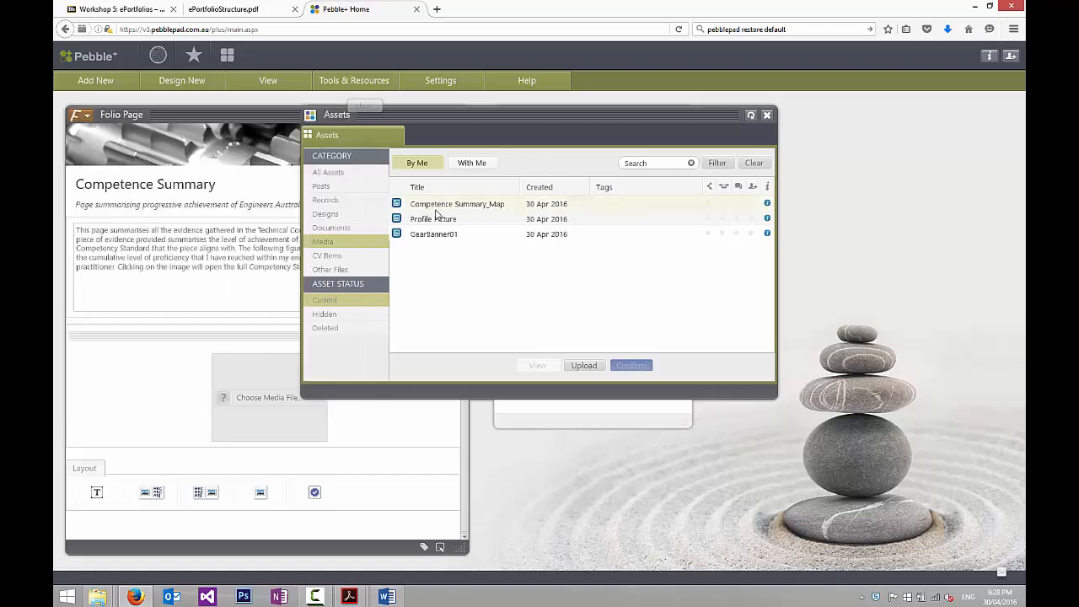
click(444, 208)
click(630, 365)
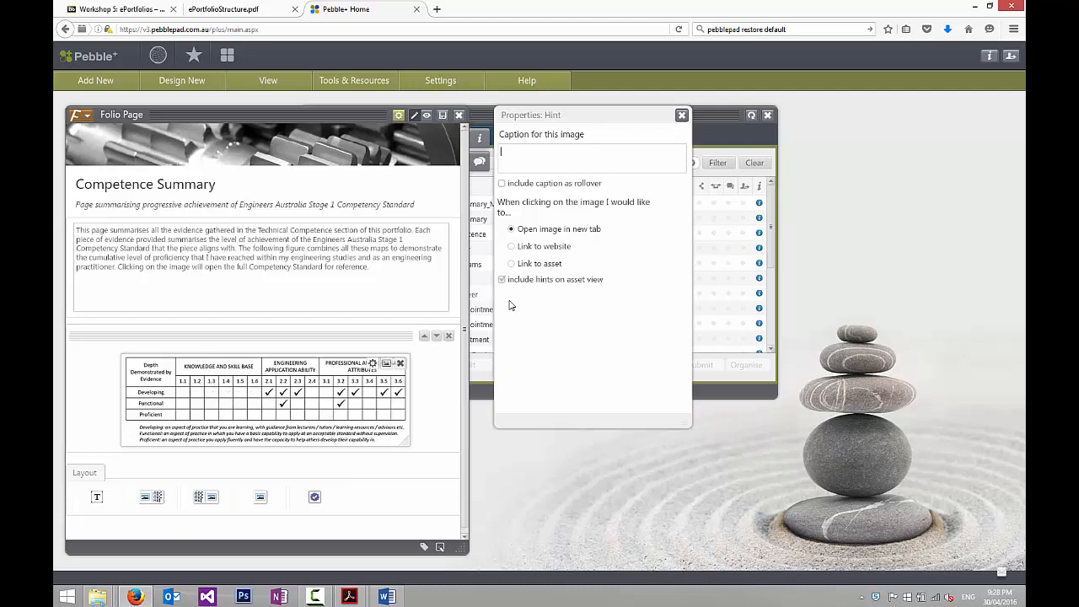
- Set the map image to link to an asset and open the asset search for its target
click(373, 365)
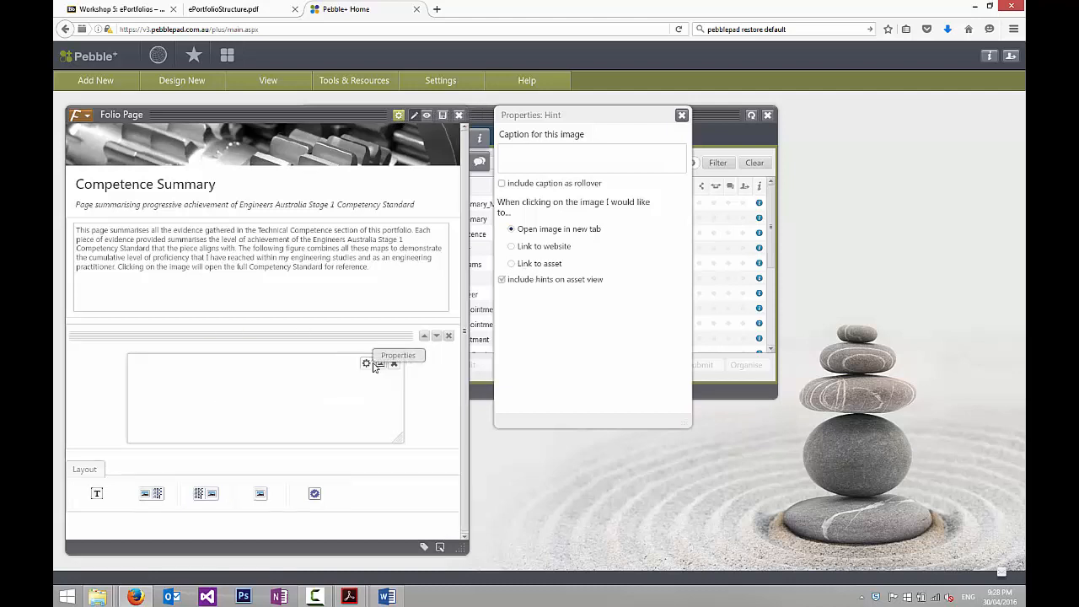
click(512, 264)
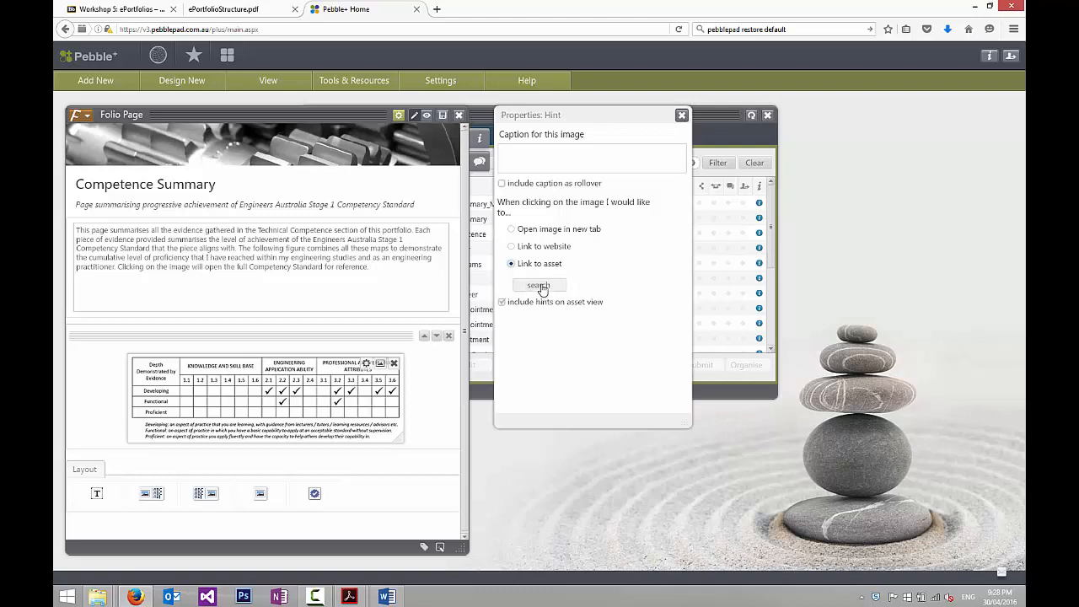
click(538, 286)
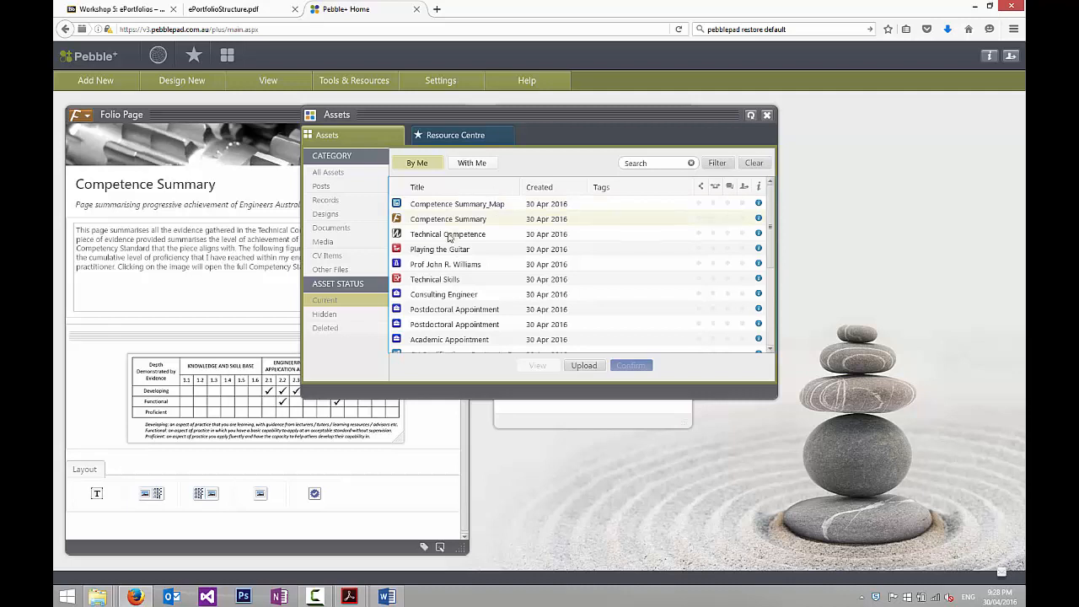
- Title a new upload "Engineers Australia Stage 1 Competency Standard", choose PortfolioMapGenerator.exe from ePortfolioContent, and reopen the file browser to replace that choice
click(584, 365)
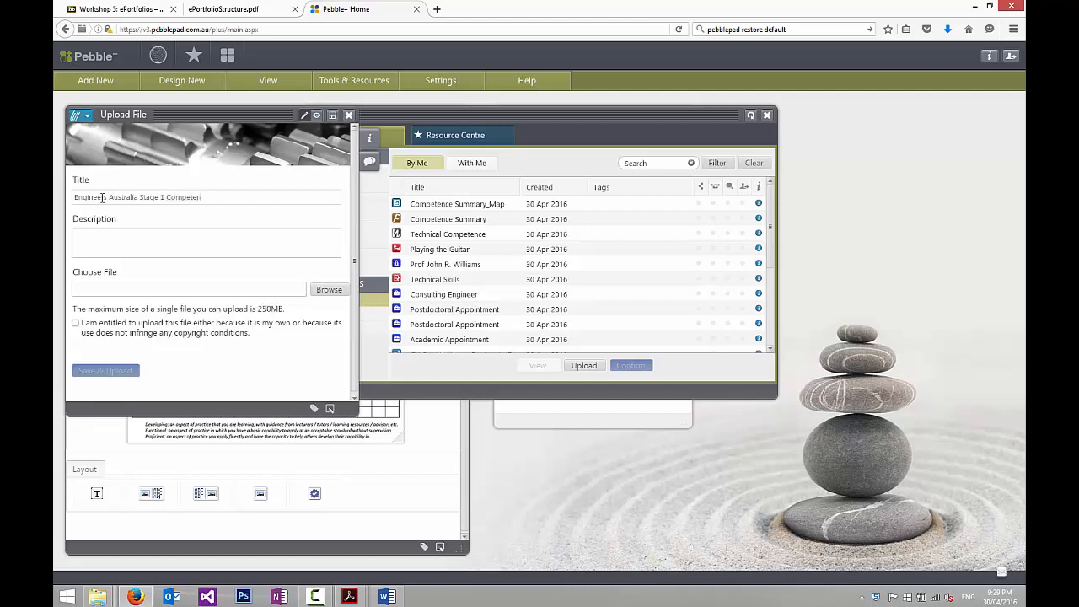
text(cy Standard)
click(320, 289)
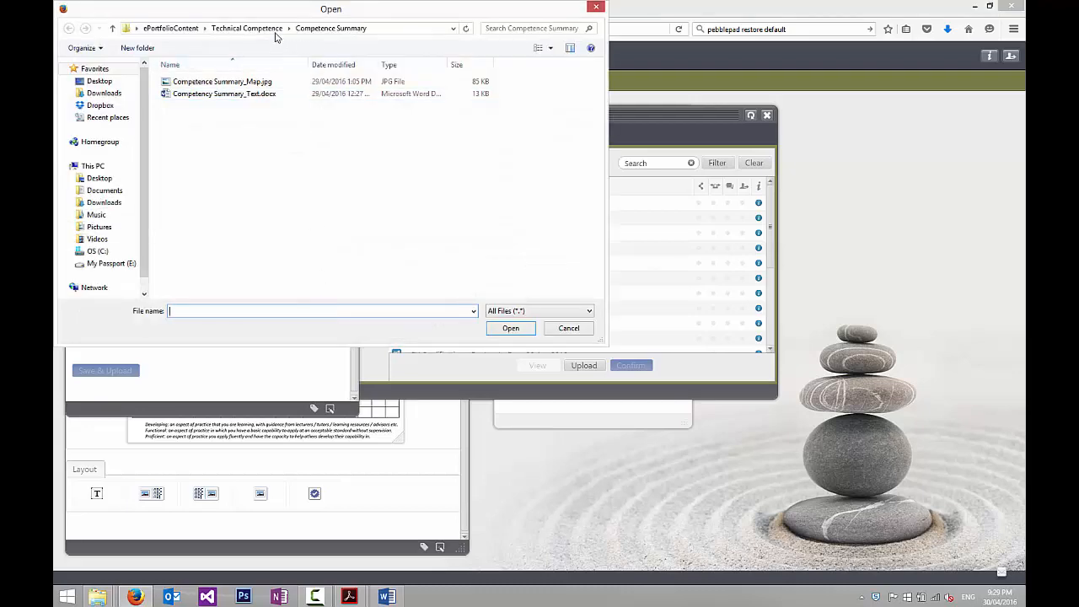
click(162, 29)
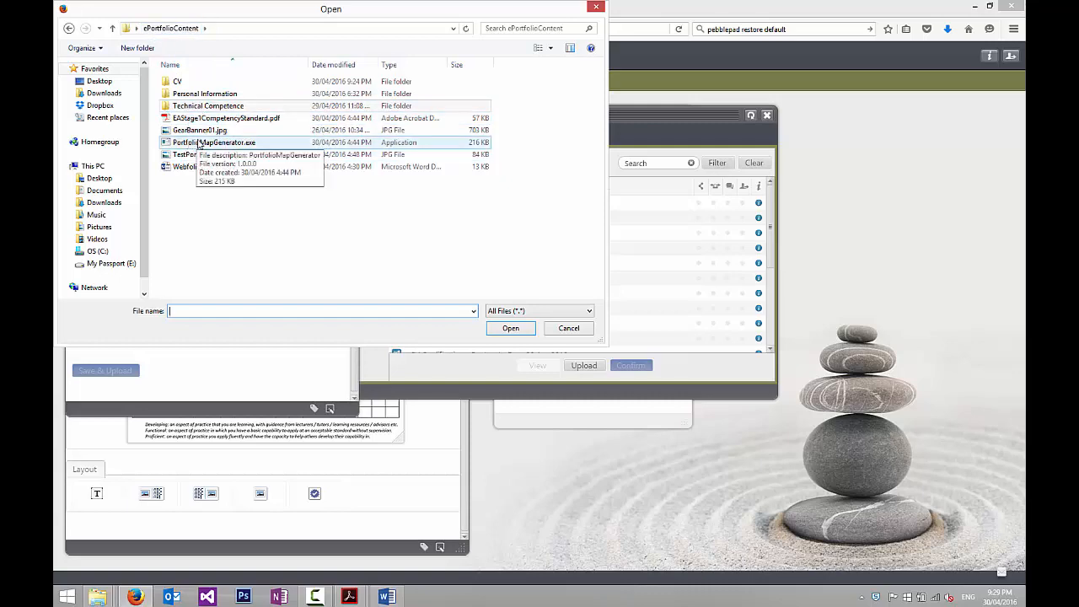
double_click(195, 146)
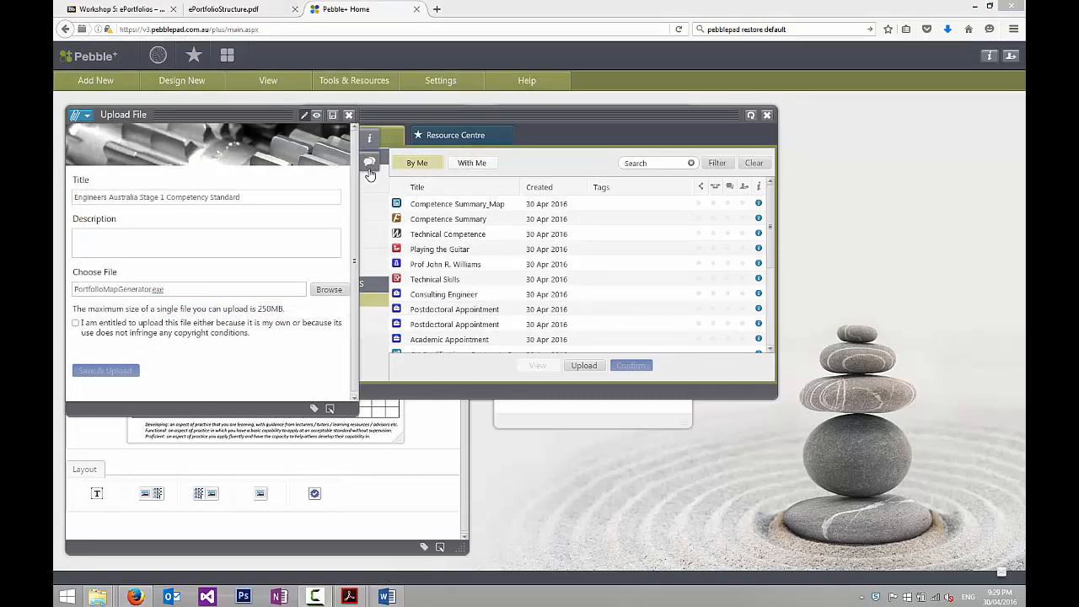
click(314, 292)
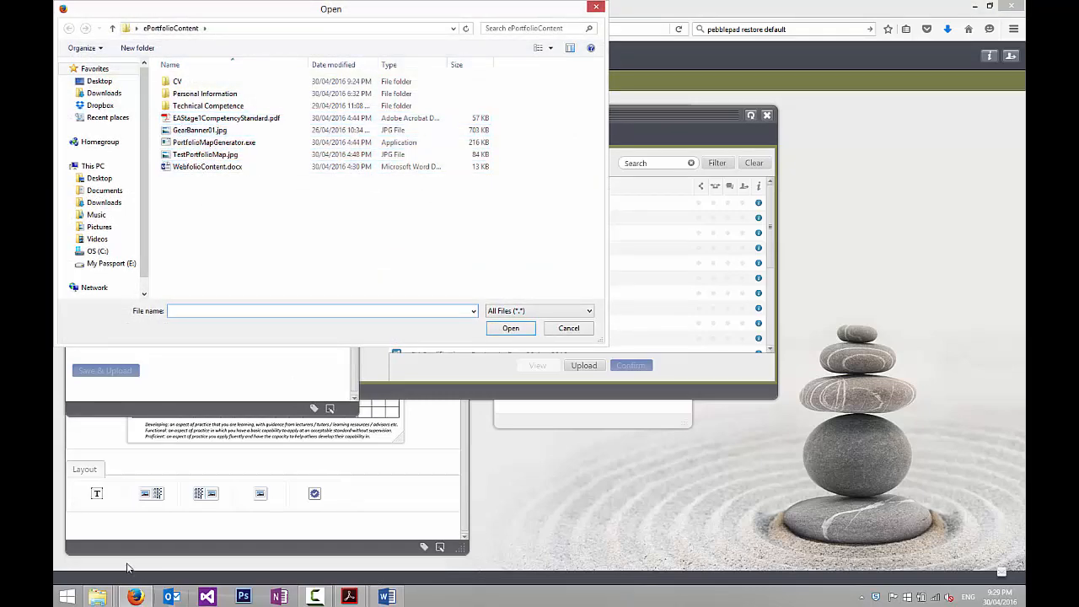
- Switch to File Explorer, launch PortfolioMapGenerator.exe from ePortfolioContent, try to open its competency standard PDF, and quit the generator
click(100, 596)
click(120, 528)
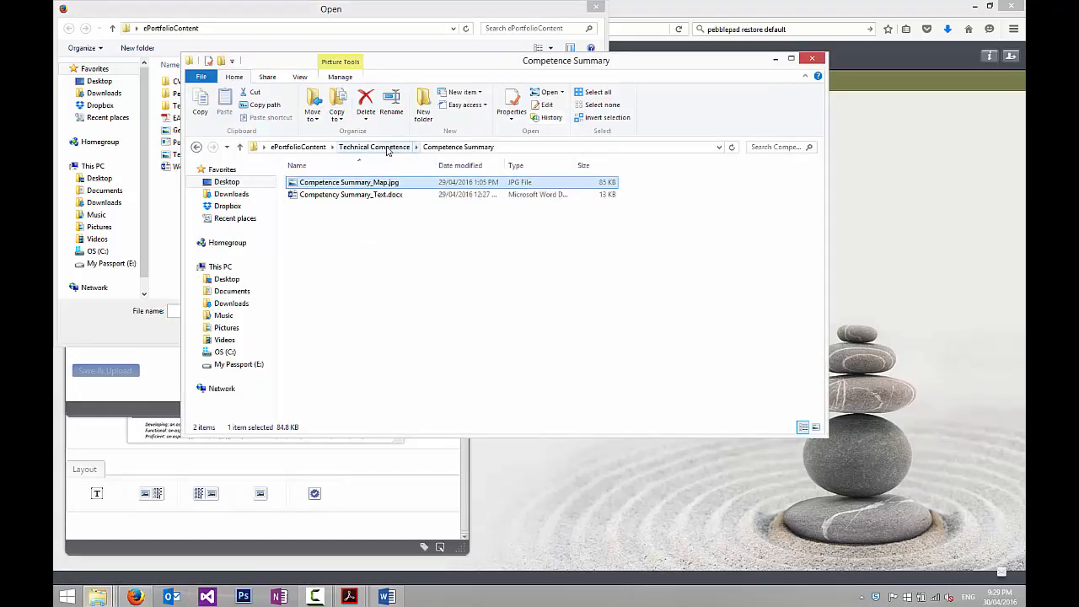
click(308, 148)
double_click(331, 243)
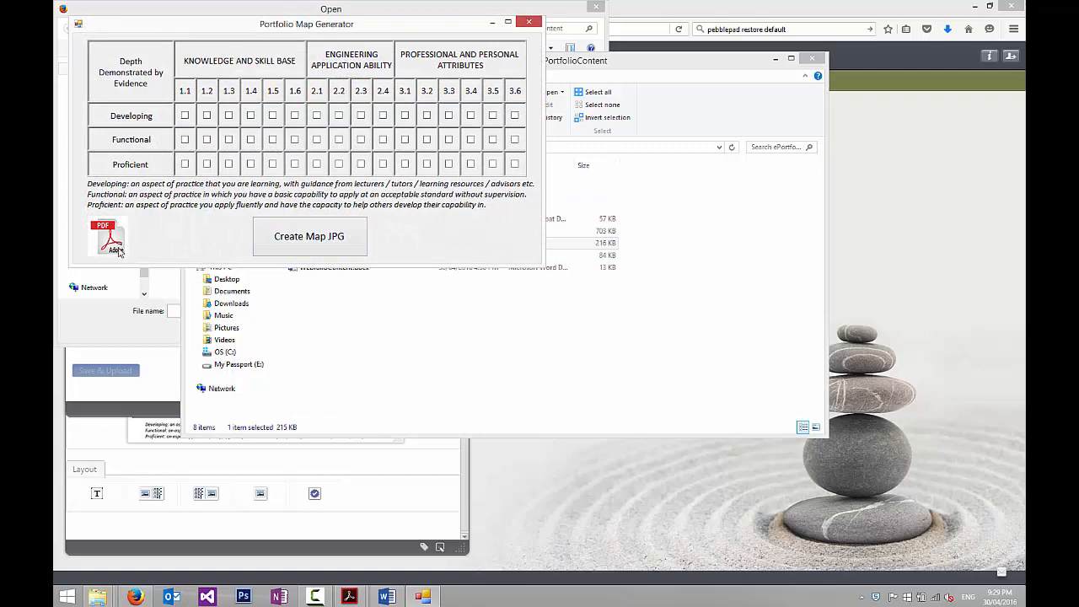
click(109, 238)
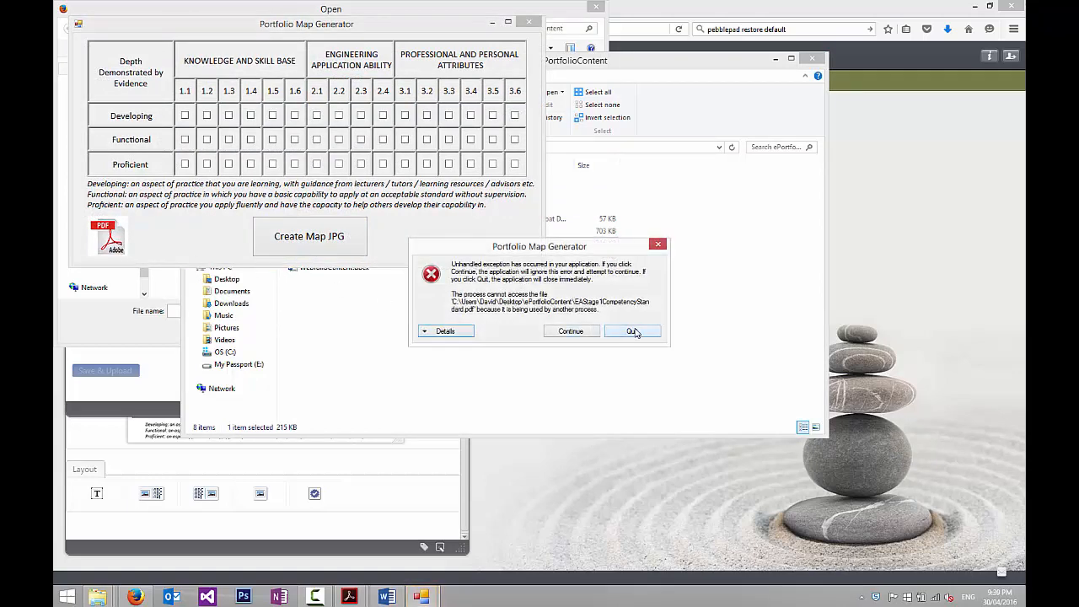
click(632, 331)
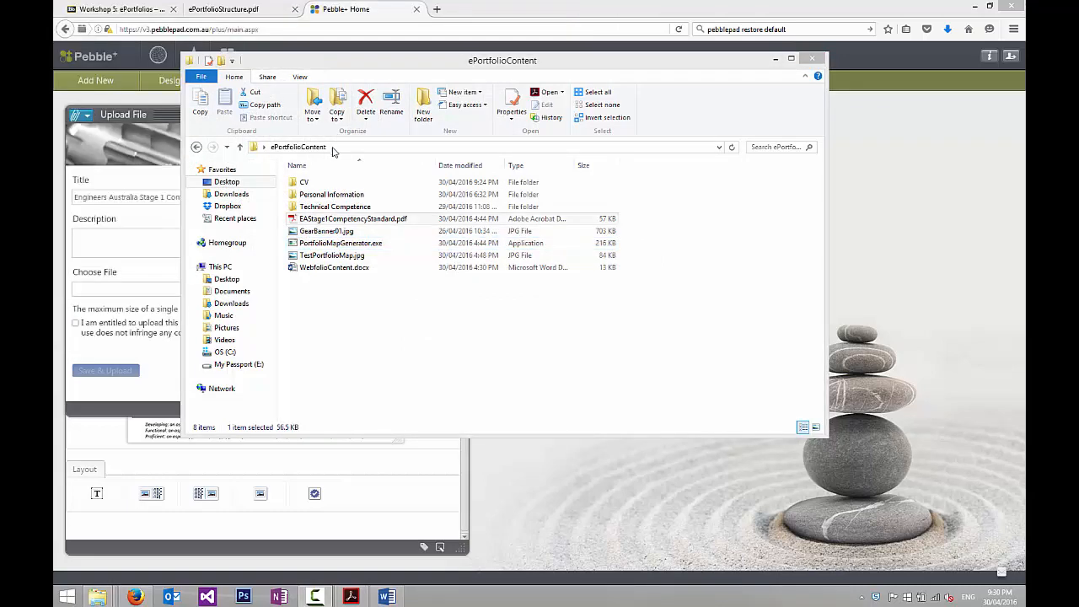
- Relaunch PortfolioMapGenerator.exe and open the Stage 1 Competency Standard PDF from it
double_click(328, 244)
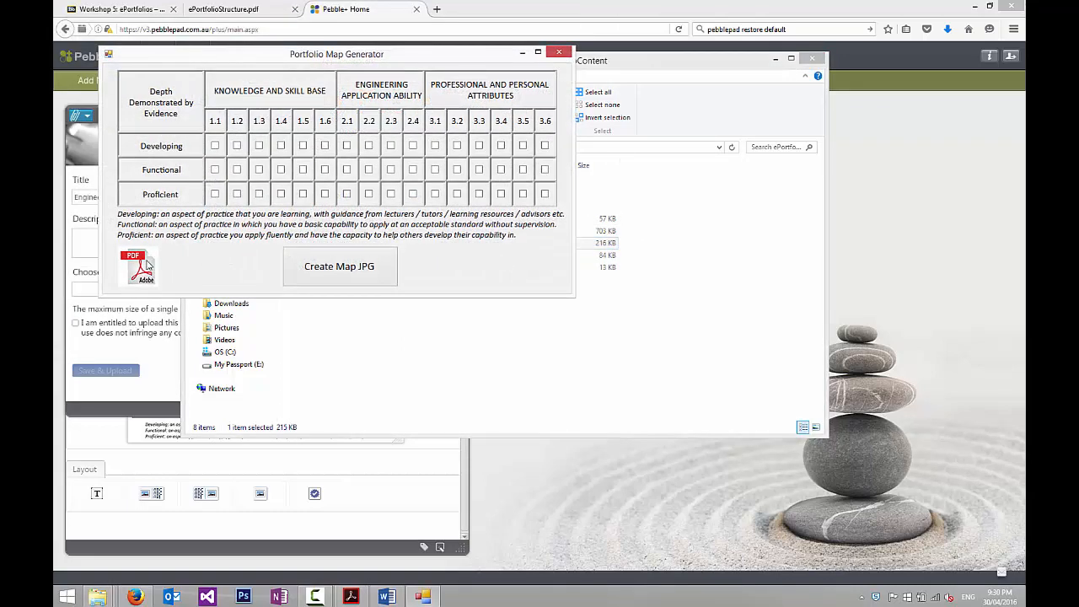
click(140, 266)
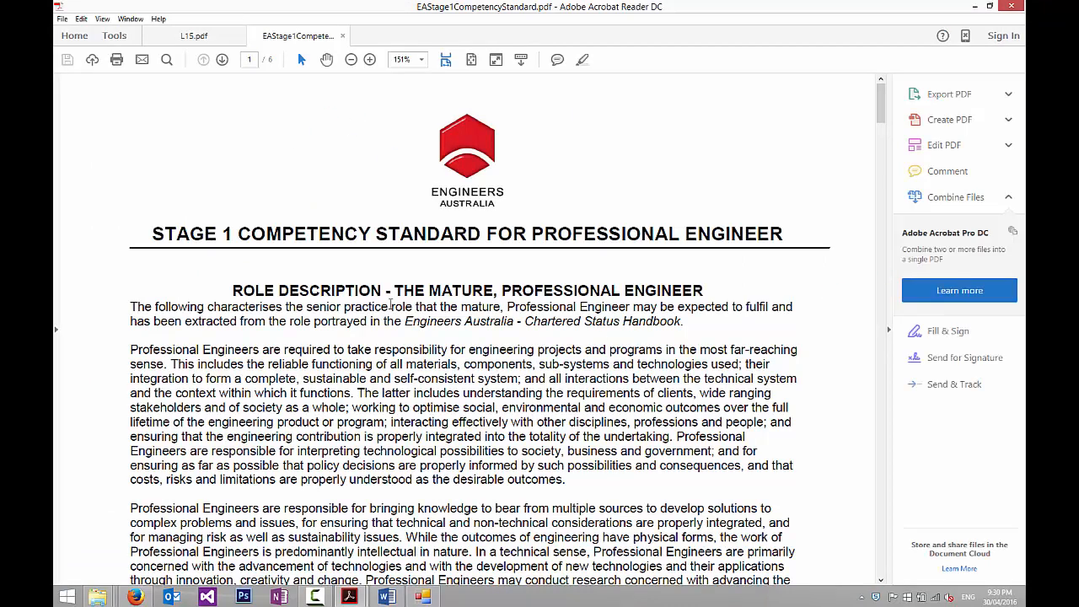
- Leave the competency standard PDF, close the Portfolio Map Generator, and switch back to the file upload form in PebblePad
click(447, 60)
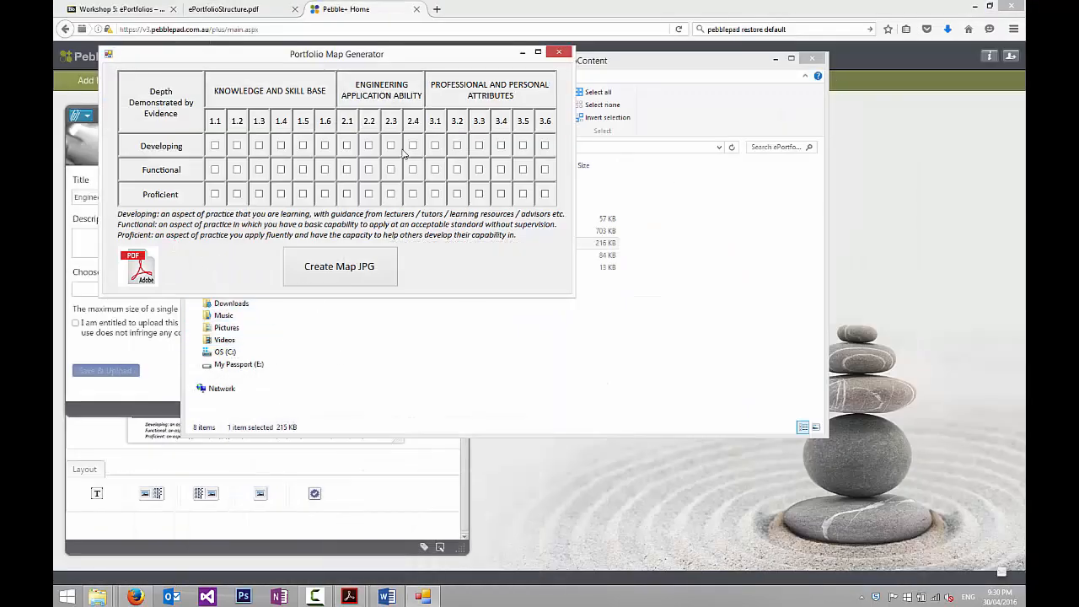
click(559, 52)
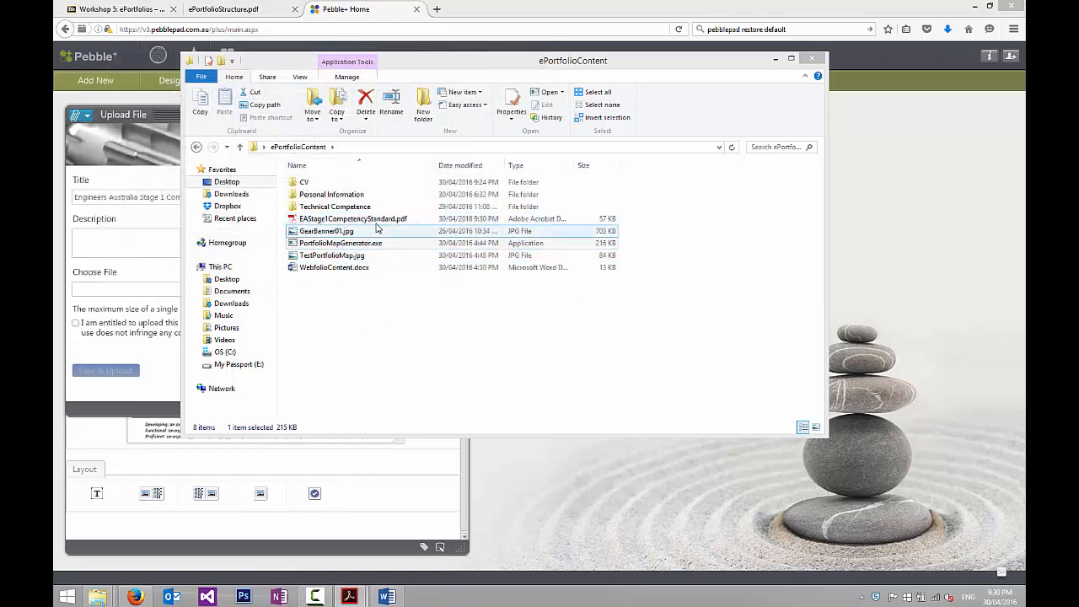
click(150, 344)
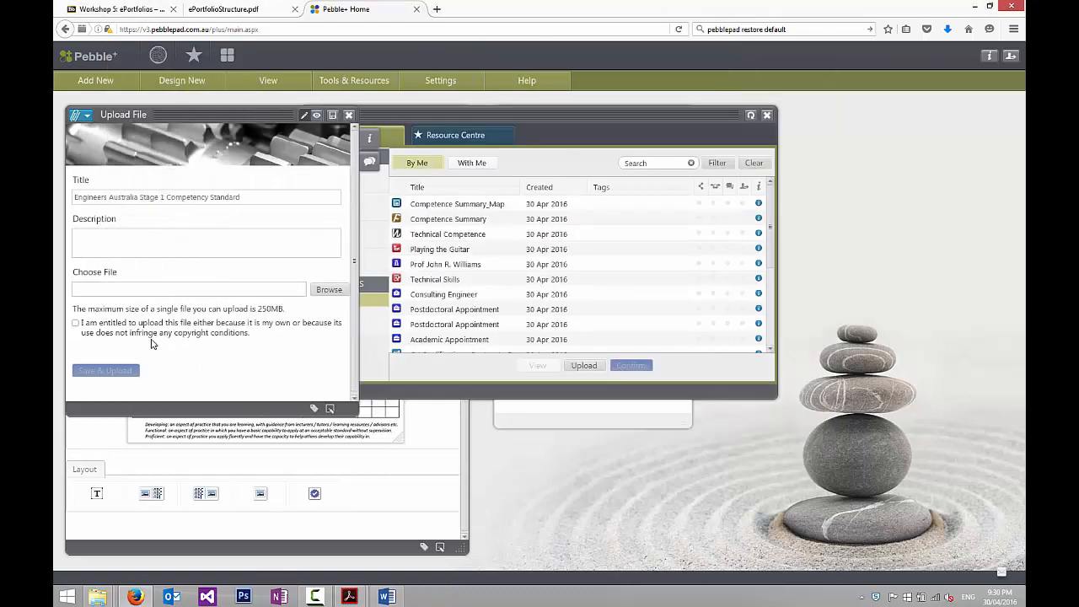
- Choose EAStage1CompetencyStandard.pdf from ePortfolioContent for the upload, accept the copyright entitlement statement, and save and upload it
click(330, 290)
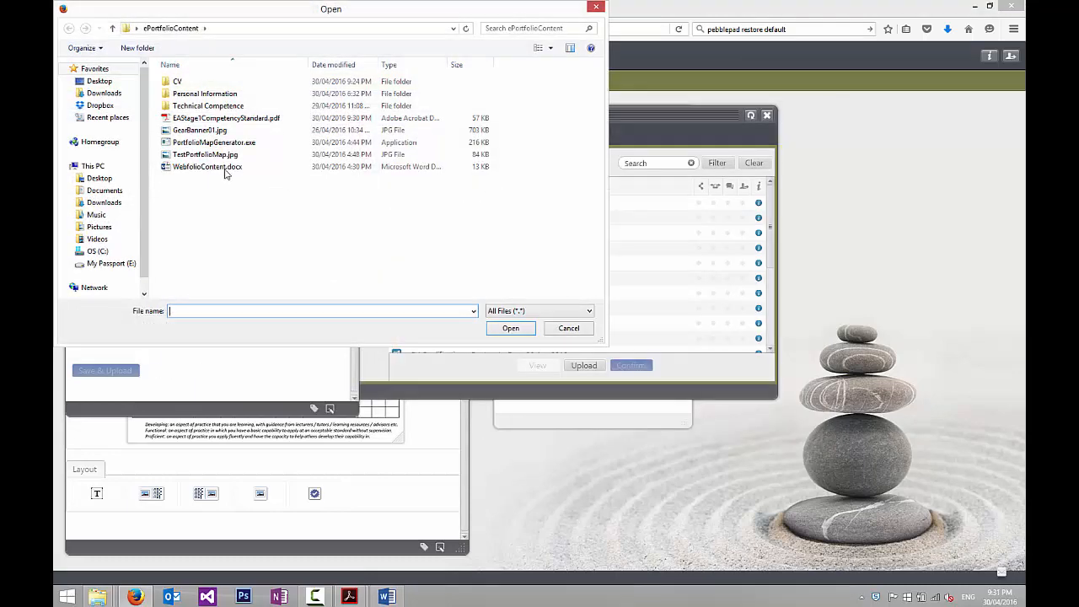
double_click(241, 120)
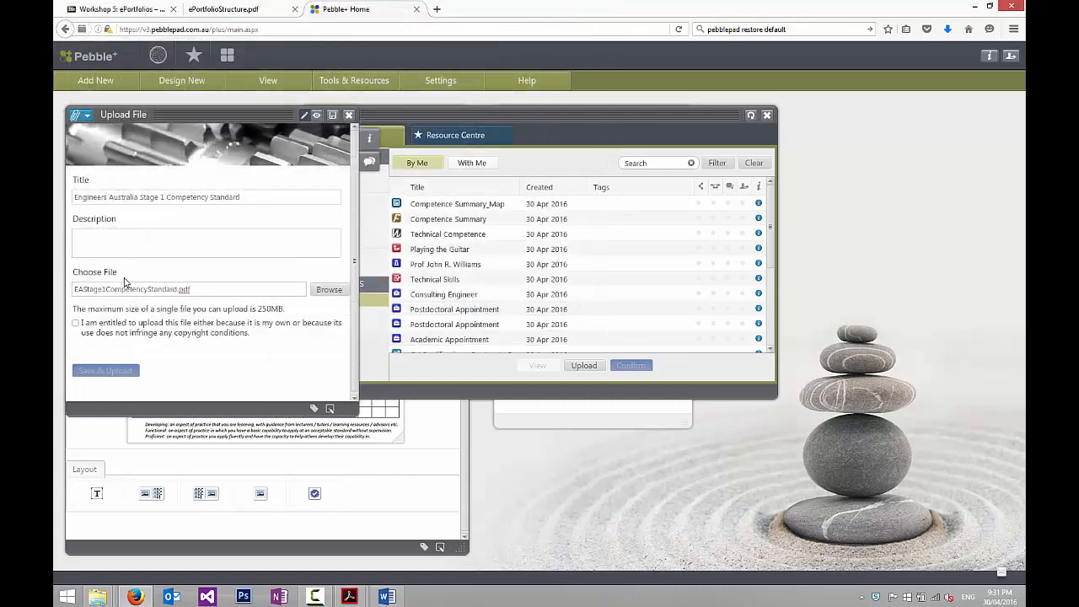
click(75, 323)
click(105, 371)
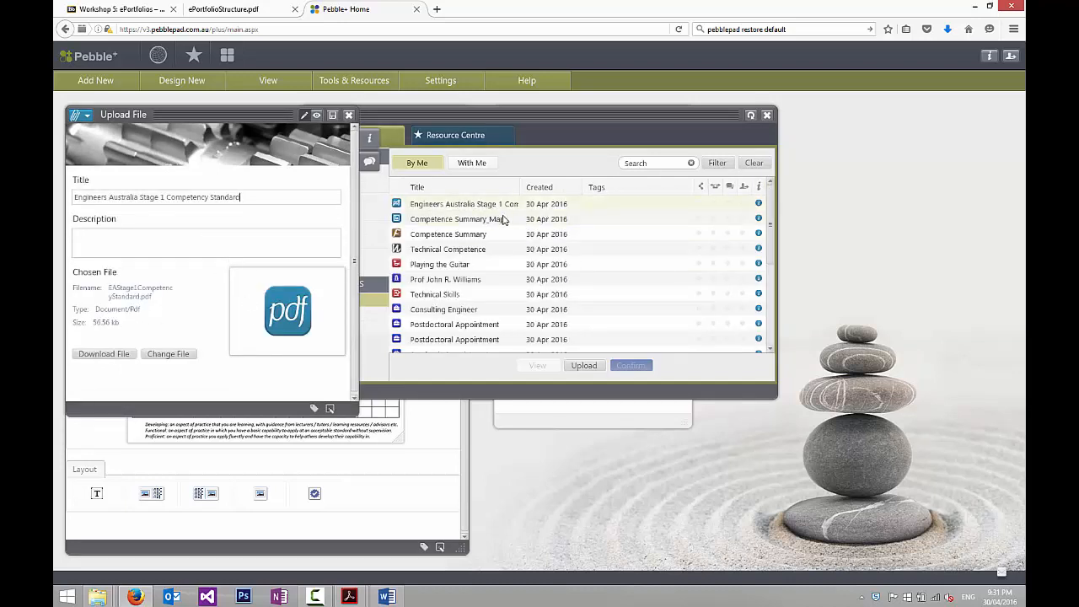
- Close the upload form and link the map image to the Engineers Australia Stage 1 Competency Standard asset
click(391, 147)
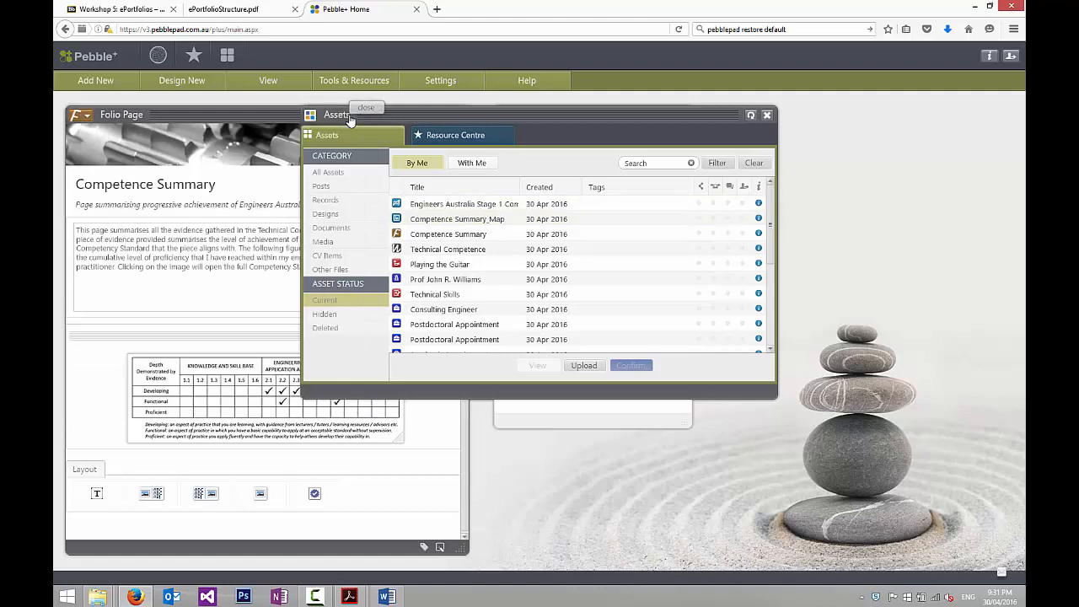
click(488, 206)
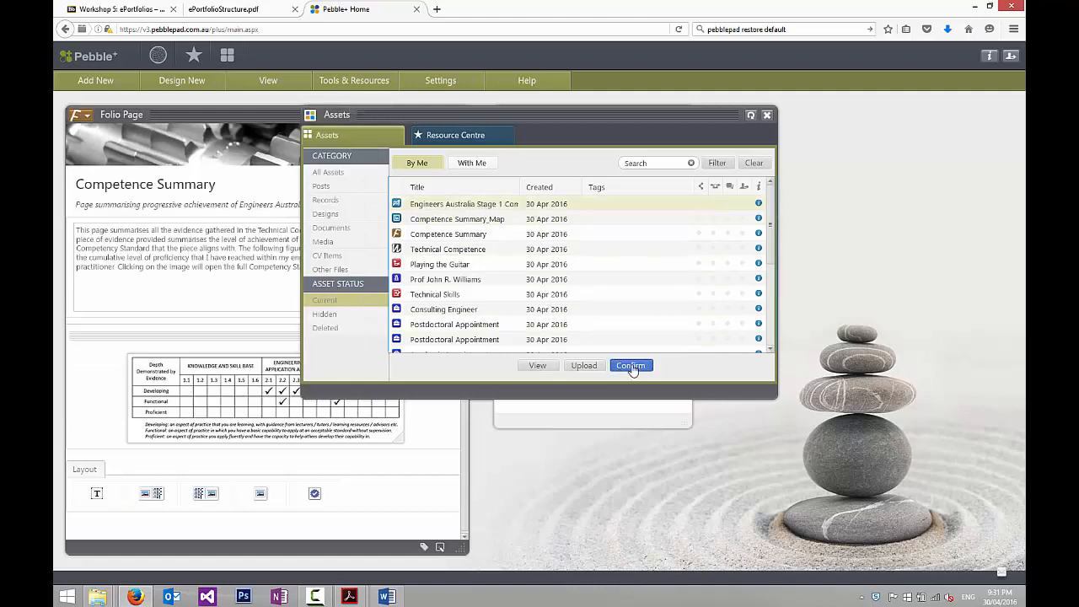
click(616, 365)
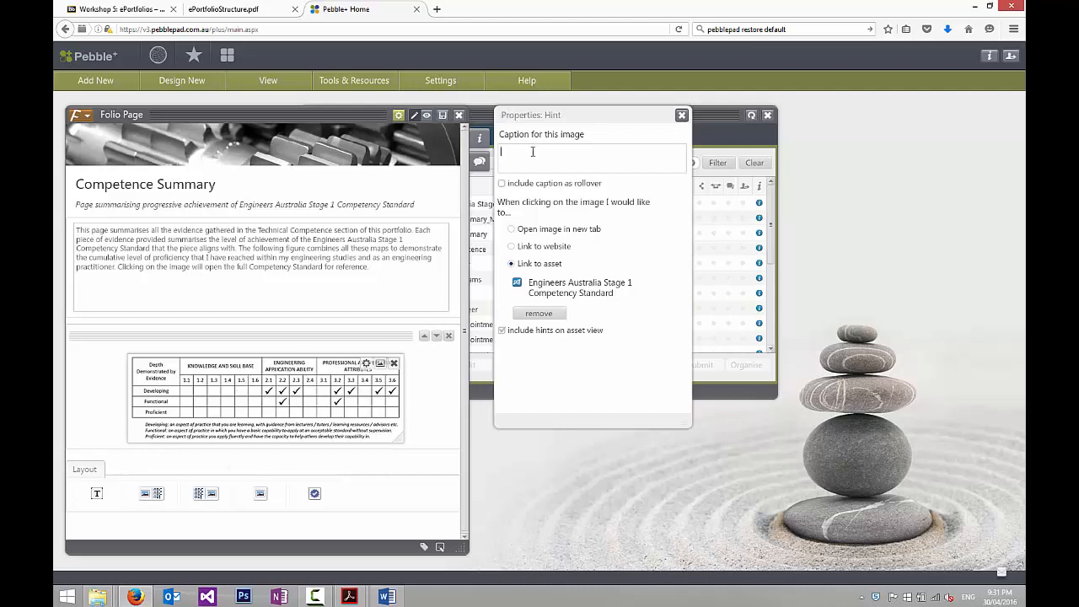
- Caption the map image "Alignment with Engineers Australia Stage 1 Competency Standard" and save the Competence Summary page
text(Ali)
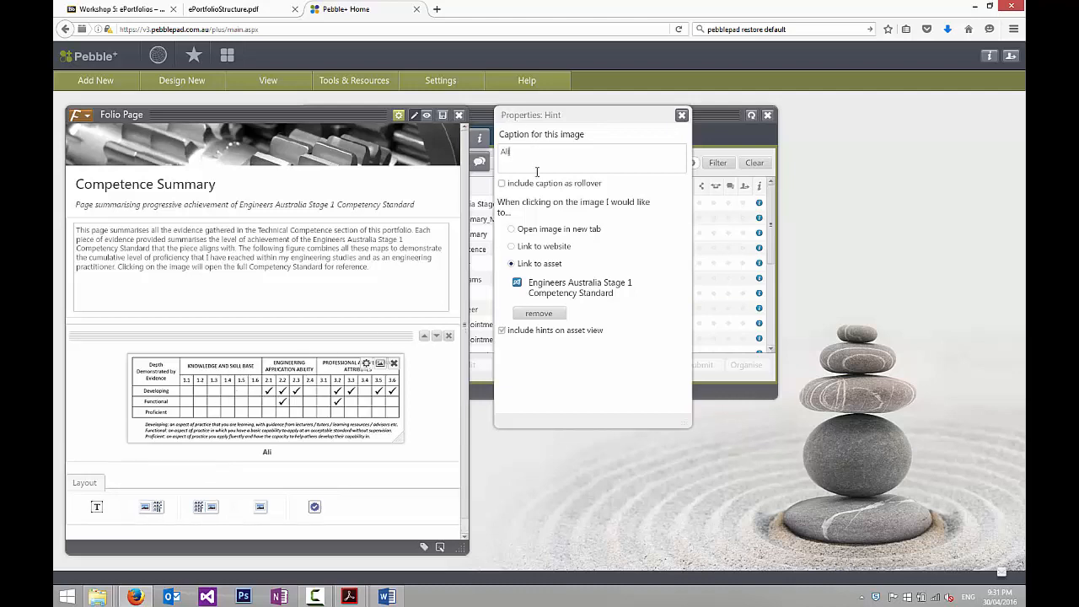
text(gnment with Engineers Au)
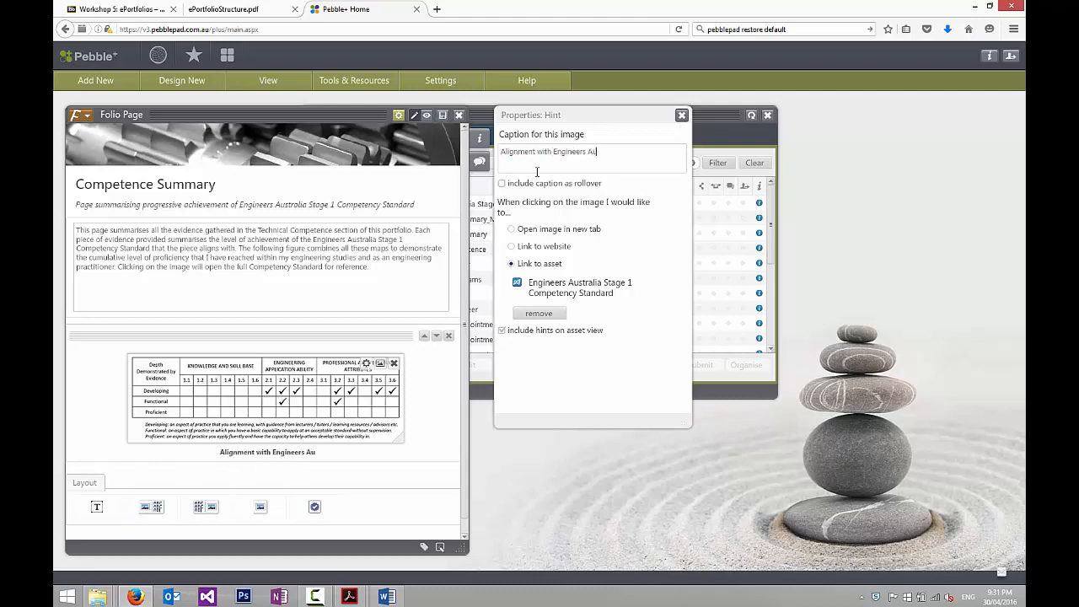
text(stralia Stag)
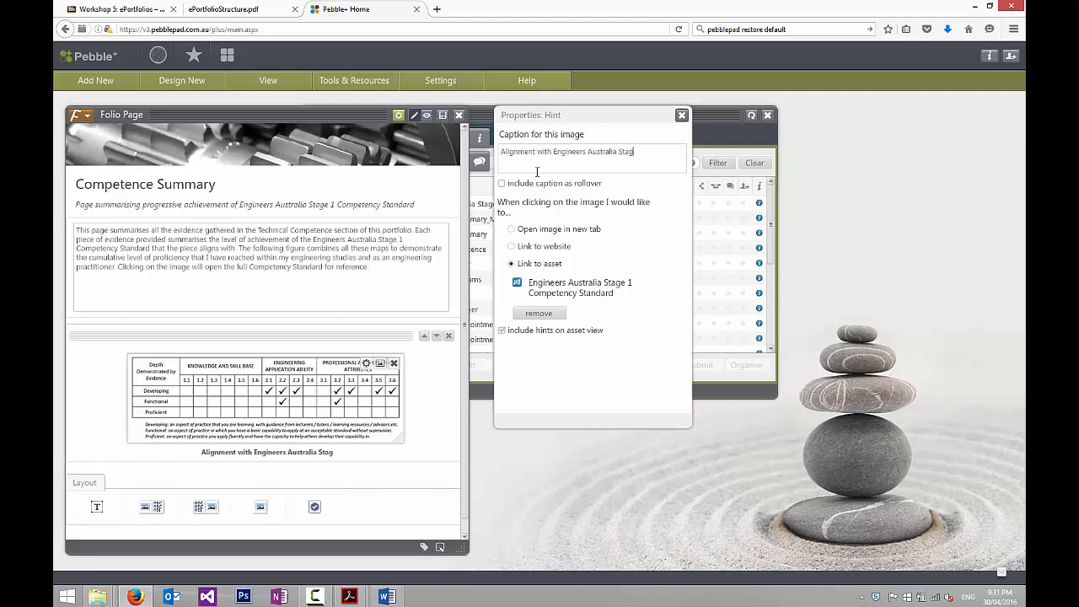
text(e 1 Competen)
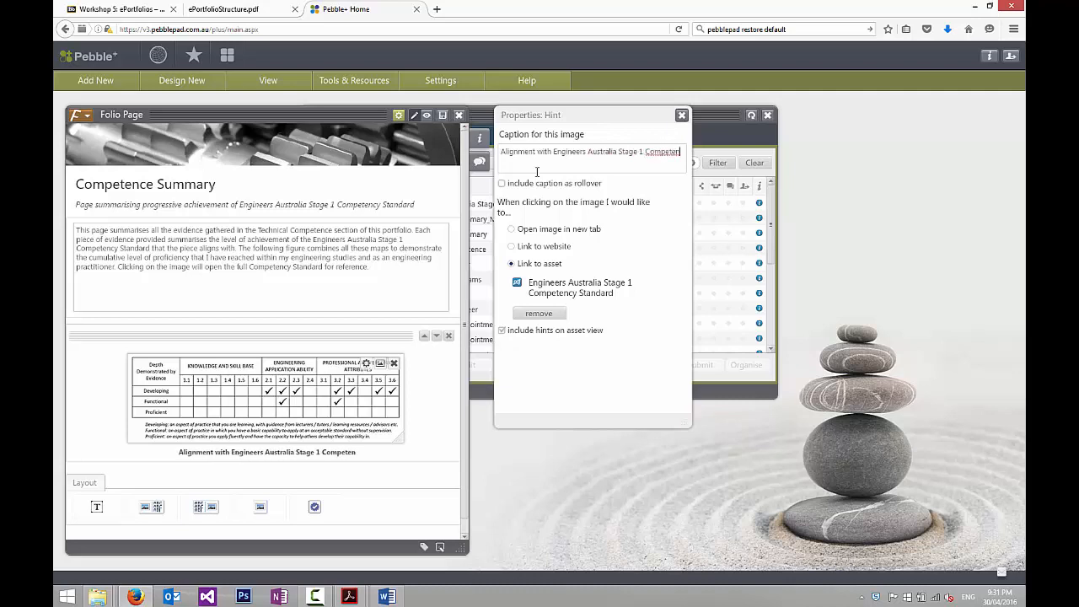
text(cy Stan)
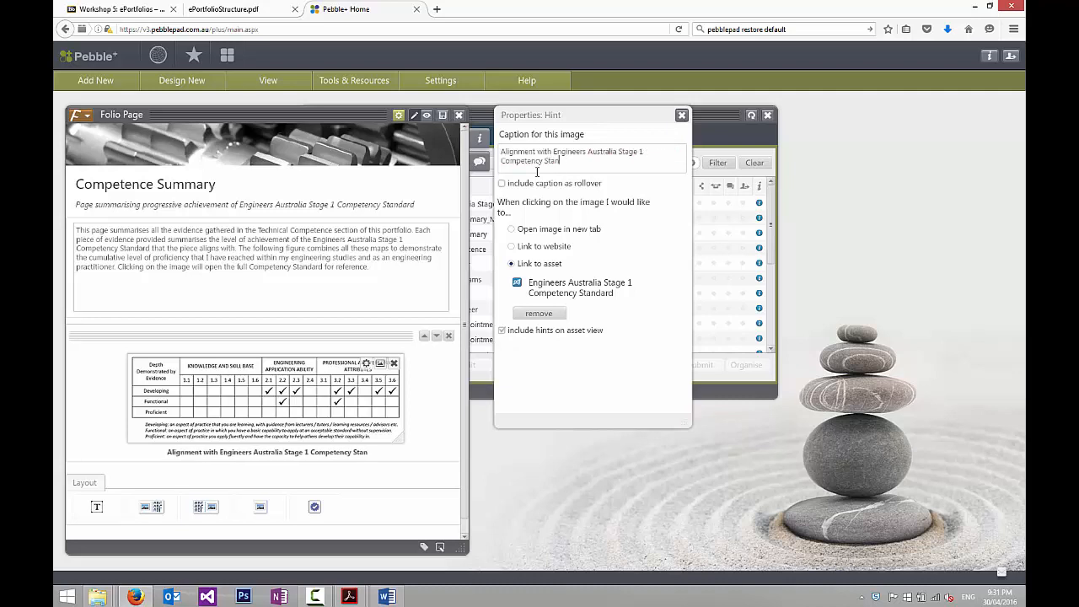
text(dard)
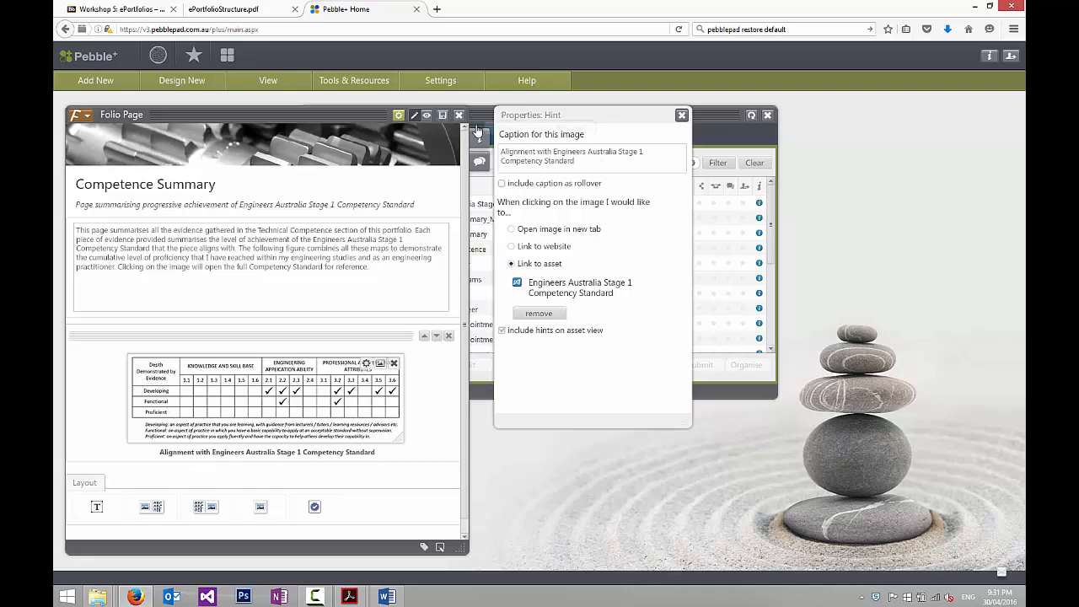
click(442, 116)
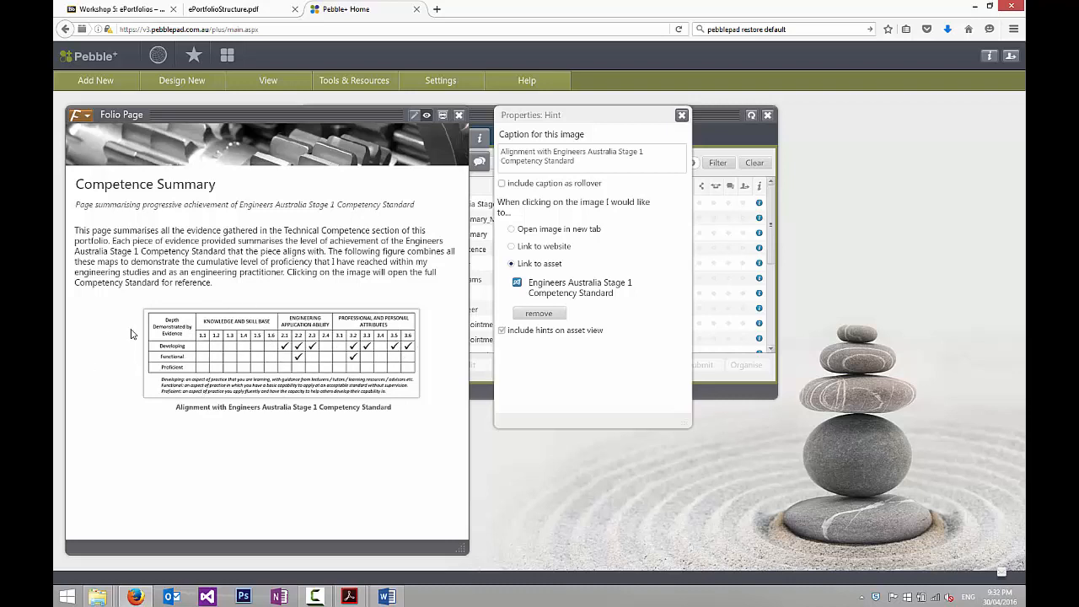
- Test the map image's link on the Competence Summary page, and close the opened file and the page
click(216, 343)
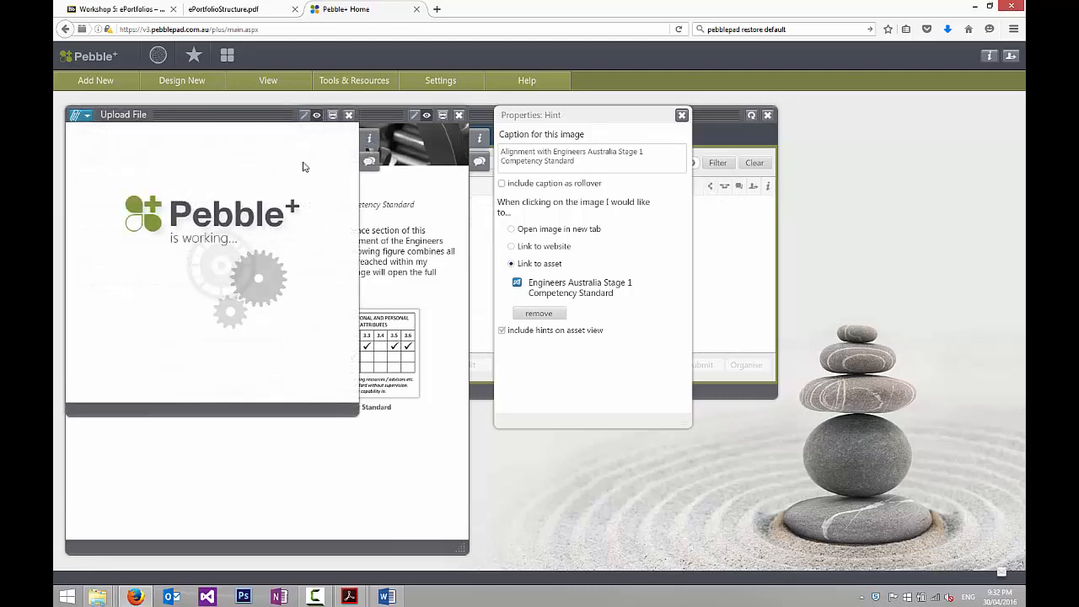
click(348, 116)
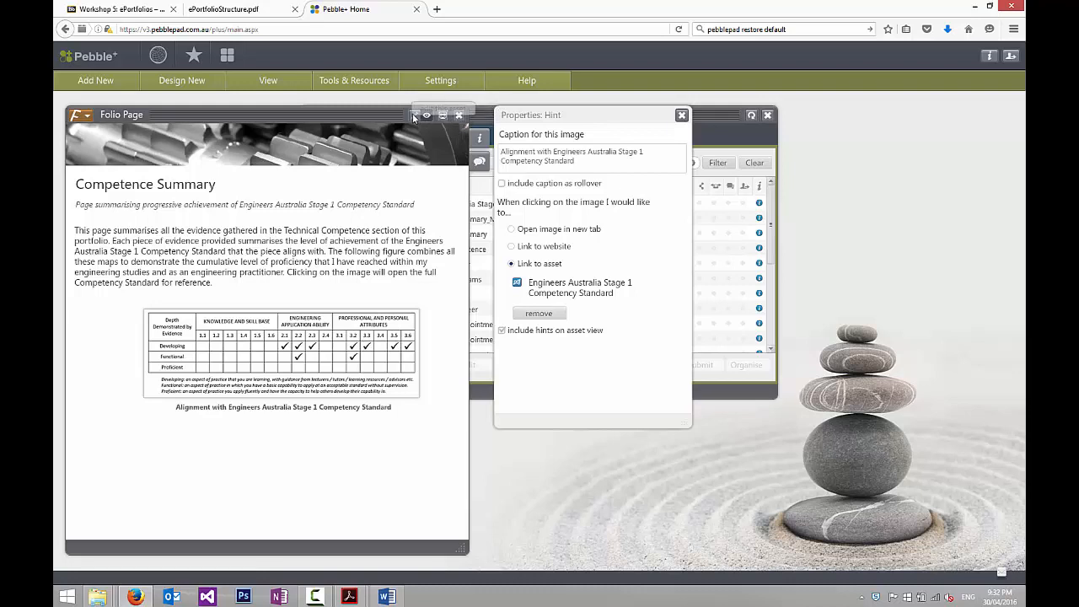
click(459, 114)
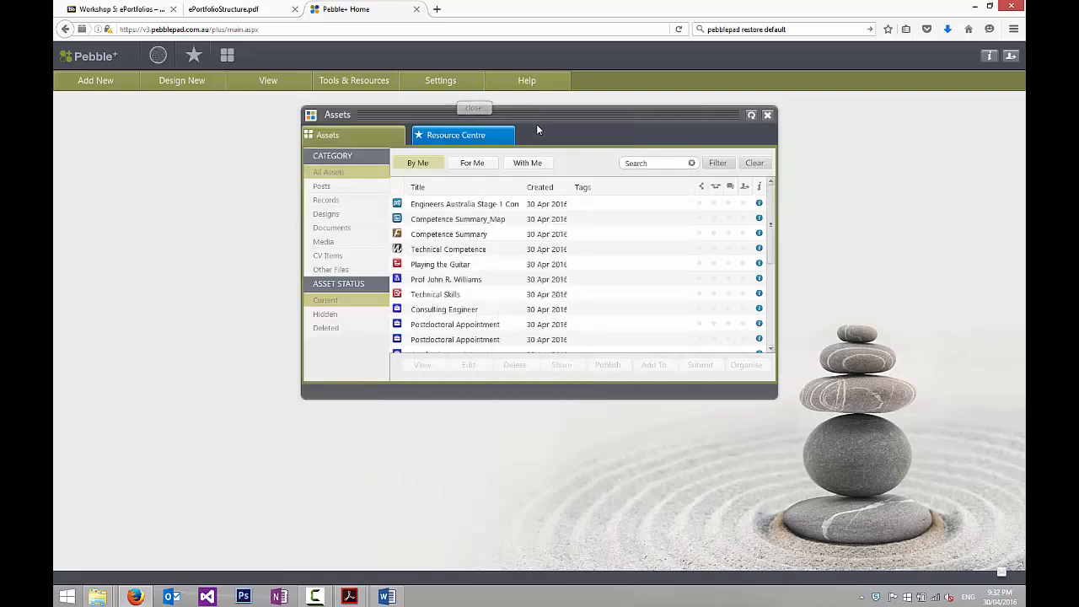
- Open the Competence Summary_Map asset for editing and agree to change its file
click(460, 225)
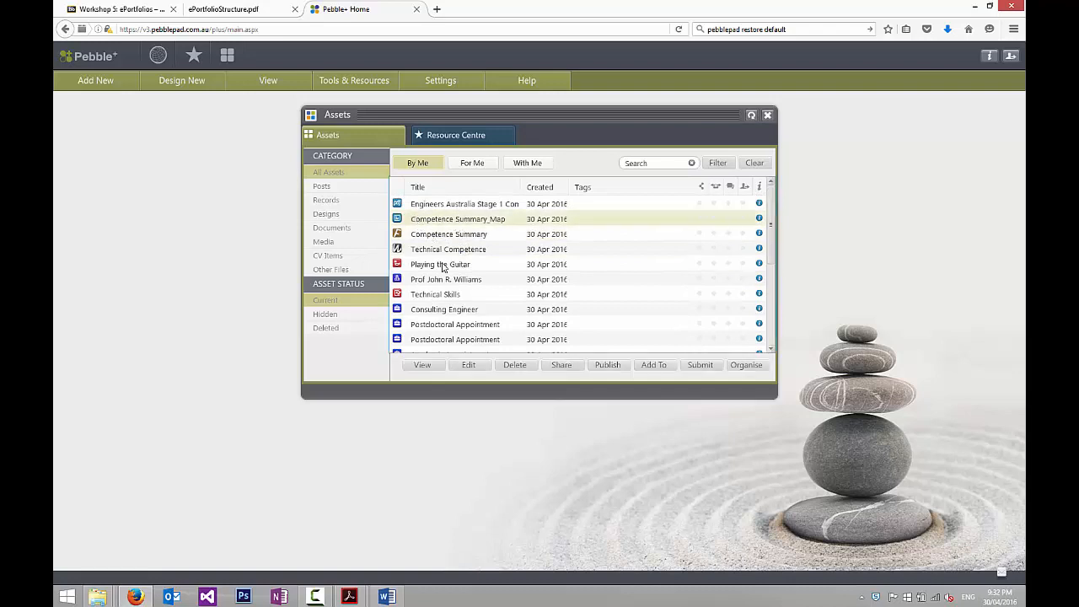
click(473, 367)
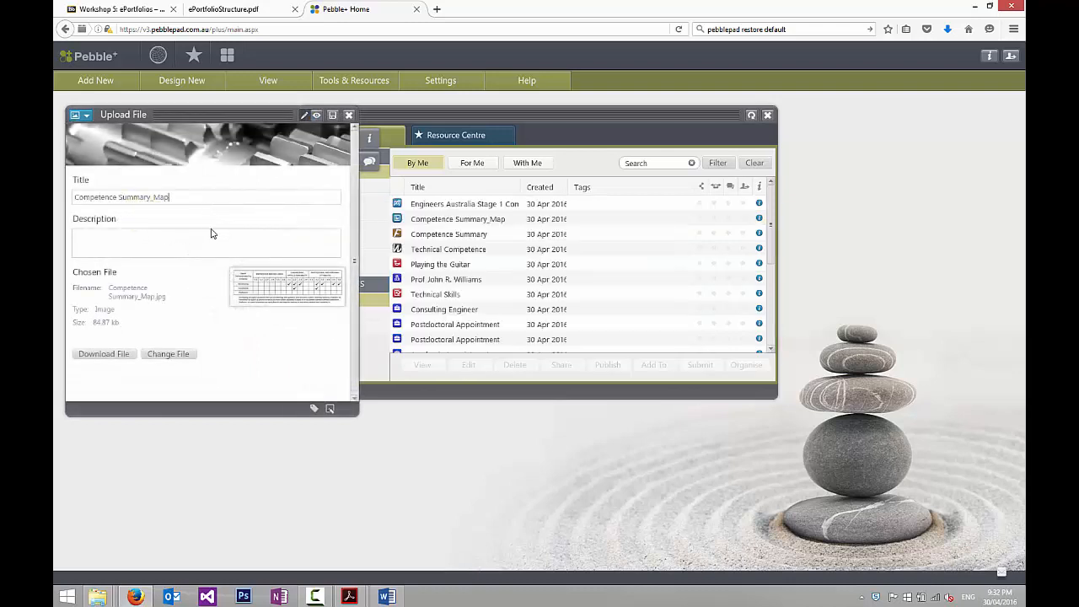
click(168, 358)
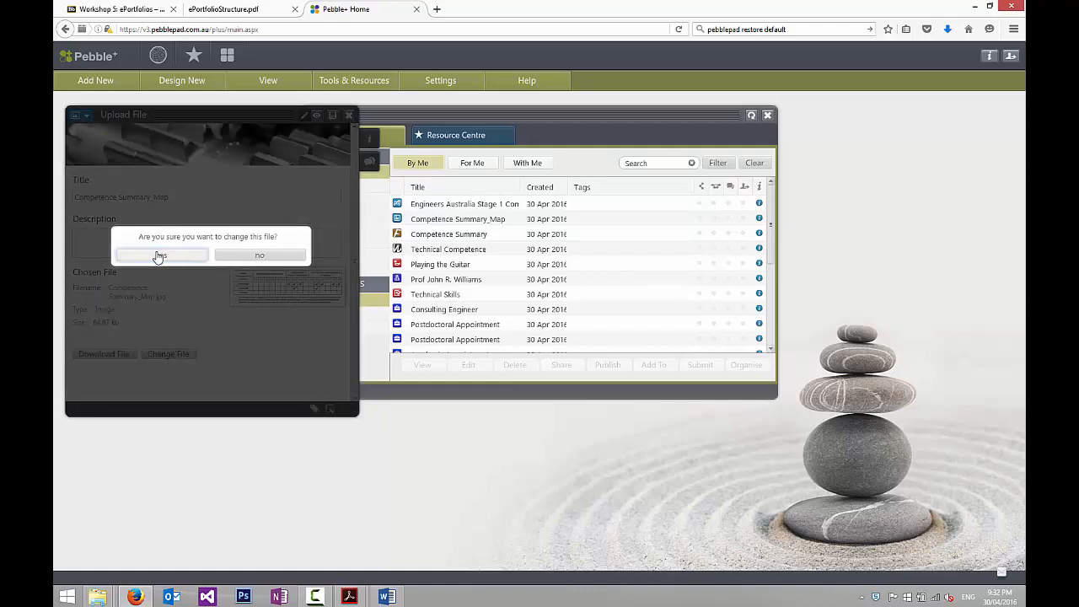
click(160, 255)
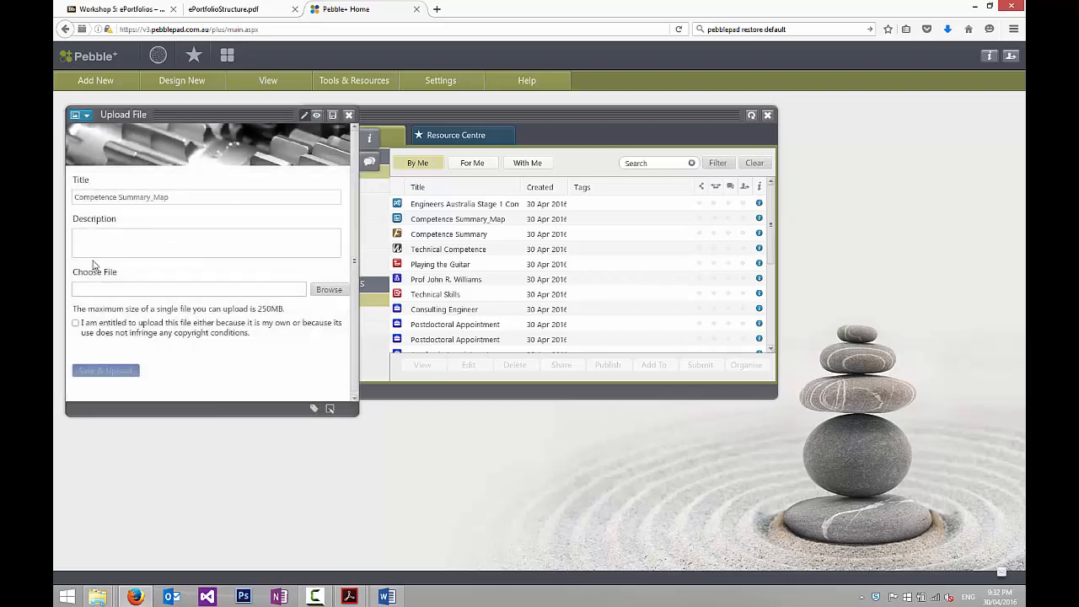
- Replace the asset's file with Competence Summary_Map.jpg from Technical Competence > Competence Summary, accept the entitlement statement, upload it, and close the form
click(329, 292)
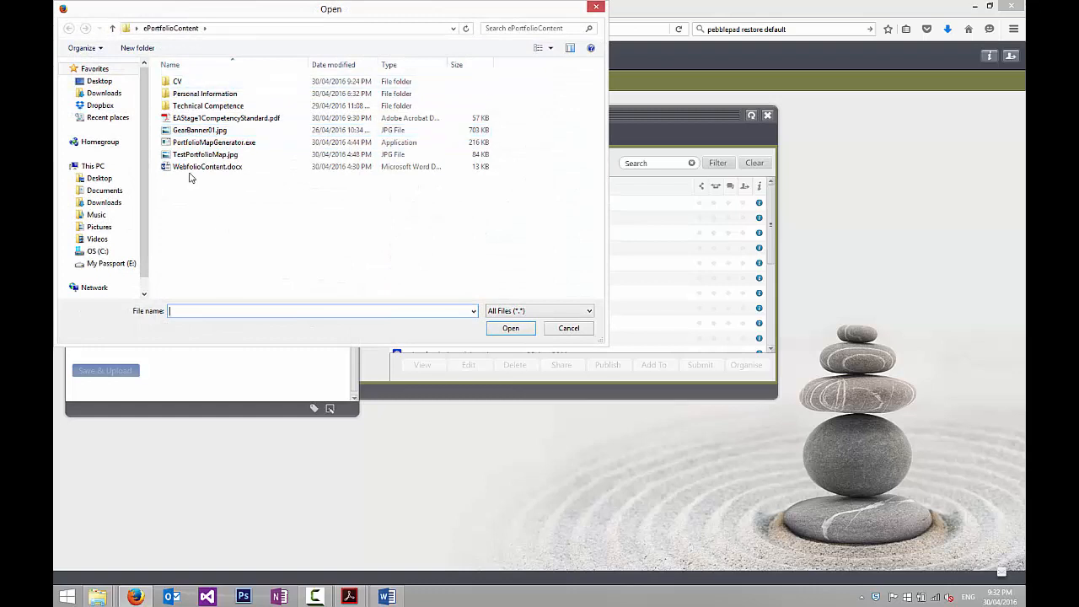
double_click(196, 106)
double_click(198, 94)
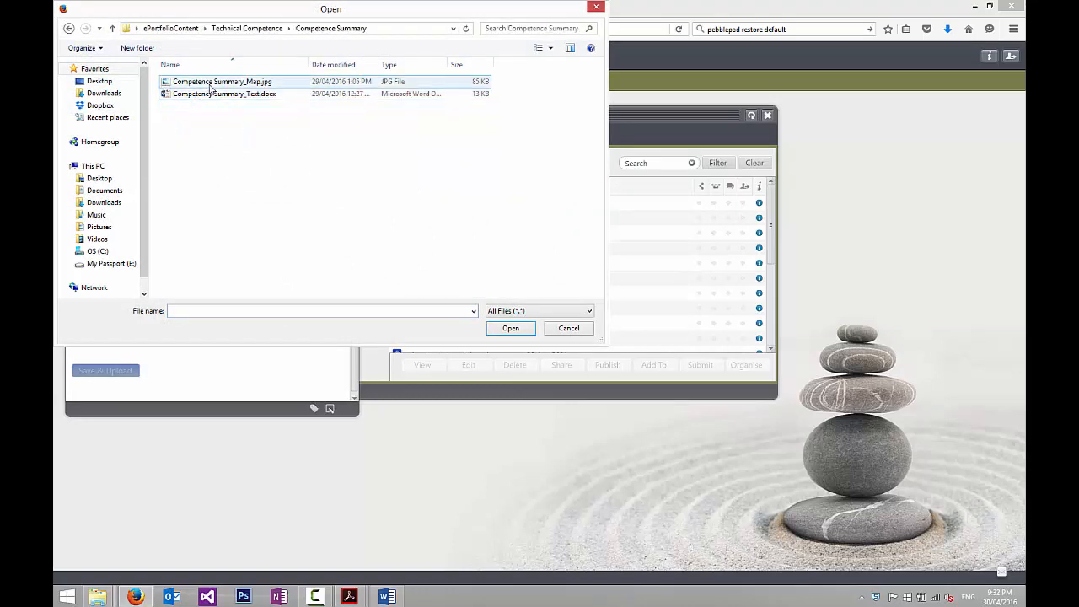
click(202, 85)
double_click(203, 84)
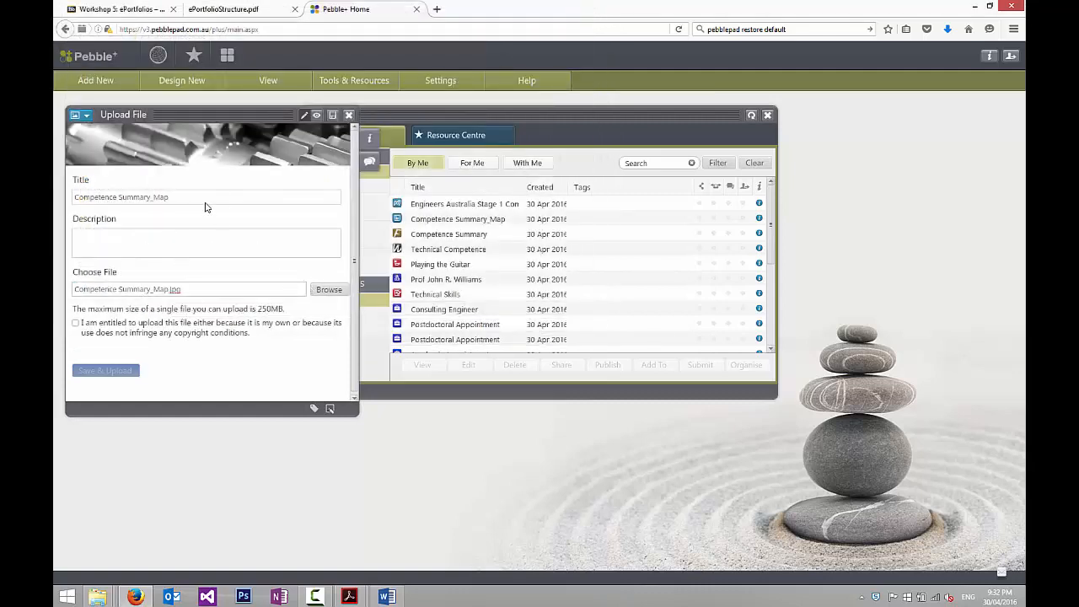
click(75, 323)
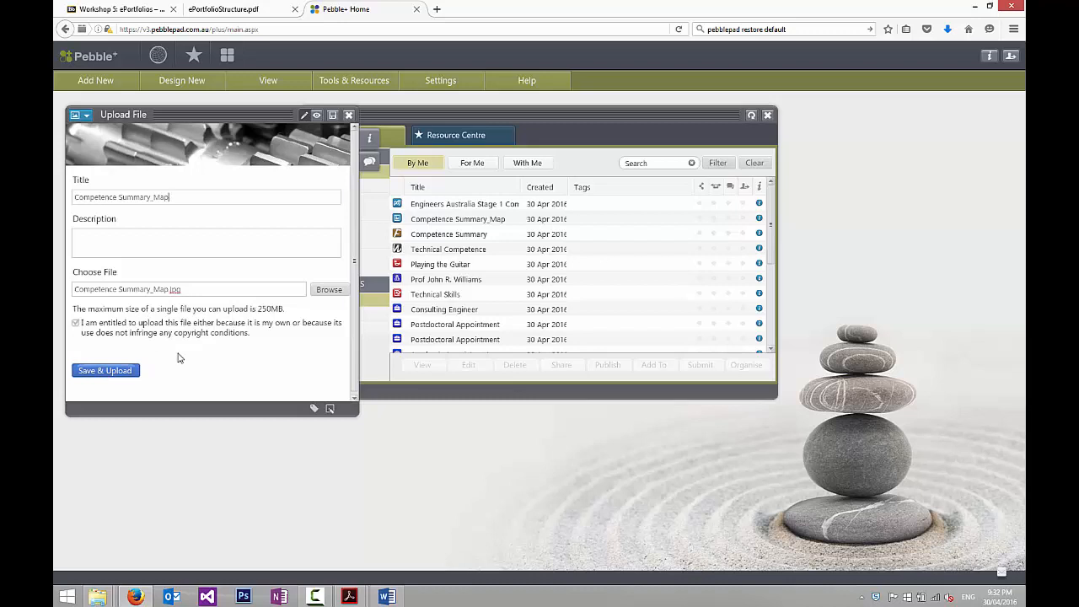
click(108, 371)
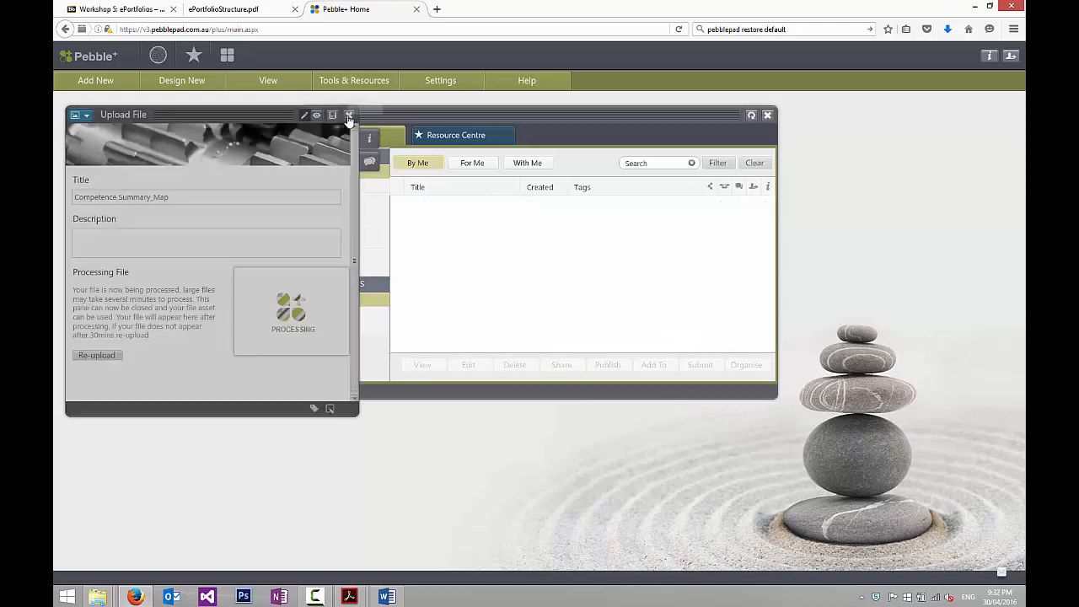
click(347, 115)
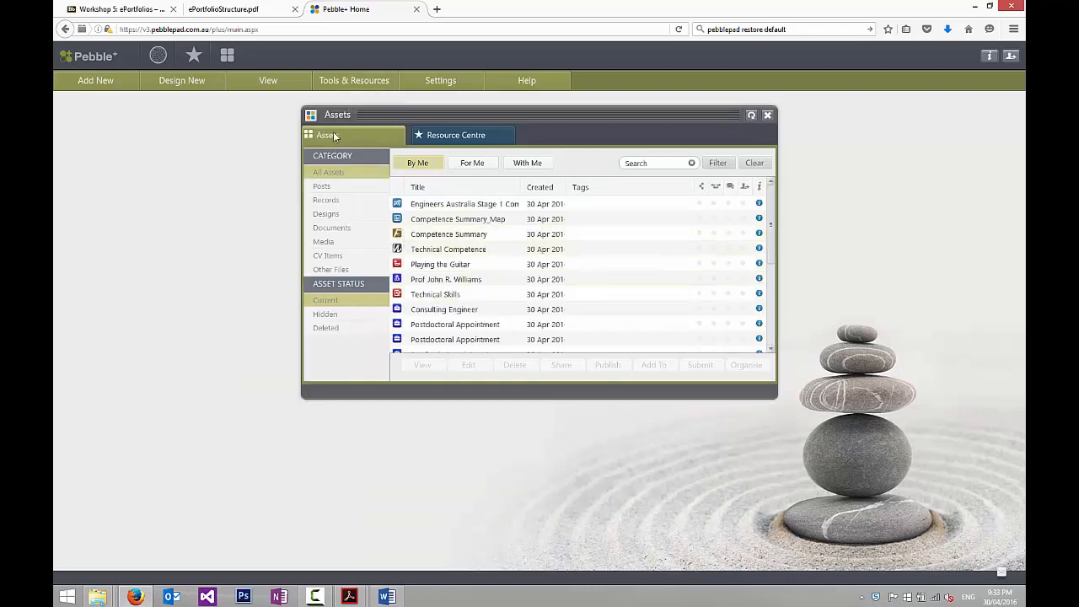
- Reopen the Competence Summary_Map asset to check its replaced file, and close it
click(447, 222)
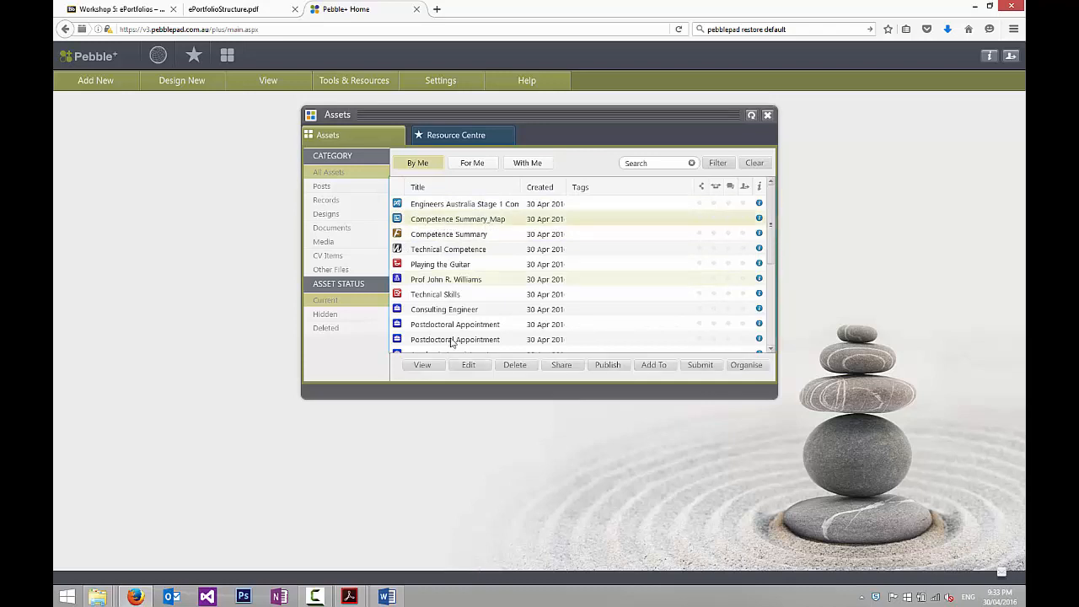
click(468, 367)
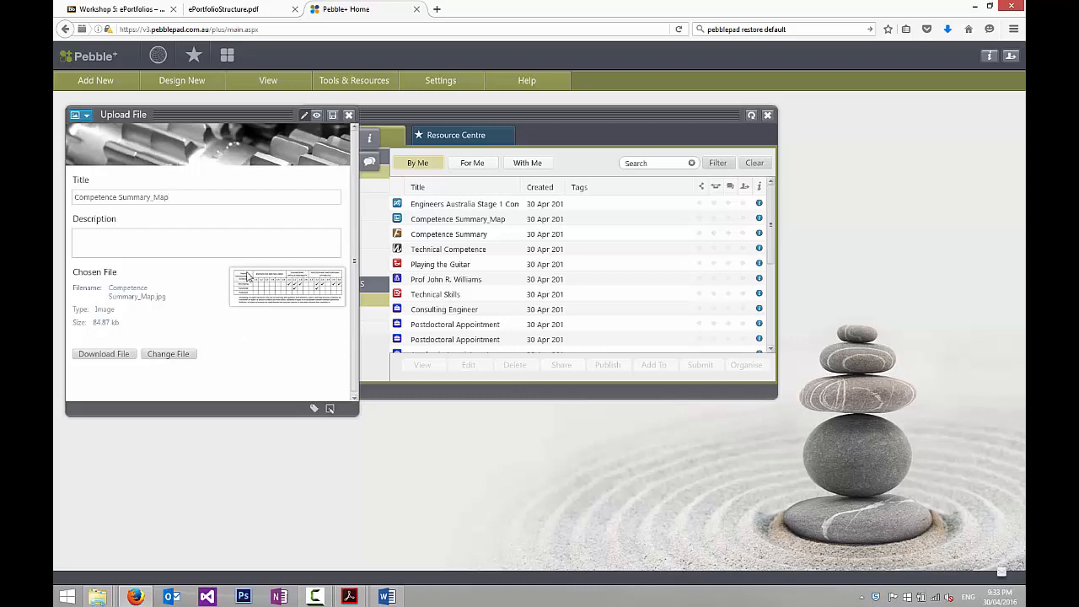
click(348, 115)
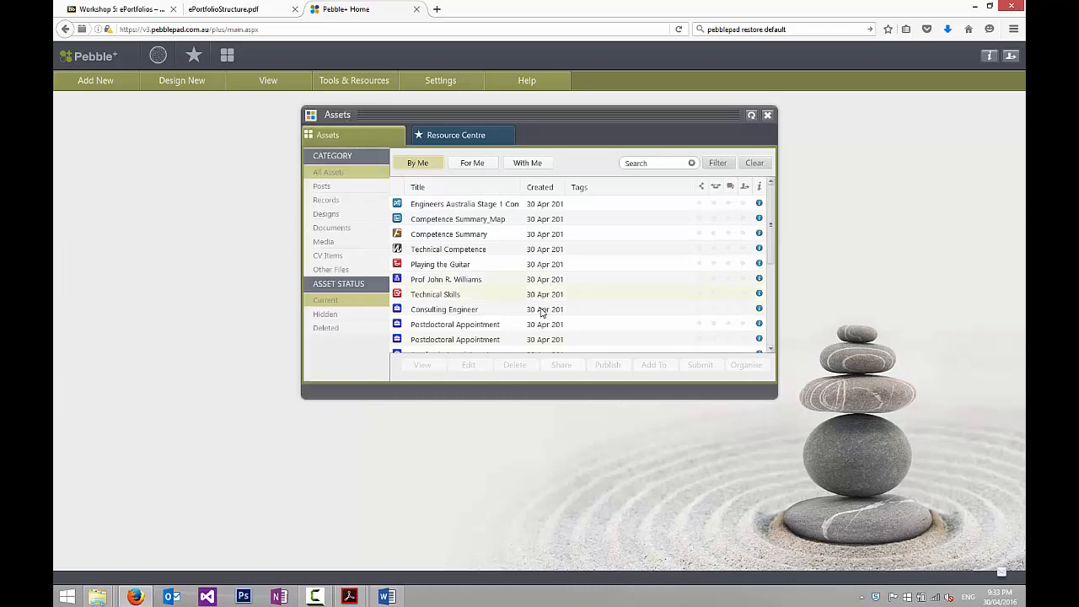
- View the Competence Summary page to check its map image, and close the page
click(434, 235)
click(422, 364)
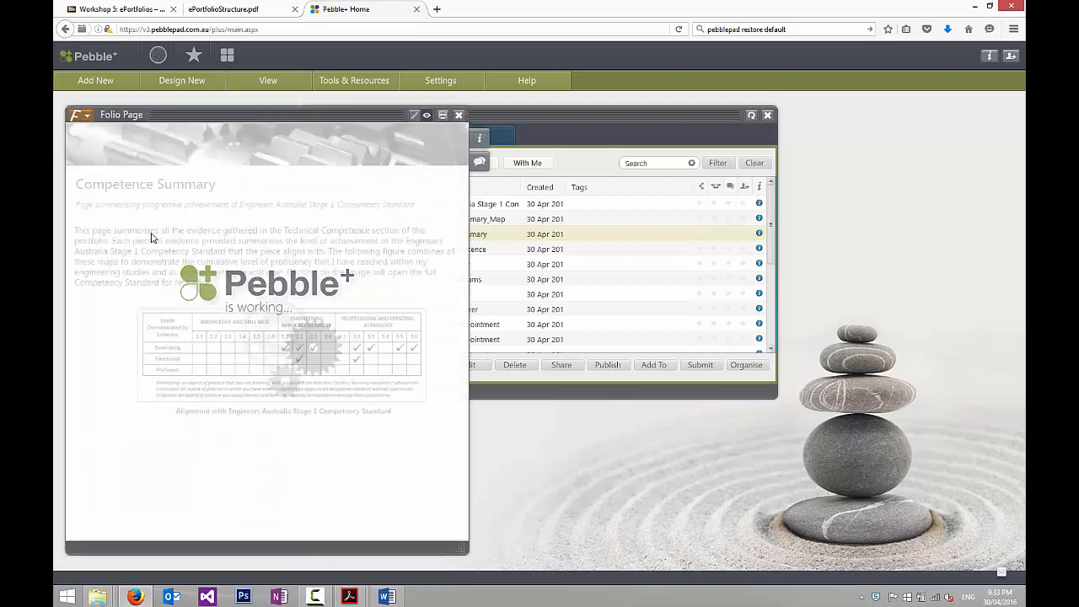
click(459, 116)
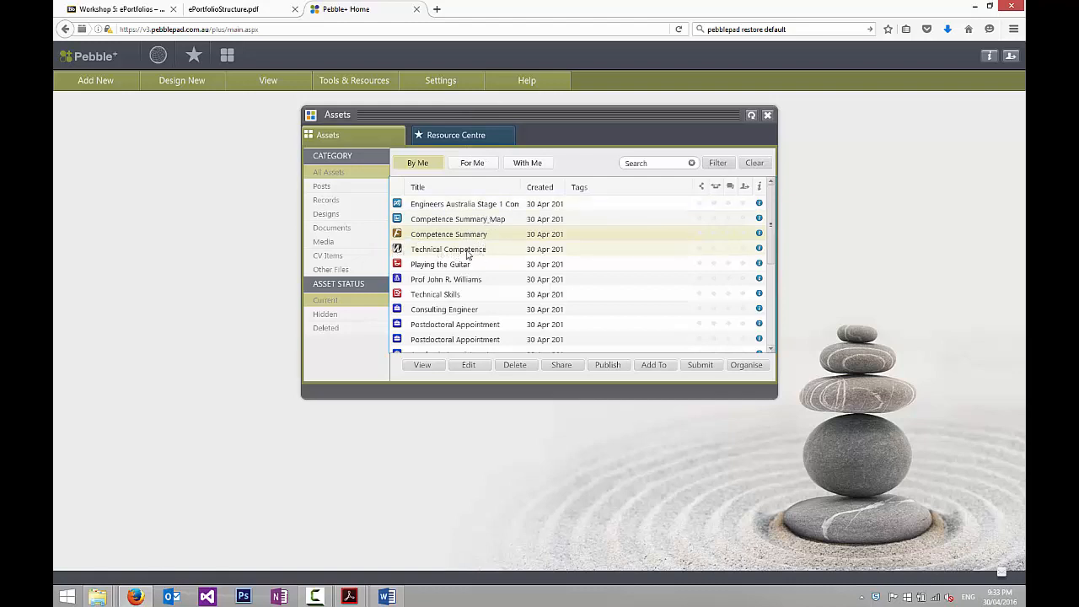
- Open the Technical Competence webfolio for editing and add the existing Competence Summary page to it
click(419, 254)
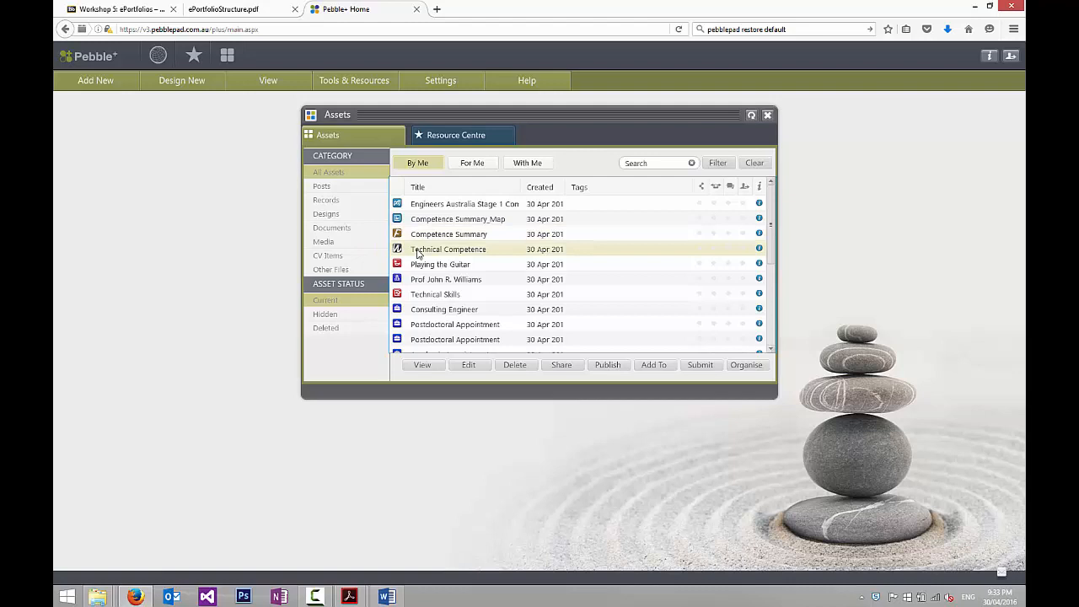
click(466, 367)
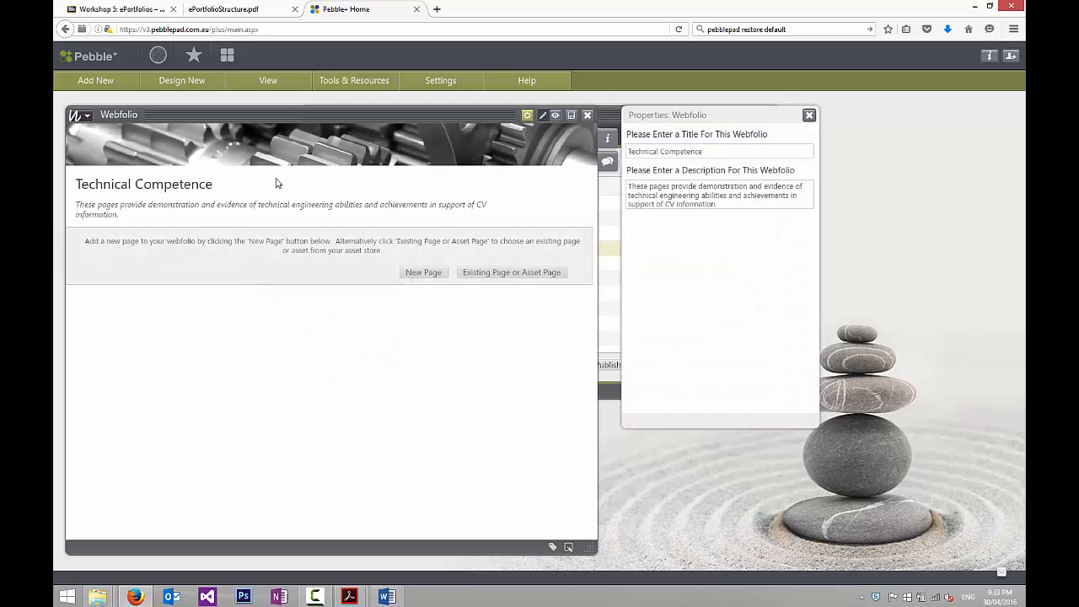
click(508, 278)
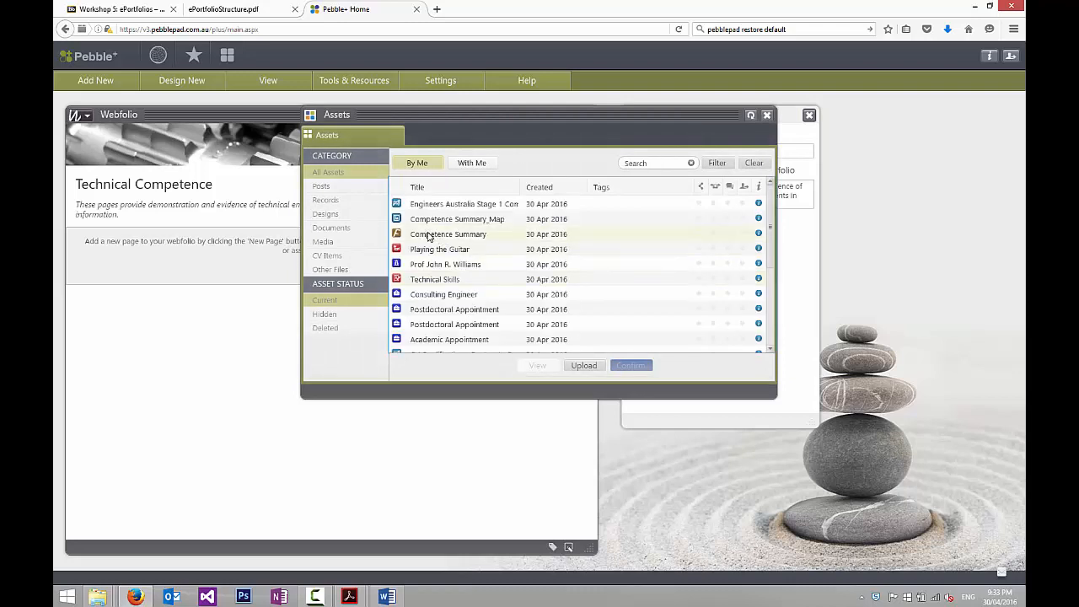
click(424, 237)
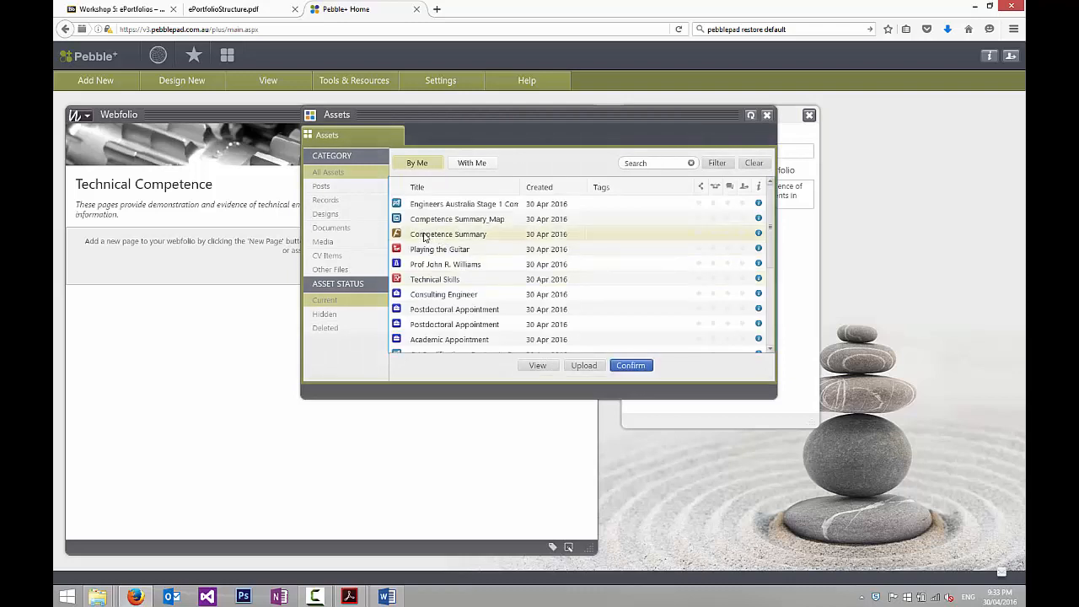
click(631, 366)
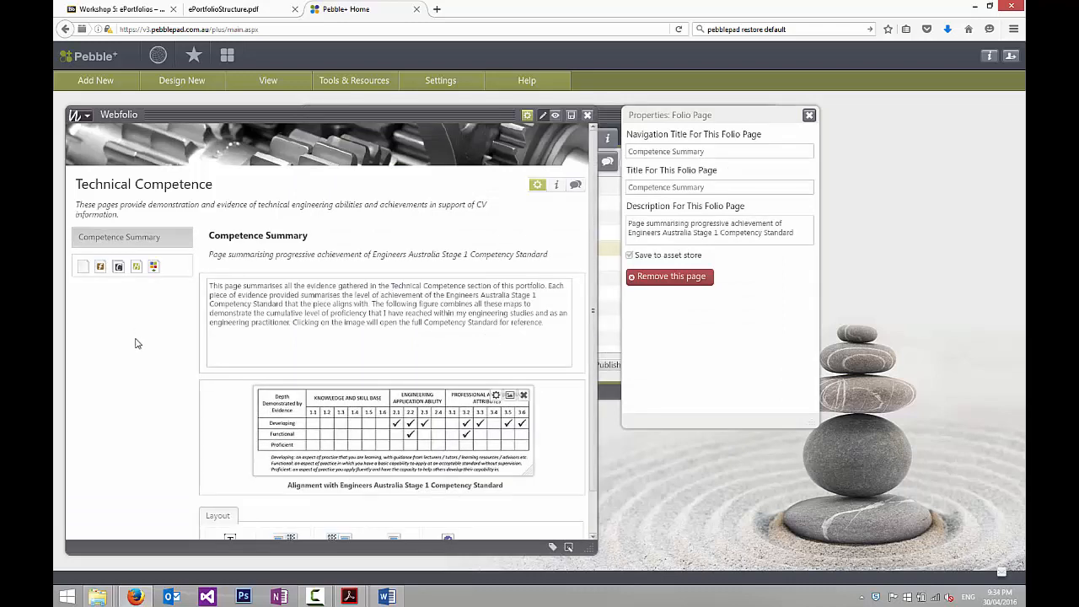
- Preview the Technical Competence webfolio with its Competence Summary page, and close the webfolio
click(527, 115)
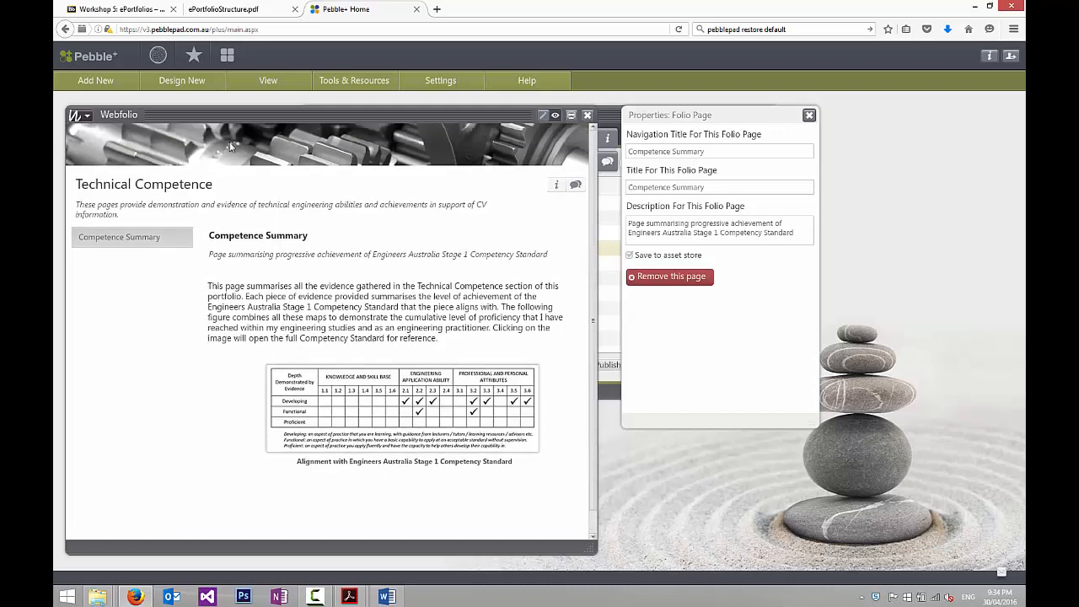
click(589, 117)
click(260, 333)
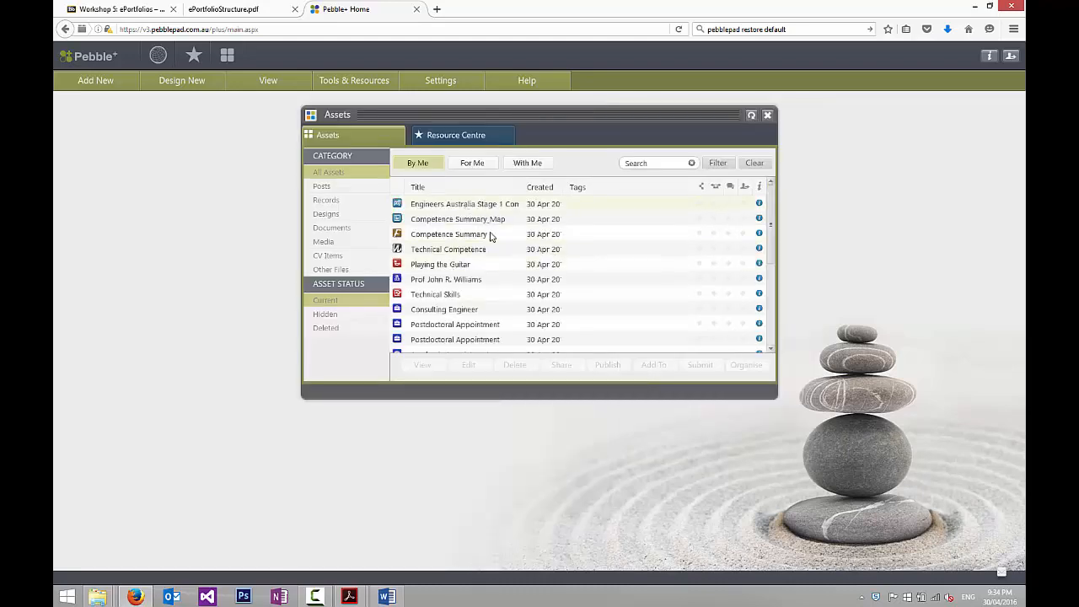
- Open the main personal webfolio for editing and add the existing Technical Competence webfolio as a nested asset
scroll(772, 207, down, 5)
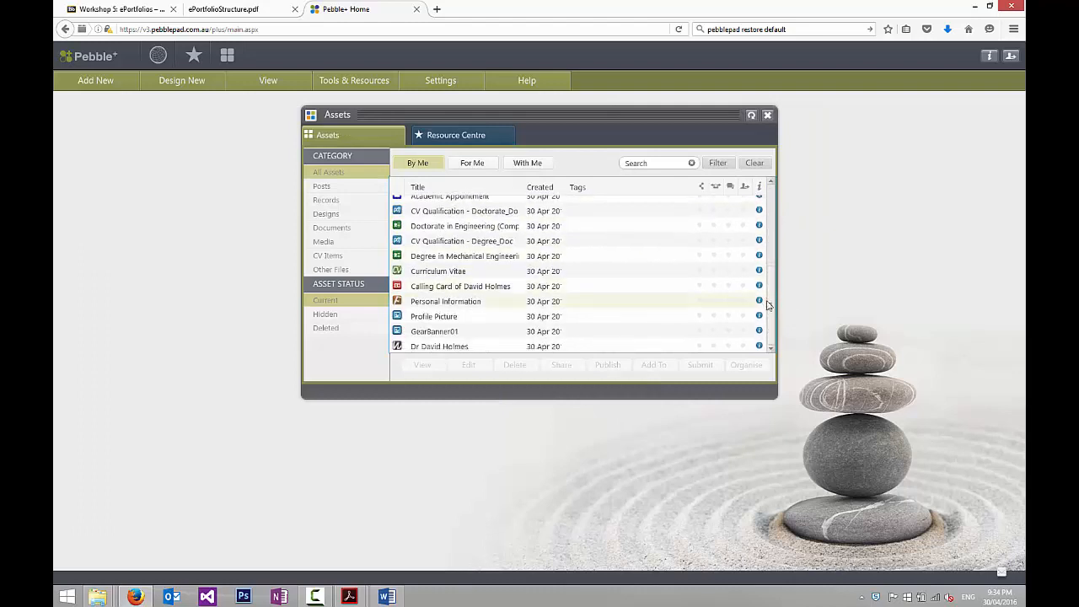
click(417, 305)
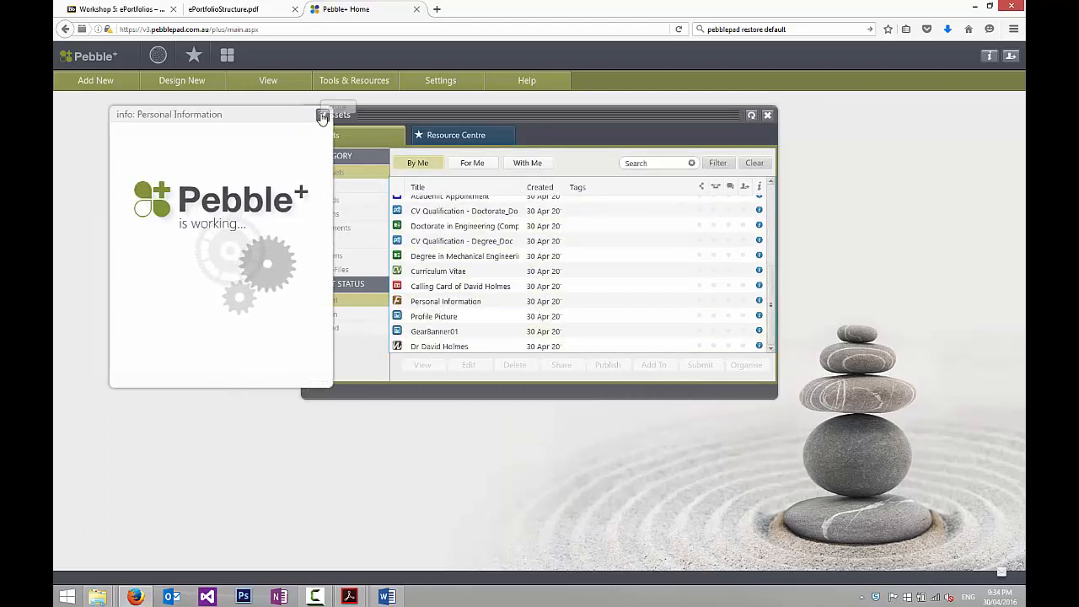
click(312, 114)
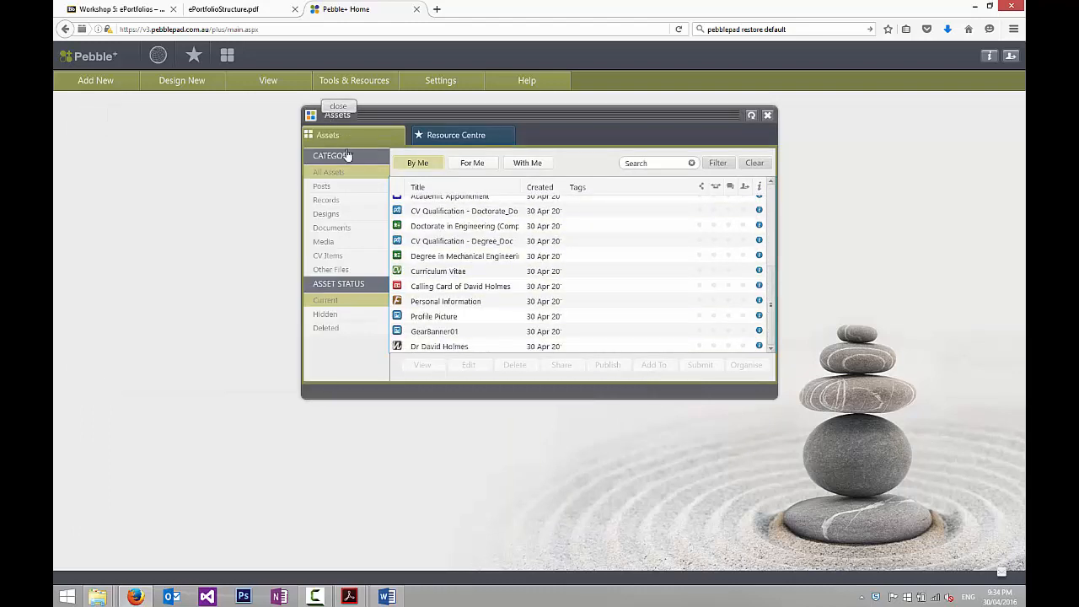
click(437, 348)
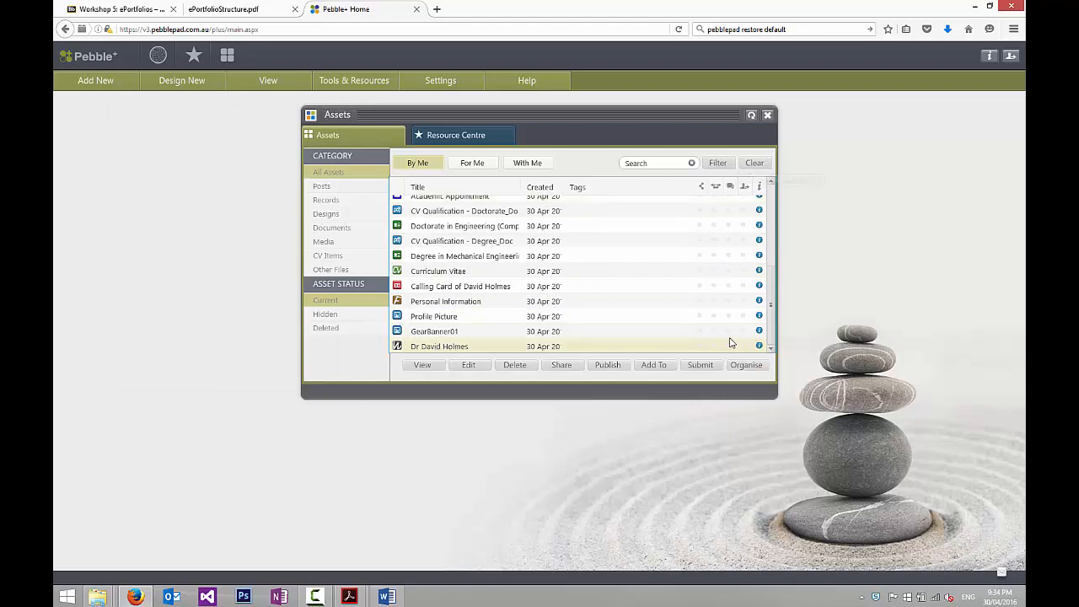
click(477, 367)
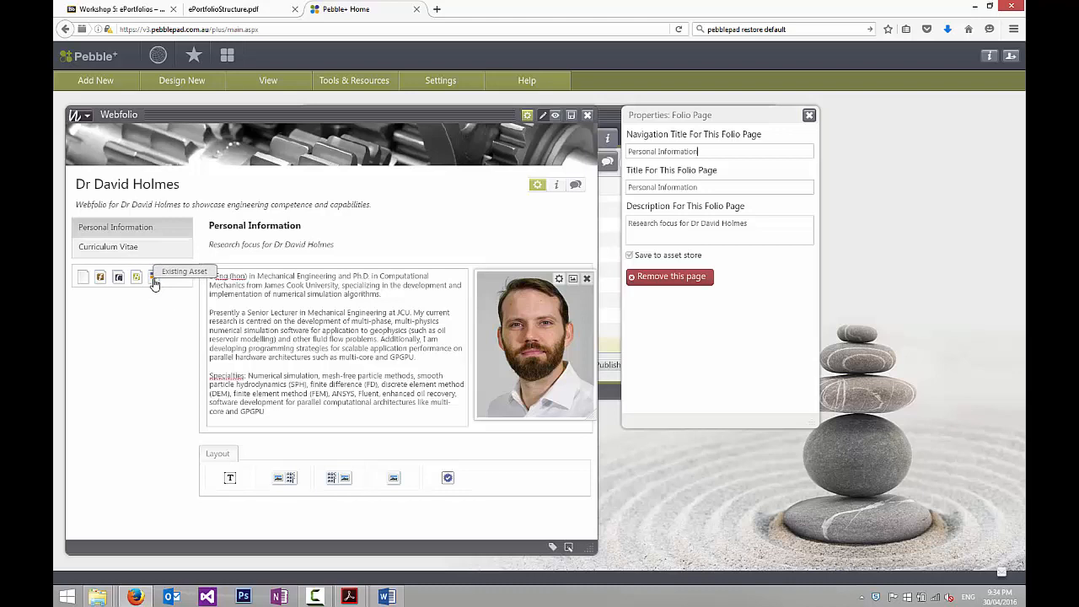
click(155, 283)
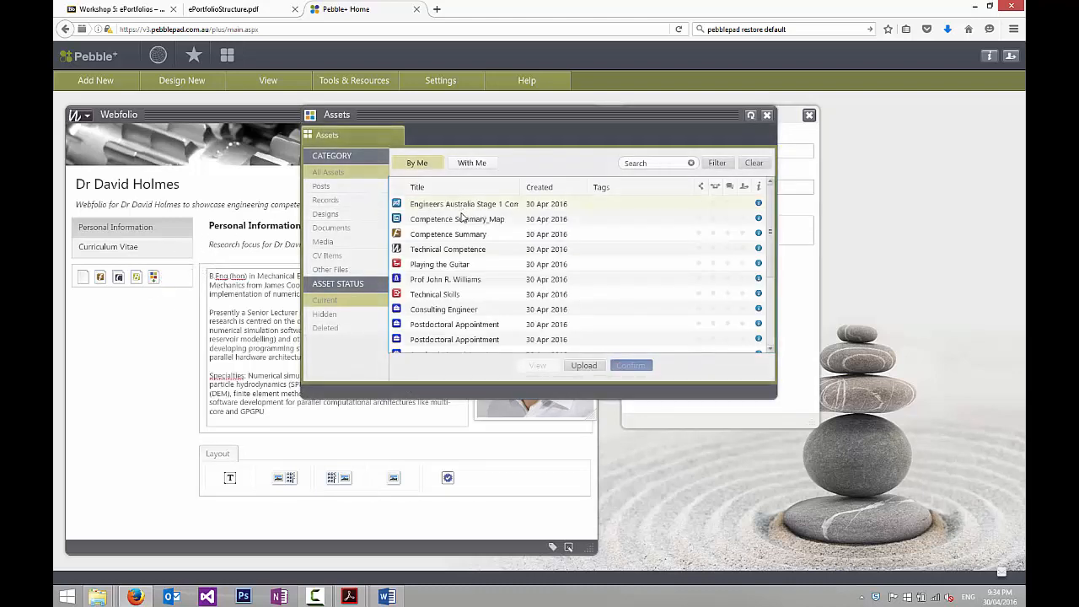
click(441, 256)
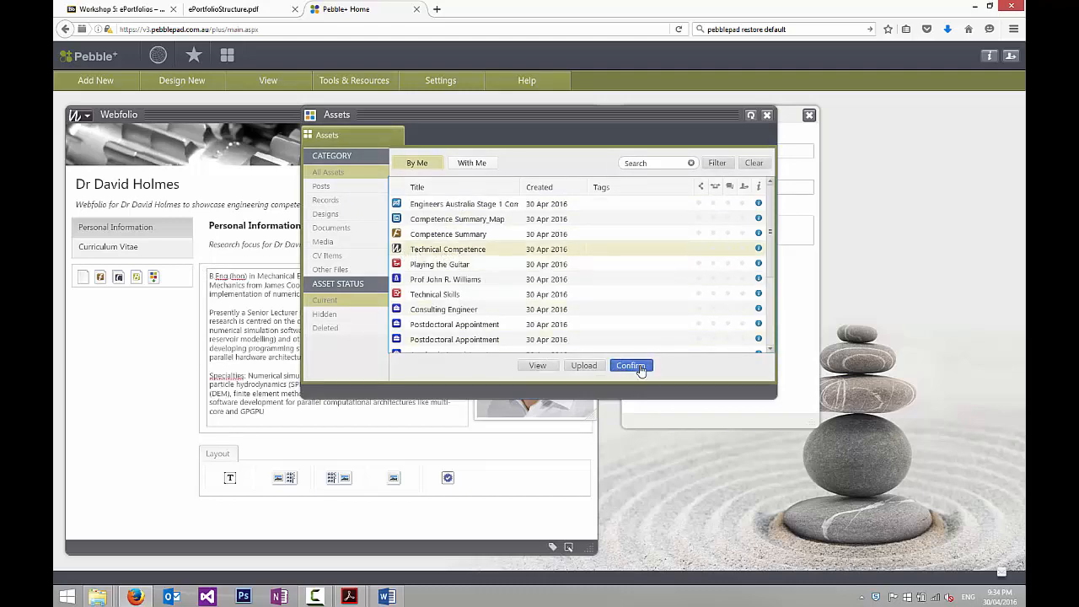
click(639, 367)
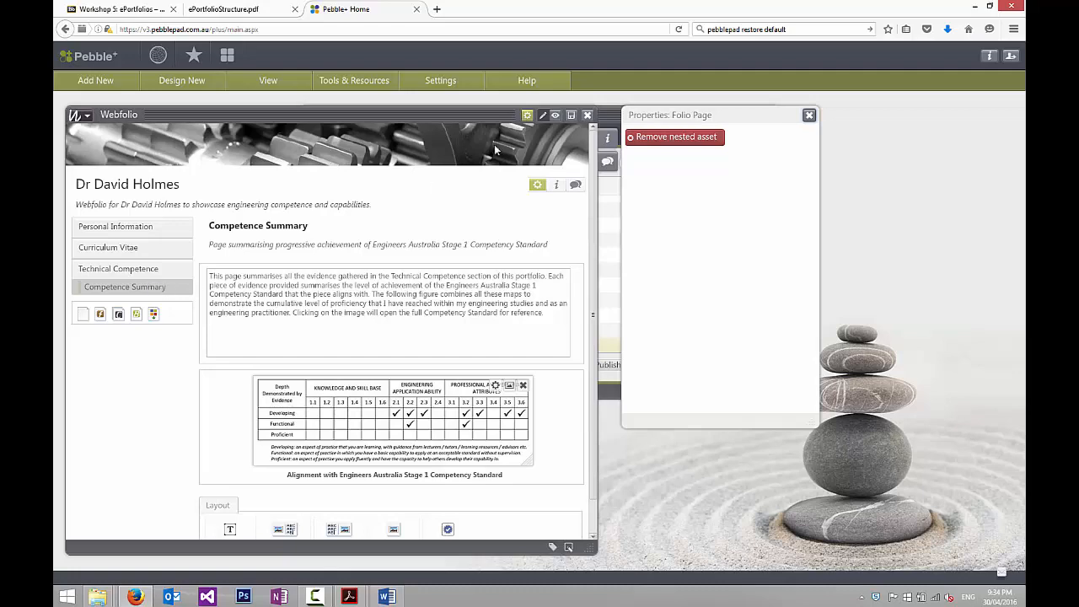
- Preview the main webfolio in a browser page, look through its Curriculum Vitae and Competence Summary pages, and close the preview and webfolio
click(555, 115)
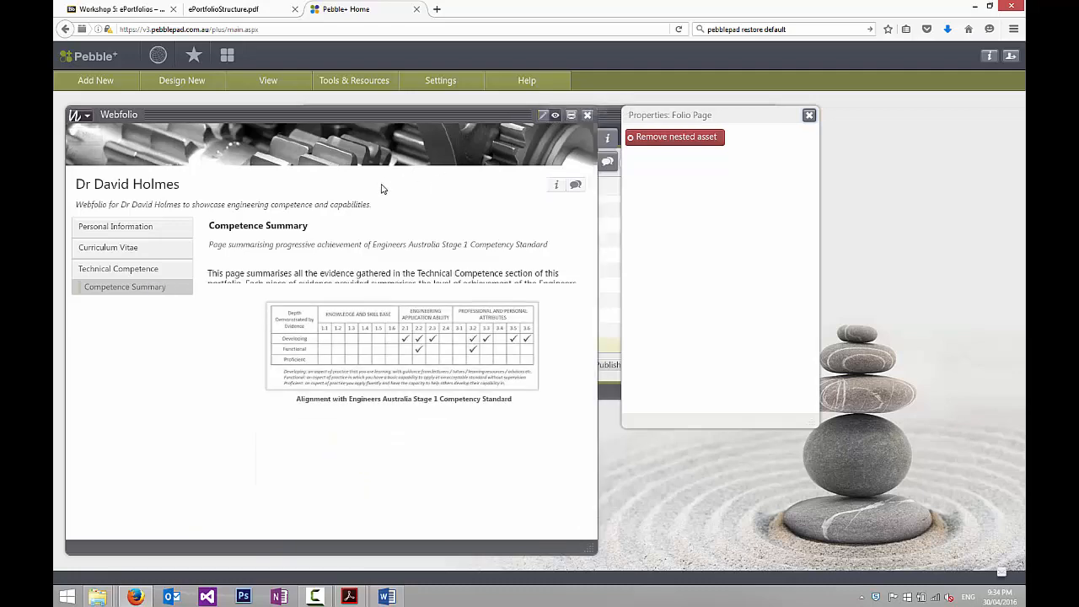
click(570, 115)
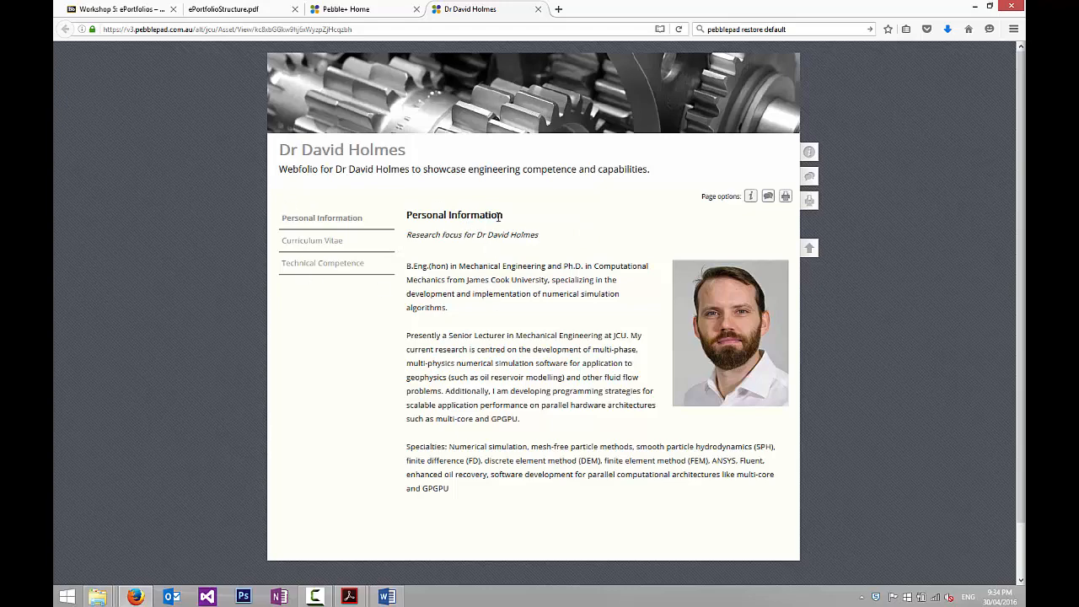
click(325, 242)
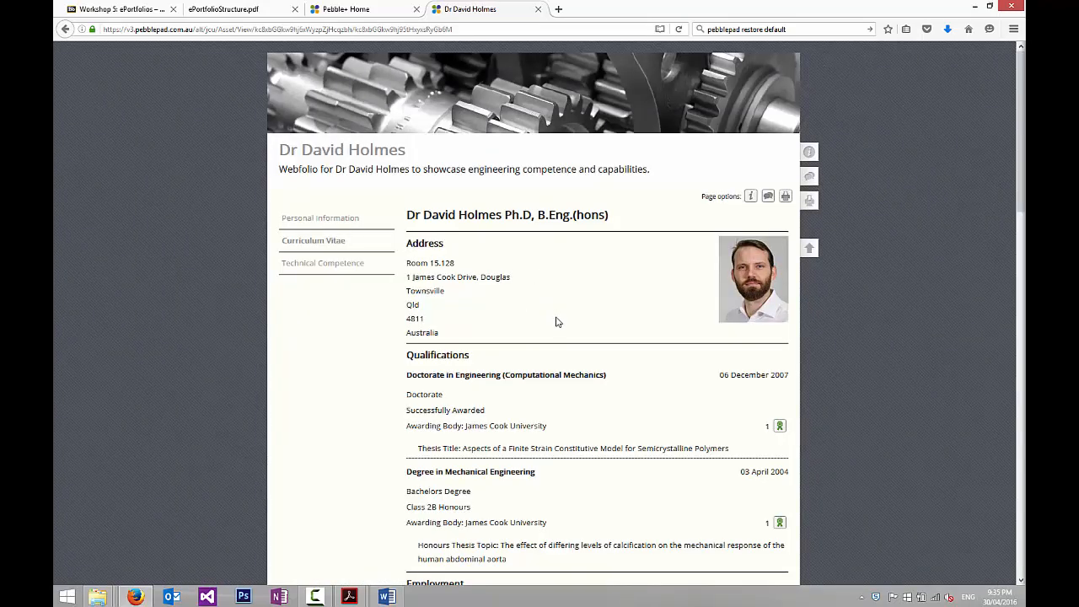
scroll(556, 320, down, 3)
scroll(506, 303, up, 3)
click(333, 235)
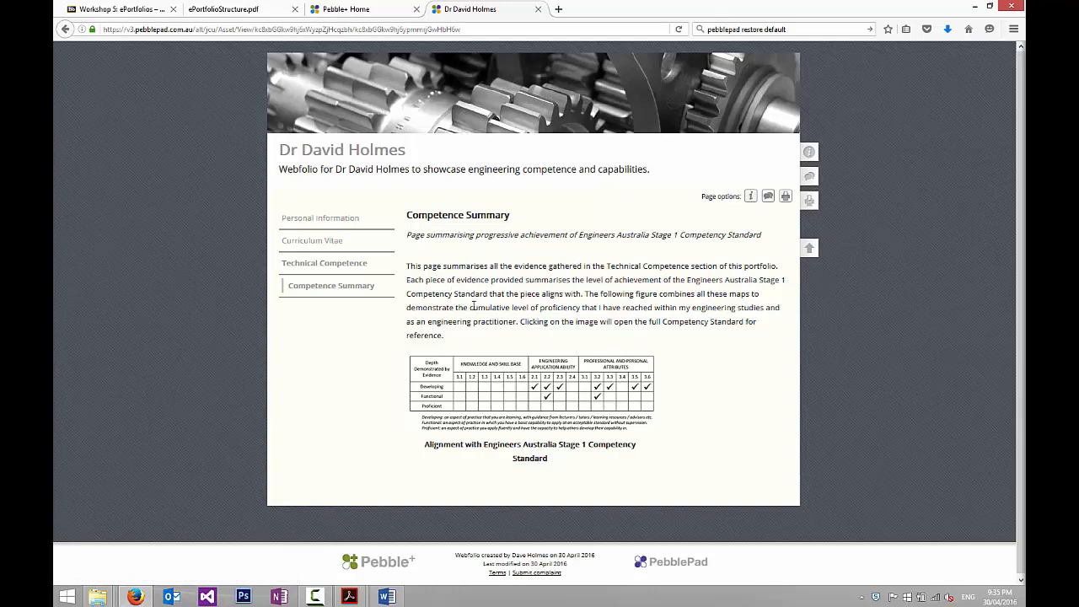
click(537, 10)
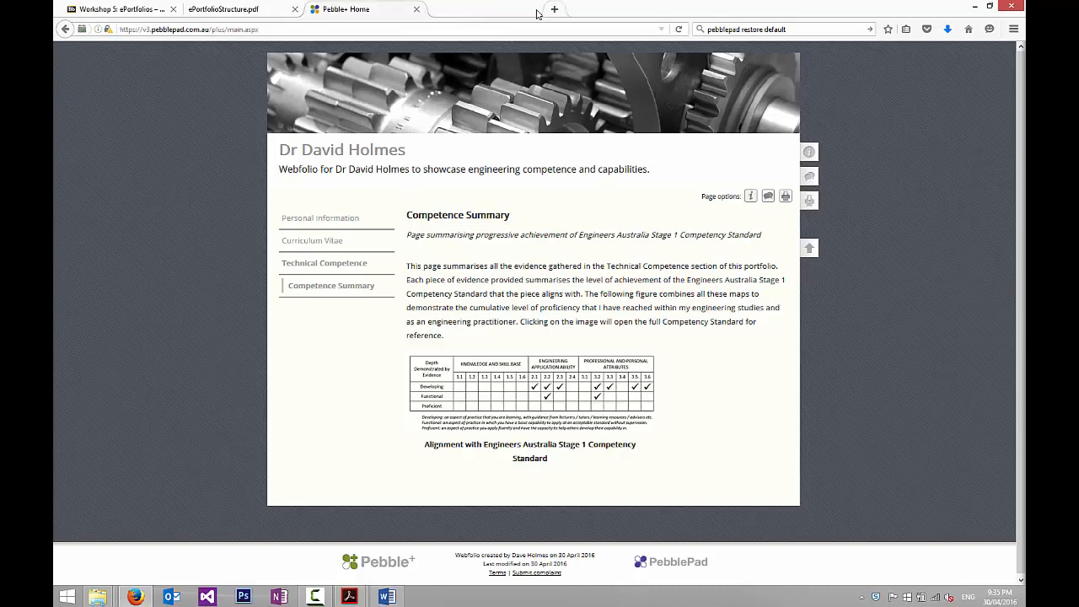
click(588, 115)
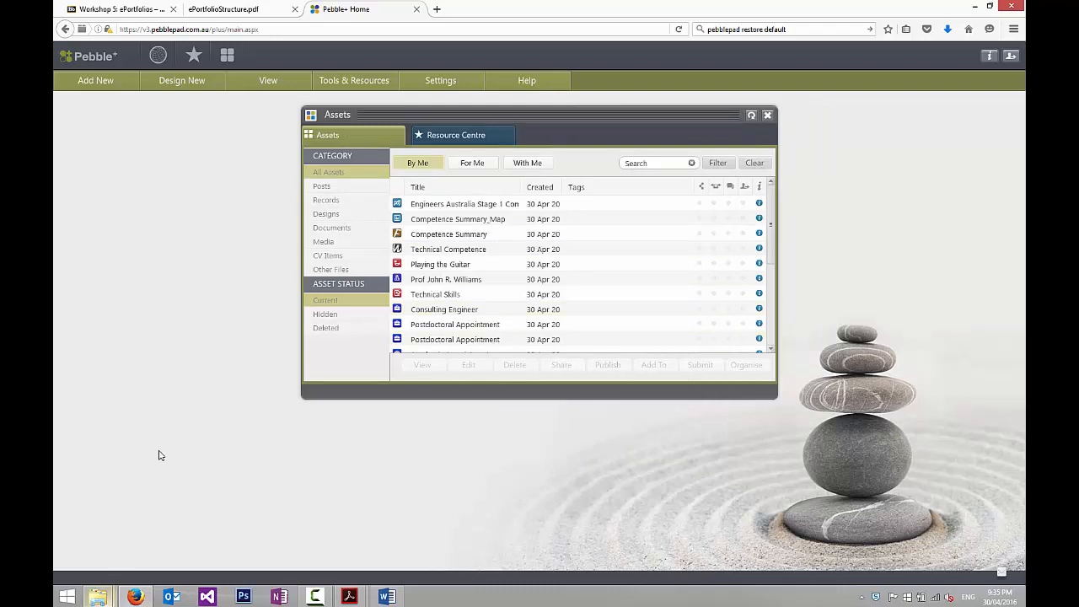
- Create a new collection titled "Engineering Design", and check its place in the ePortfolioStructure.pdf chart
click(184, 84)
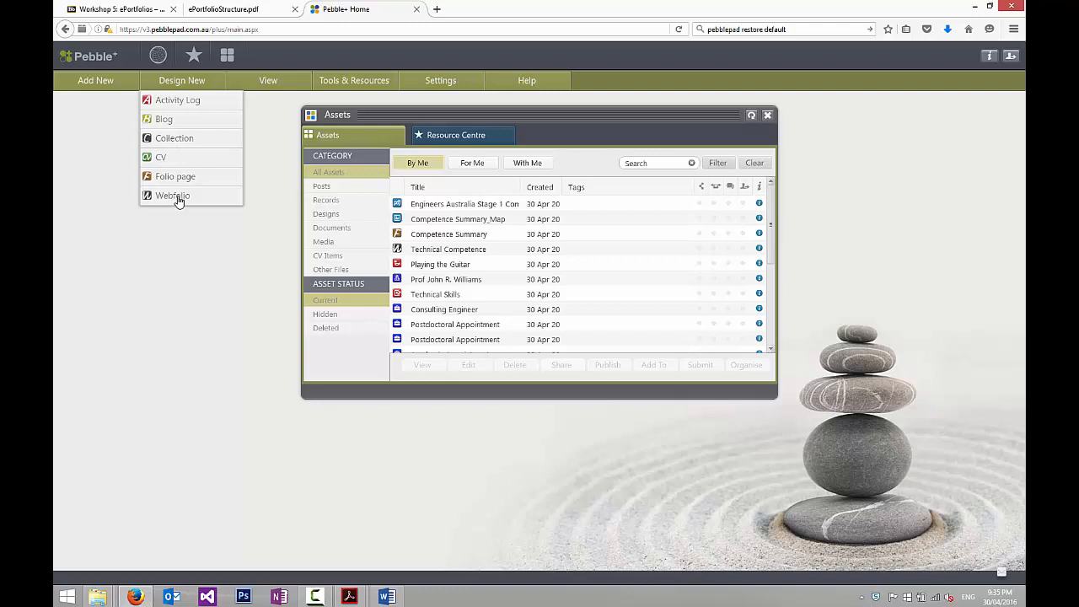
click(170, 140)
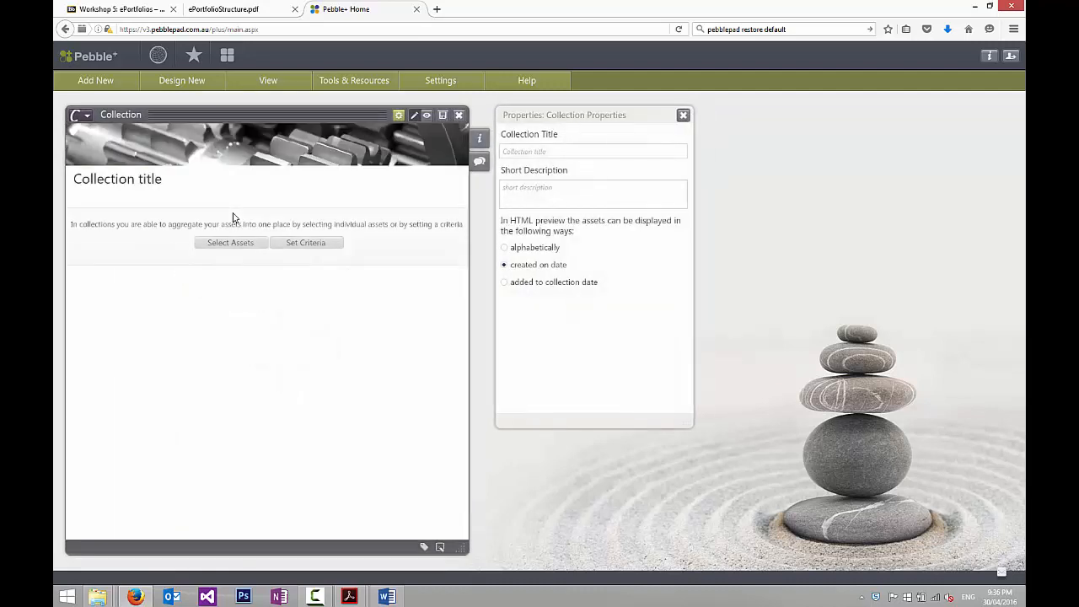
click(522, 148)
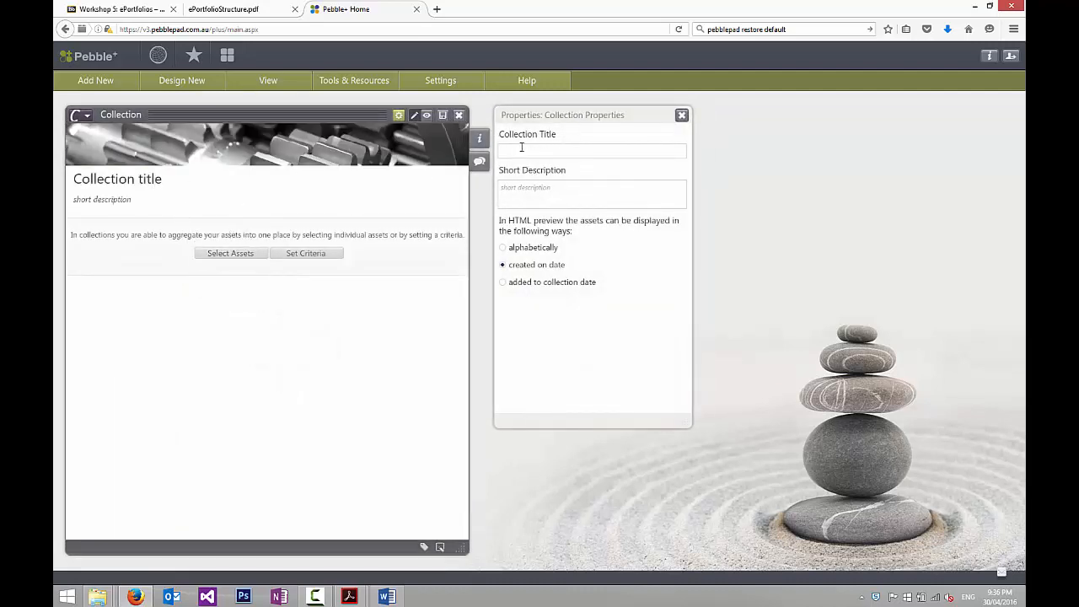
text(Engineeri)
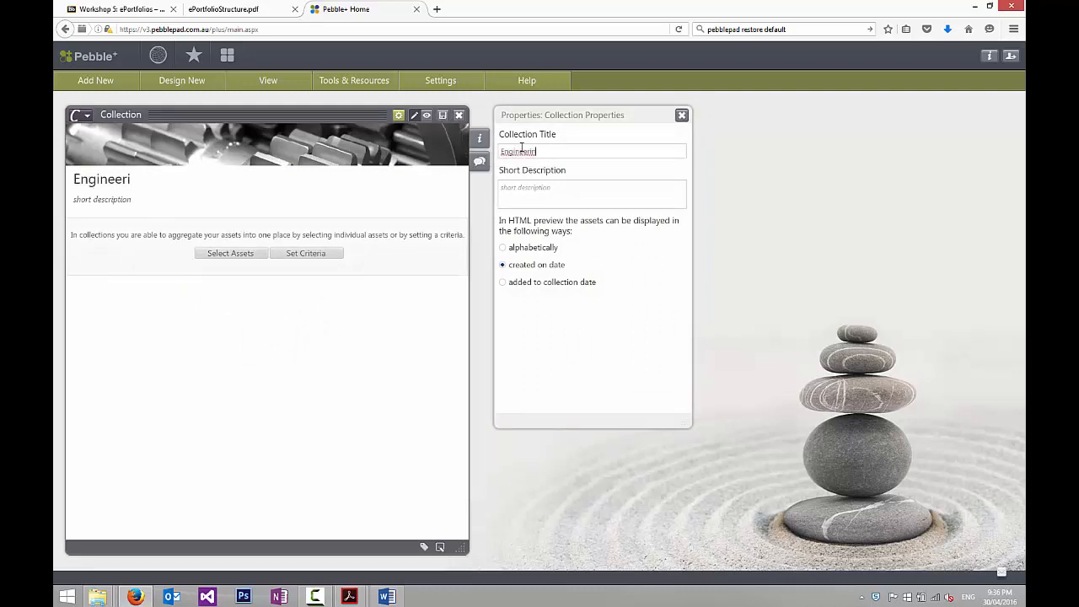
text(ng Design)
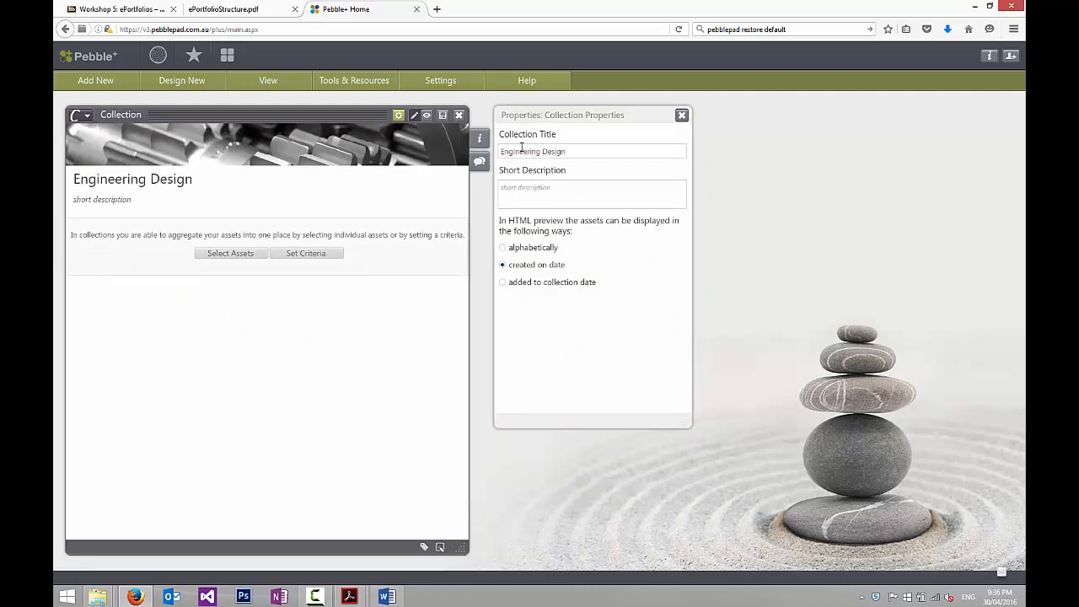
click(246, 10)
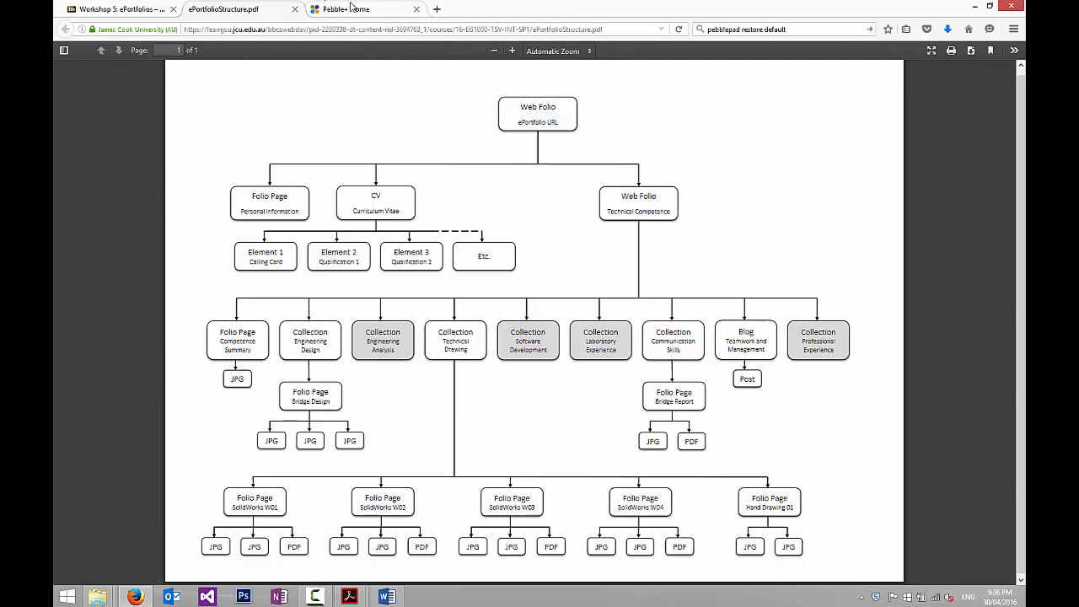
click(350, 8)
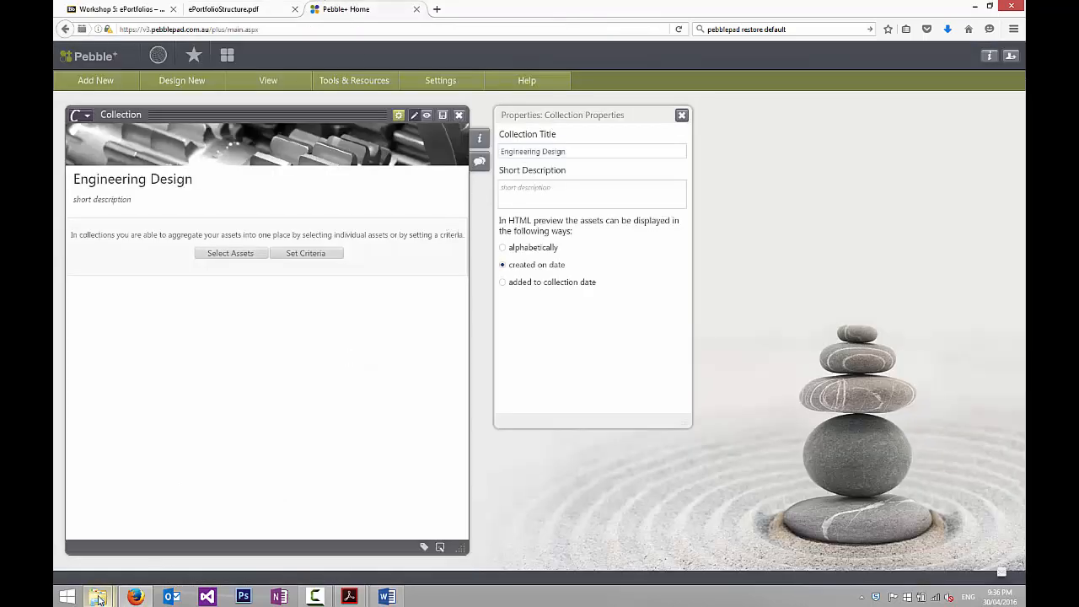
- Copy the description paragraph from Engineering Design_Text.docx in Technical Competence > Engineering Design, and return to the PebblePad collection in Firefox
mouse_move(97, 595)
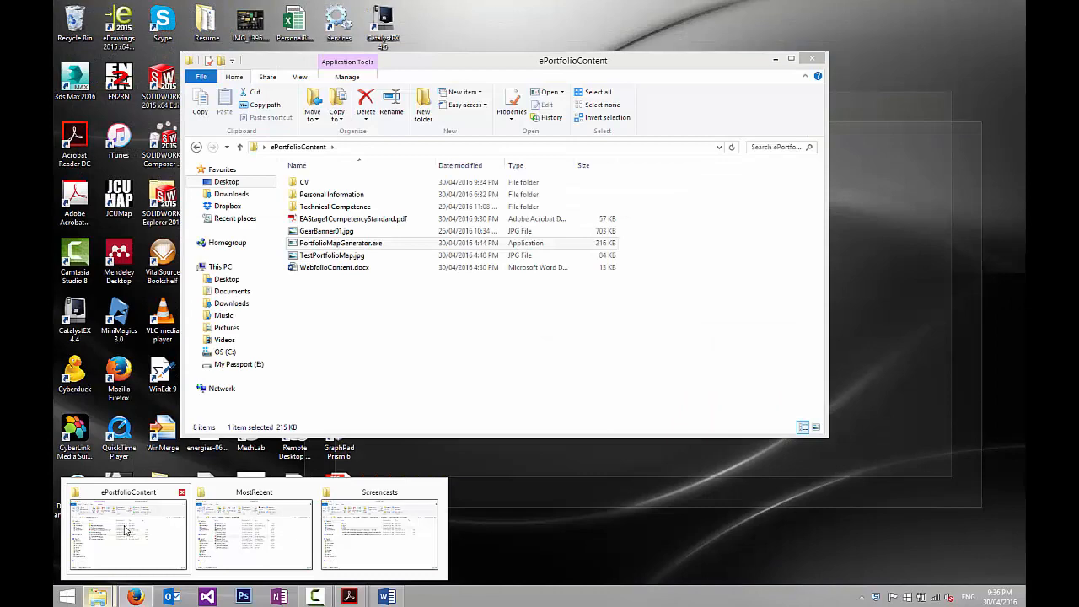
click(124, 529)
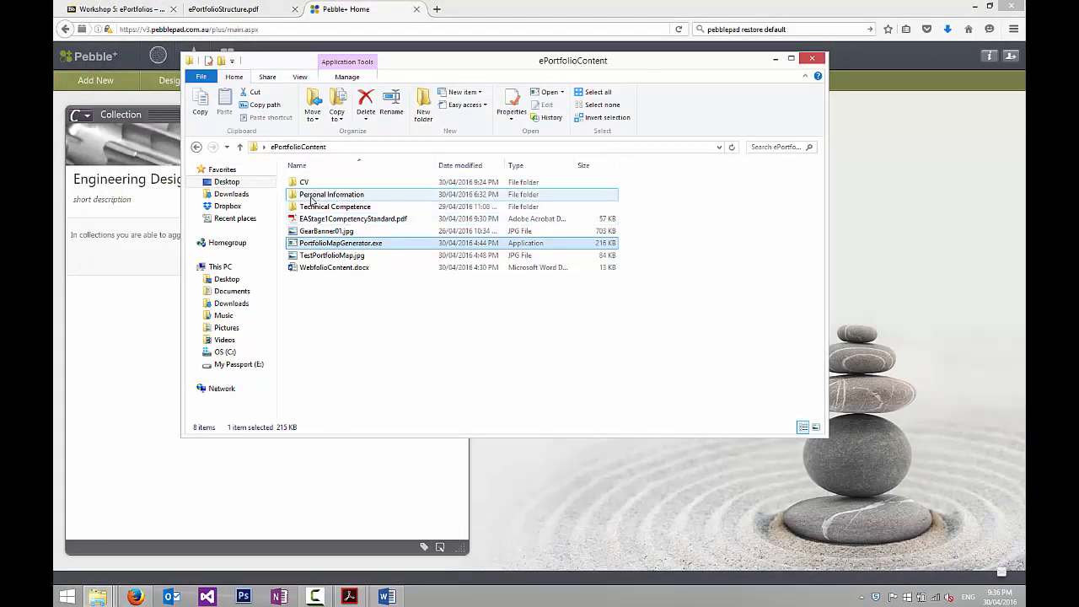
double_click(319, 207)
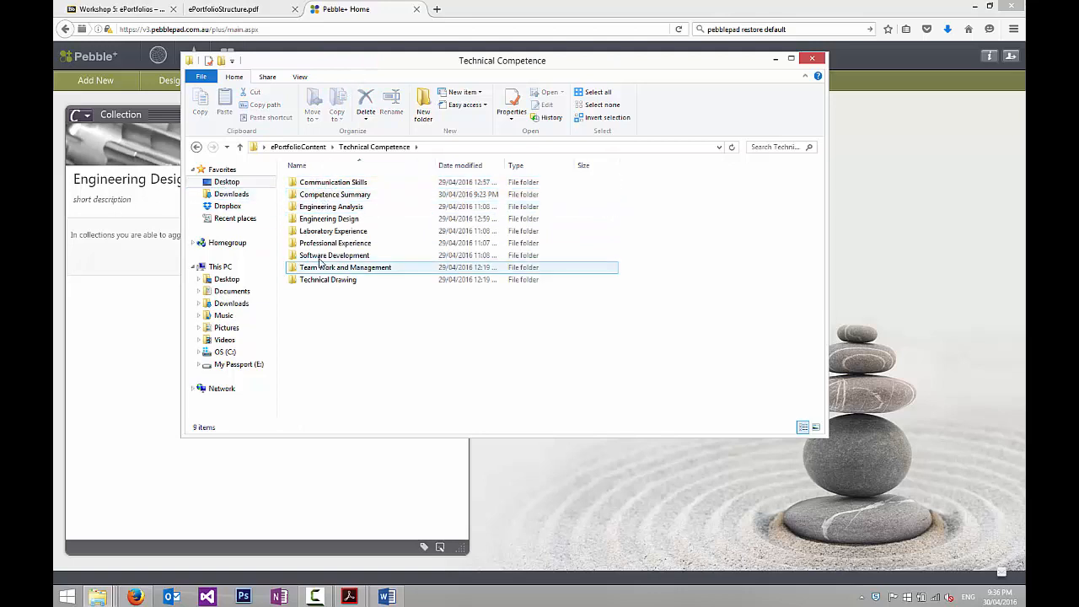
double_click(319, 221)
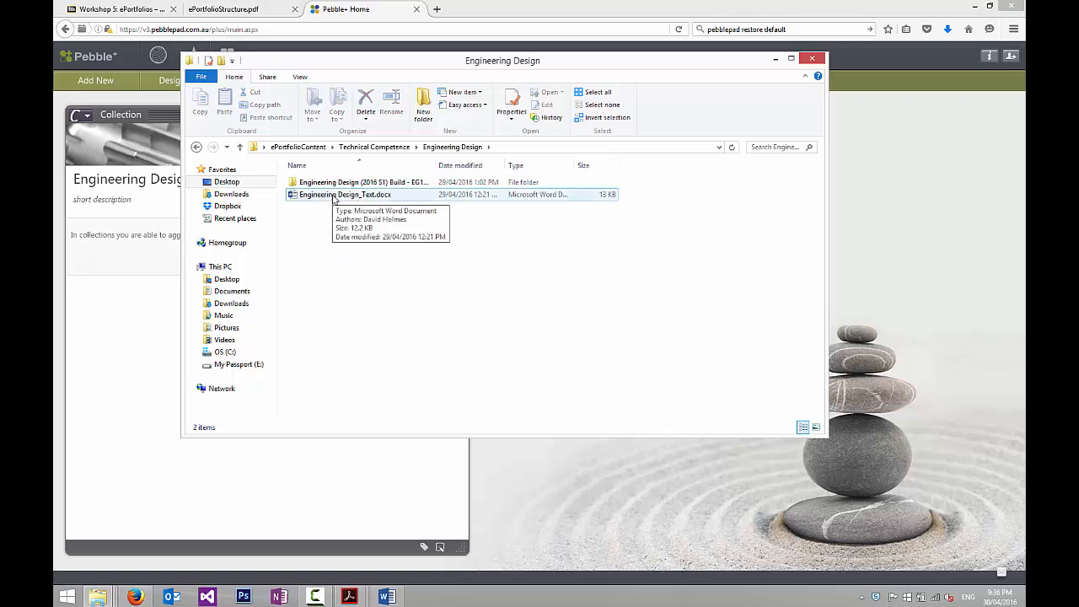
double_click(333, 198)
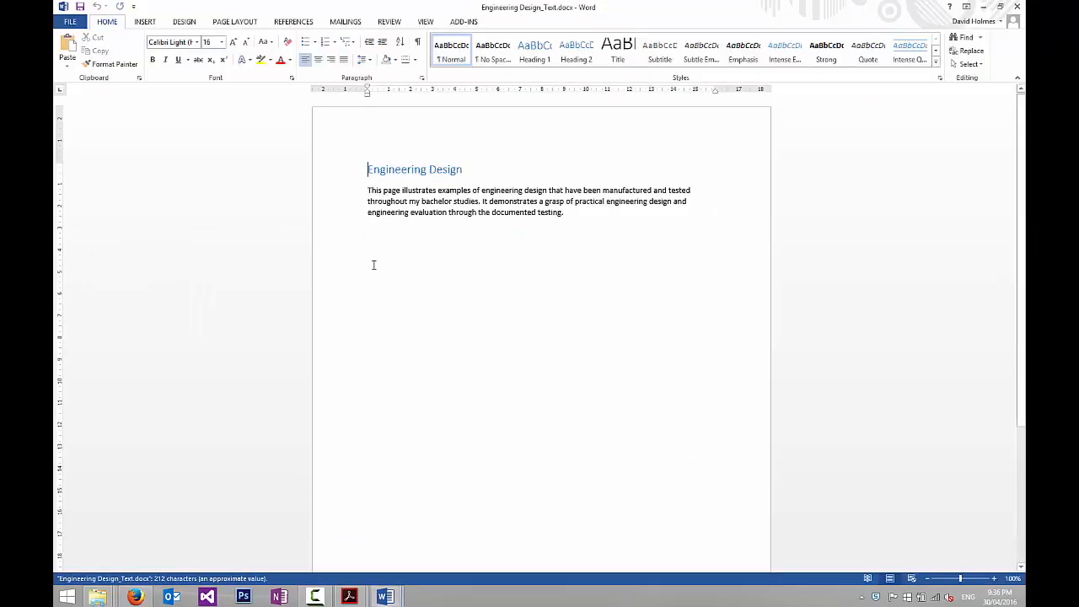
drag(368, 190, 563, 212)
key(ctrl+c)
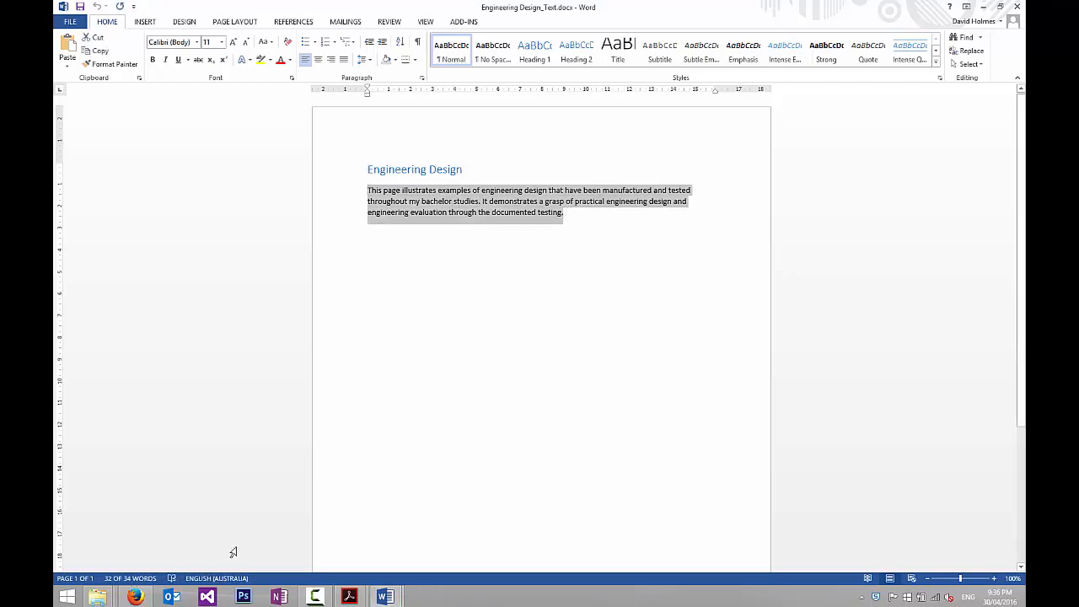
click(135, 597)
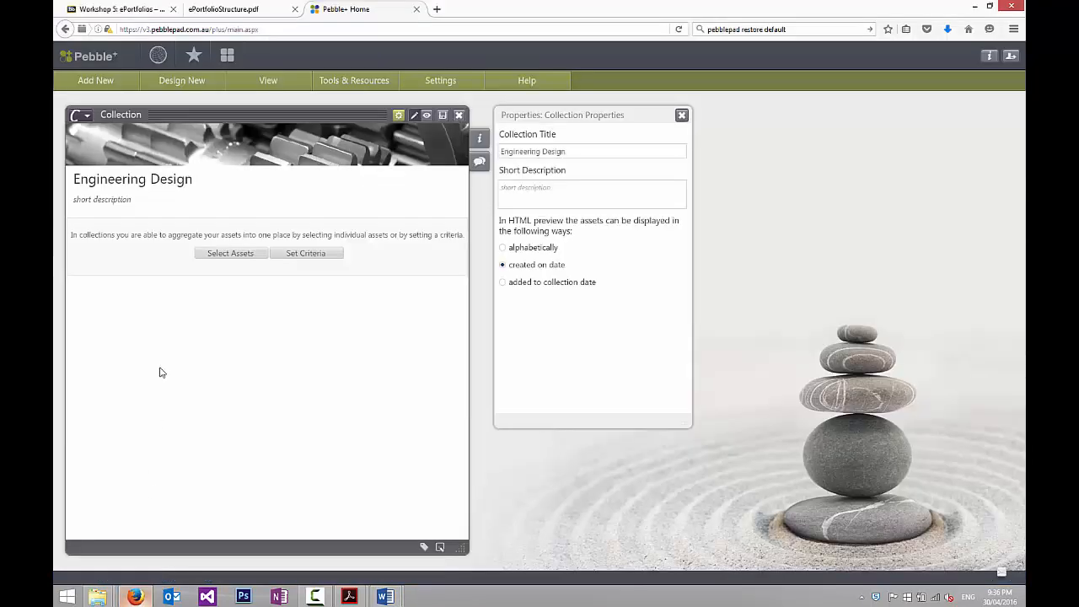
- Paste the copied paragraph as the Engineering Design collection's short description, save and close the collection, and open the asset store
click(528, 185)
key(ctrl+v)
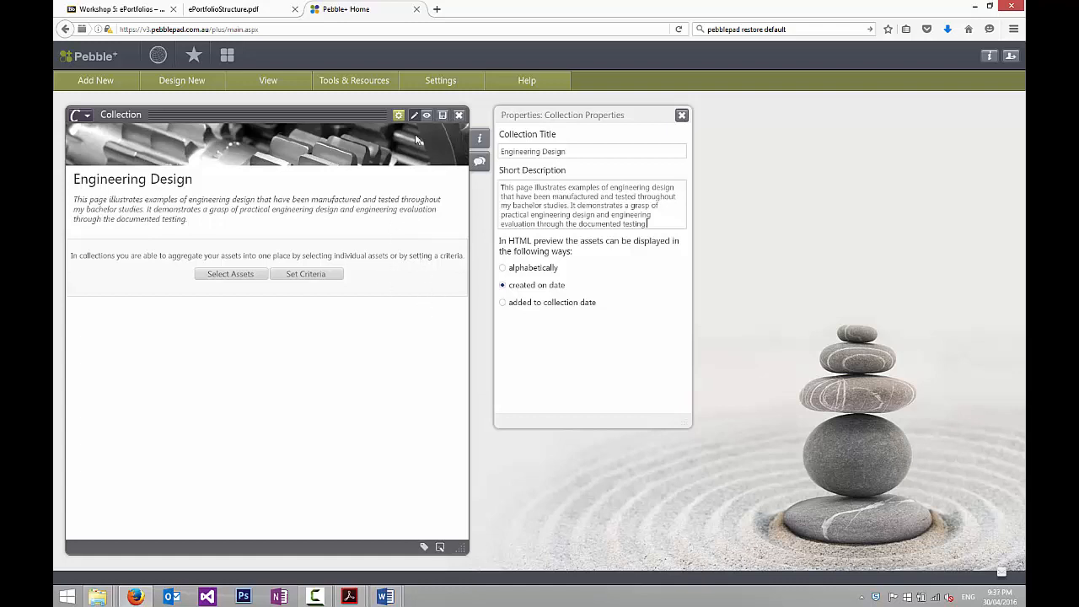
click(442, 116)
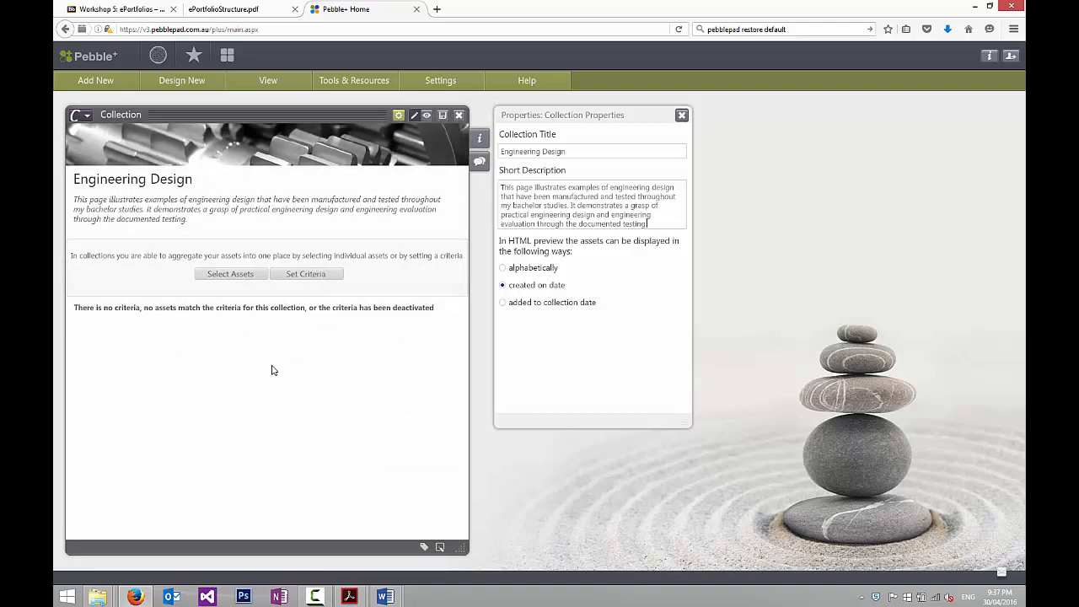
click(458, 114)
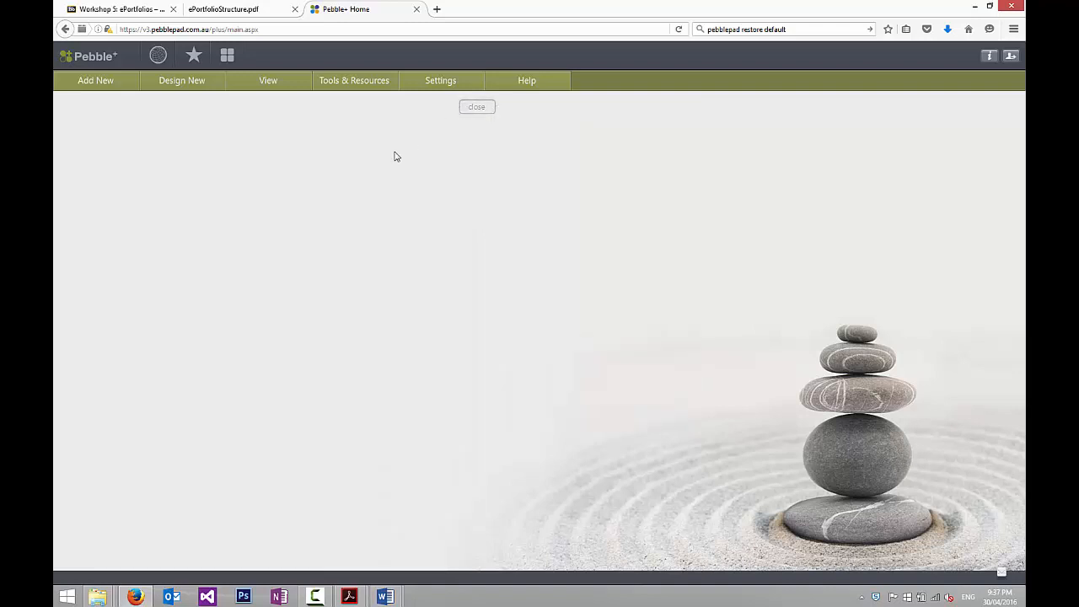
click(226, 54)
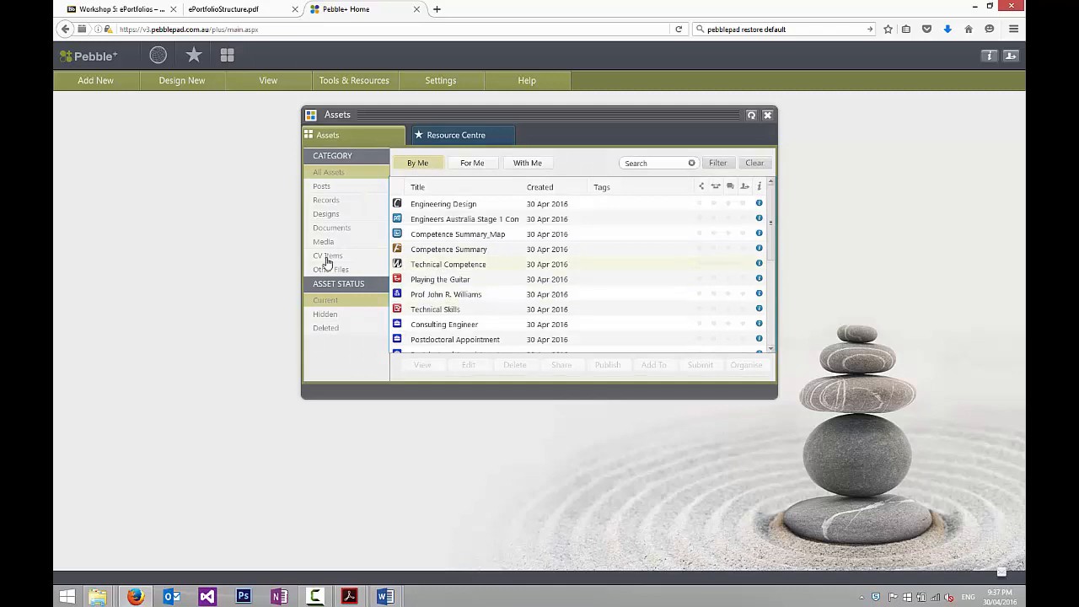
- Create a new collection titled "Engineering Analysis"
click(178, 85)
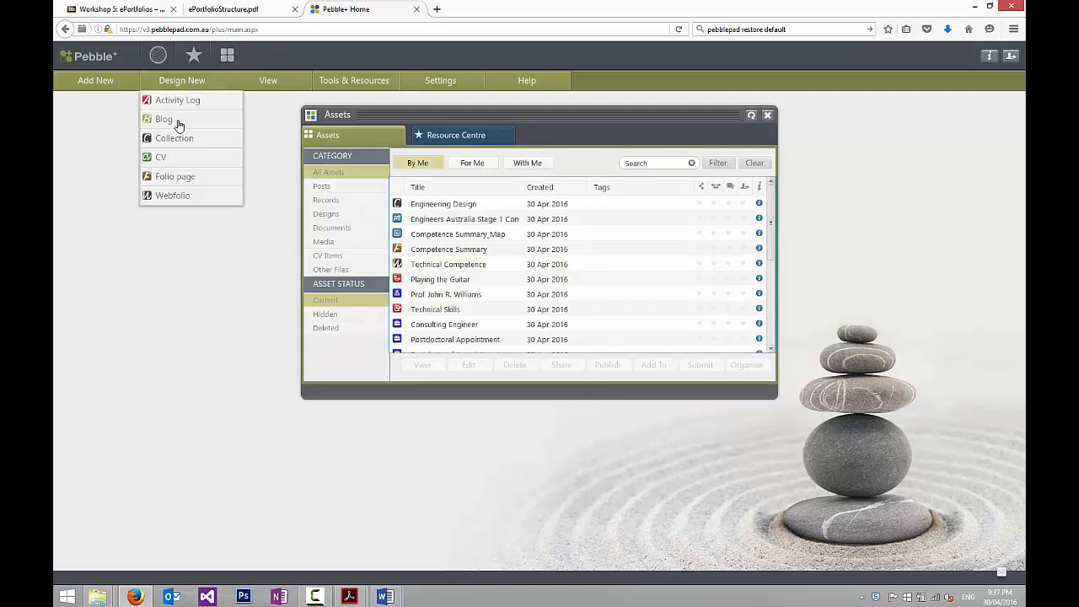
click(170, 141)
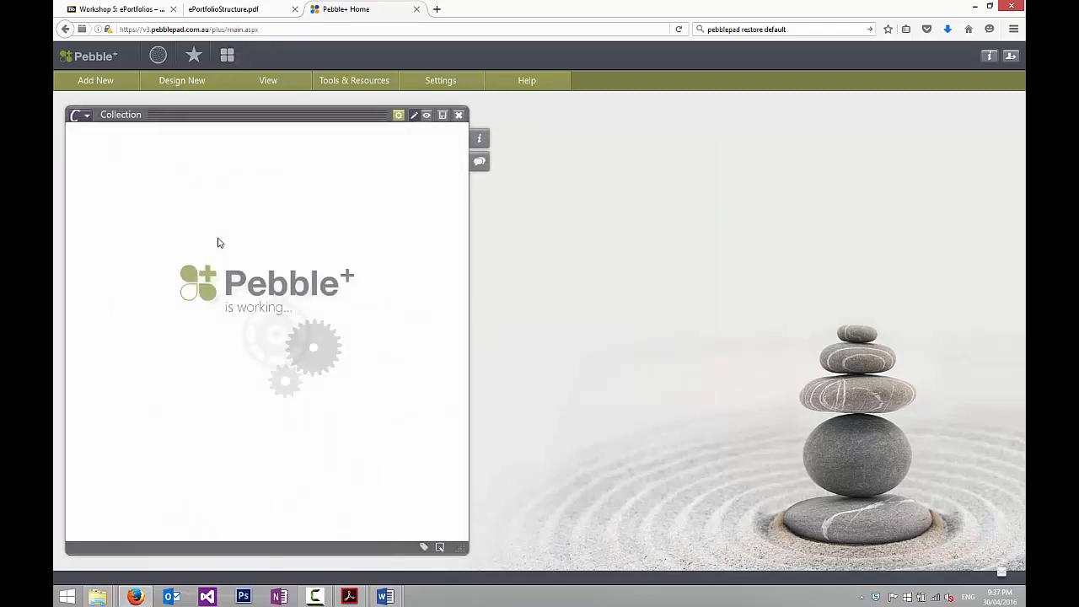
click(549, 153)
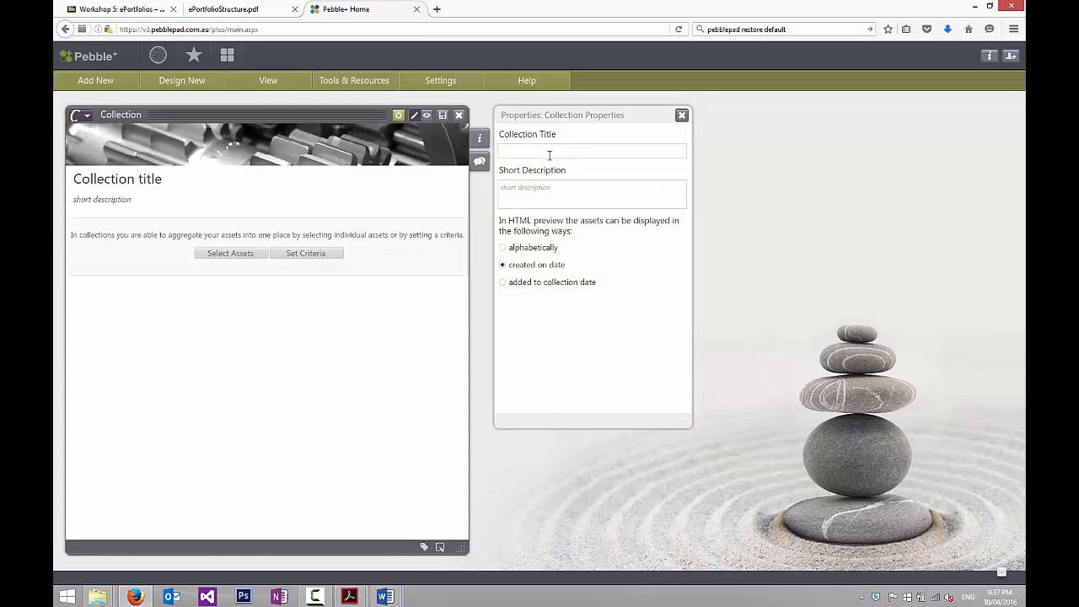
text(Engin)
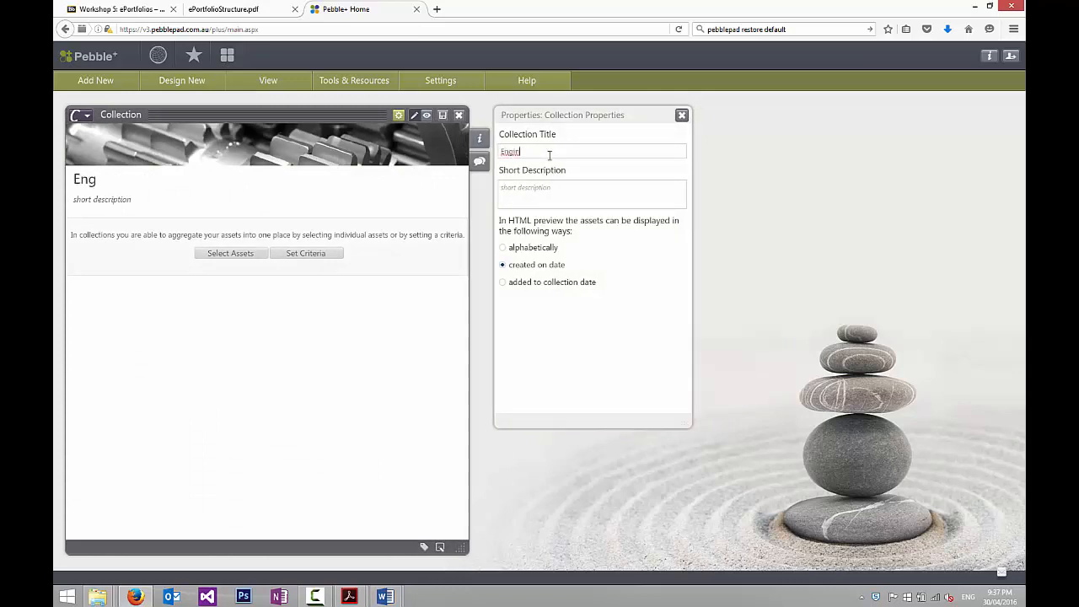
text(eering Analysis)
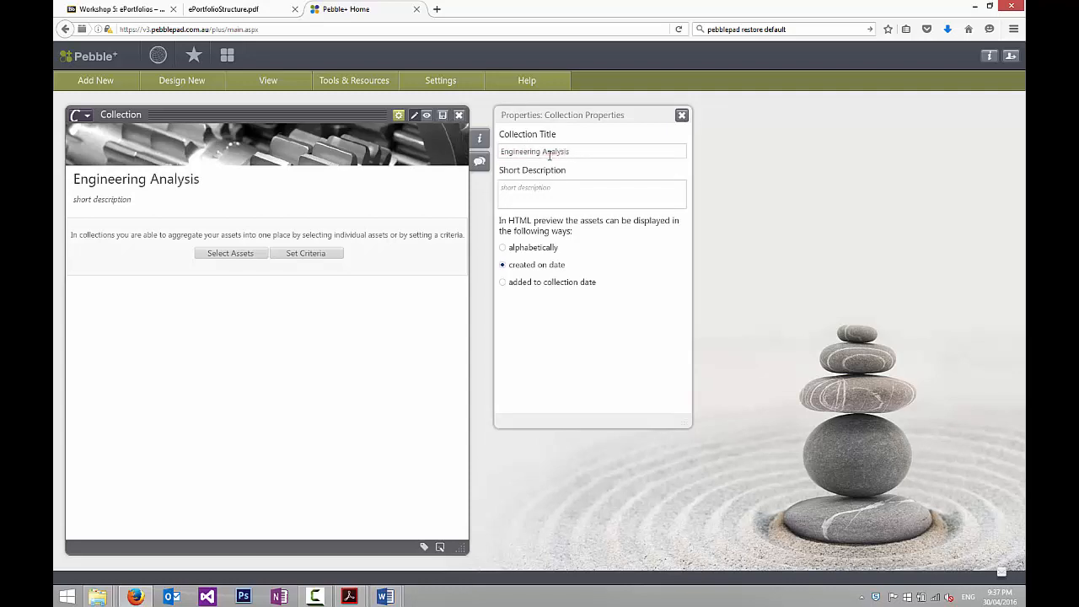
- Paste the copied text as short description and reword it to "This page illustrates examples of engineering analysis that I have completed during my bachelor studies."
click(522, 191)
key(ctrl+v)
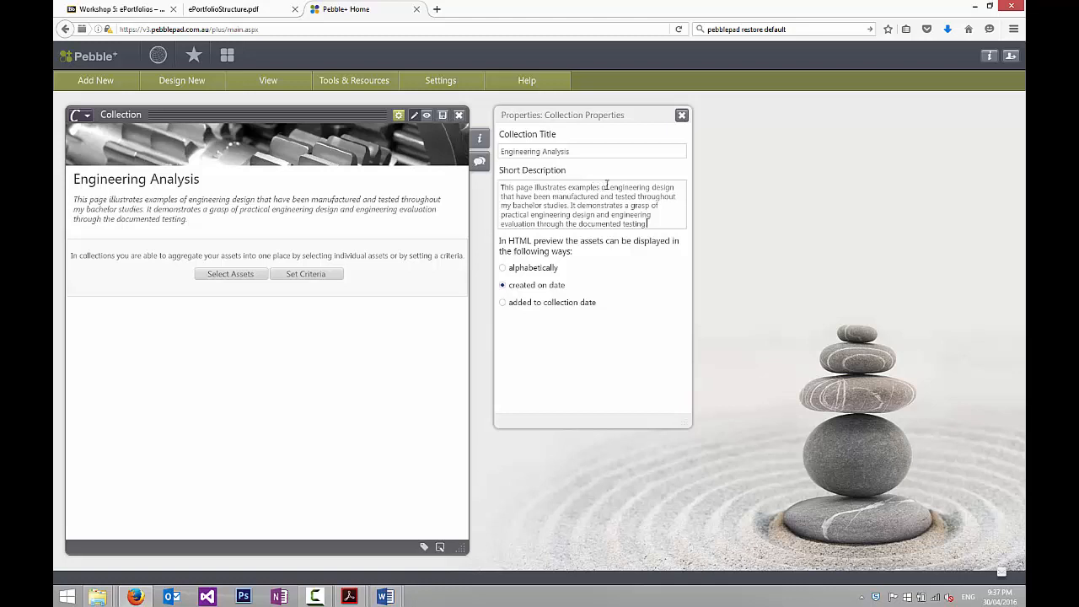
drag(651, 187, 660, 228)
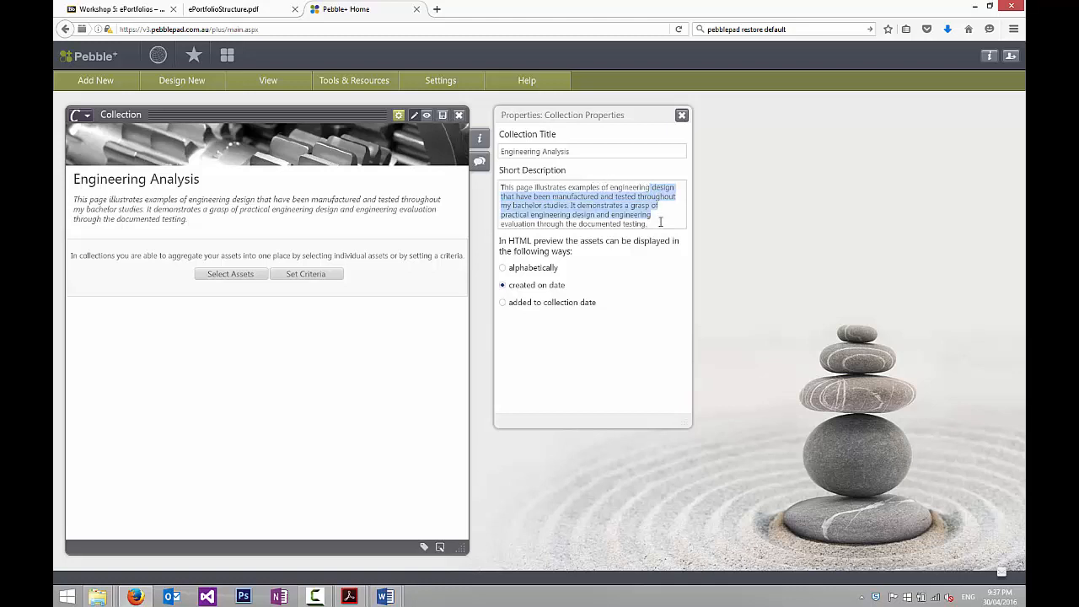
key(BackSpace)
text(anal)
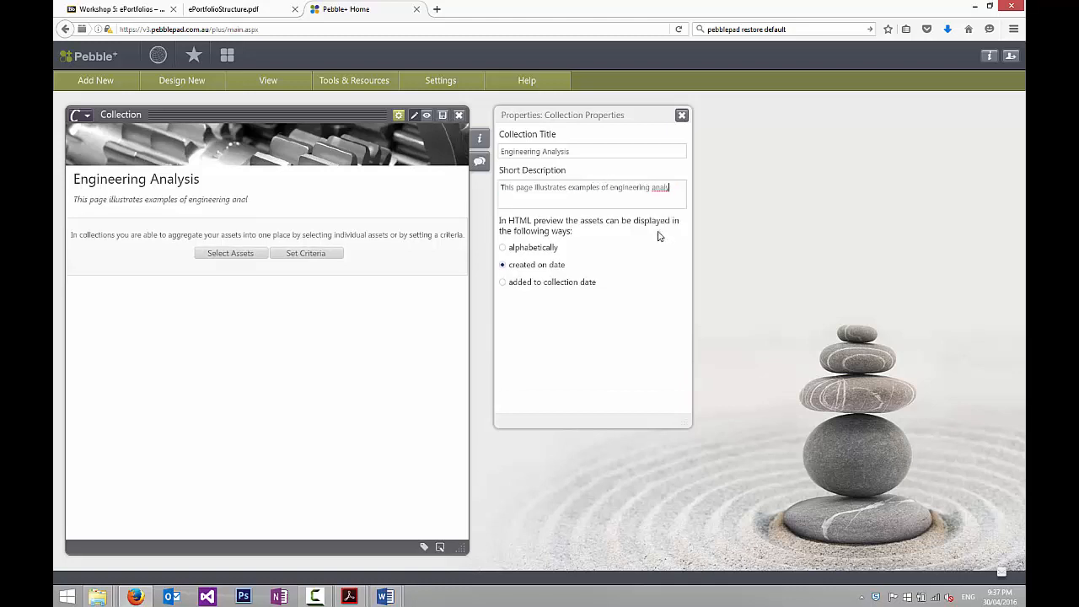
text(ysis that I have comp)
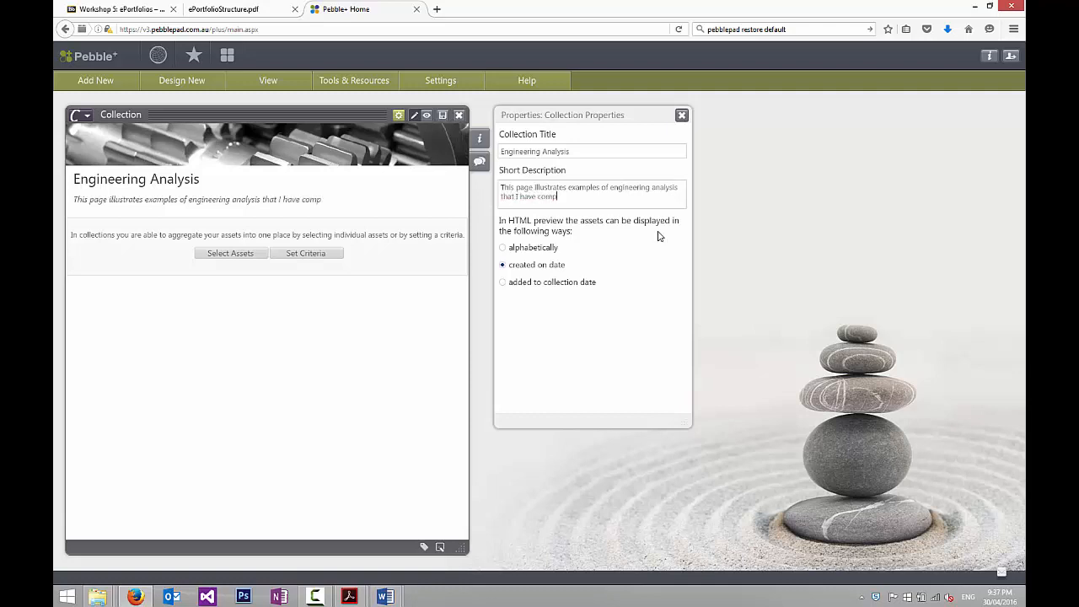
text(leted during my bachelor s)
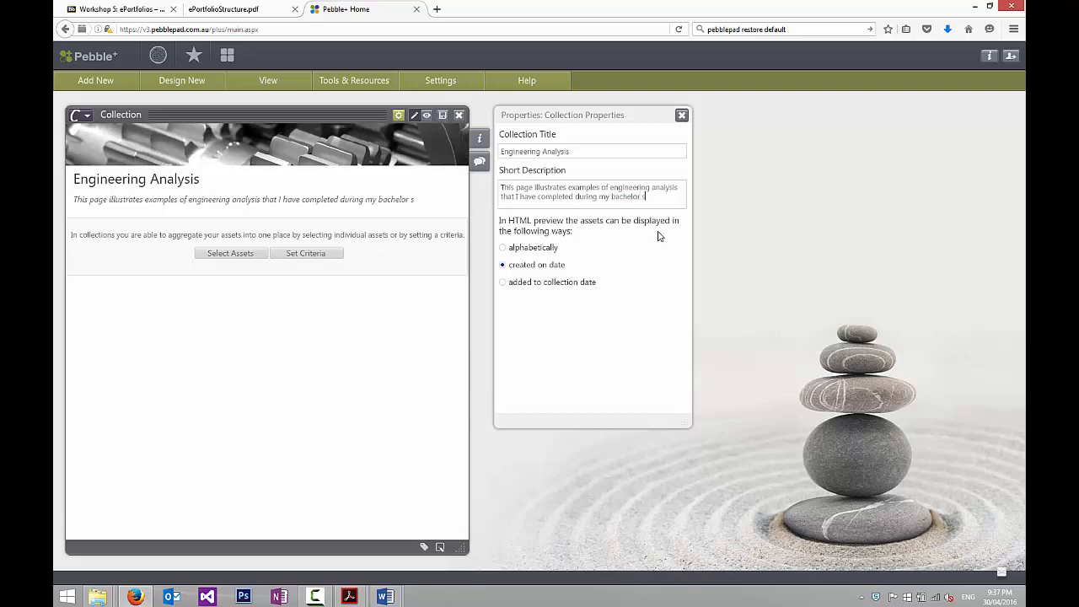
text(tudies.)
- Add the line "CONTENT UNDER DEVELOPMENT" to the short description, then save and close the Engineering Analysis collection
key(Return)
text(CONTENT UND)
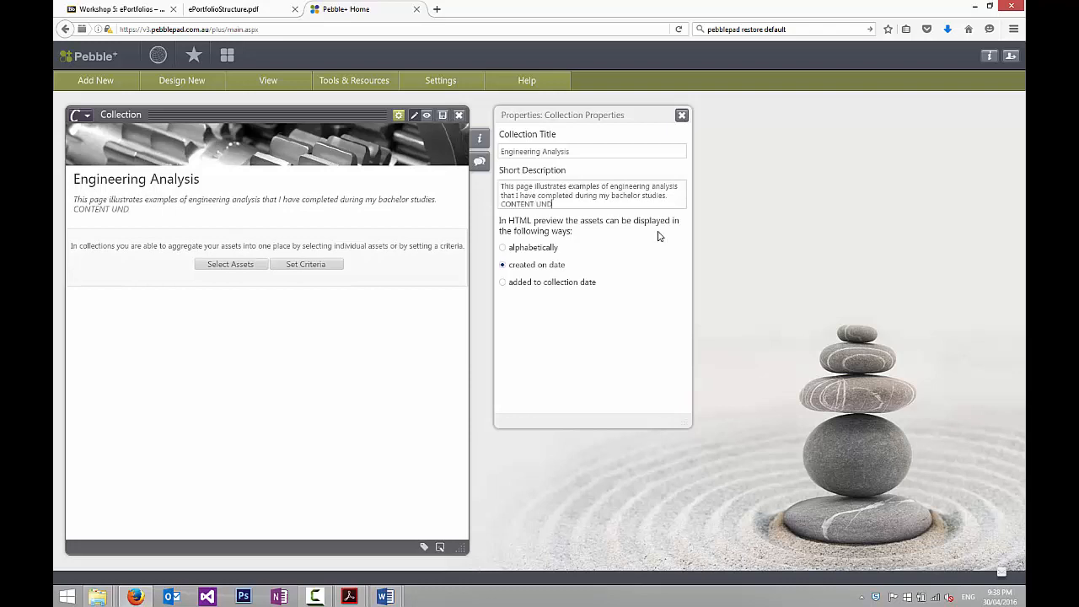
text(ER DEVELOPMENT)
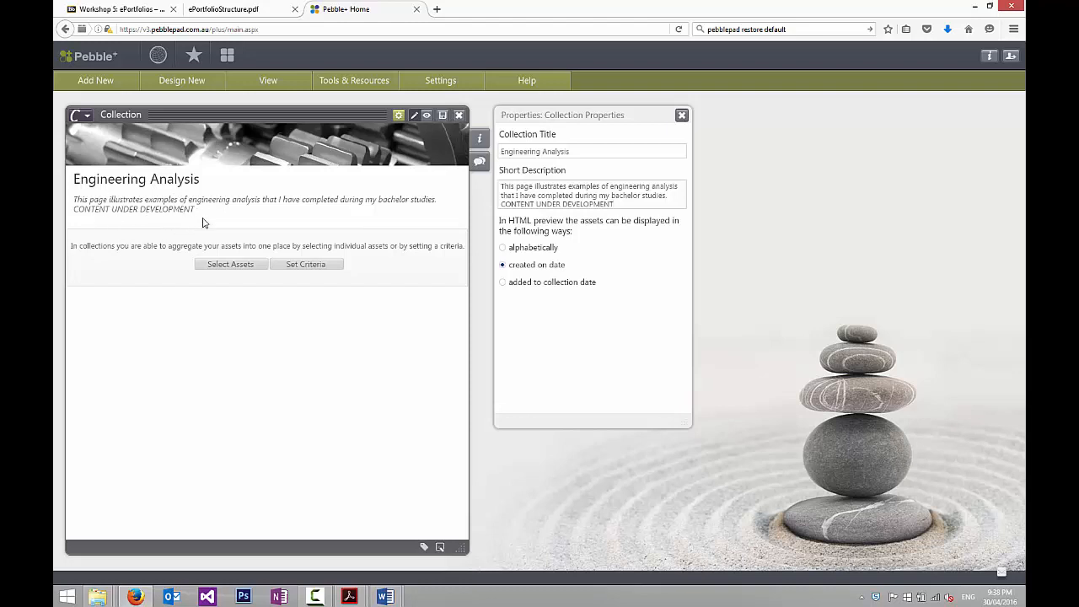
click(442, 115)
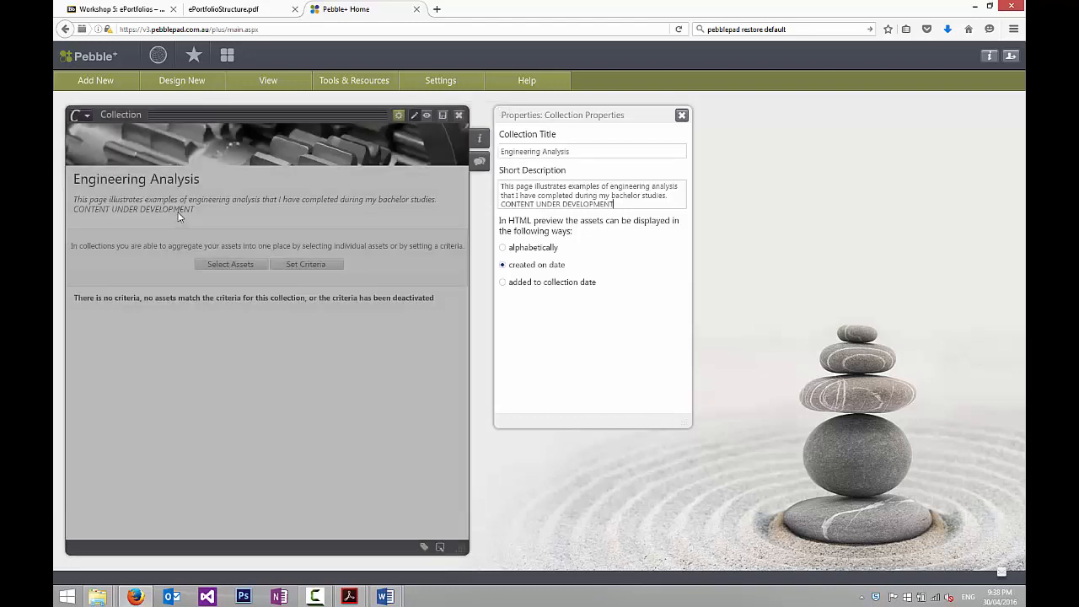
click(458, 115)
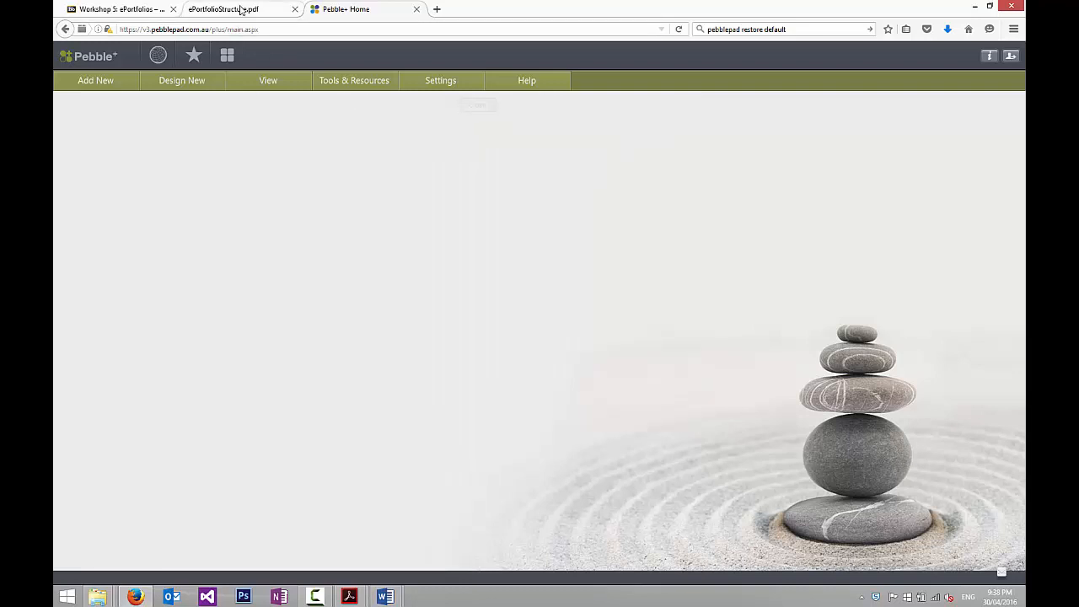
- Check the ePortfolioStructure.pdf chart for the section after Engineering Analysis and start a new collection in PebblePad
click(241, 9)
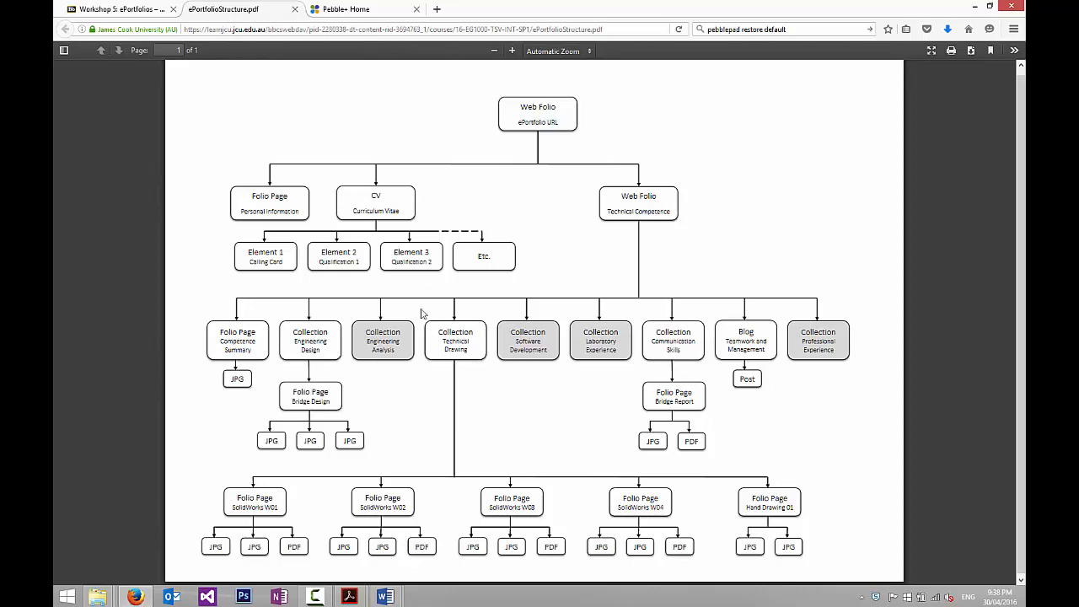
click(344, 11)
click(187, 82)
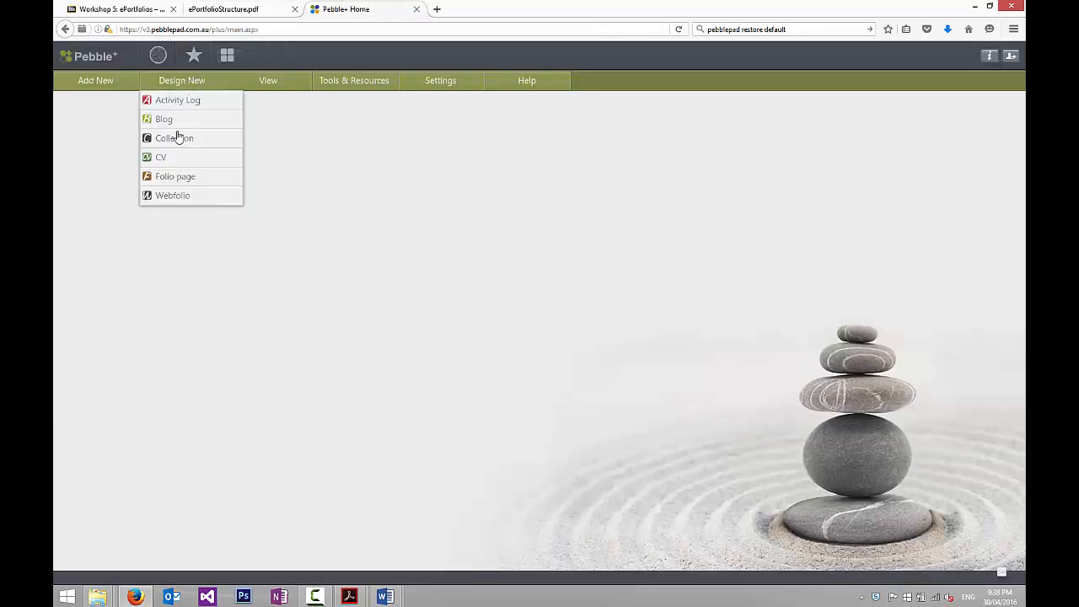
click(168, 143)
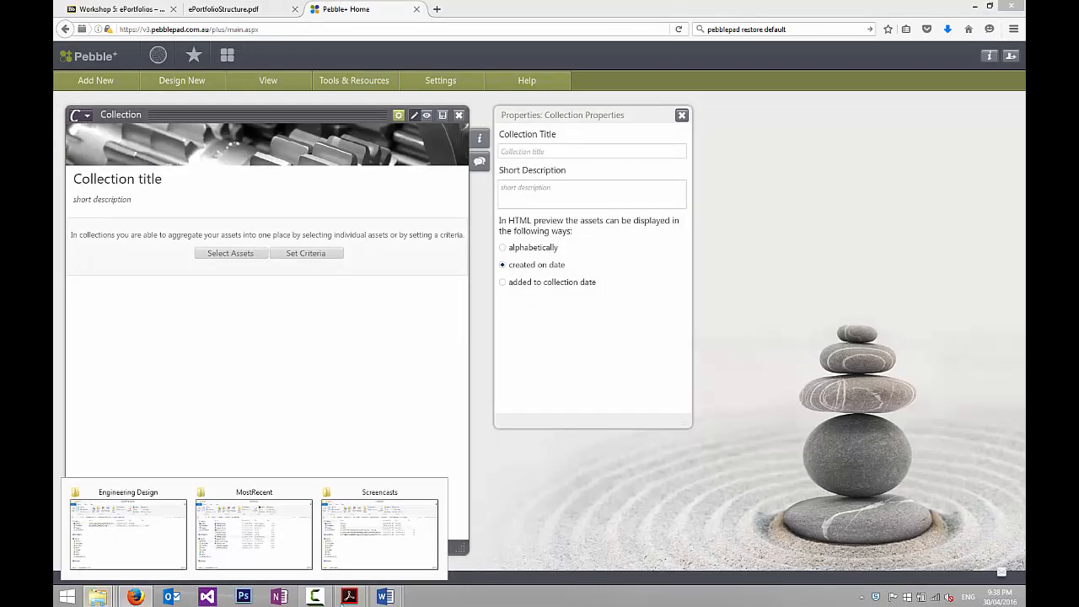
- Close the two open Word documents and open Technical Drawing_Text.docx from the Technical Competence > Technical Drawing folder
mouse_move(386, 595)
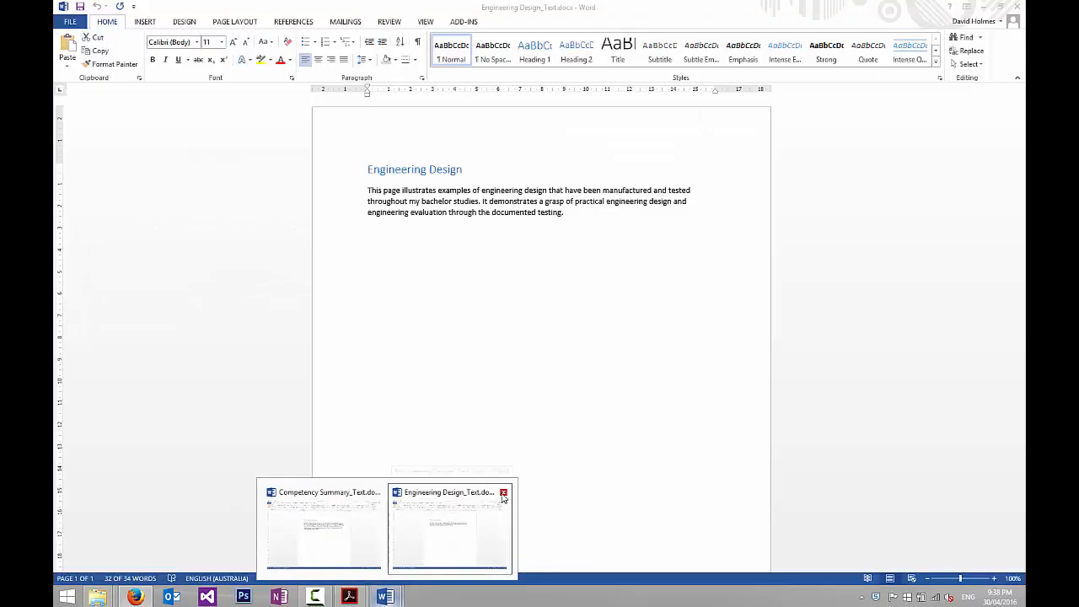
click(503, 492)
click(440, 494)
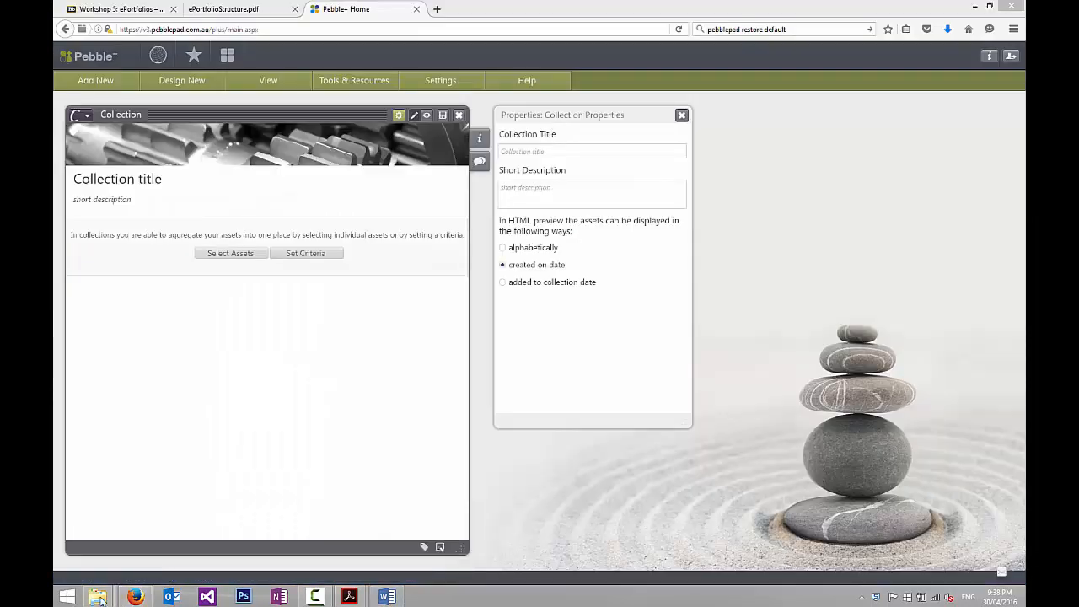
mouse_move(97, 596)
click(125, 497)
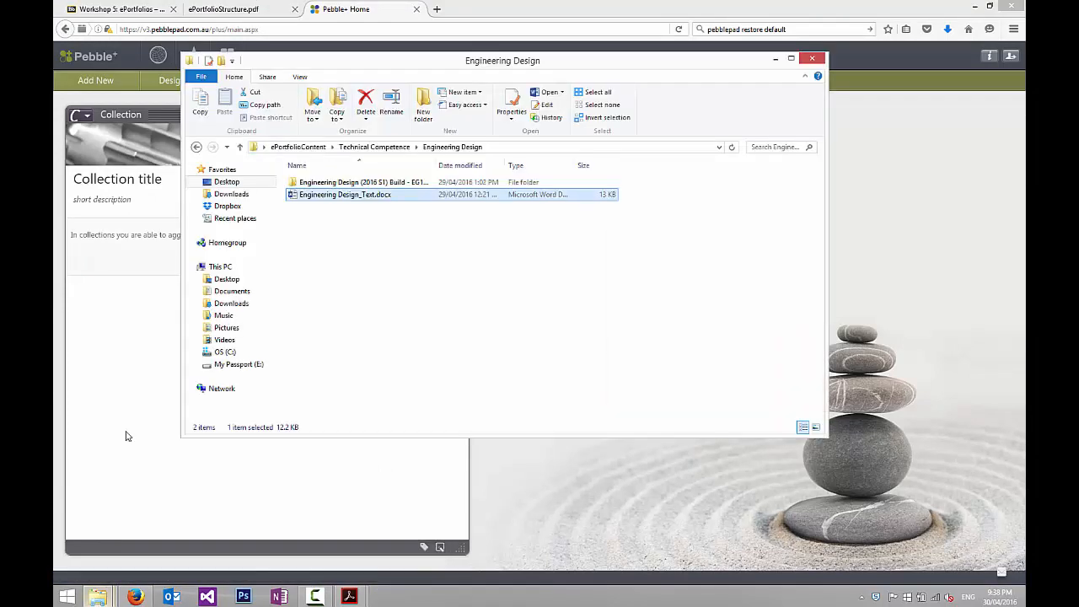
click(377, 149)
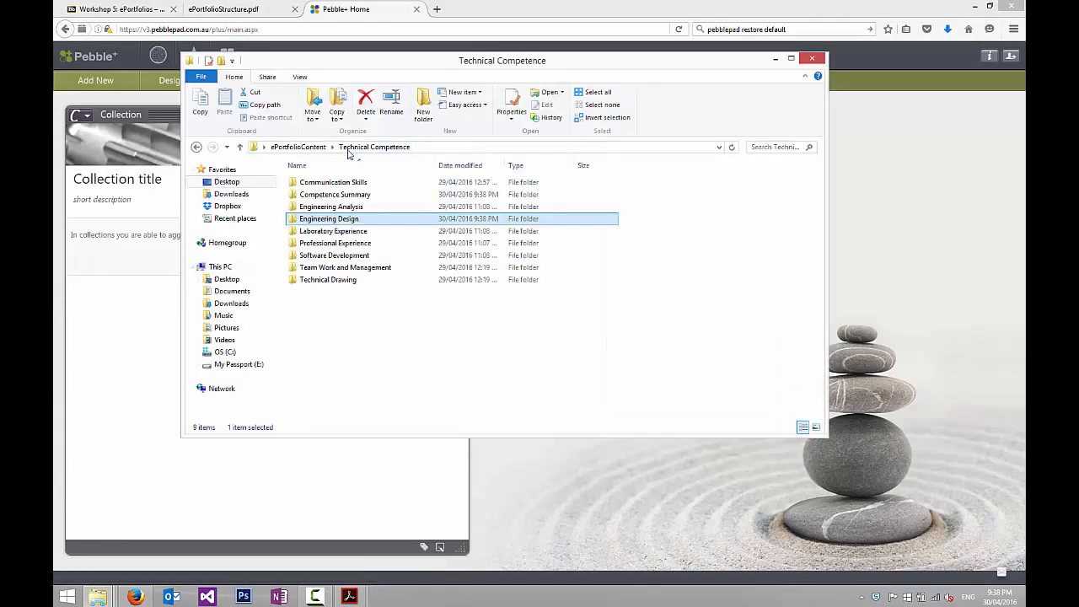
double_click(329, 279)
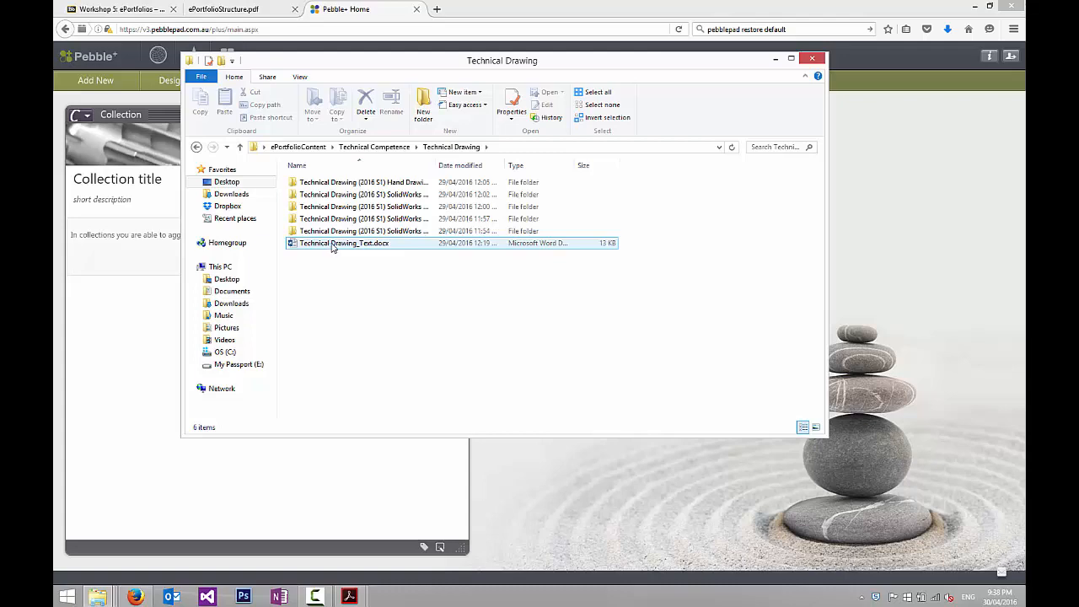
double_click(328, 247)
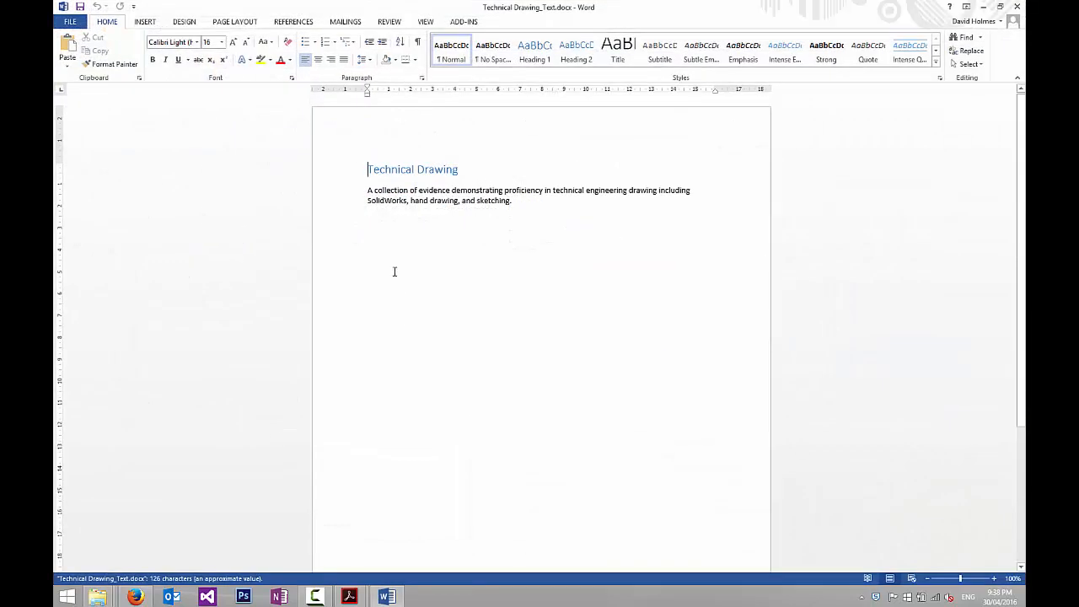
- Copy the "Technical Drawing" heading from the Word document into the new collection's title in Firefox
triple_click(429, 168)
key(ctrl+c)
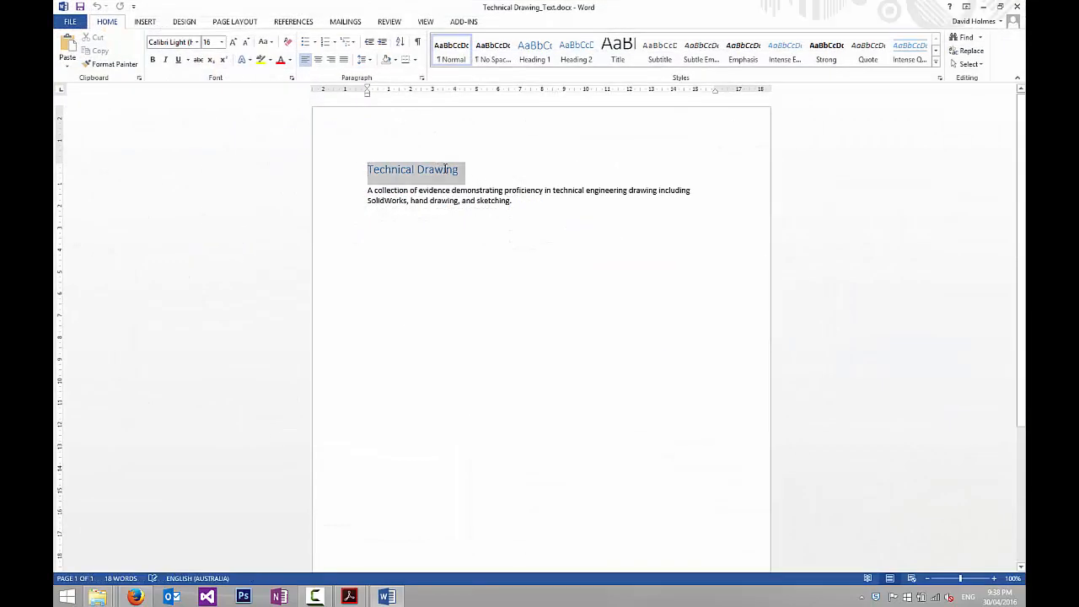
click(135, 596)
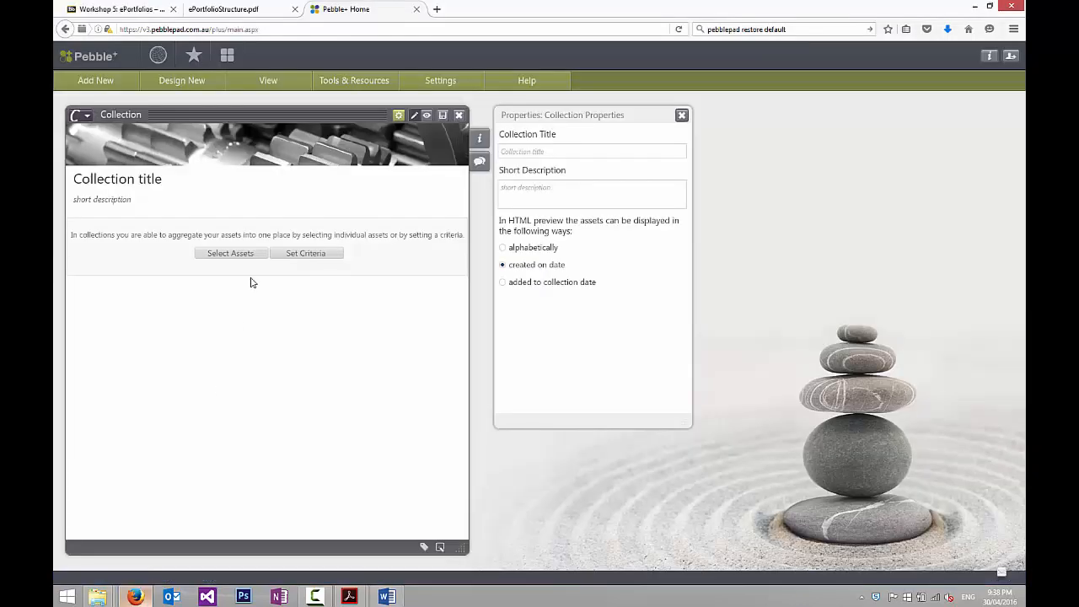
click(526, 152)
key(ctrl+v)
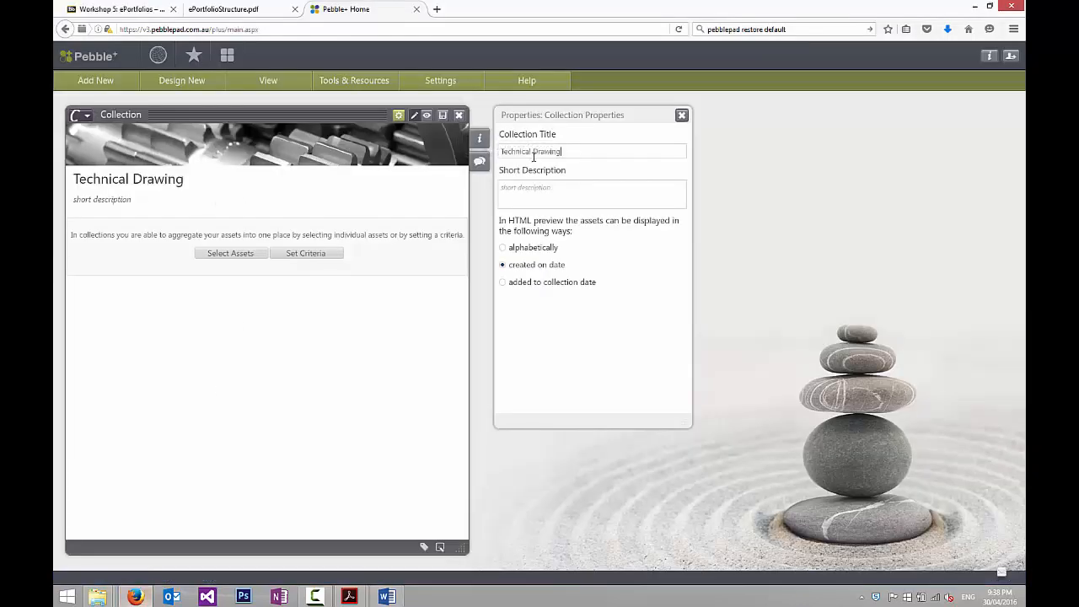
- Copy the paragraph below the heading in Technical Drawing_Text.docx into the collection's short description in Firefox and save the collection
click(387, 595)
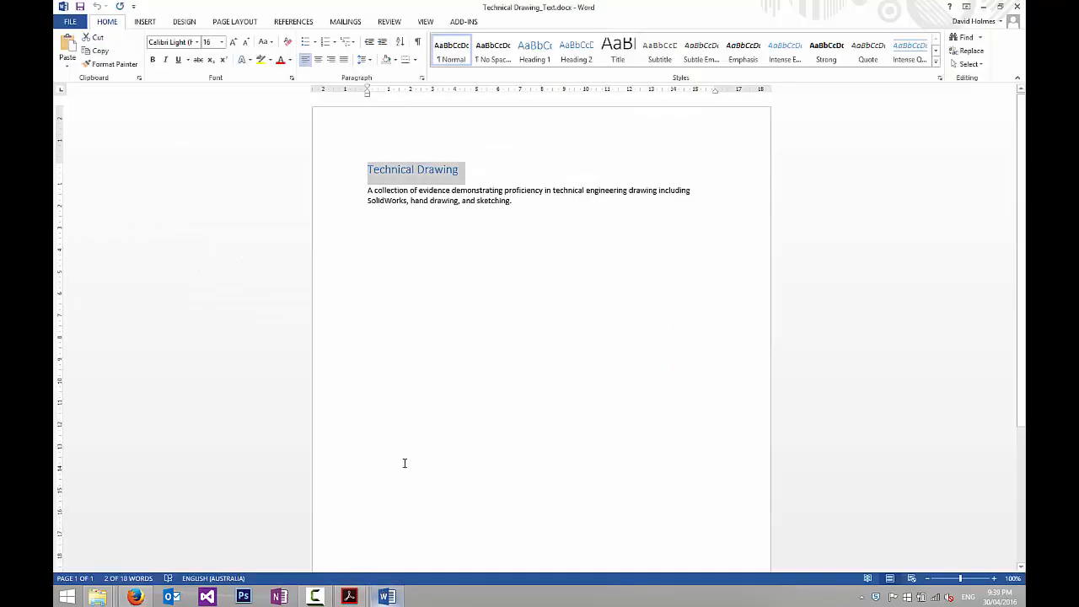
drag(368, 190, 513, 204)
key(ctrl+c)
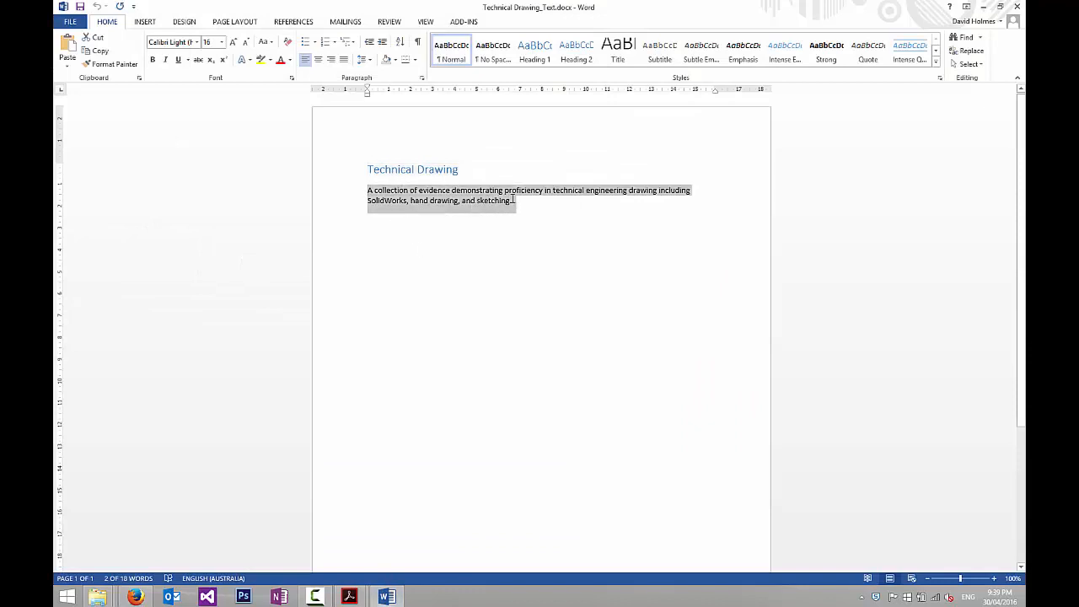
click(134, 596)
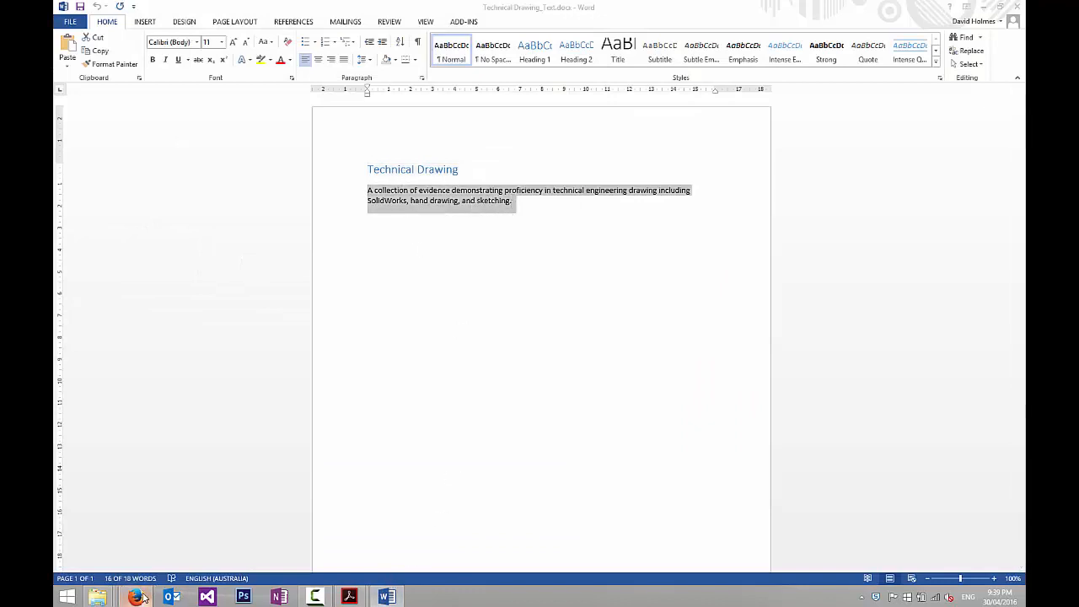
click(537, 188)
key(ctrl+v)
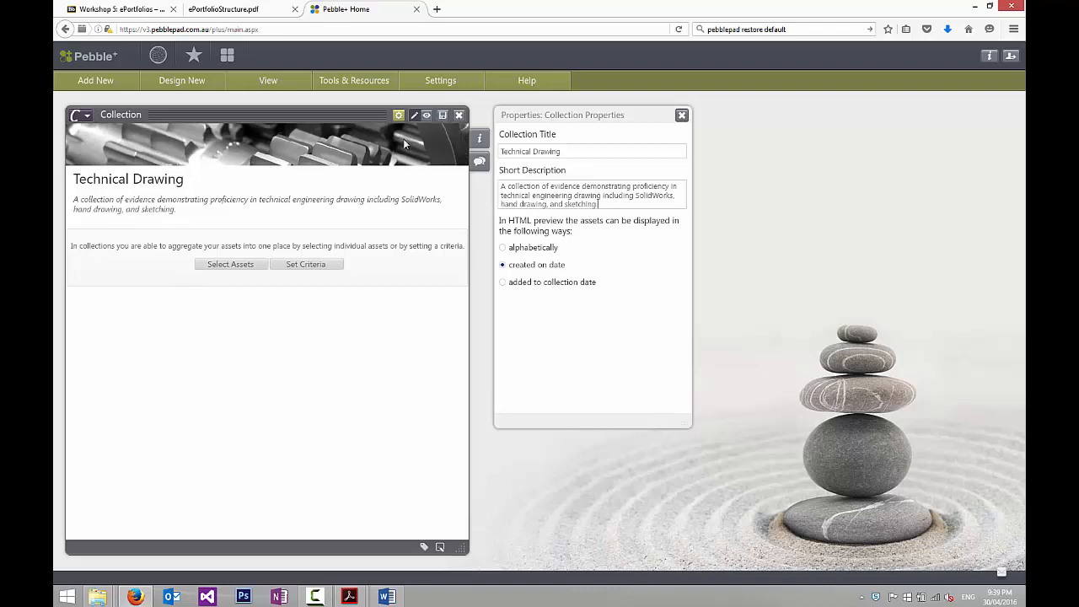
click(442, 117)
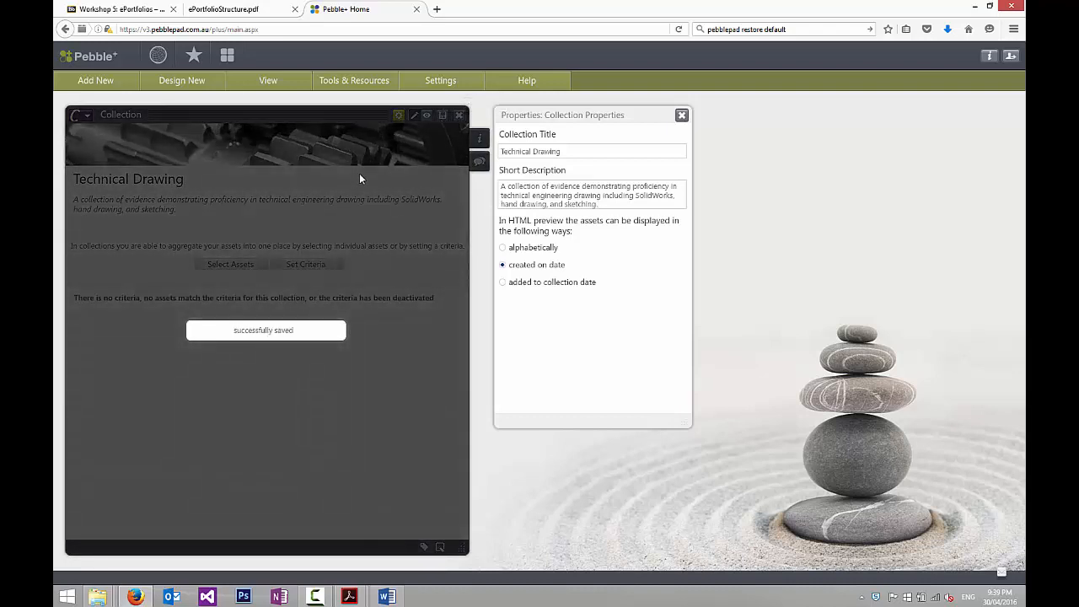
- Close the Technical Drawing collection, then create a new collection titled "Software Development" following the ePortfolioStructure.pdf chart
click(459, 115)
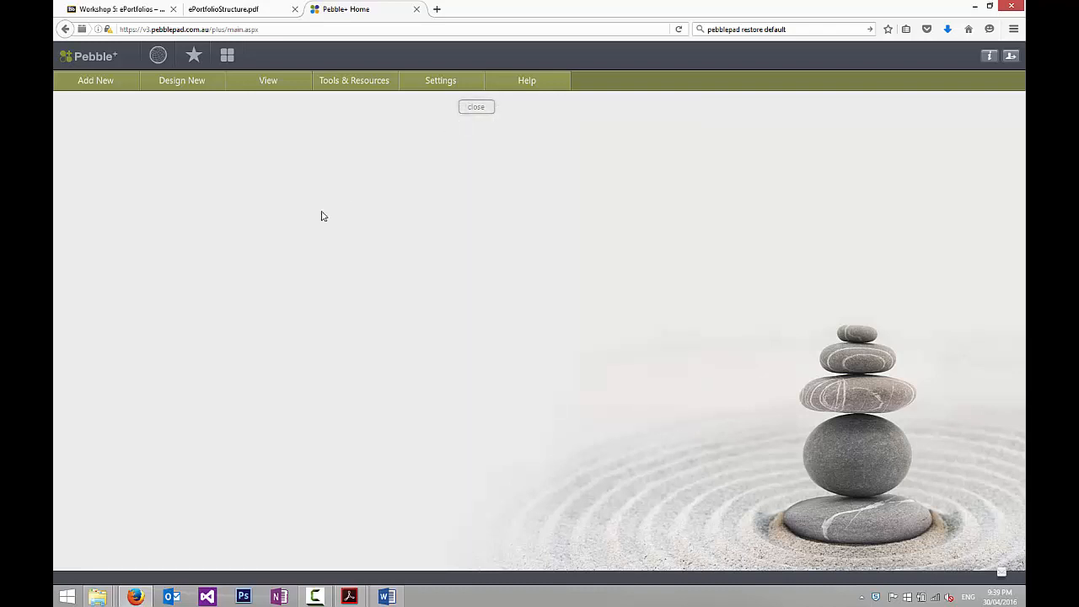
click(175, 84)
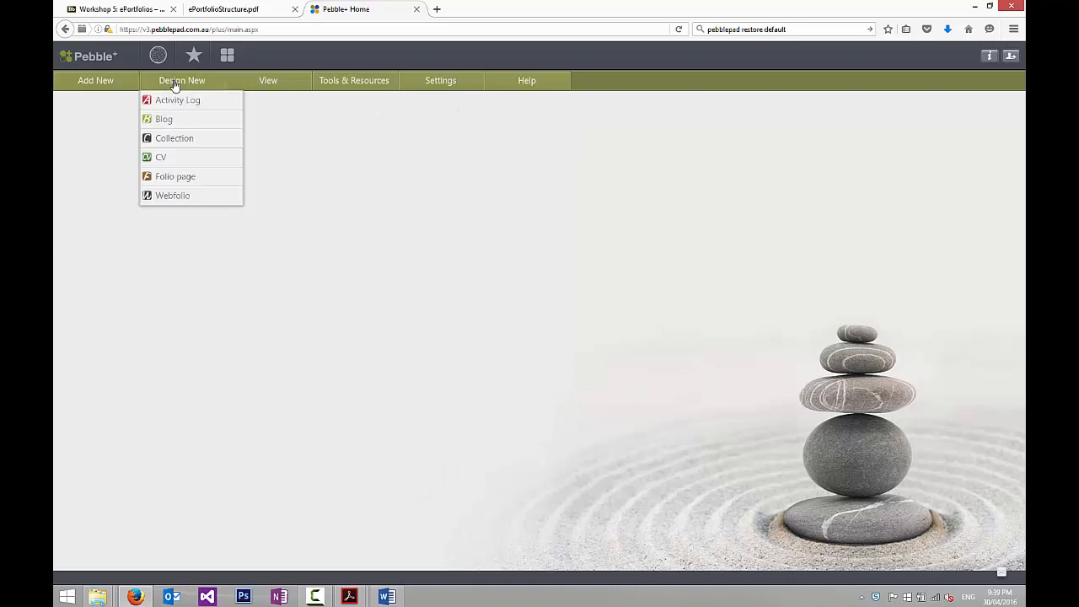
click(177, 145)
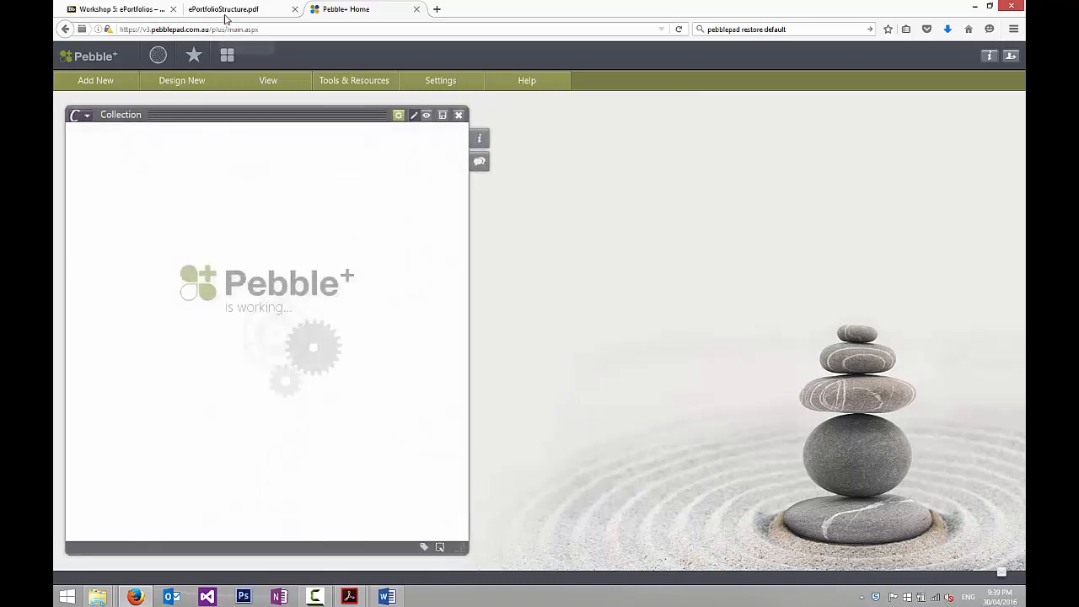
click(224, 10)
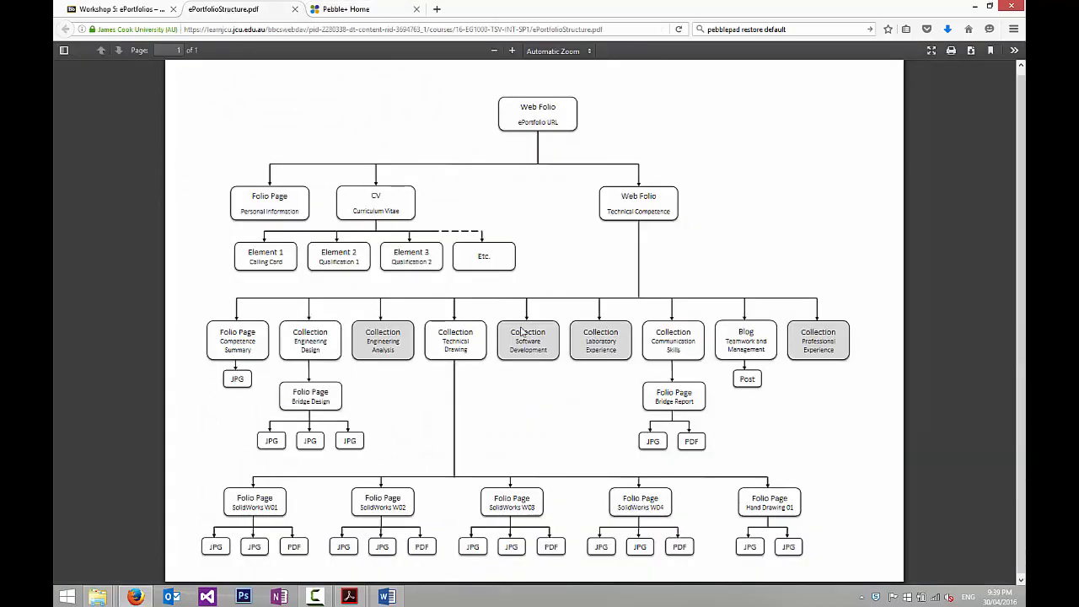
click(346, 10)
click(559, 153)
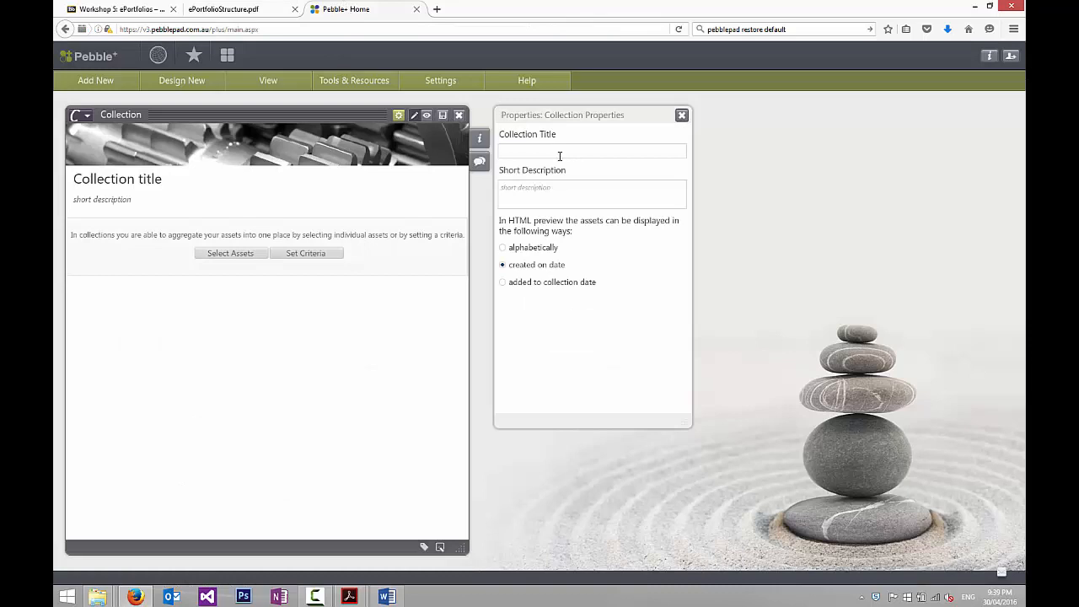
text(Software)
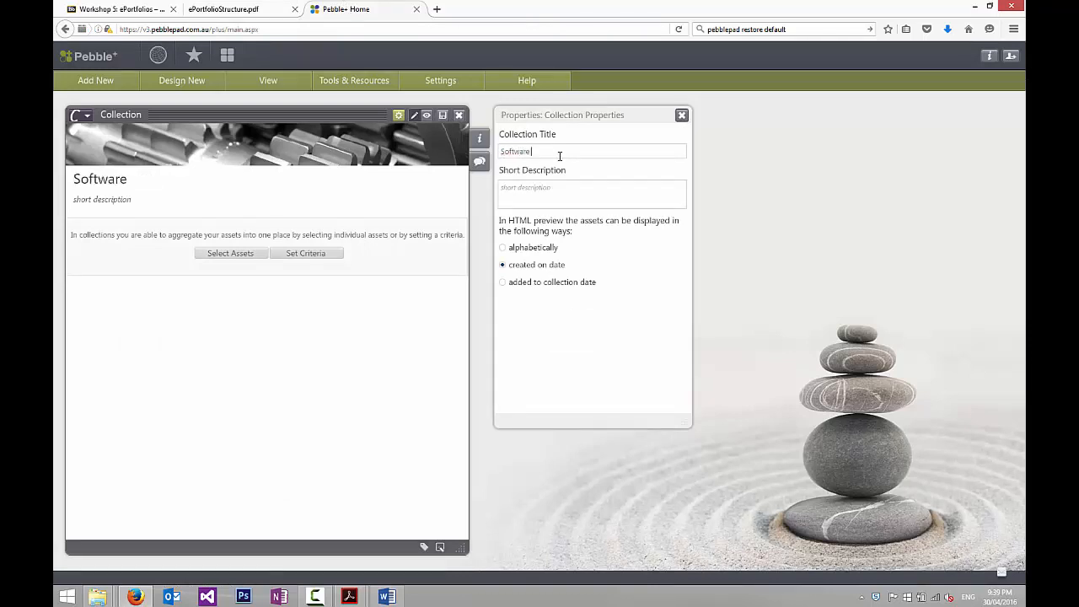
text( Development)
- Copy the description paragraph from Technical Drawing_Text.docx in Word into the Software Development collection's short description in Firefox
click(551, 194)
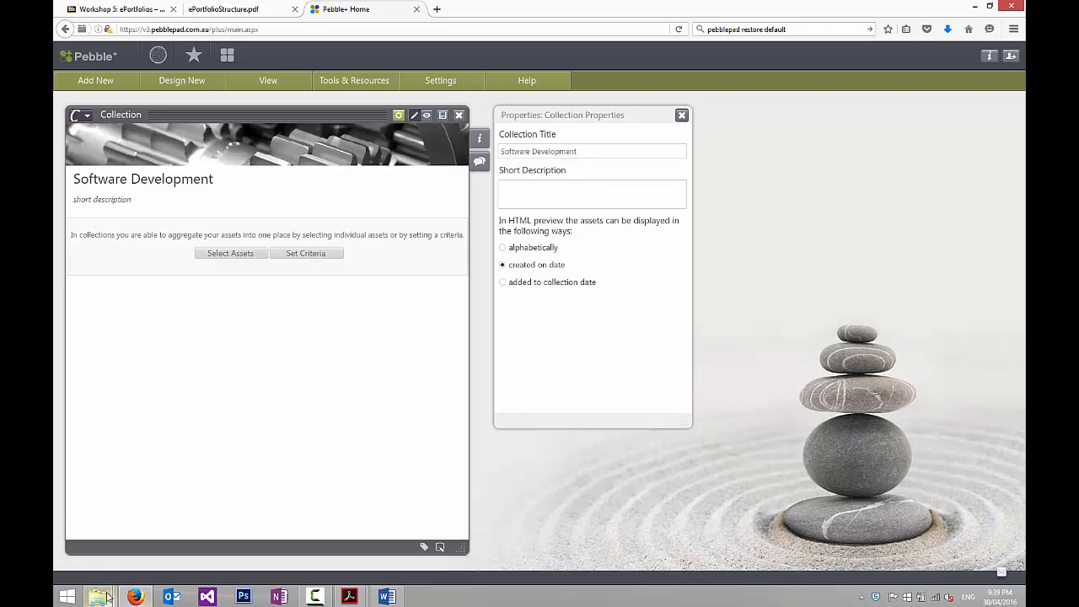
click(387, 596)
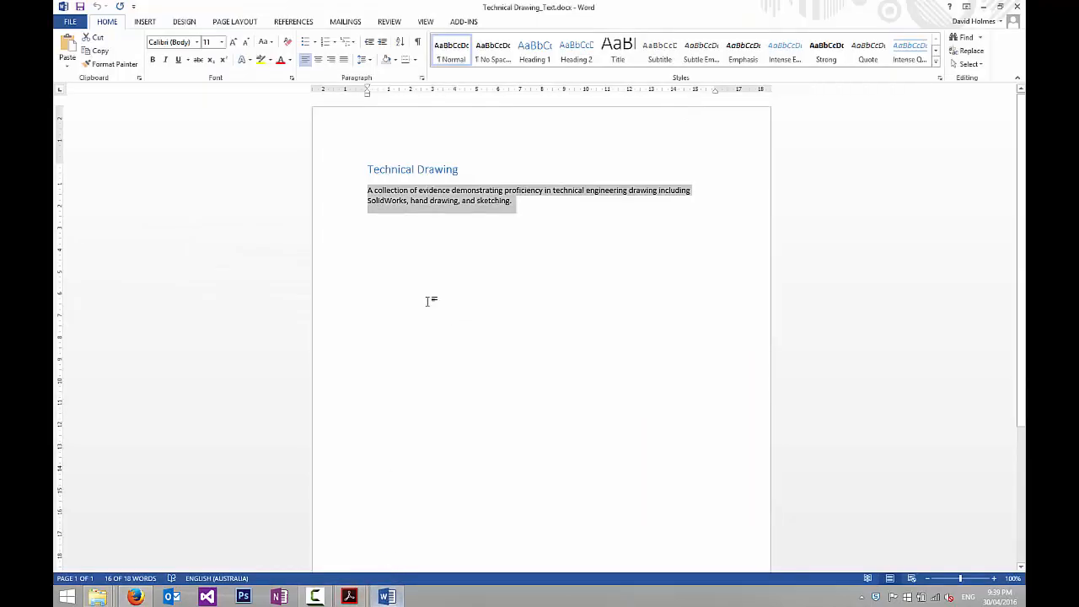
right_click(391, 198)
click(412, 216)
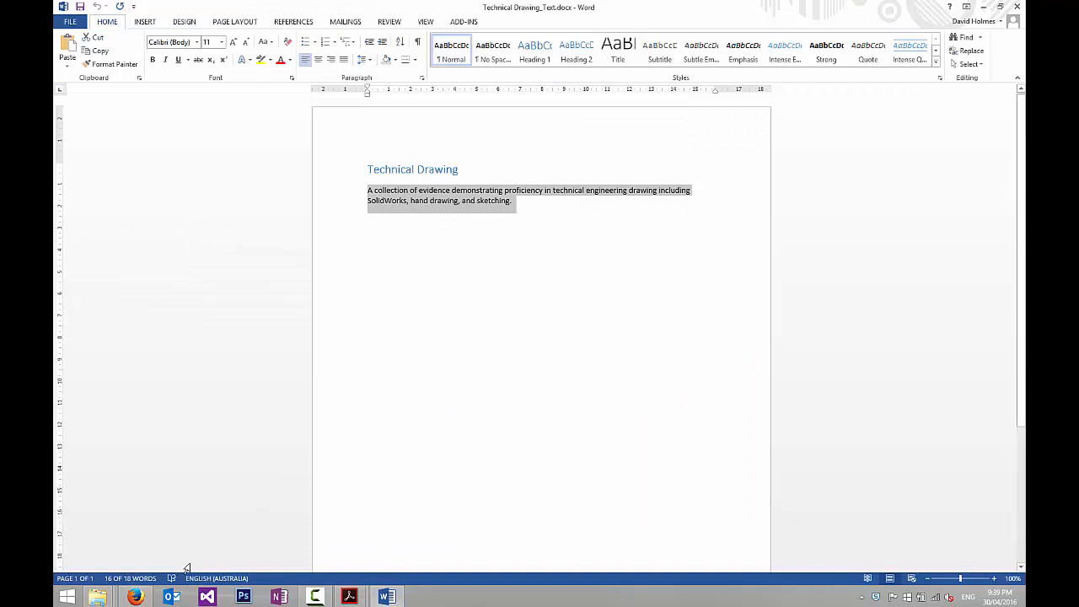
click(135, 596)
click(524, 188)
key(ctrl+v)
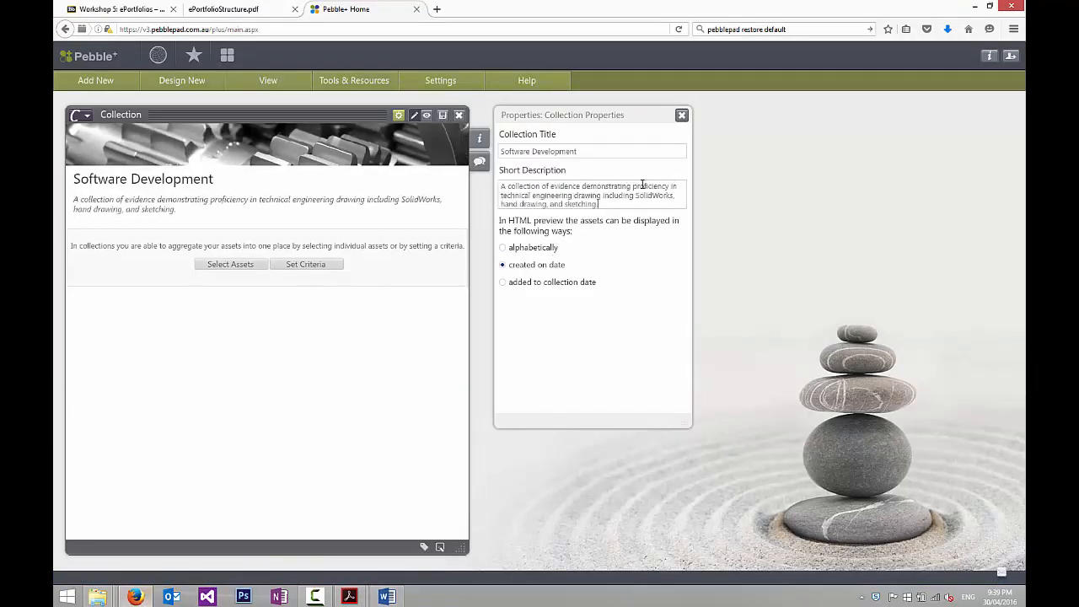
- Replace the description's text after "proficiency in" with "software development for engineering applications.", then save and close the collection
drag(499, 196, 600, 209)
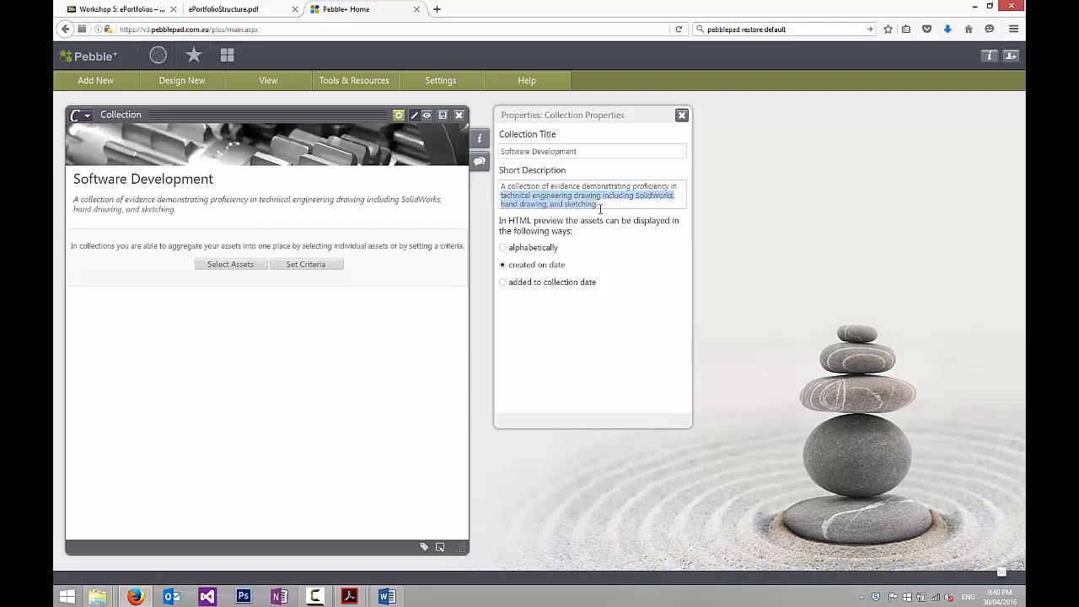
text(so)
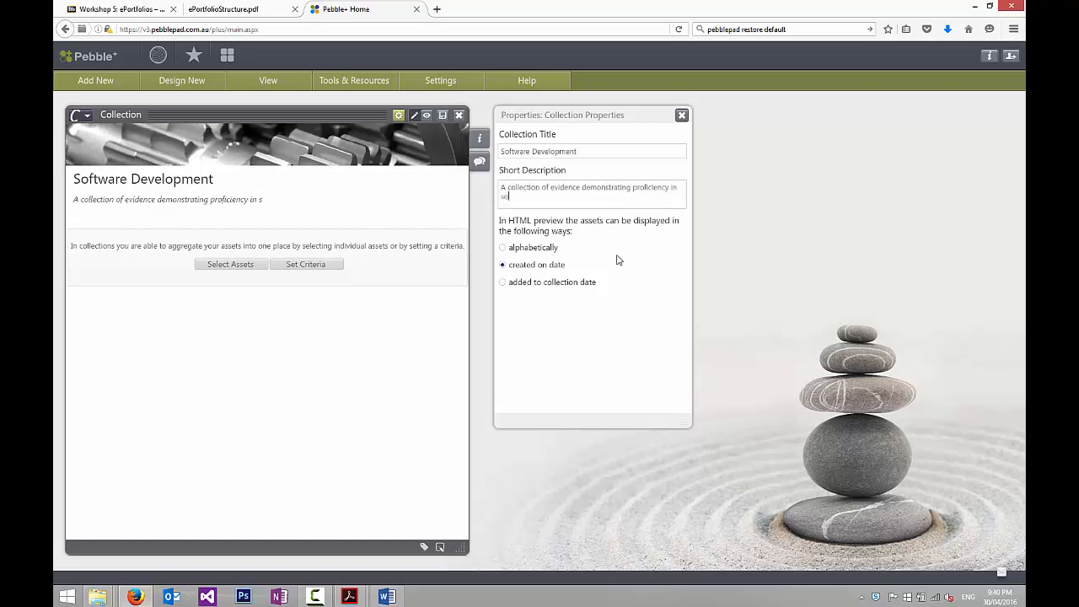
text(ftware d)
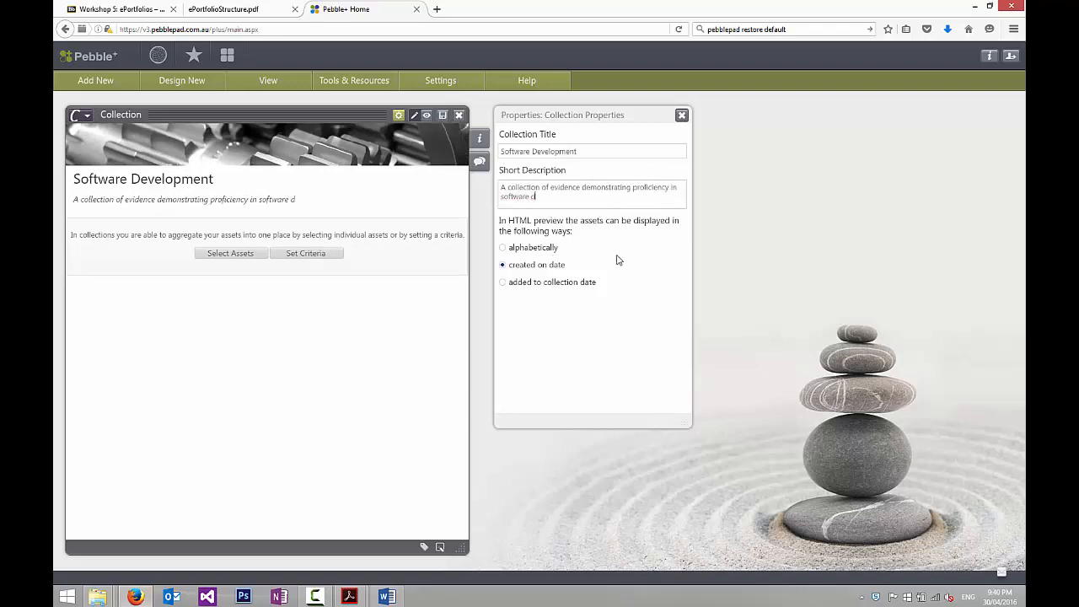
text(evelopment for engineeri)
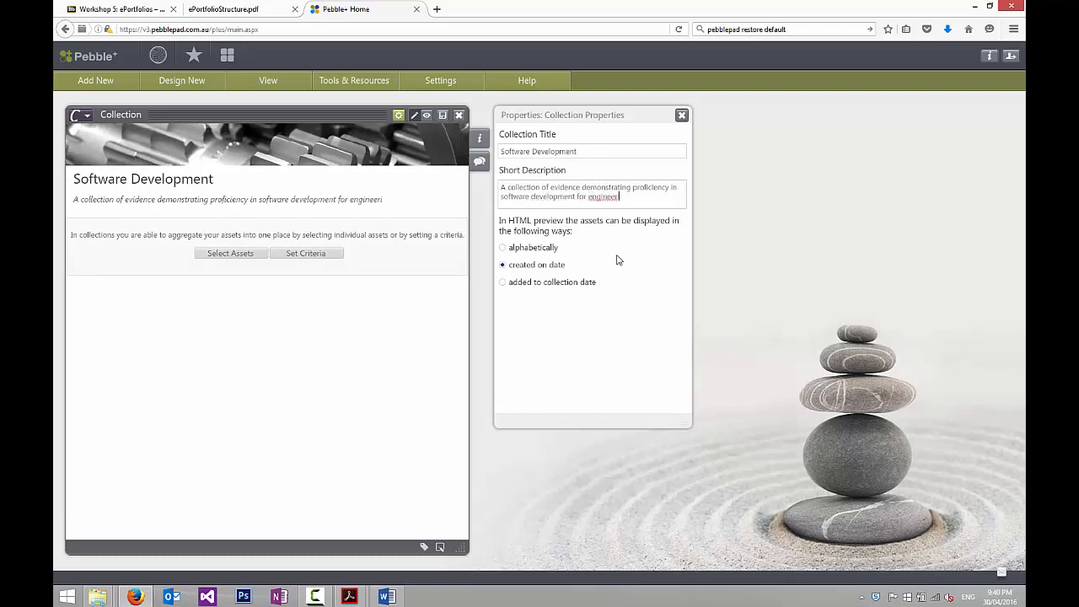
text(ng applications.)
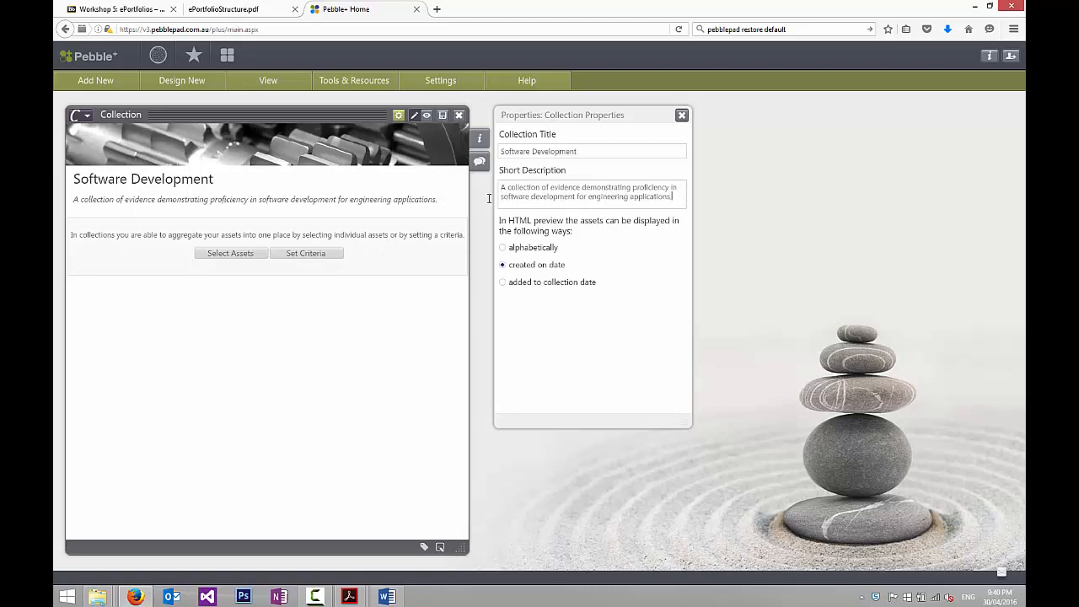
click(444, 116)
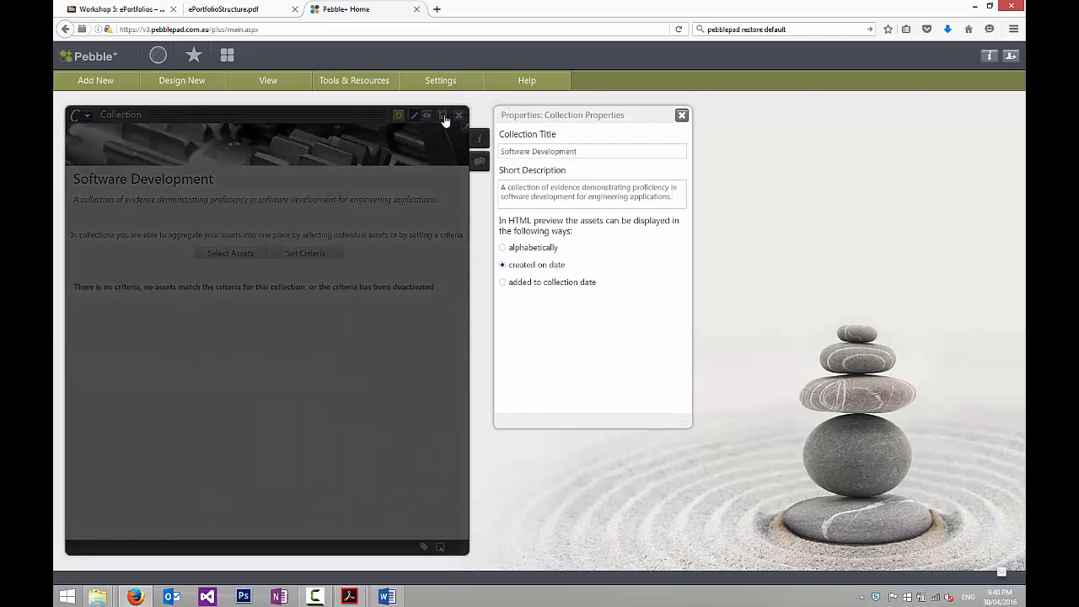
click(459, 115)
- Check the structure chart for the section after Software Development and create a new collection titled "Laboratory Experience"
click(224, 9)
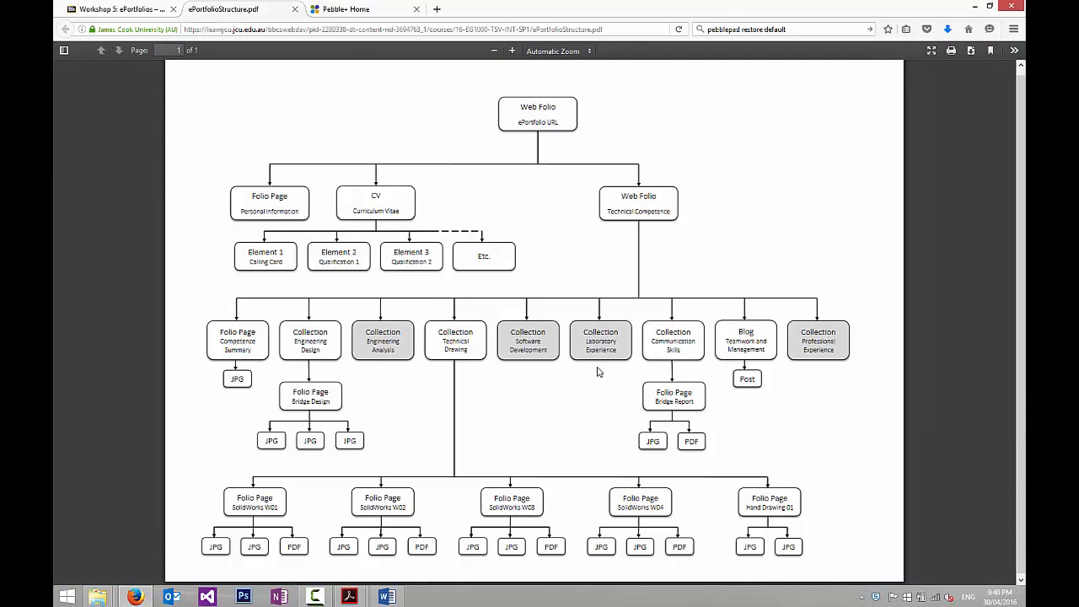
click(357, 8)
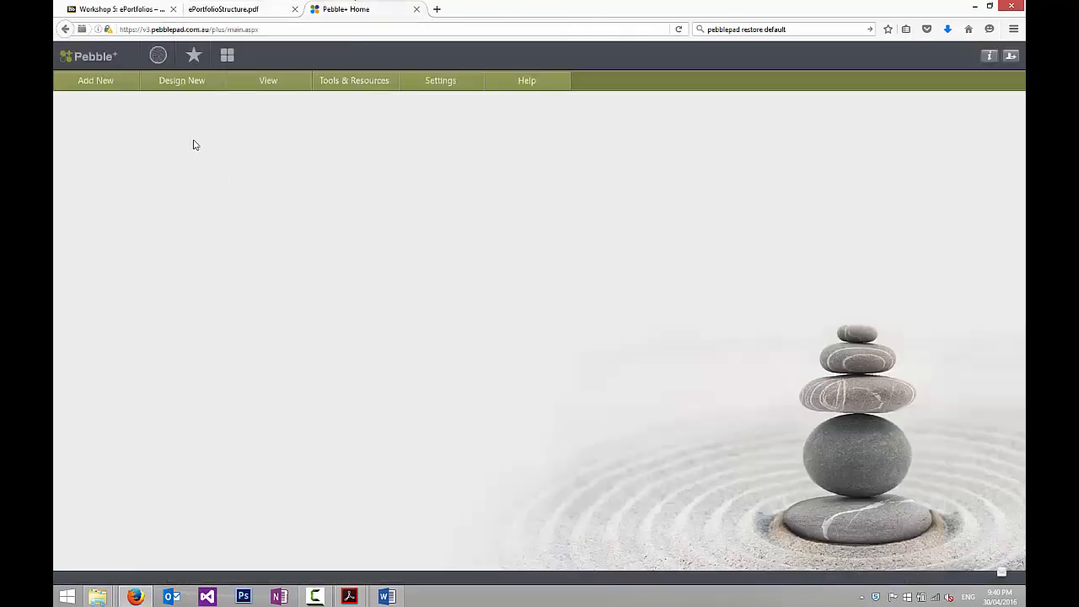
click(179, 82)
click(172, 139)
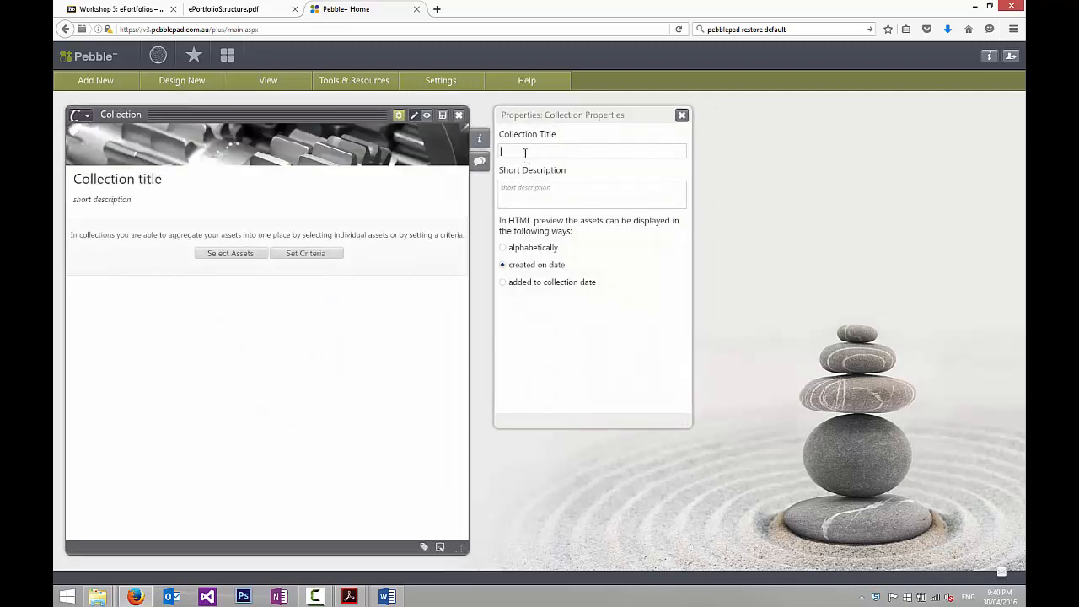
text(Labo)
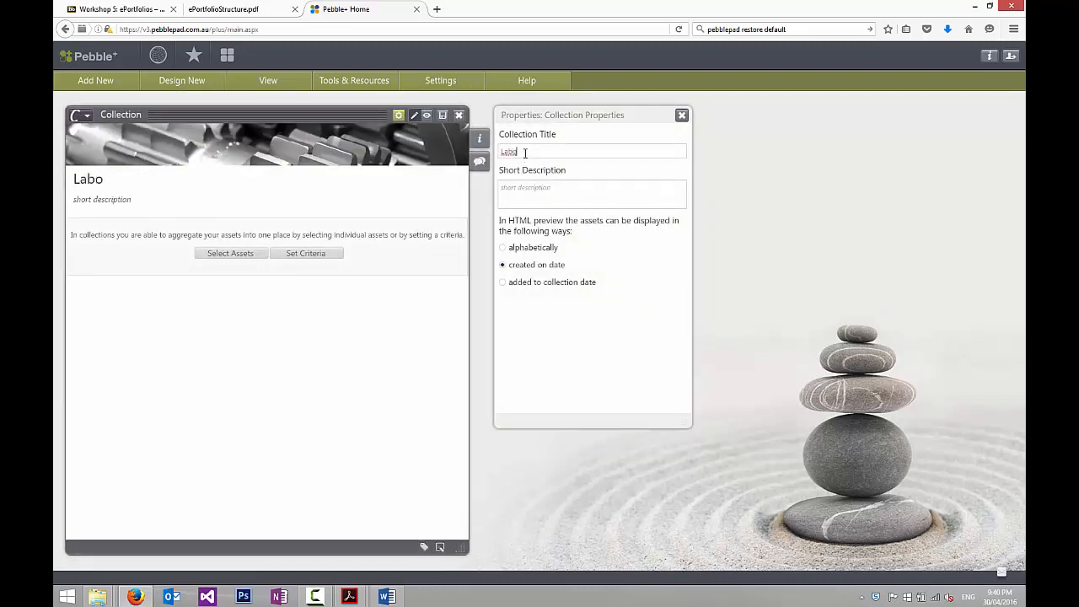
text(ratory Experience)
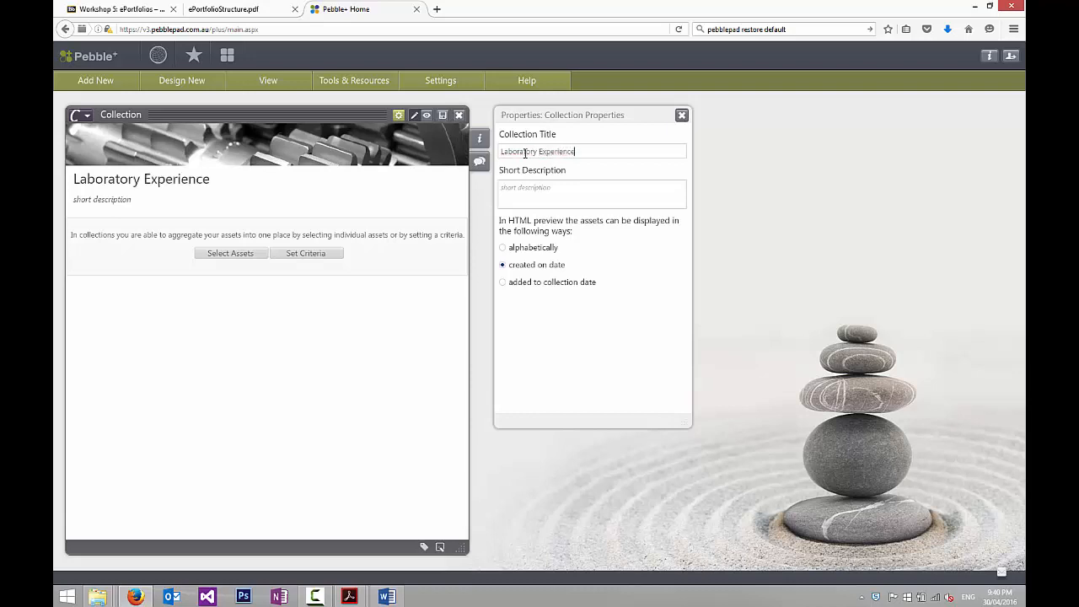
- Paste the copied paragraph as the short description and replace the text after "proficiency in" with "laboratory and experimental procedures", spelled correctly
click(536, 195)
text(A collection of evidence demonstrating proficiency in technical engineering drawing including SolidWorks, hand drawing, and sketching.)
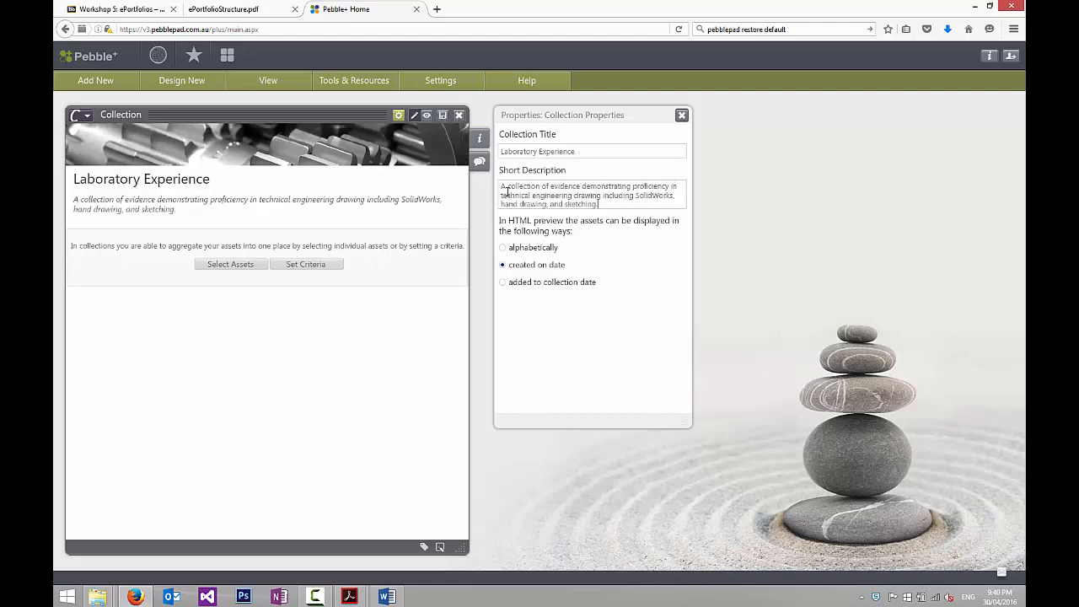
drag(501, 196, 596, 210)
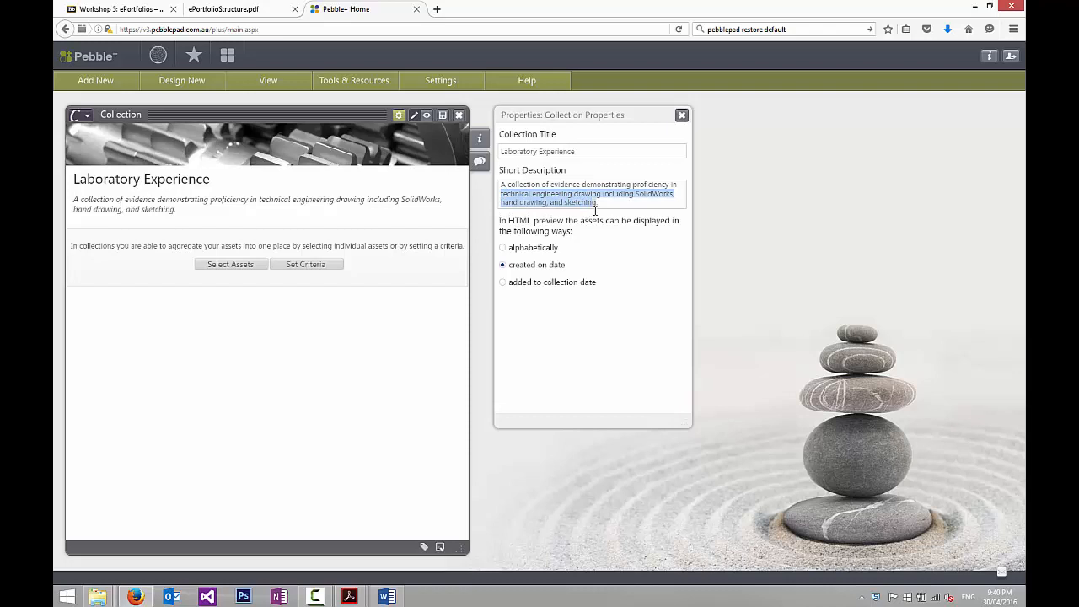
text(labg)
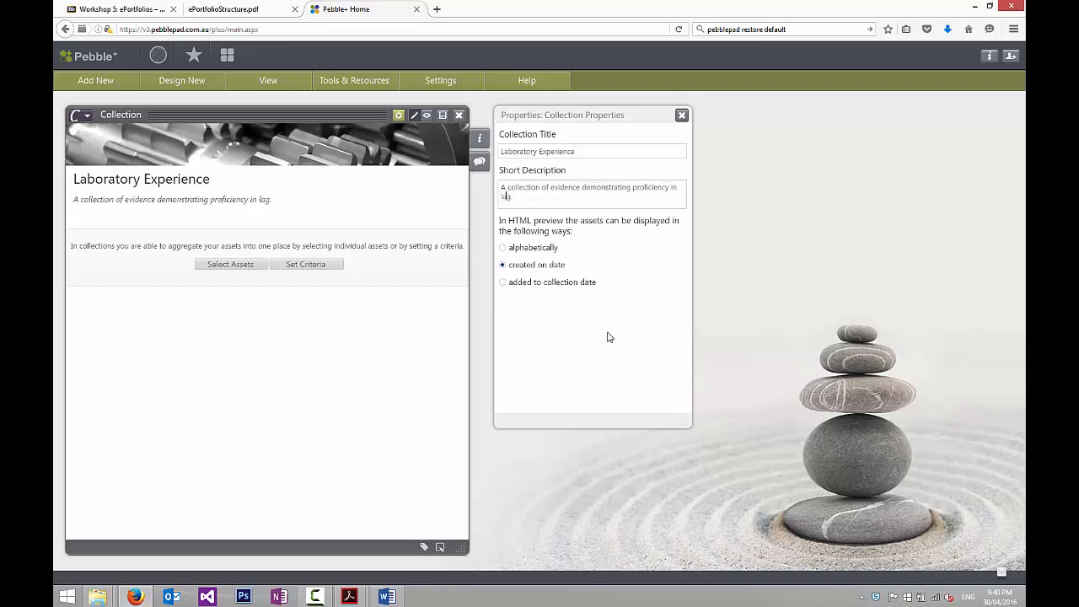
text(oratory.)
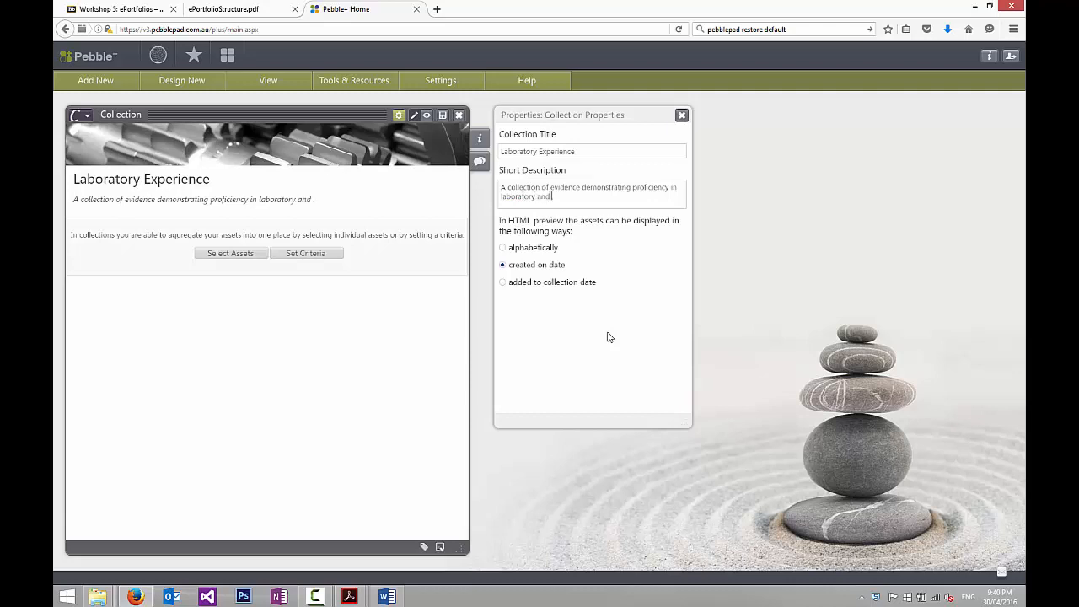
text( and experi)
text(mental proceedures)
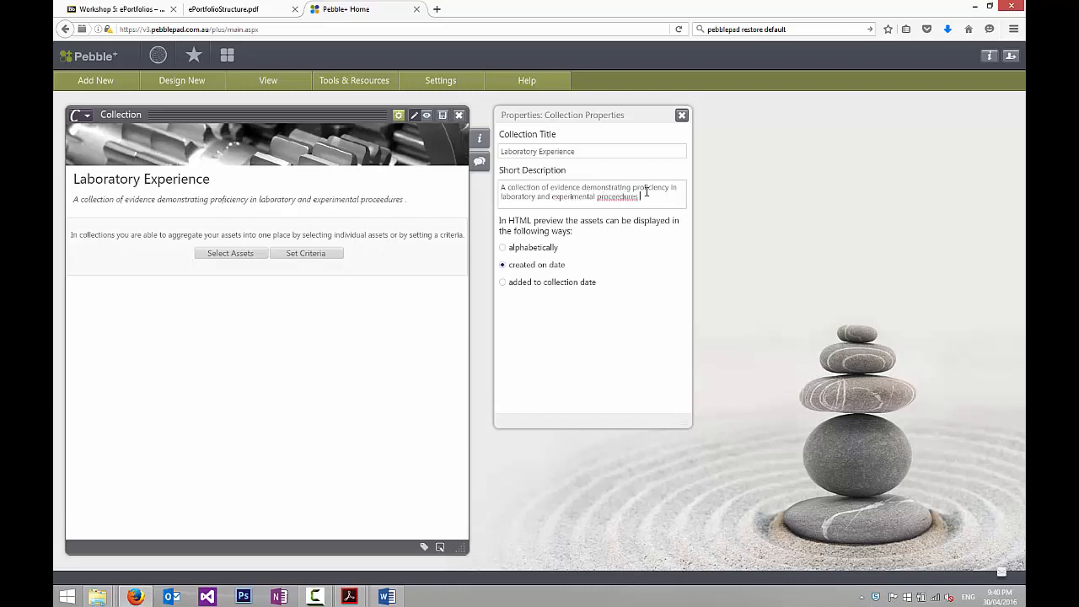
right_click(612, 204)
right_click(616, 201)
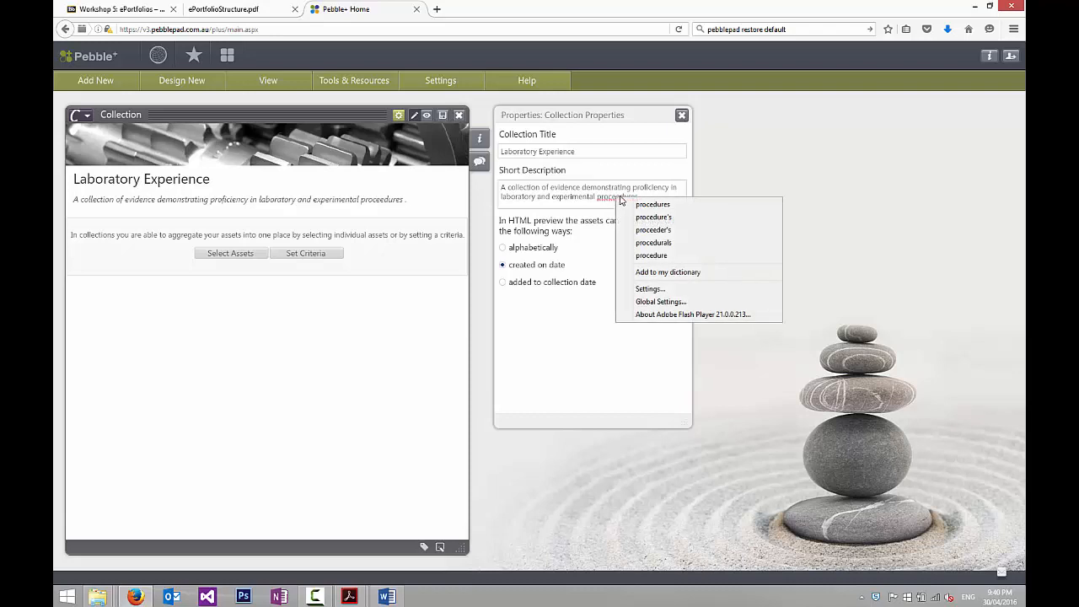
click(652, 204)
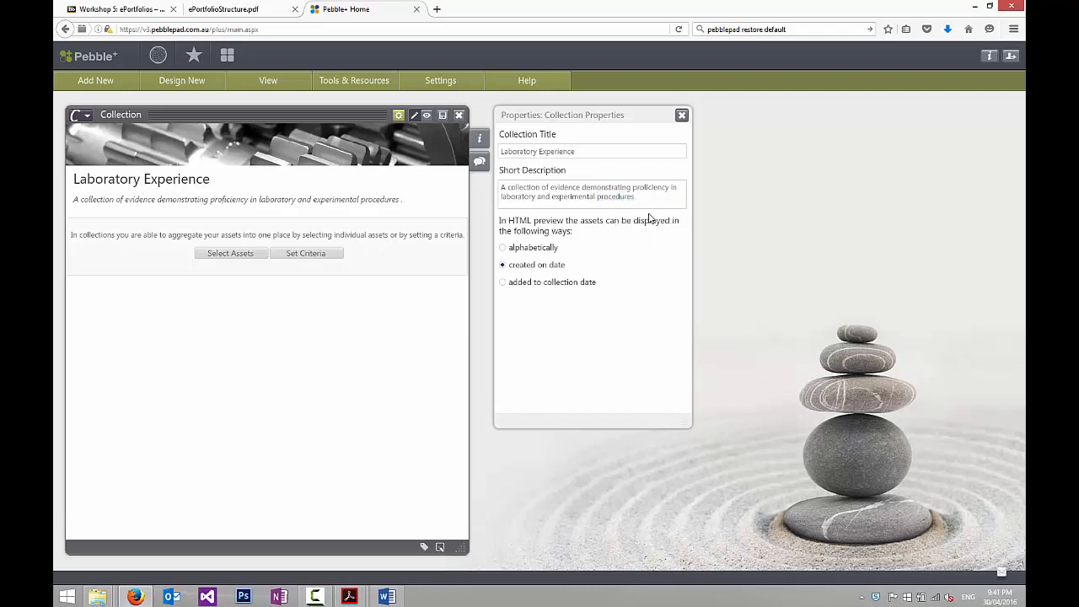
- Extend the description's ending with "and data analysis", then save and close the Laboratory Experience collection
text(and data analysis)
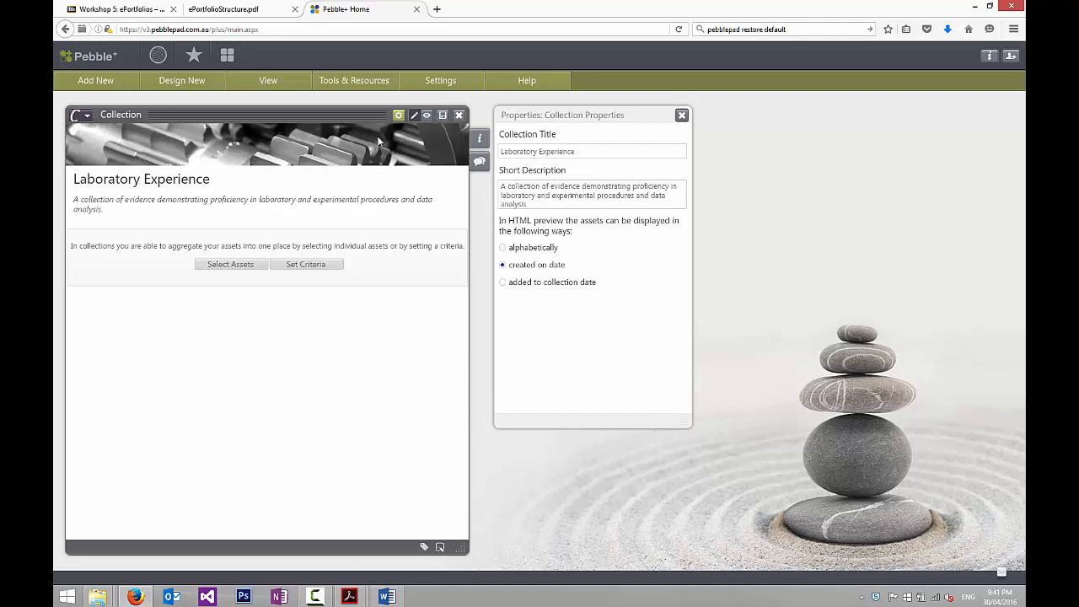
click(442, 114)
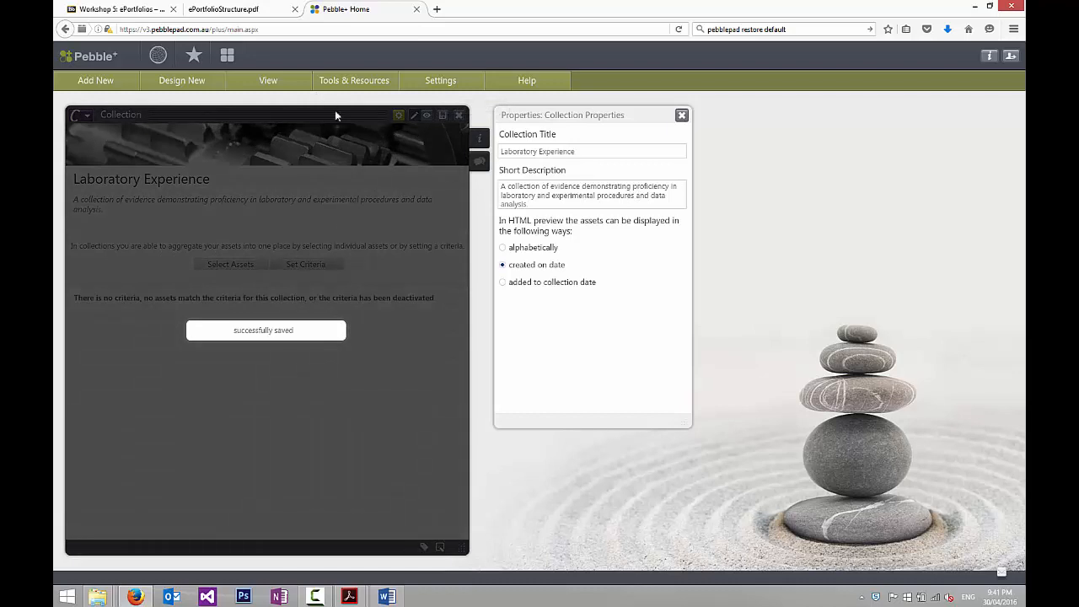
click(458, 114)
- Check the structure chart for the section after Laboratory Experience, review the existing assets, and start a new collection
click(242, 10)
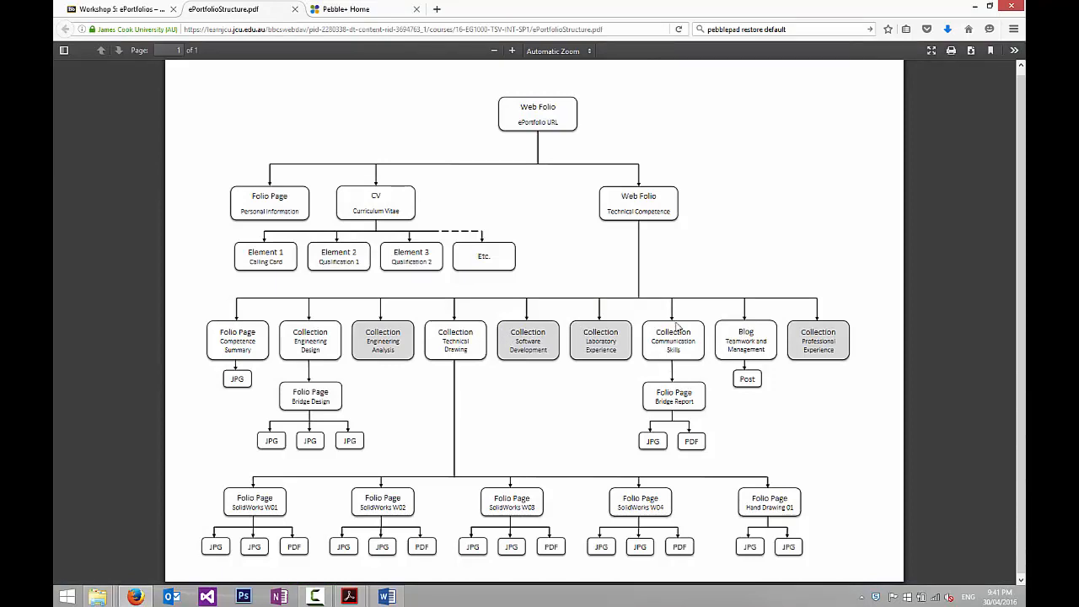
click(339, 10)
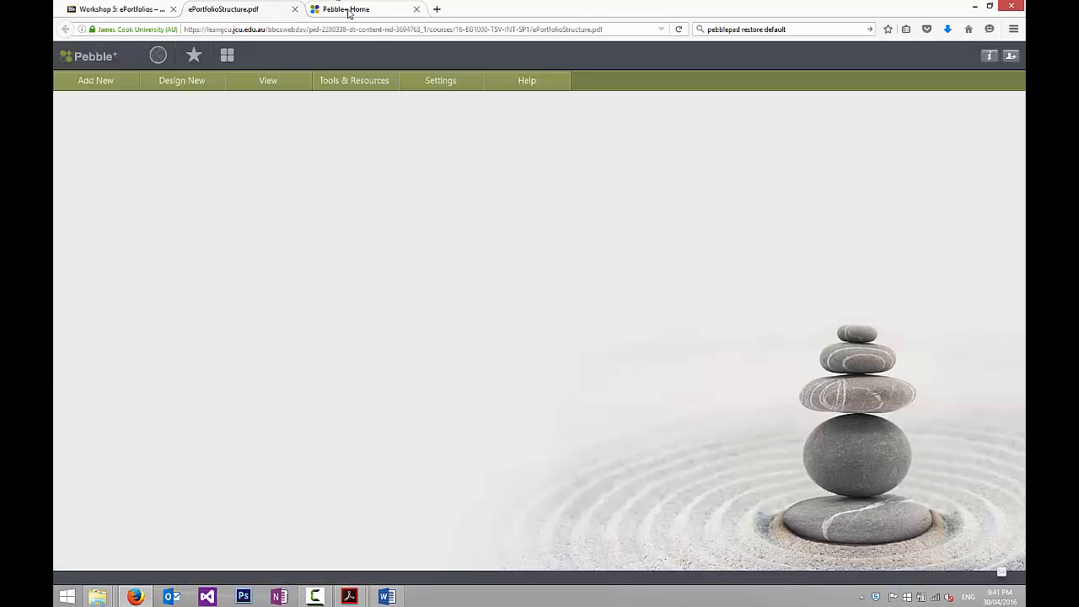
click(227, 55)
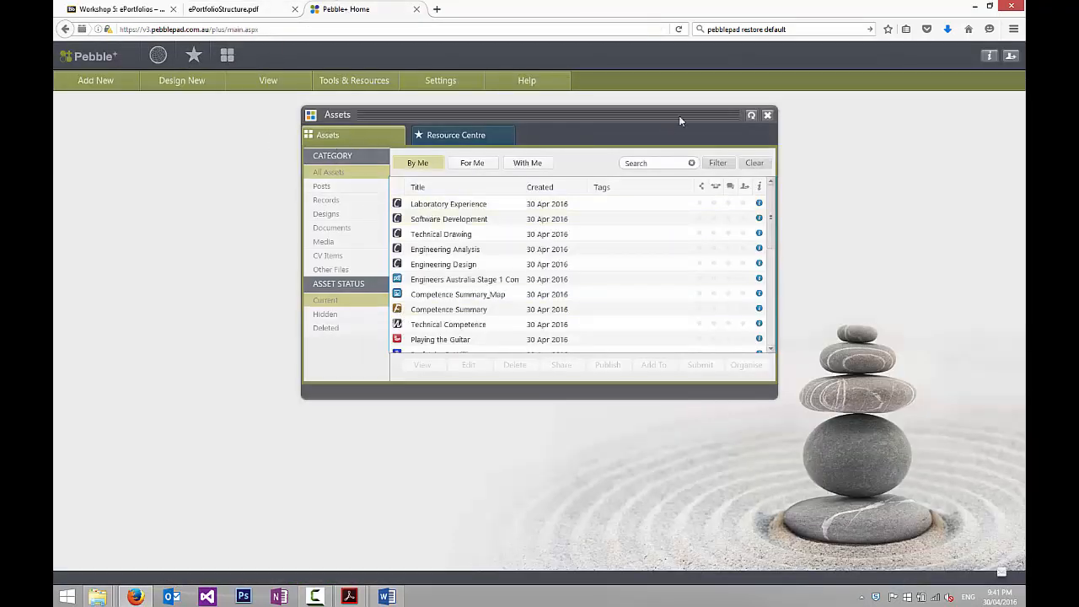
click(767, 114)
click(176, 84)
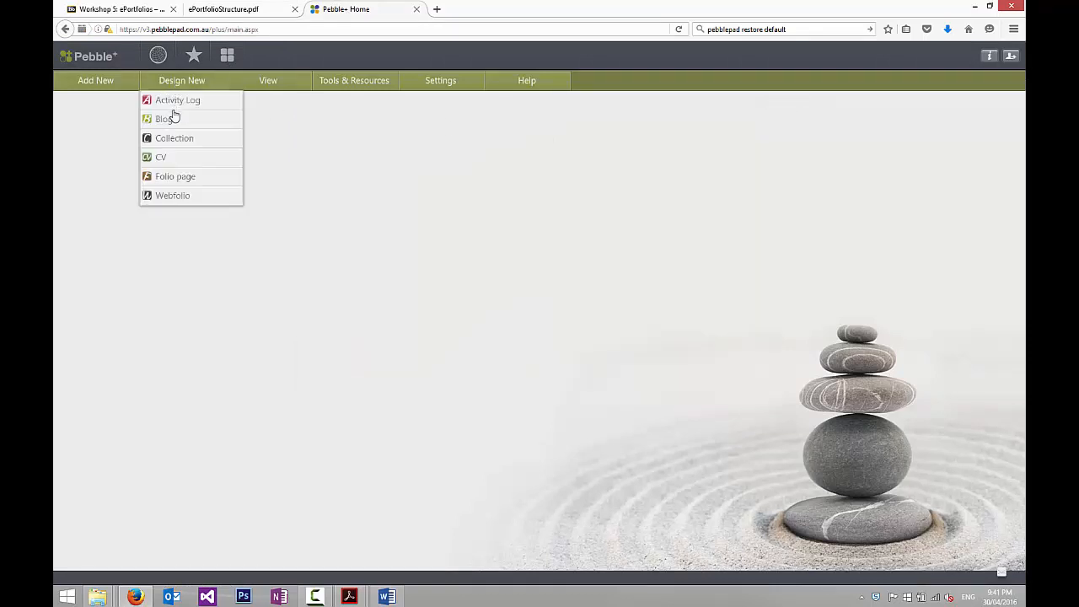
click(177, 140)
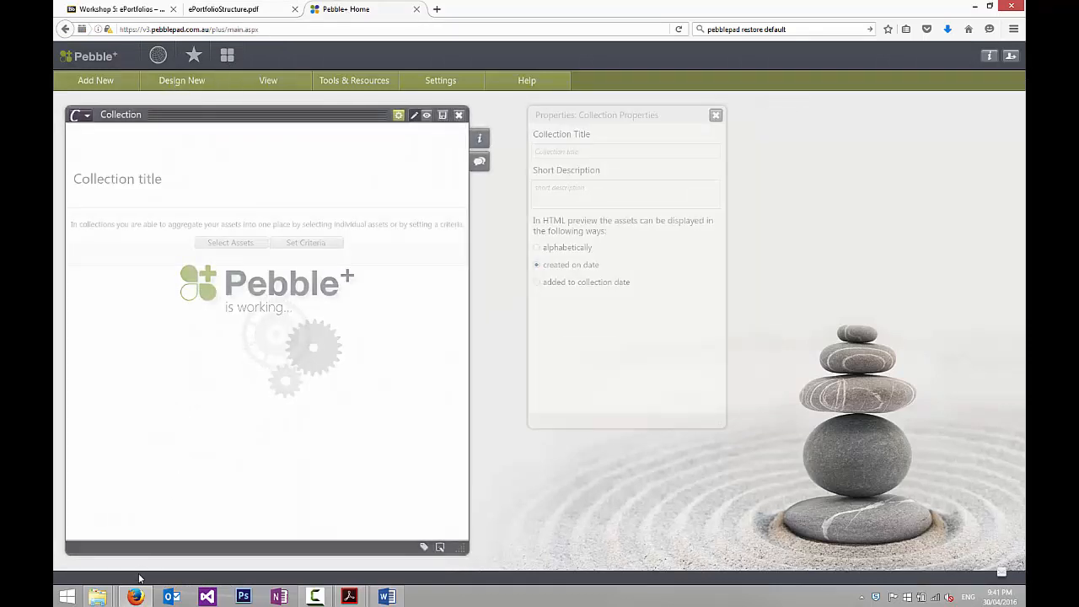
- Close the Technical Drawing text document in Word and open Communication Skills_Text.docx from the Communication Skills folder under Technical Competence
mouse_move(97, 595)
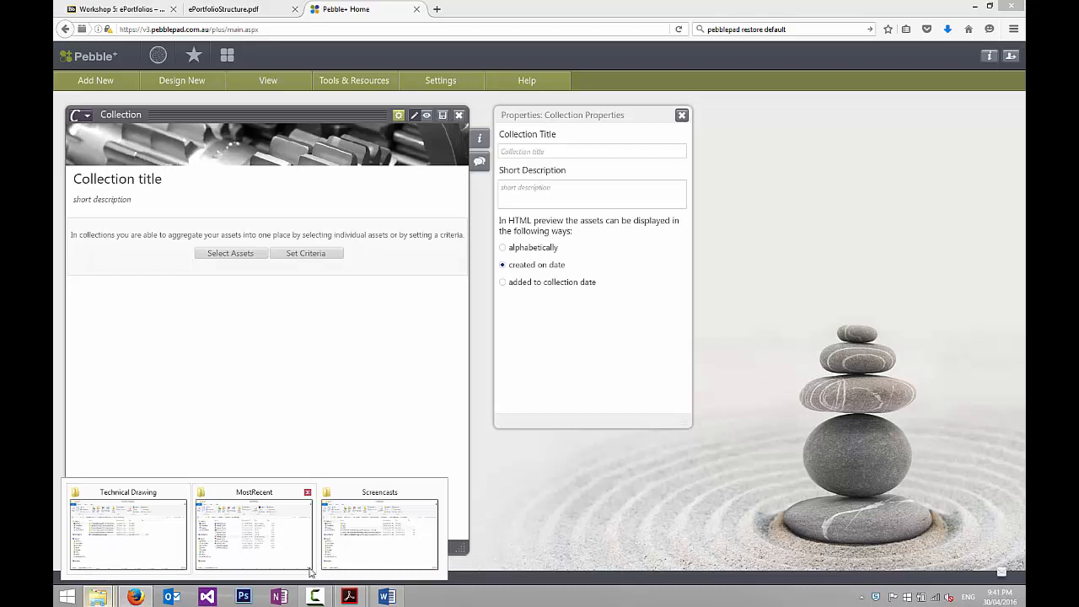
click(387, 596)
click(1018, 5)
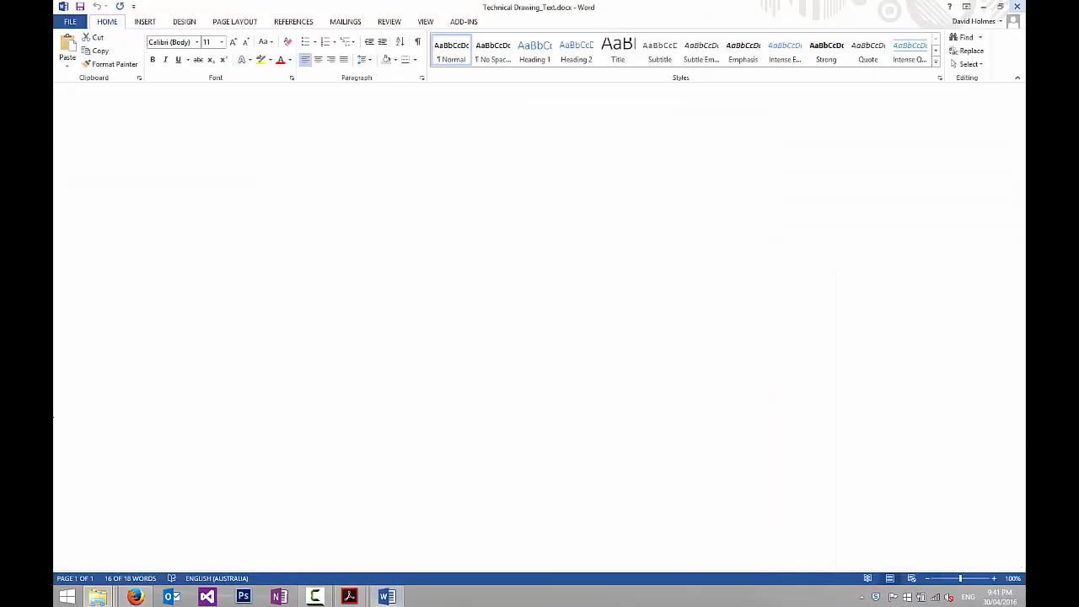
mouse_move(98, 595)
click(108, 536)
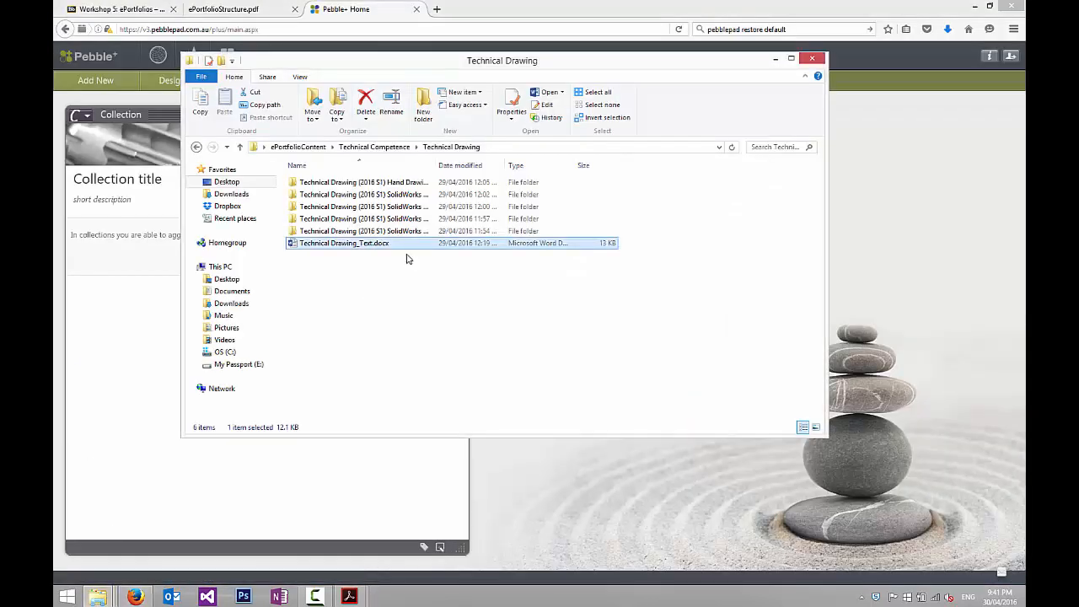
click(392, 148)
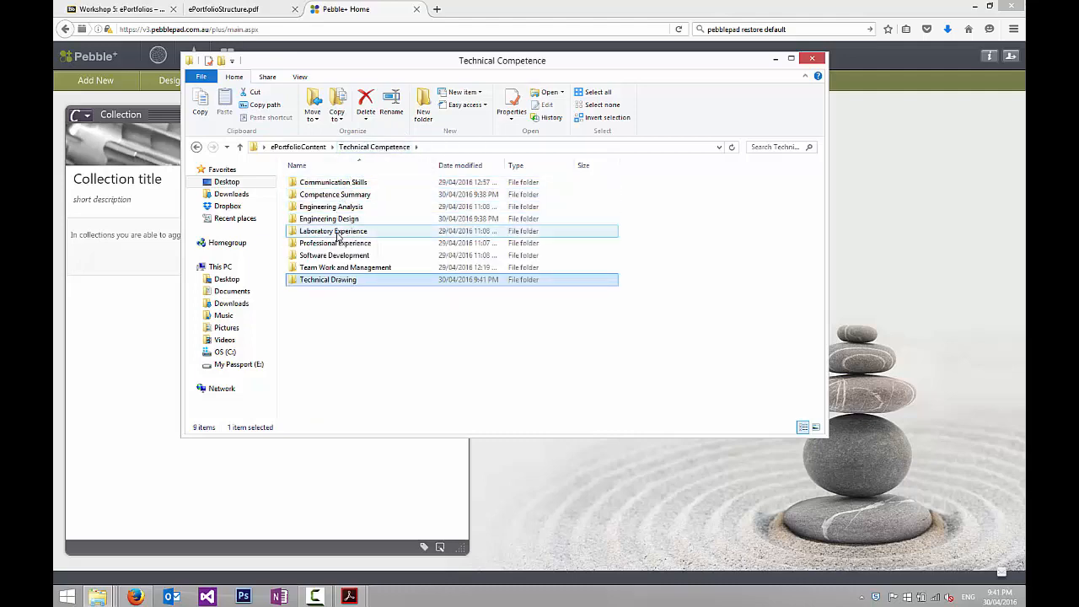
double_click(334, 184)
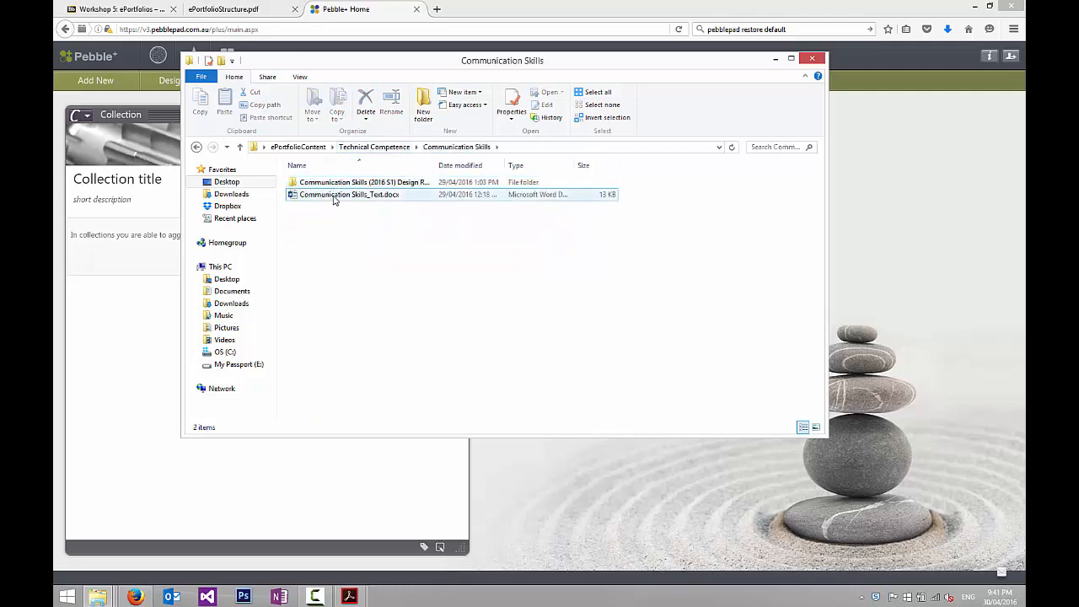
double_click(334, 193)
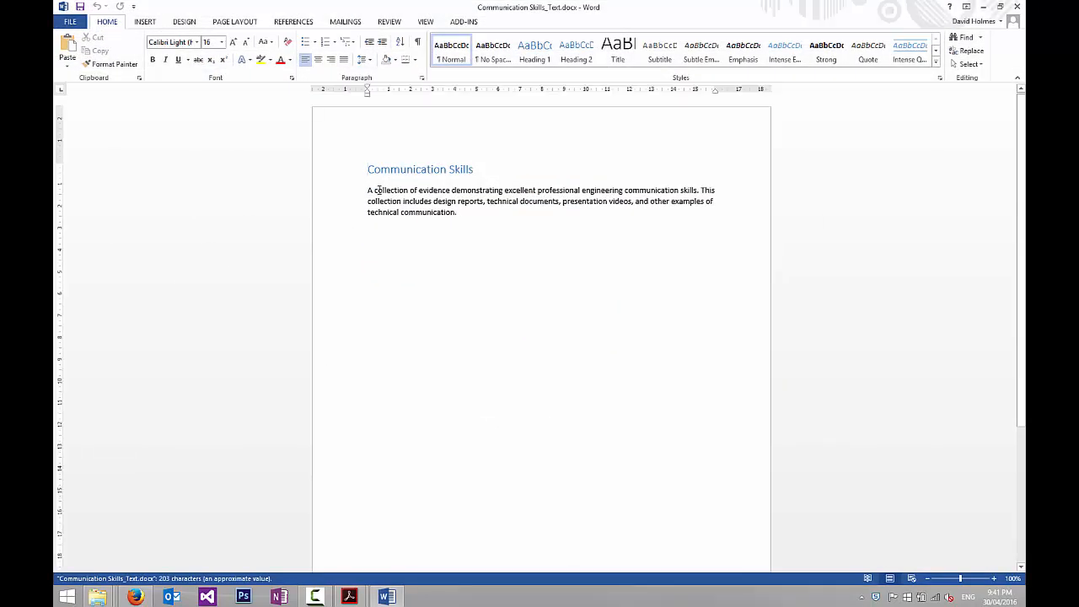
- Copy the Communication Skills paragraph from the Word document into the new PebblePad collection's short description
drag(368, 192, 459, 213)
key(ctrl+c)
click(135, 596)
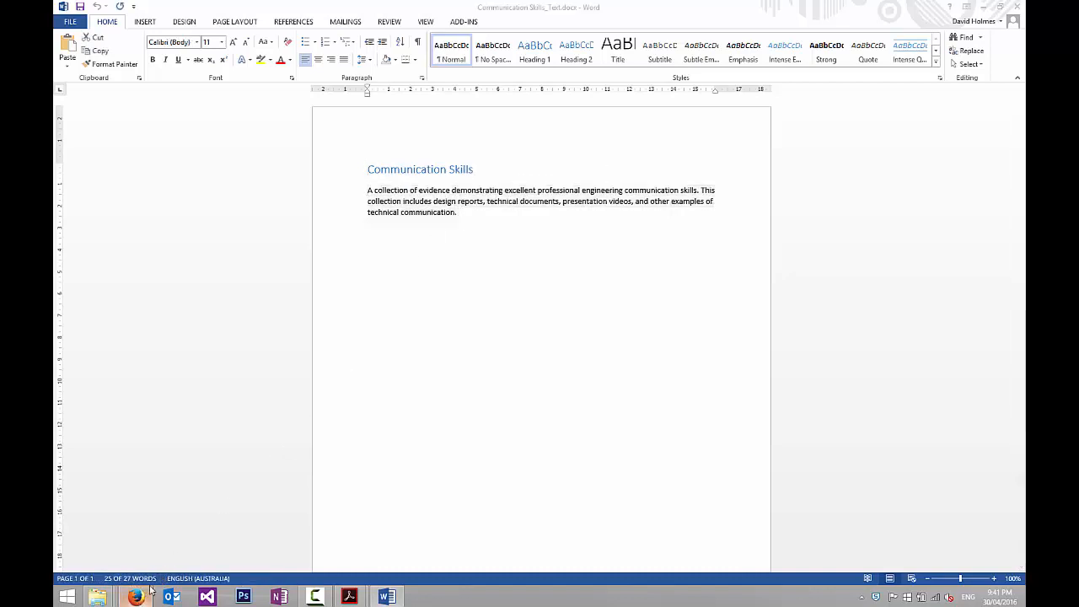
click(548, 196)
key(ctrl+v)
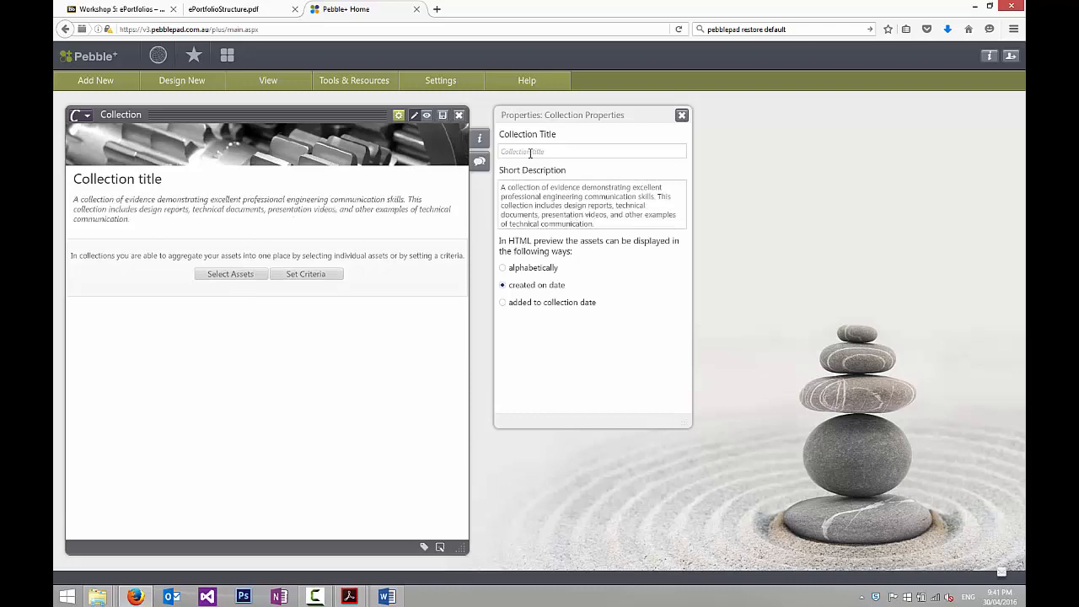
- Title the collection "Communication Skills", then save and close it
click(532, 150)
text(Communication Skills)
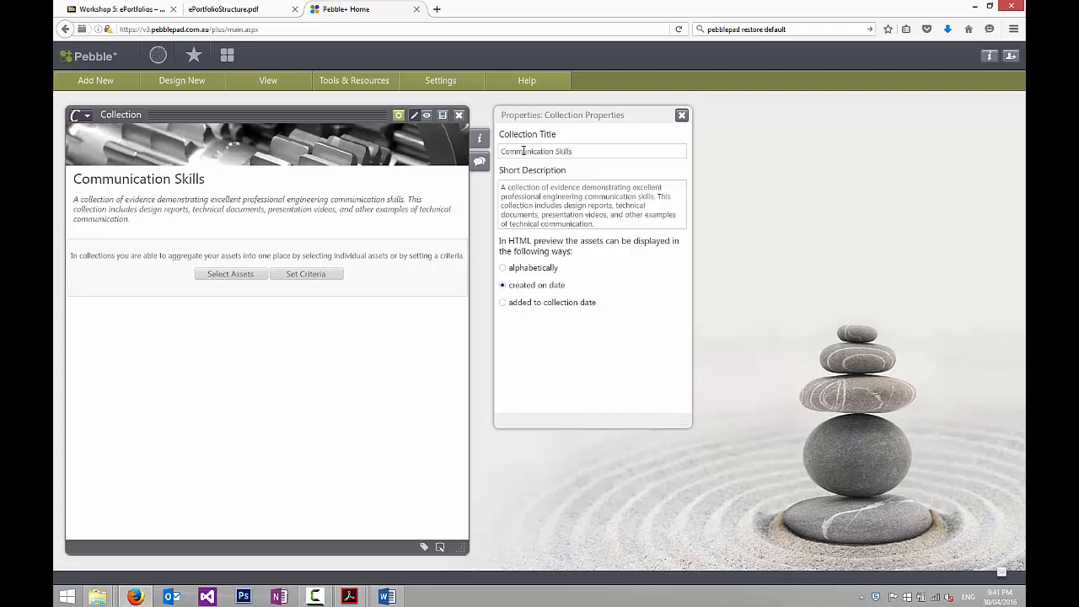
click(442, 116)
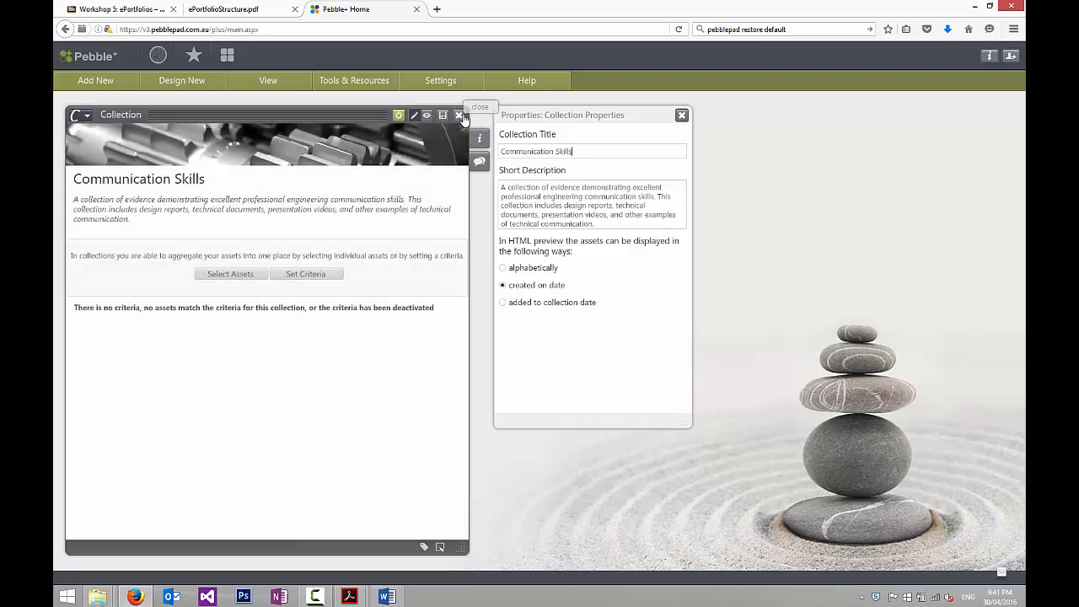
click(458, 115)
- Check the structure chart for the section after Communication Skills and open Team Work and Management_Text.docx from its Technical Competence subfolder
click(223, 9)
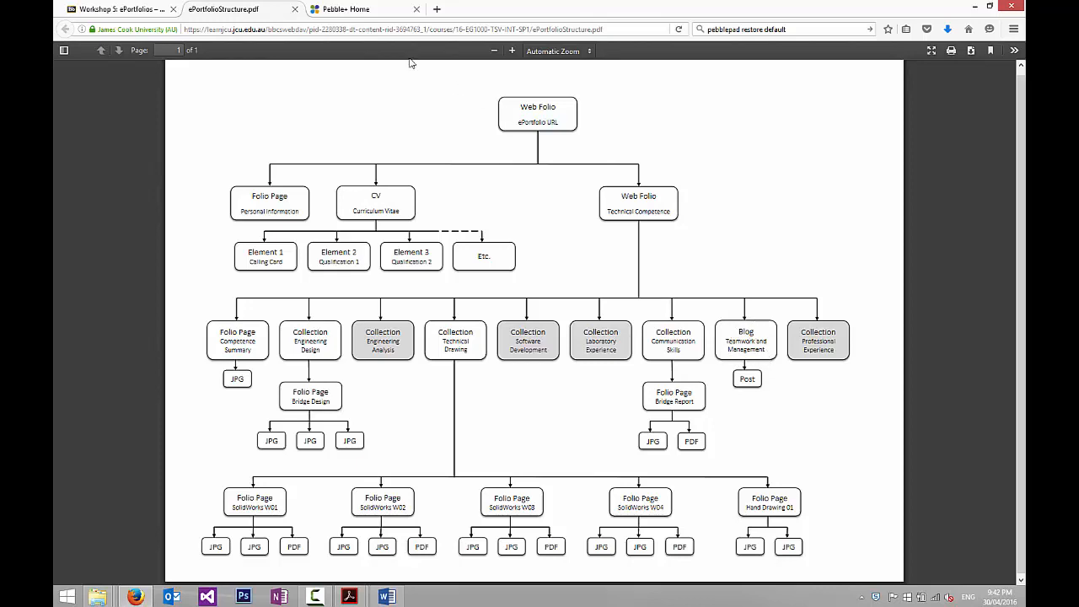
click(352, 11)
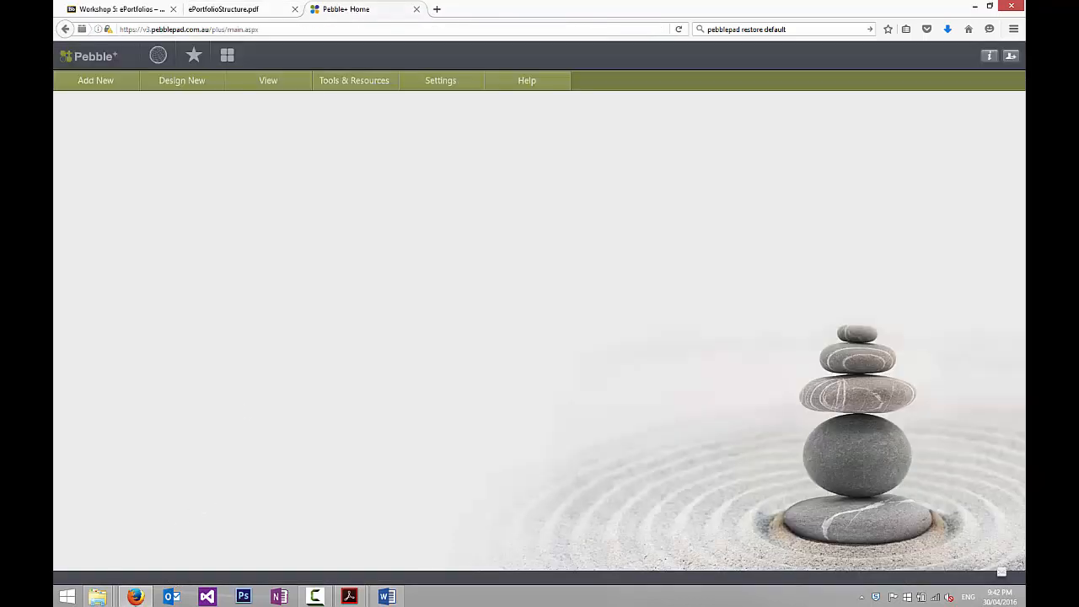
mouse_move(98, 595)
click(130, 531)
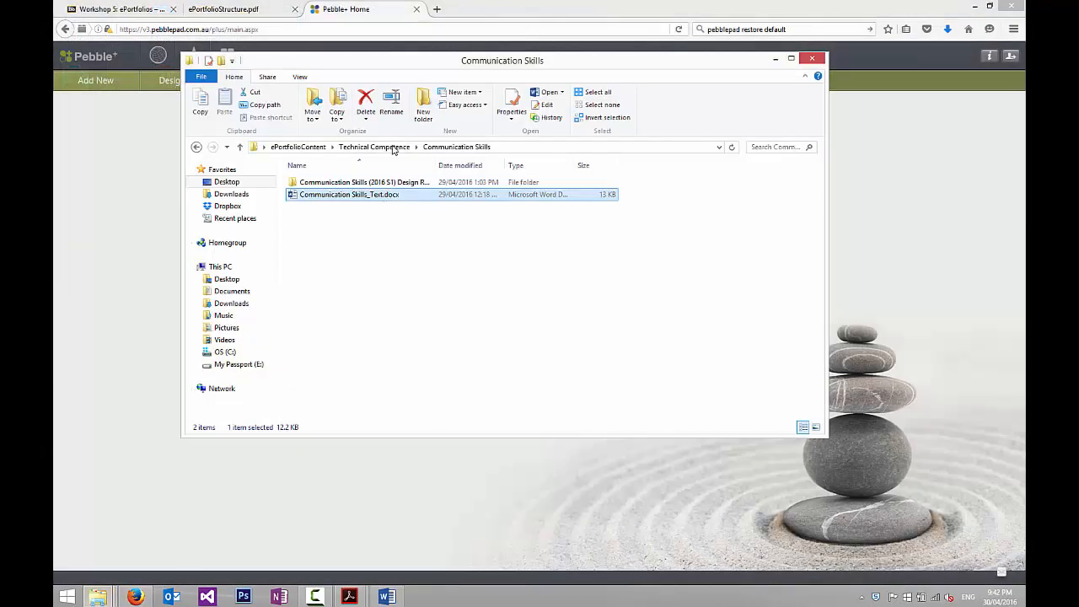
click(393, 147)
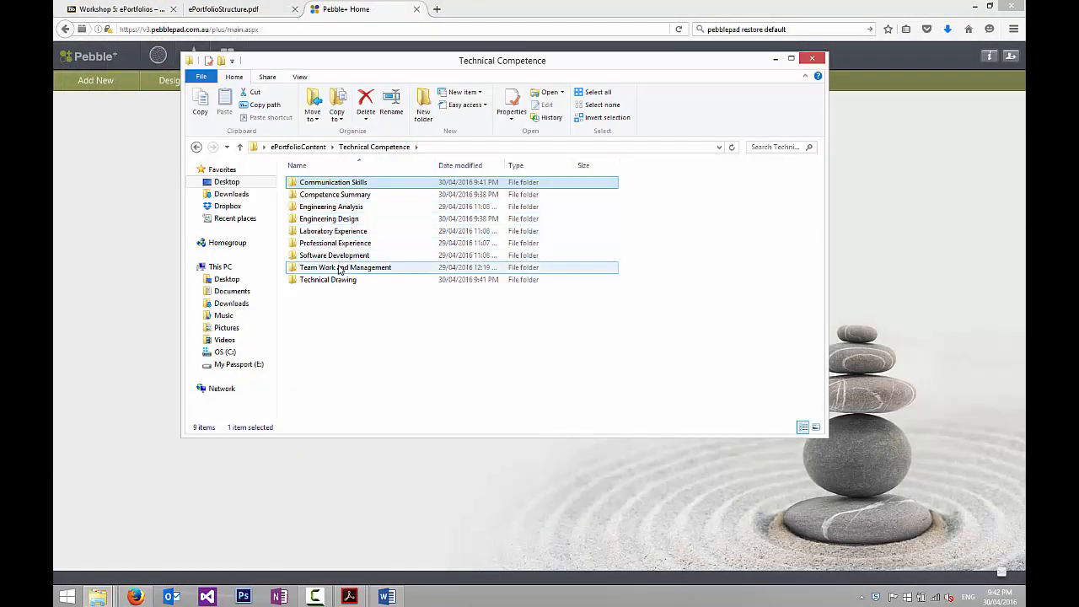
double_click(339, 269)
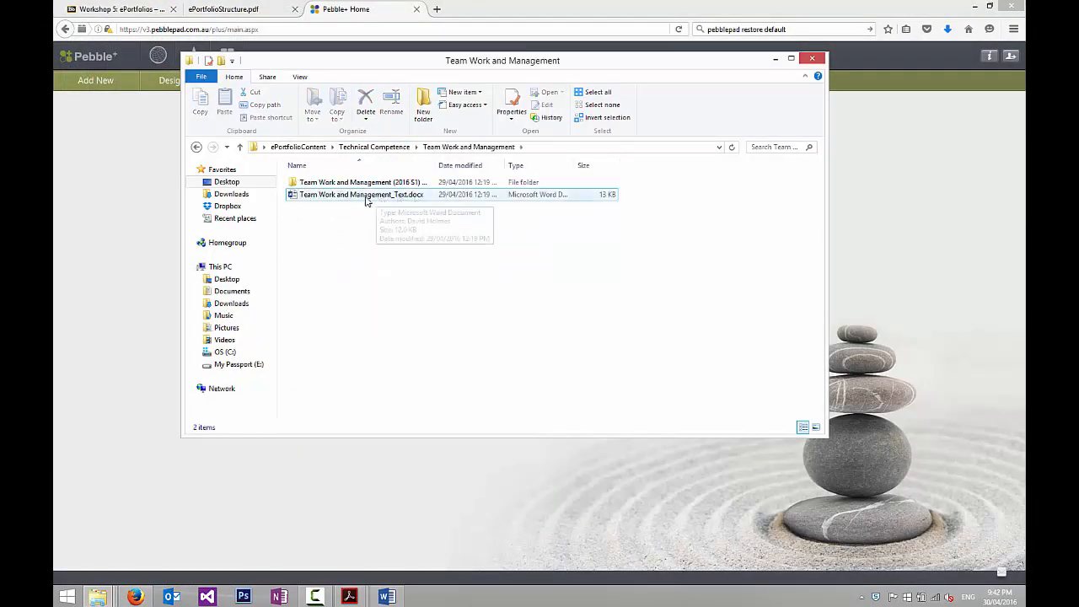
double_click(337, 195)
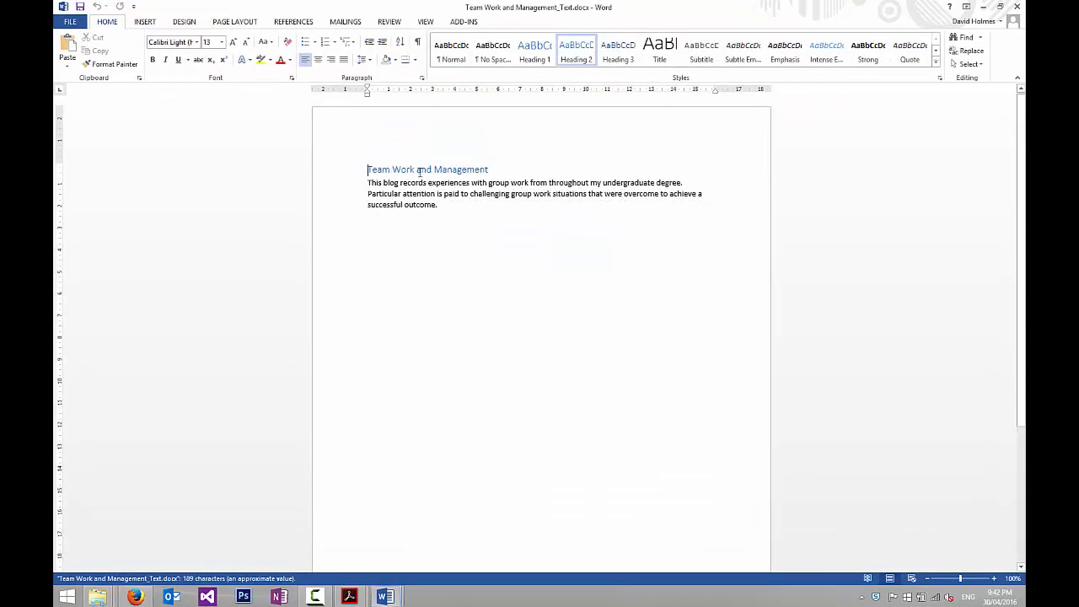
- Copy the document's heading and create a new PebblePad blog with it as the title, "Team Work and Management"
triple_click(490, 170)
key(ctrl+c)
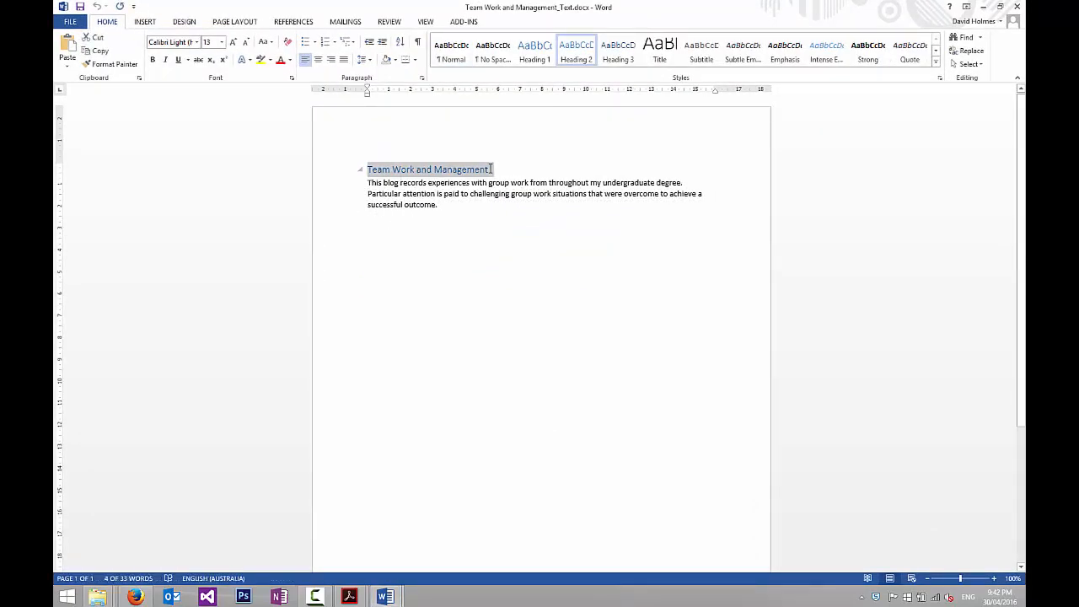
click(135, 596)
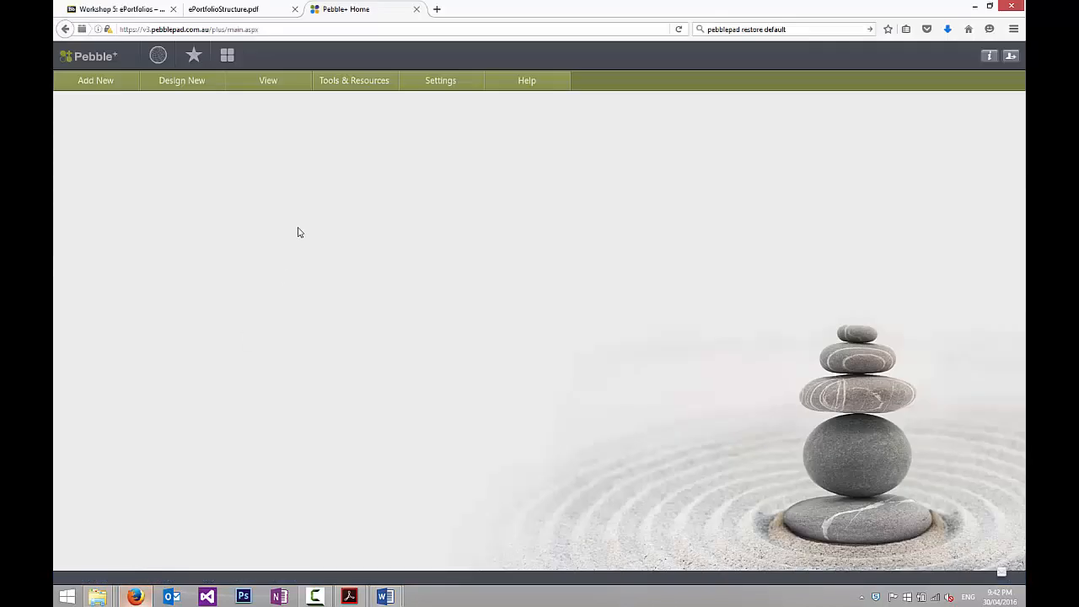
click(182, 84)
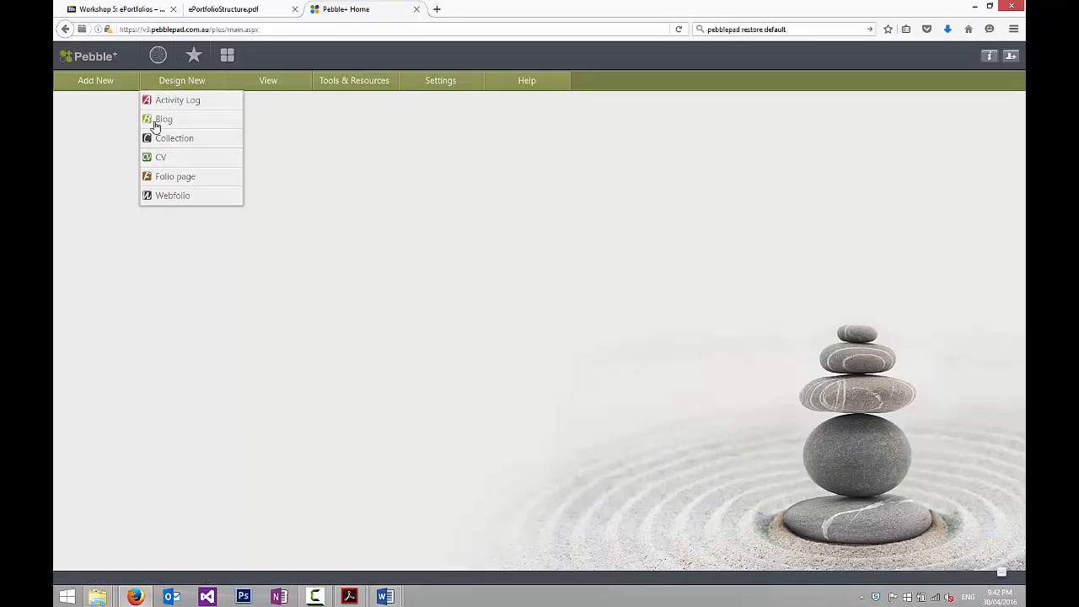
click(164, 123)
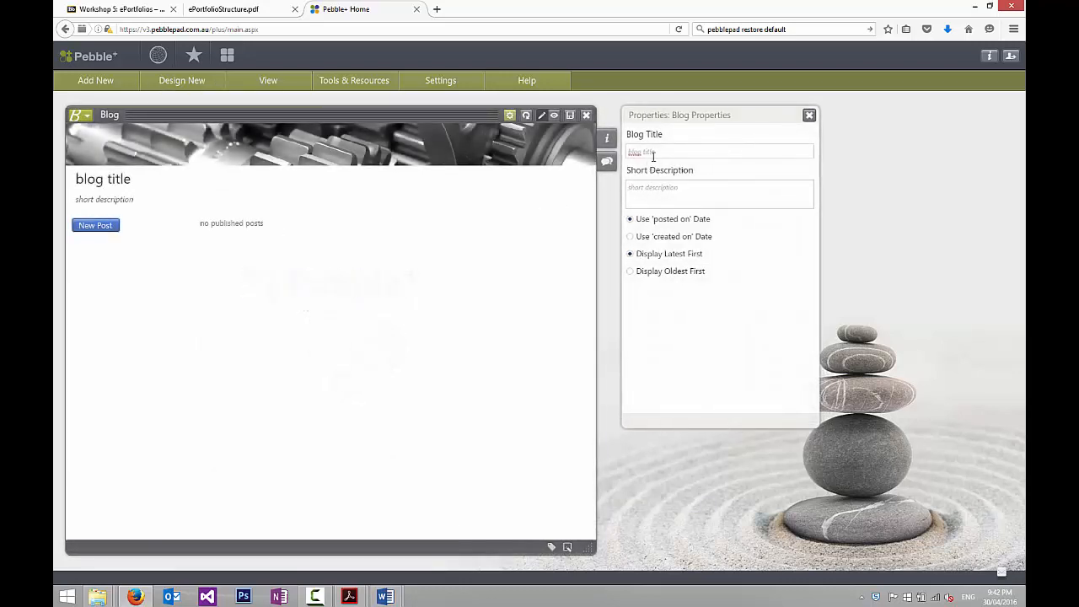
click(659, 150)
key(ctrl+v)
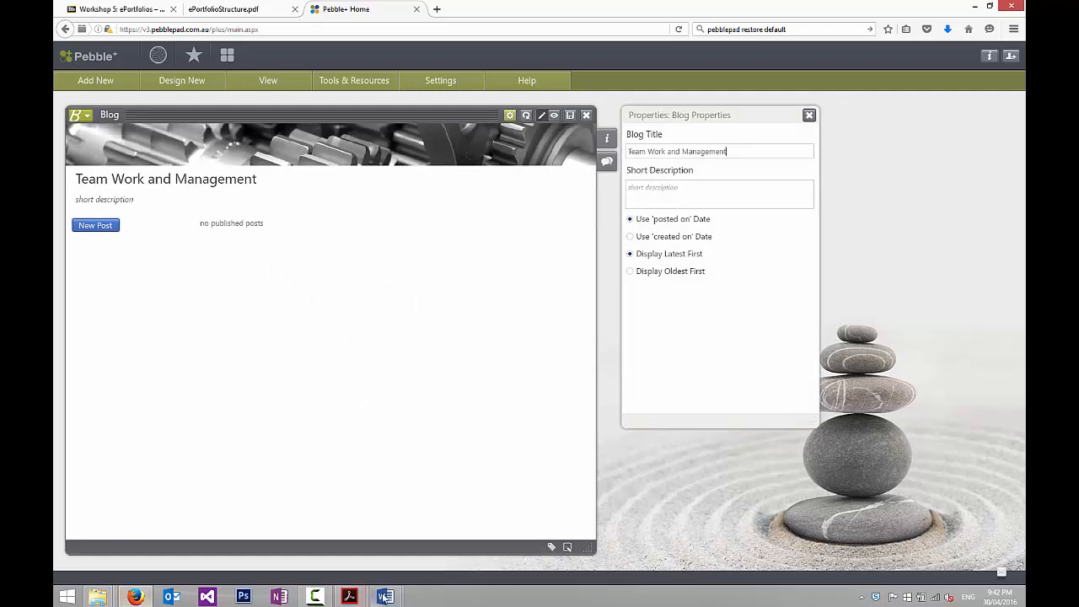
- Copy the document's paragraph about group work experiences into the blog's short description, then save and close the blog
mouse_move(386, 597)
click(450, 530)
drag(368, 182, 438, 205)
key(ctrl+c)
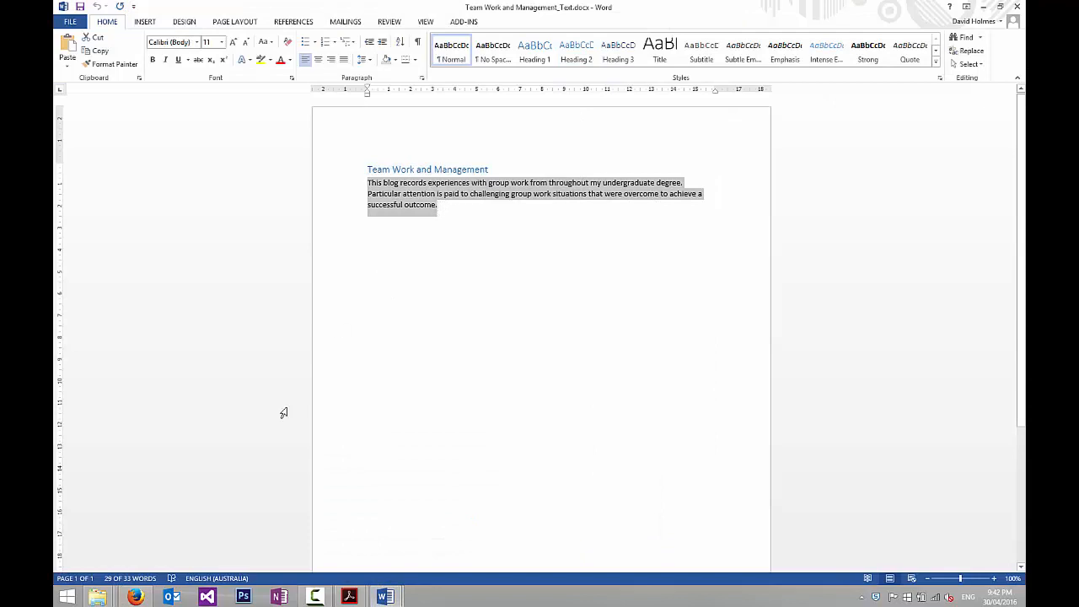
click(134, 597)
click(670, 187)
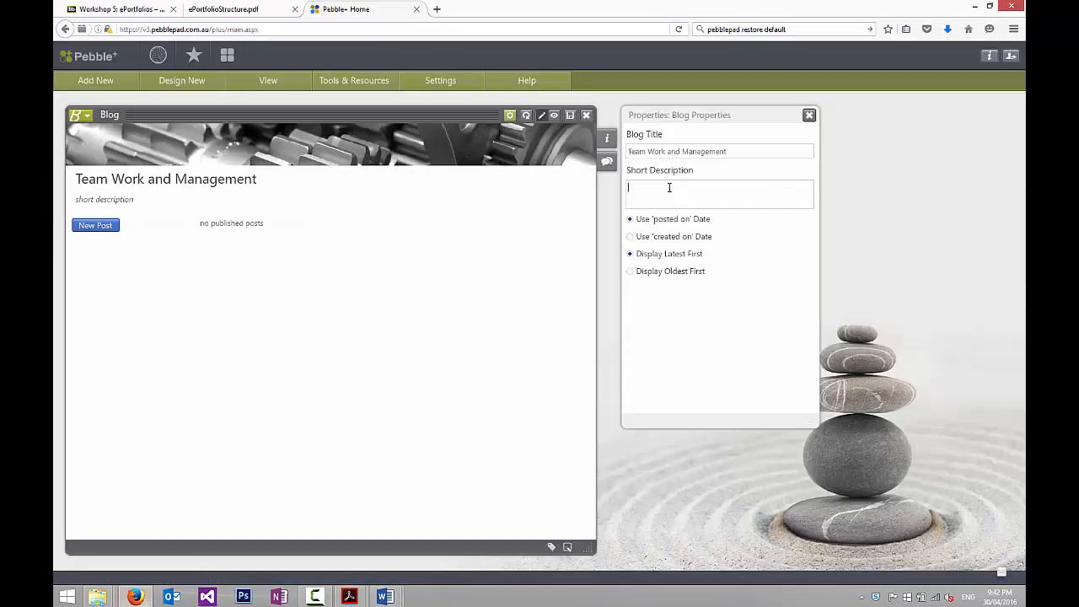
key(ctrl+v)
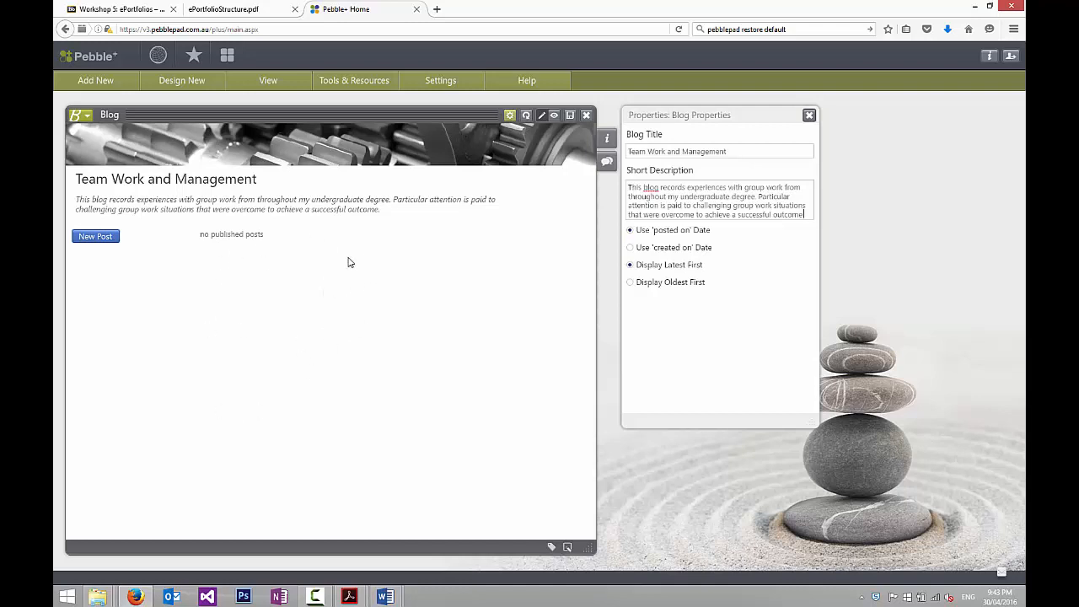
click(571, 118)
click(585, 118)
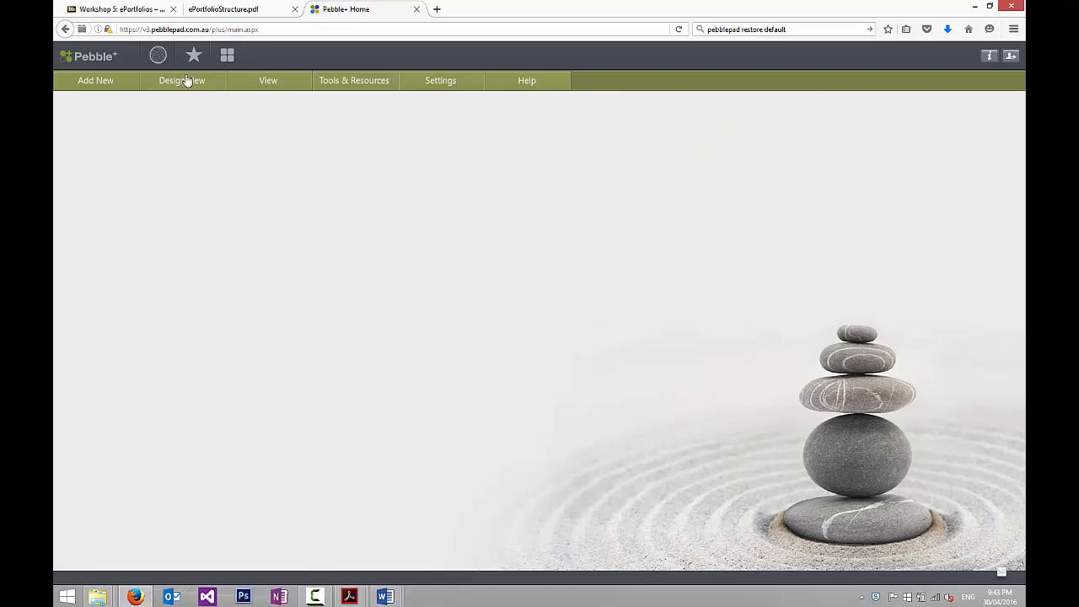
- Check the structure chart for the section after Teamwork and Management and create a new collection titled "Professional Experience"
click(223, 10)
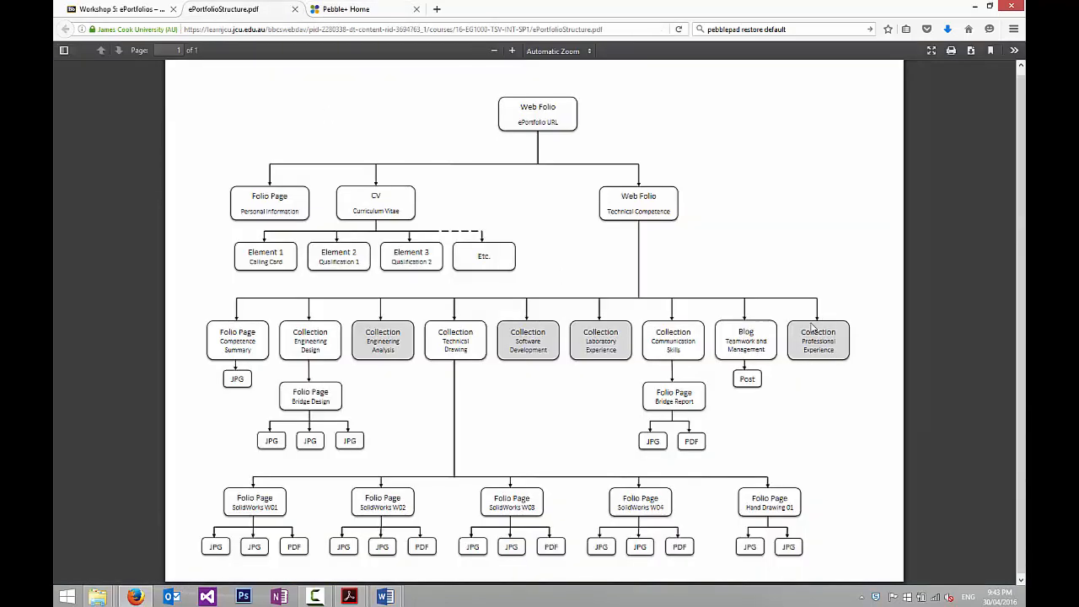
click(345, 9)
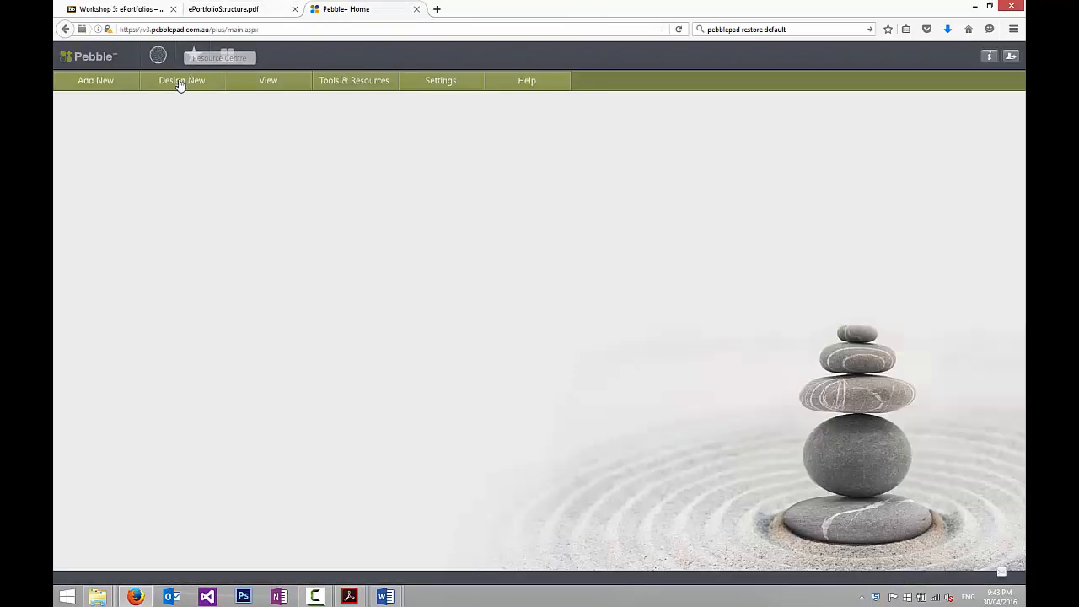
click(180, 81)
click(167, 139)
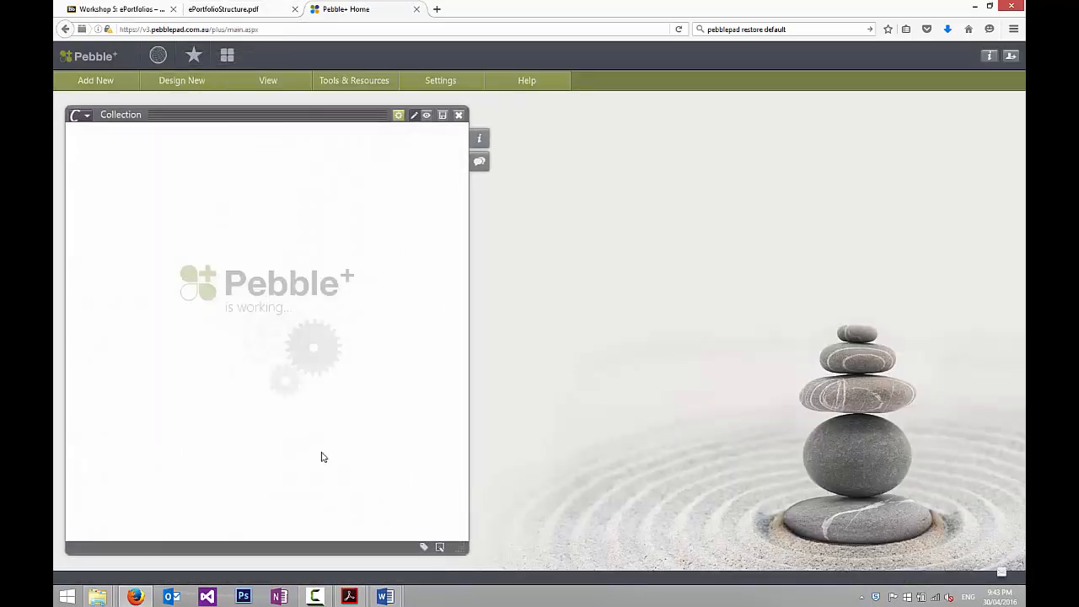
click(544, 152)
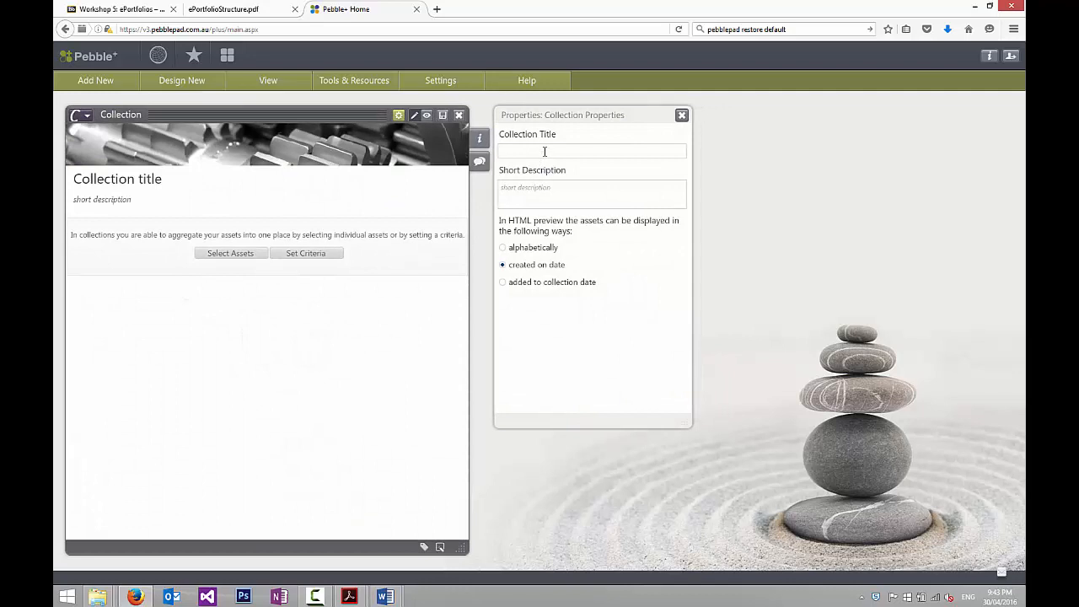
text(Professi)
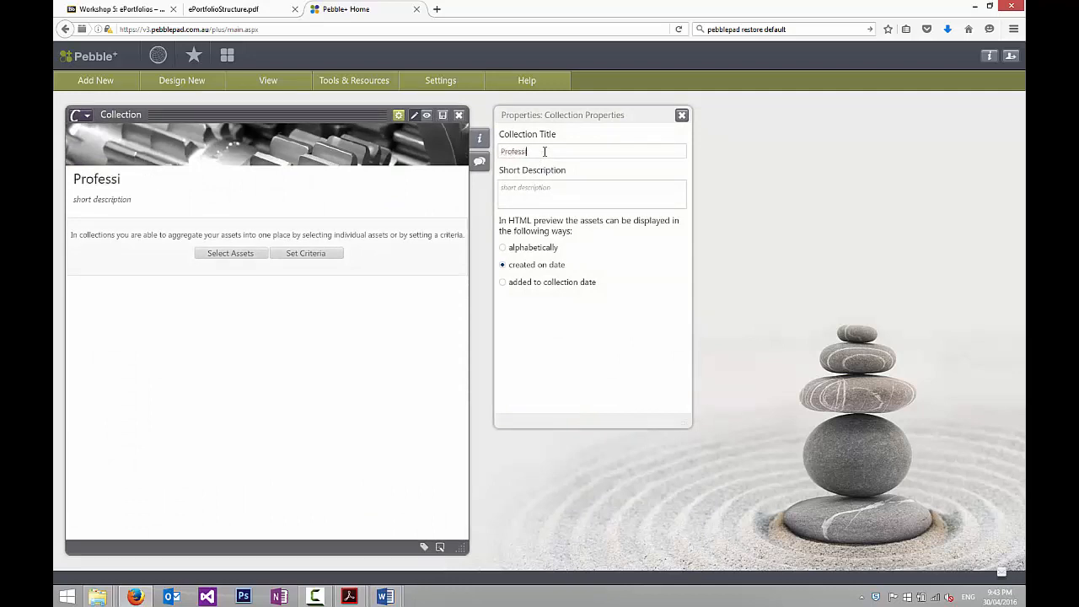
text(onal Experience)
- Enter the short description "A collection of reports and certificates from professional placement experiences in the engineering field."
click(548, 203)
text(A)
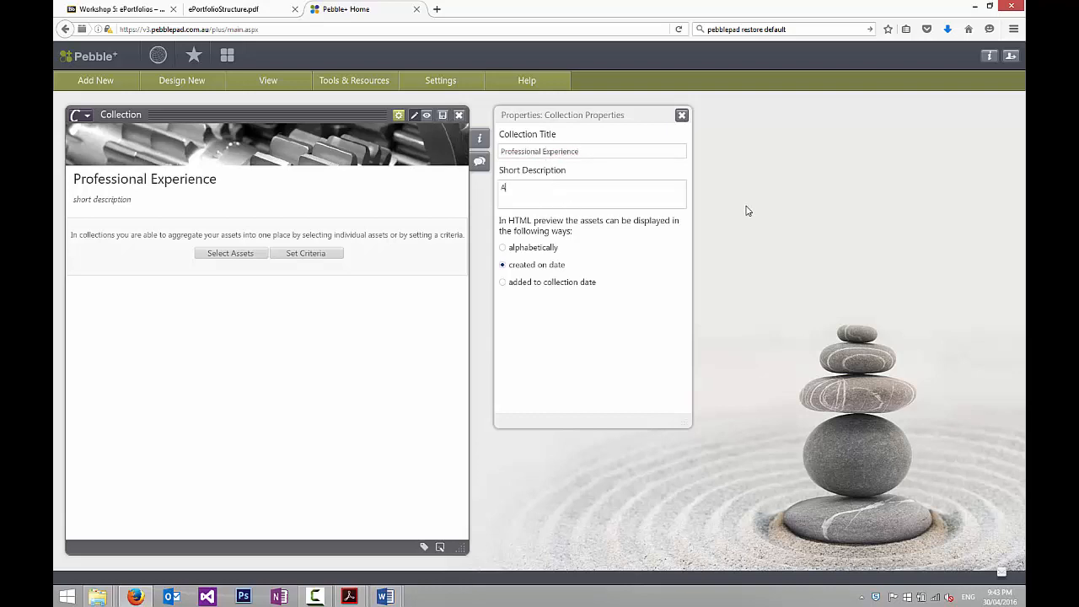
text( collection of reports and certifi)
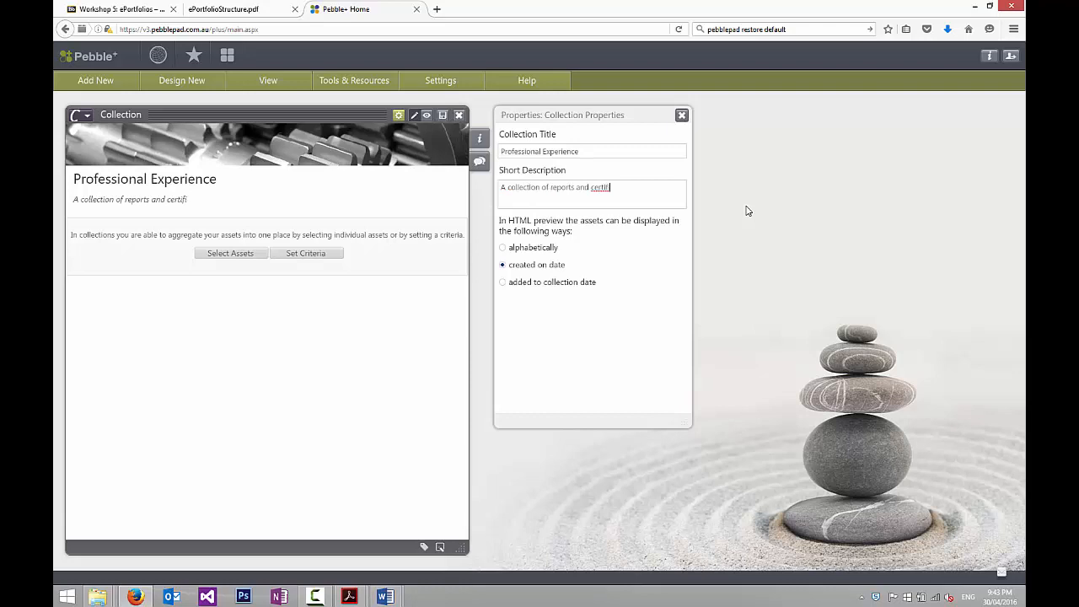
text(cates from professional)
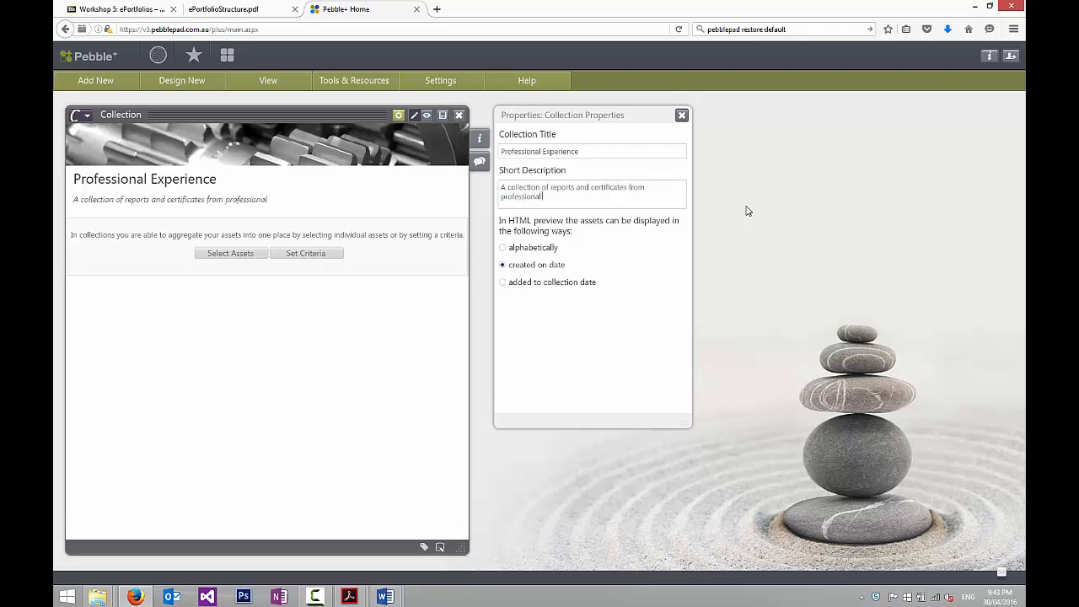
text( pacement experiences)
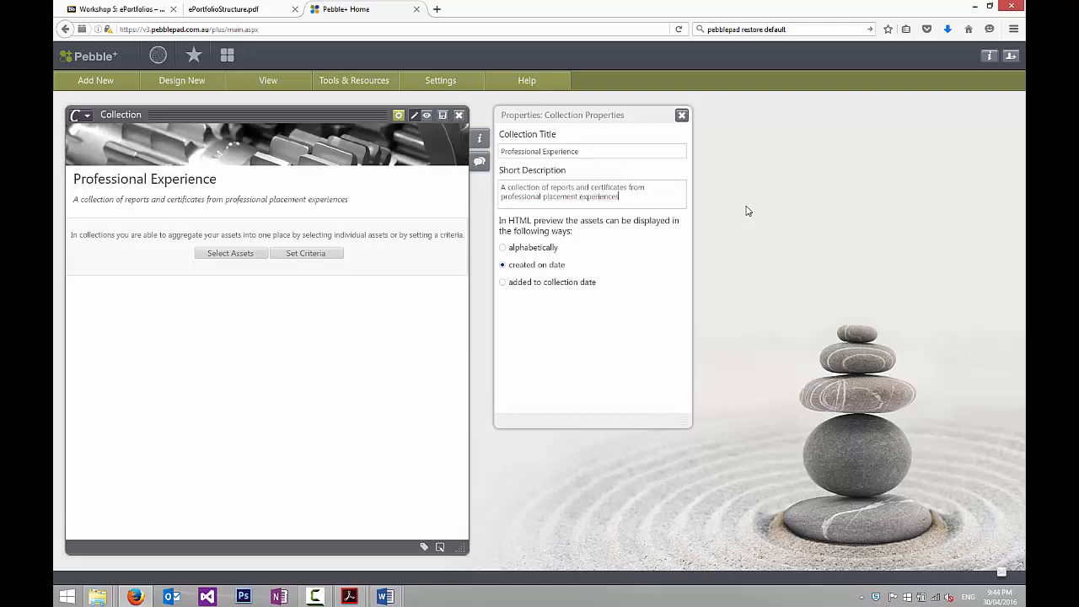
text( in engineering)
text(the)
text(field.)
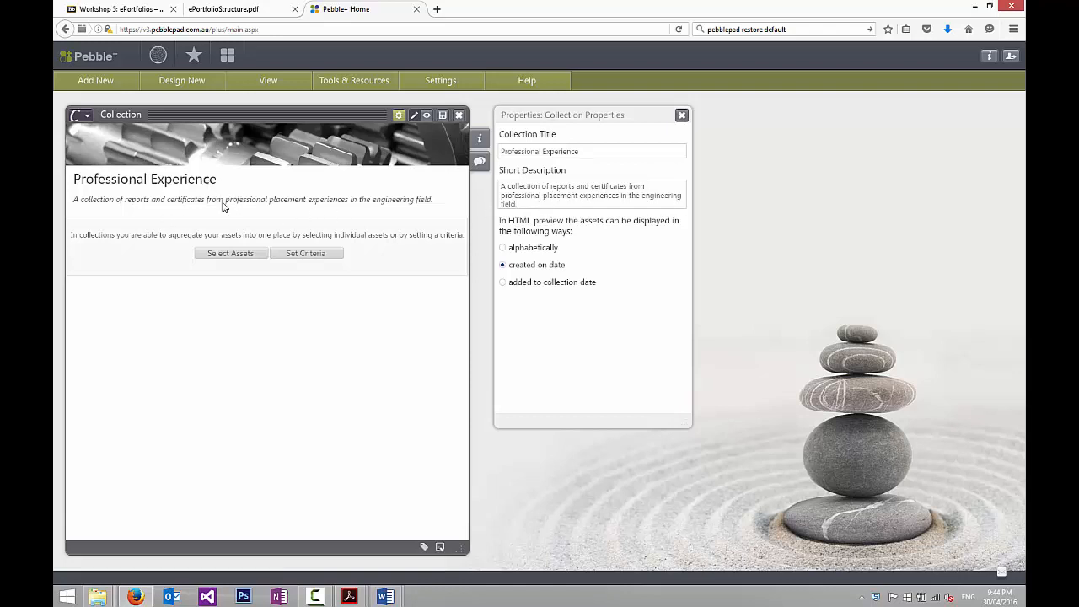
- Save and close the Professional Experience collection, then review the Technical Competence branch of the structure chart
click(442, 115)
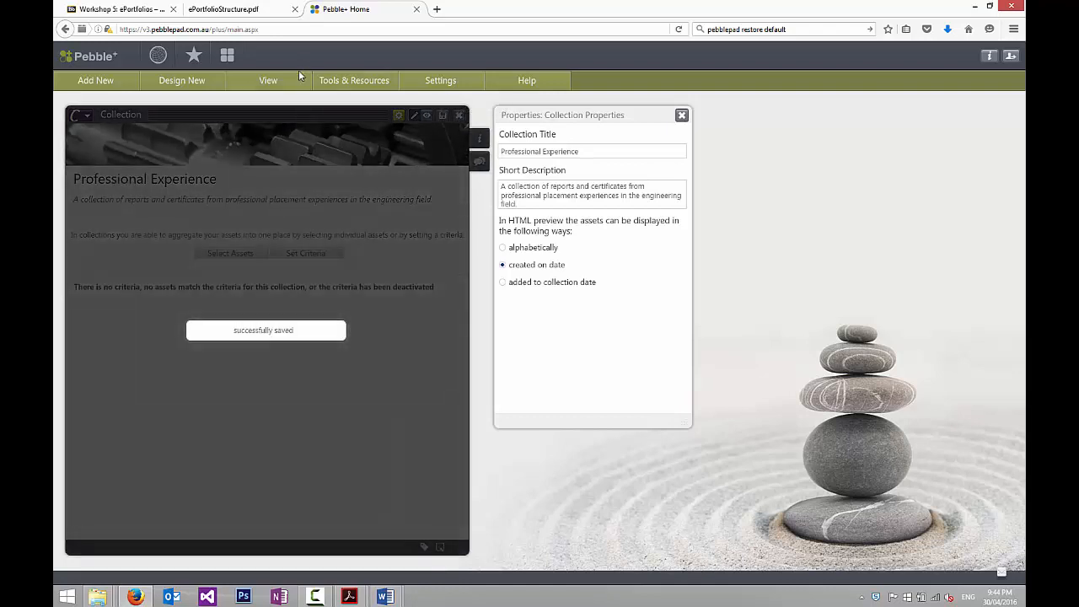
click(459, 115)
click(268, 11)
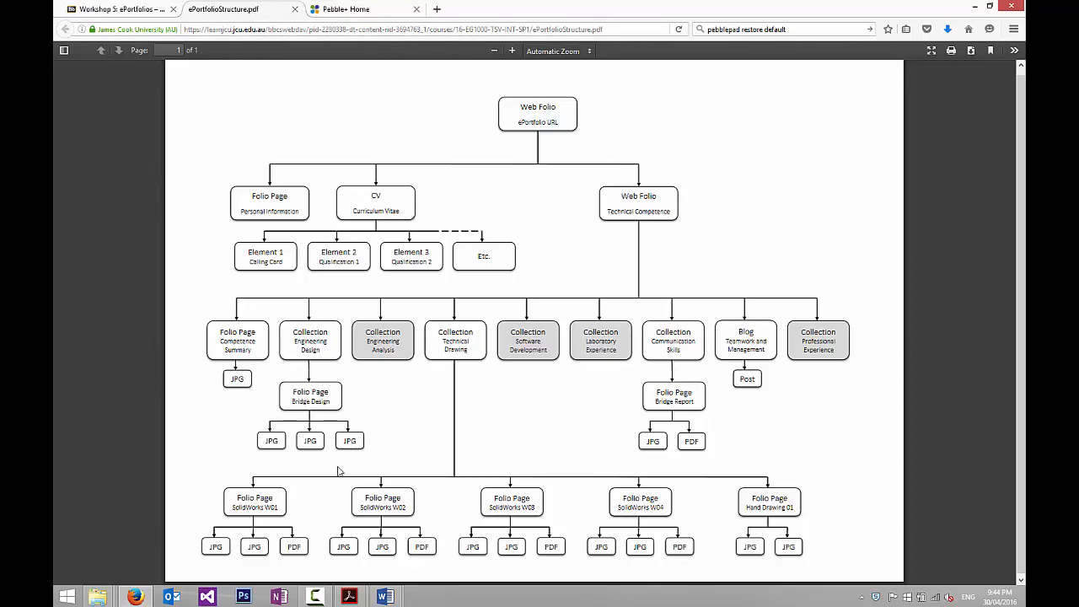
click(352, 8)
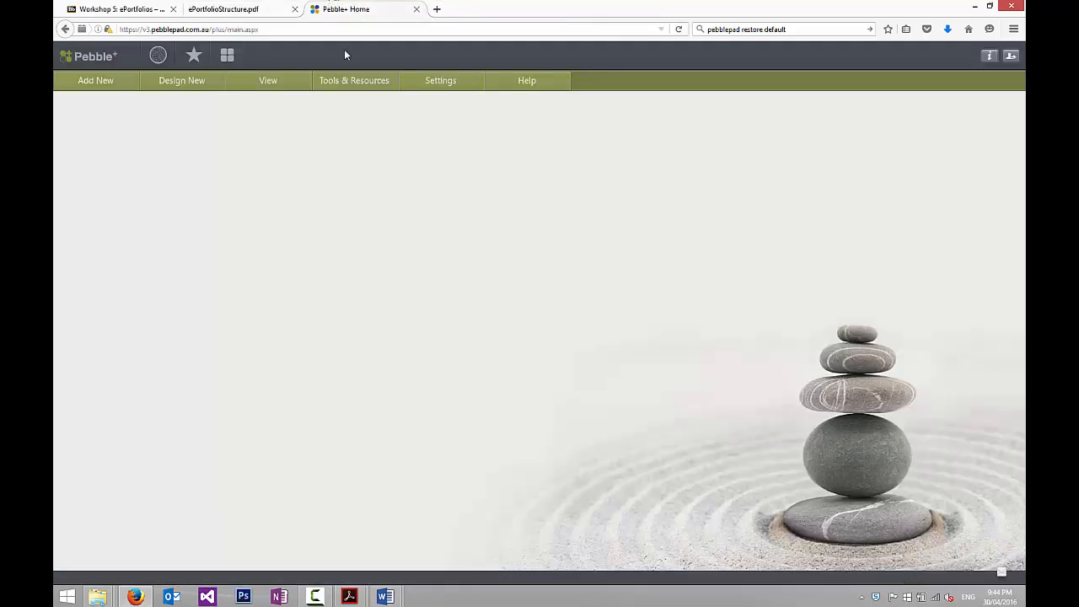
- Find the Technical Competence webfolio in the asset store and open it for editing
click(227, 56)
scroll(472, 226, down, 3)
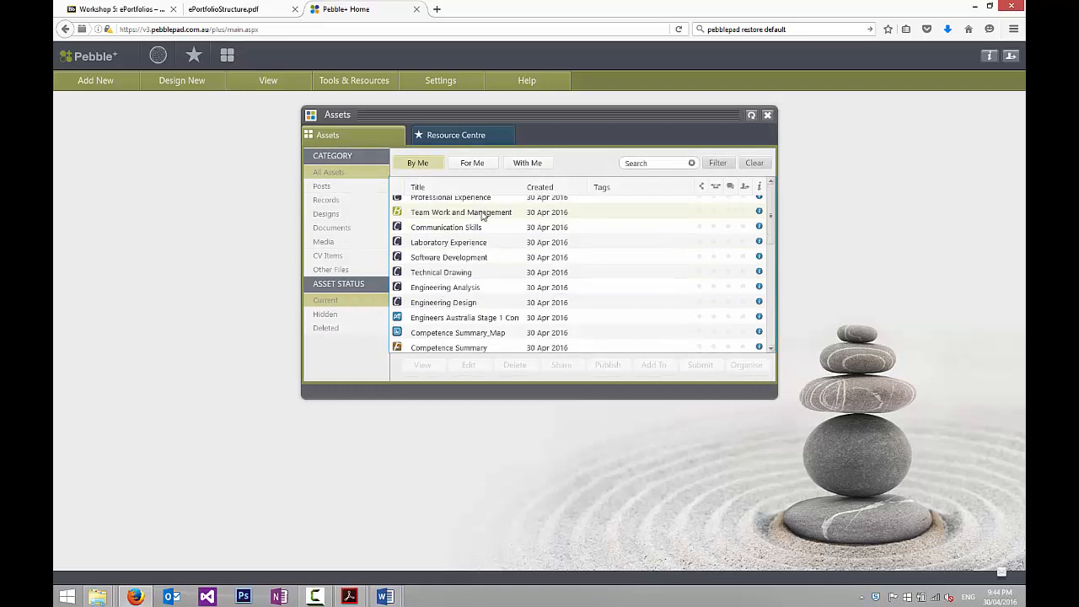
scroll(473, 249, down, 1)
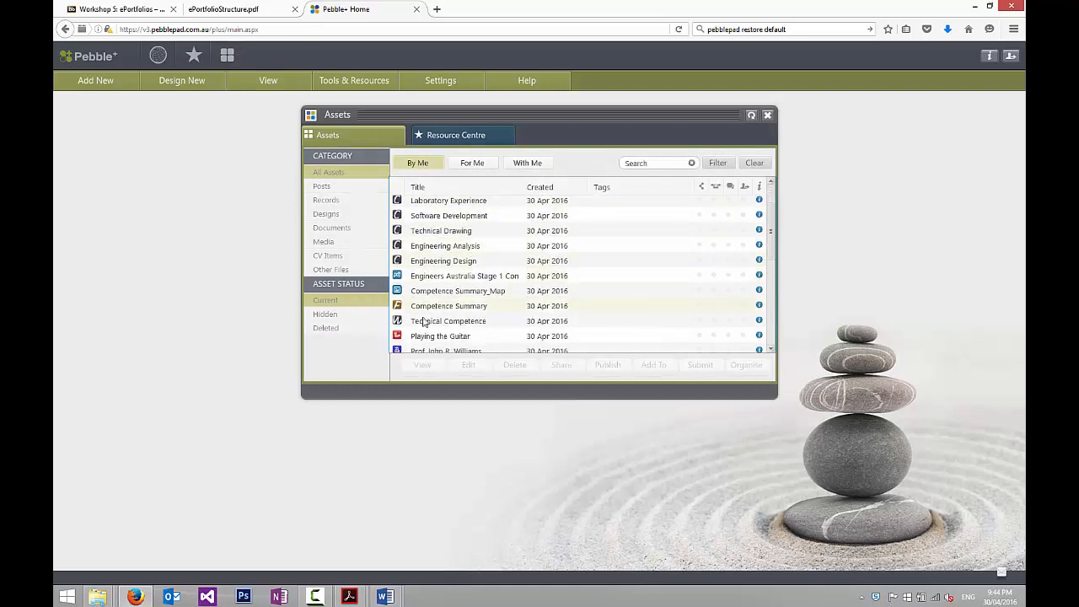
click(429, 324)
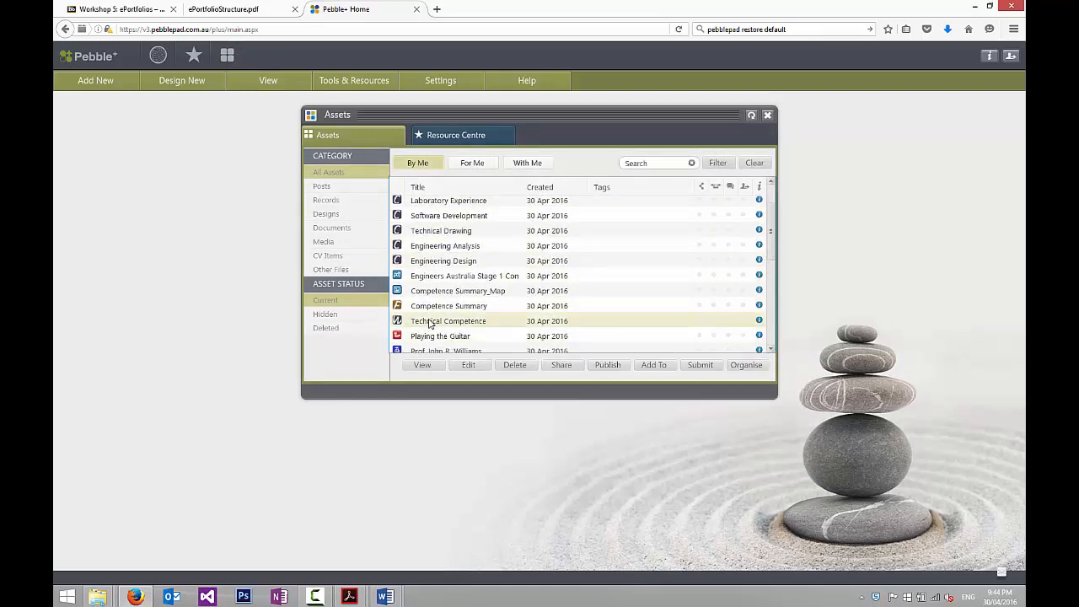
click(469, 365)
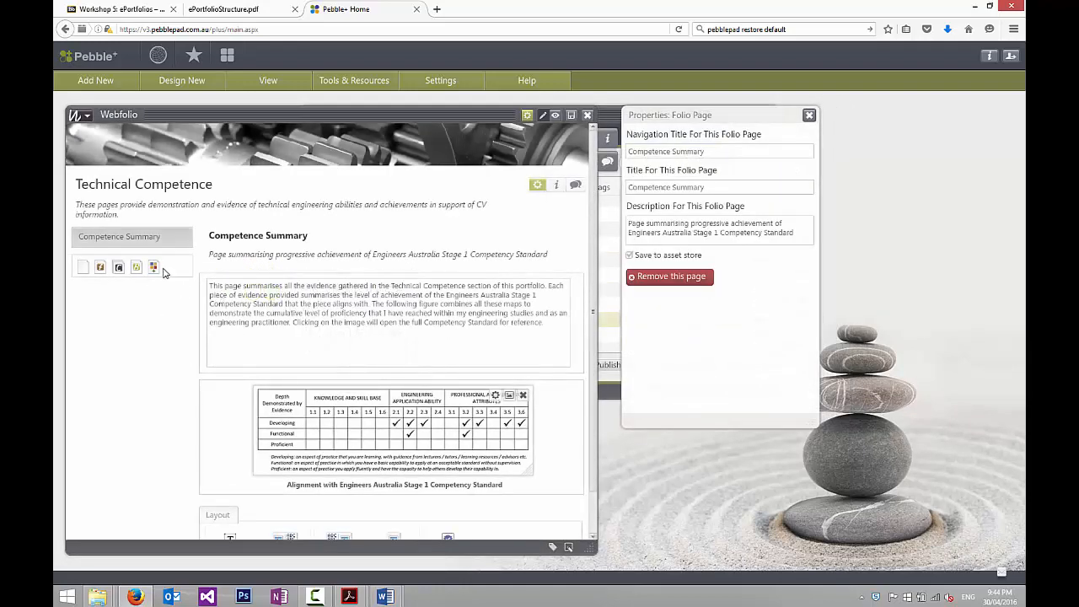
- Check the structure chart and add the existing Engineering Design collection as a page after Competence Summary in the webfolio
click(255, 8)
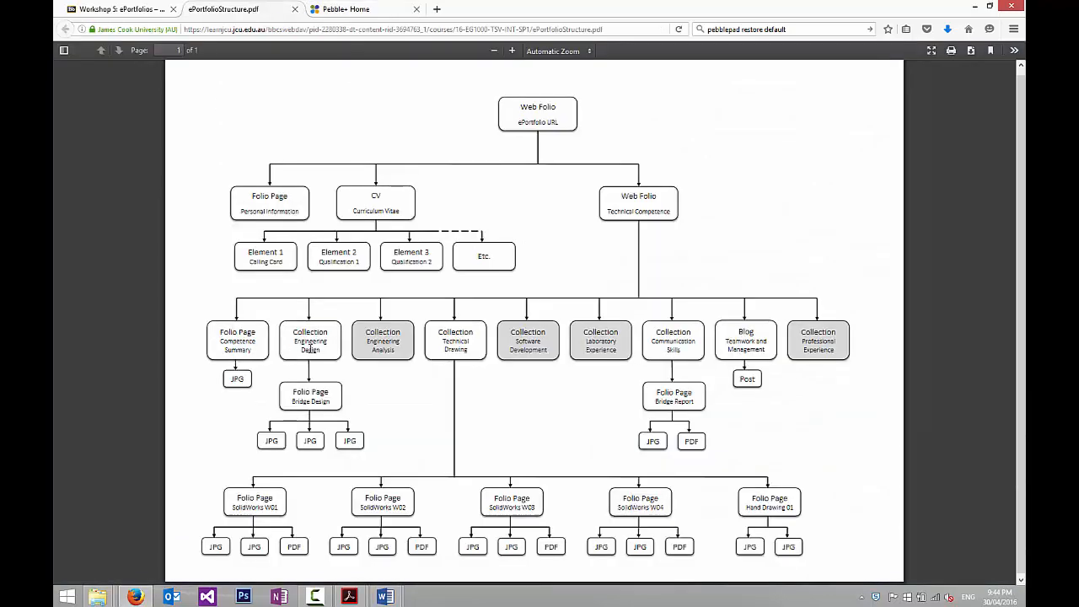
click(354, 10)
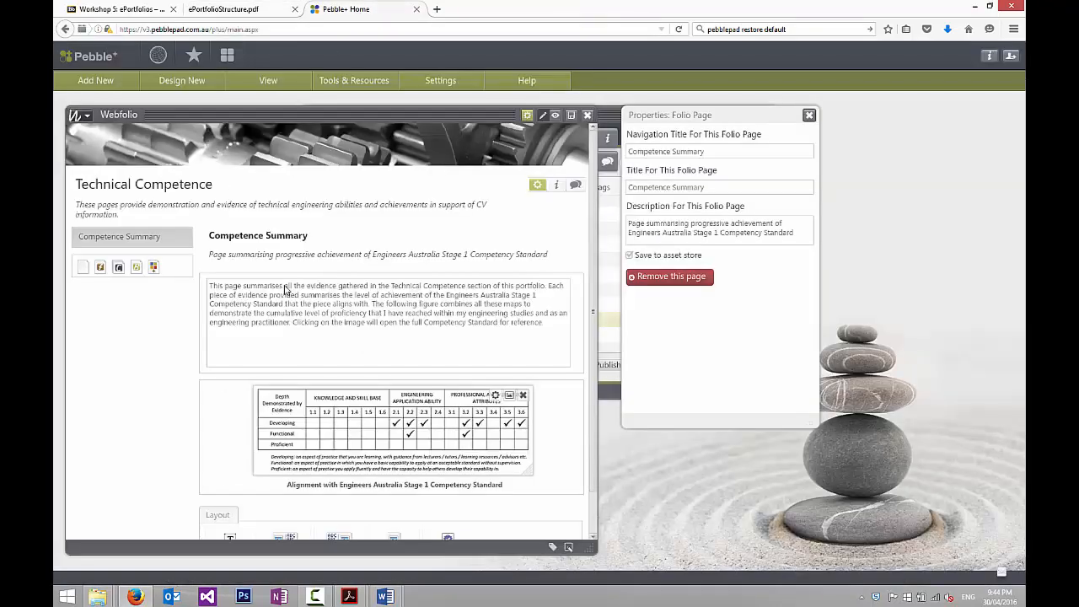
click(153, 266)
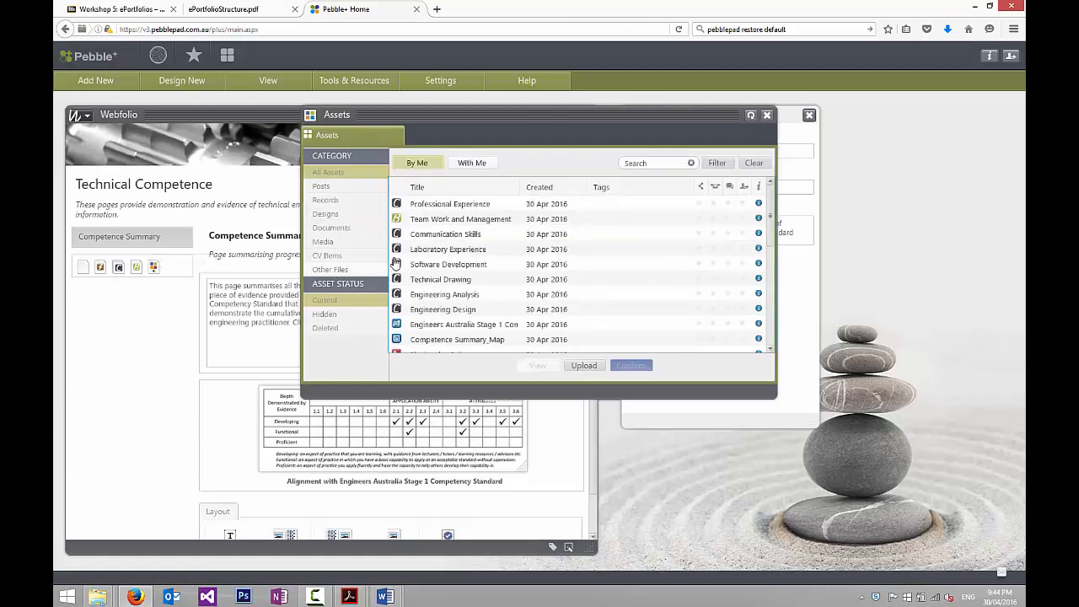
click(429, 315)
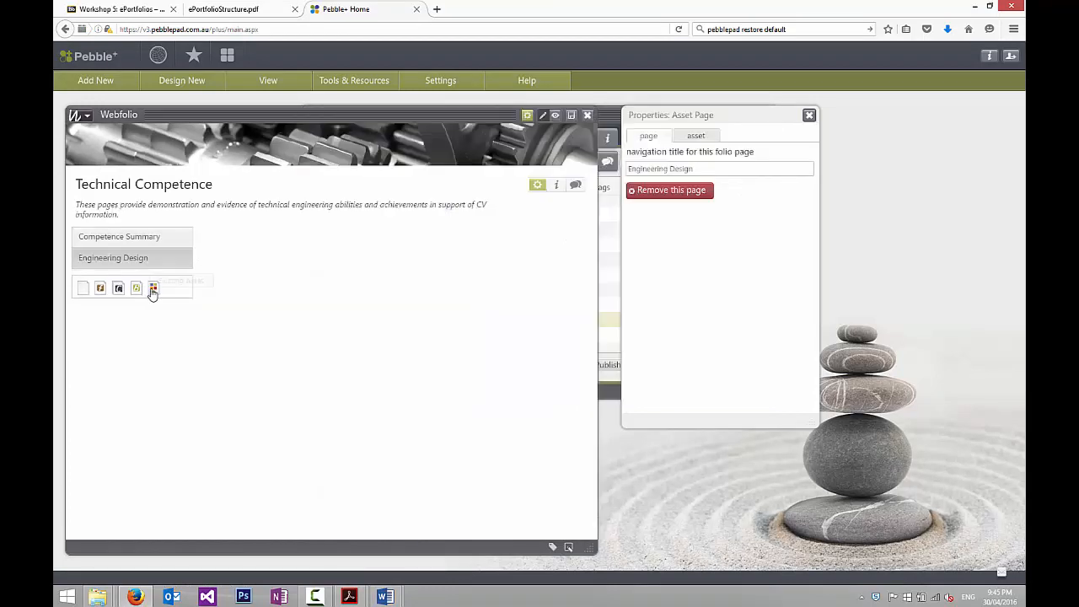
- Check the structure chart and add the existing Engineering Analysis collection as the webfolio page after Engineering Design
click(154, 289)
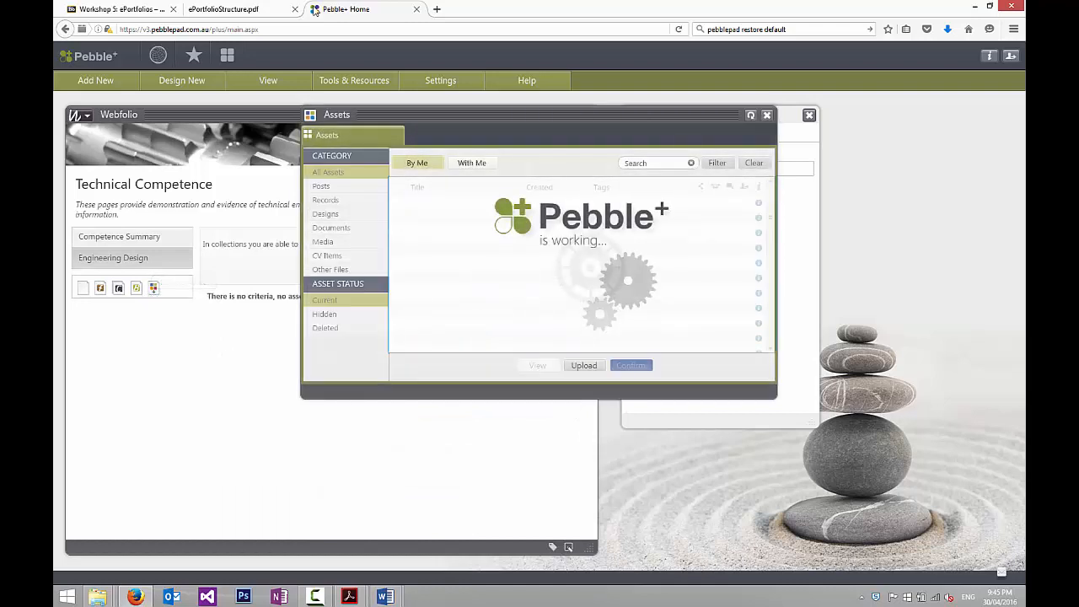
key(ctrl+shift+Tab)
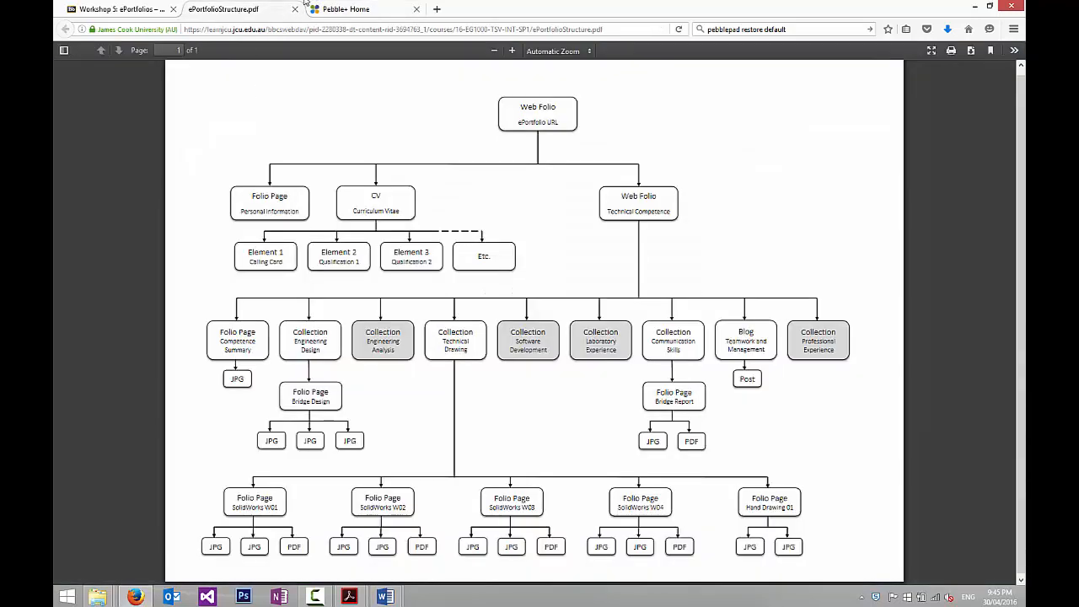
click(332, 12)
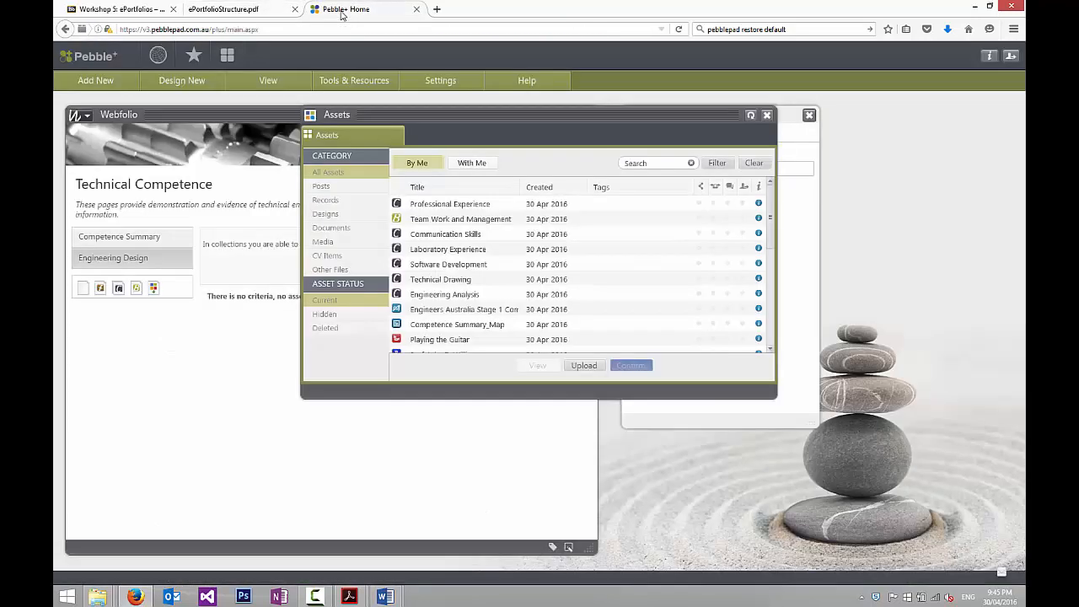
click(439, 295)
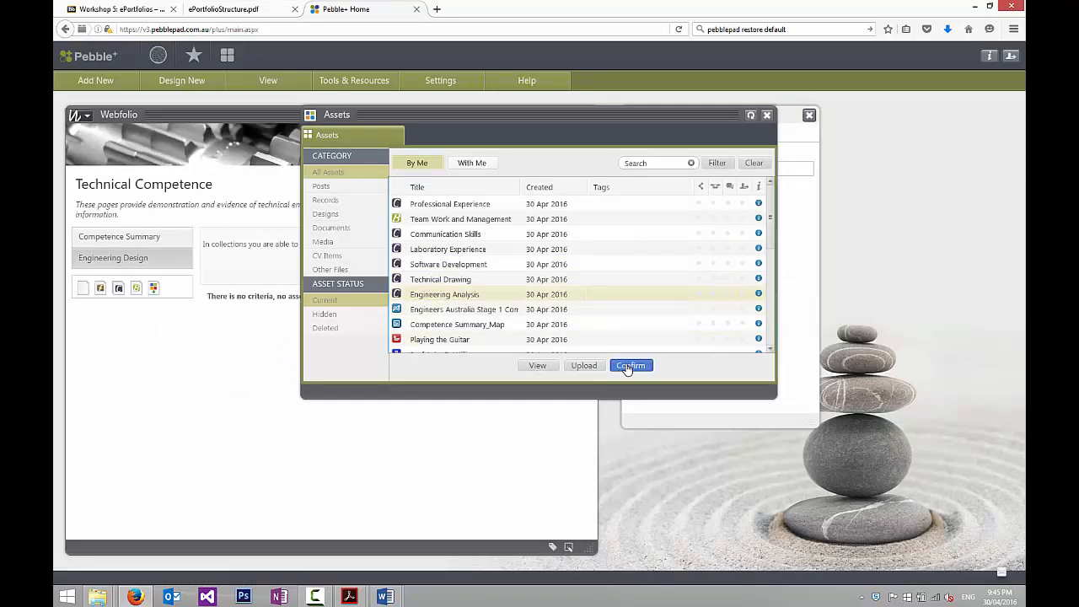
click(630, 365)
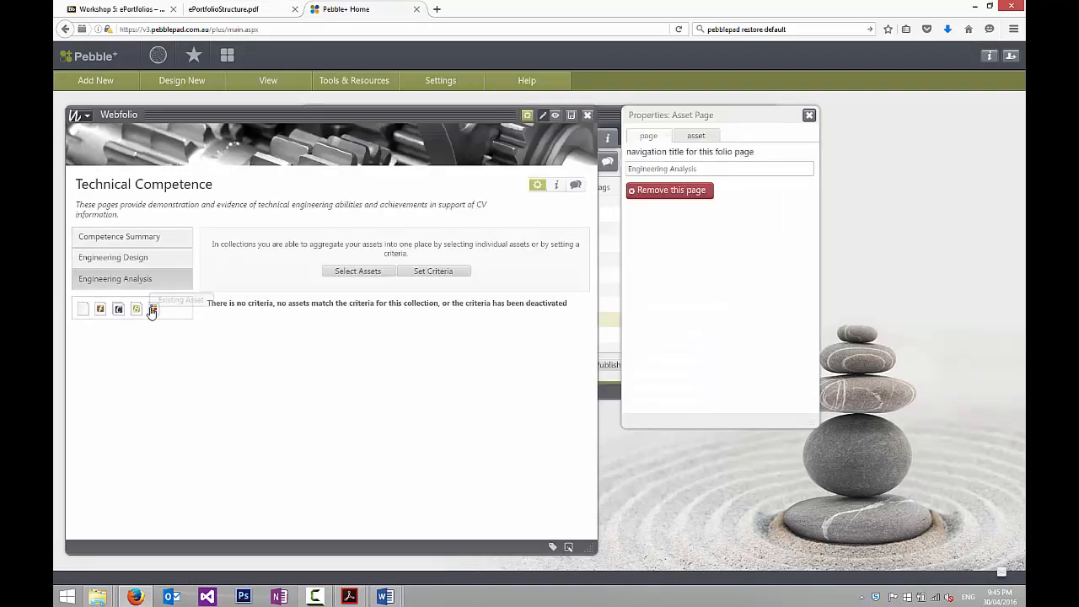
- Check the structure chart and add the existing Technical Drawing collection as the webfolio page after Engineering Analysis
click(154, 312)
click(224, 9)
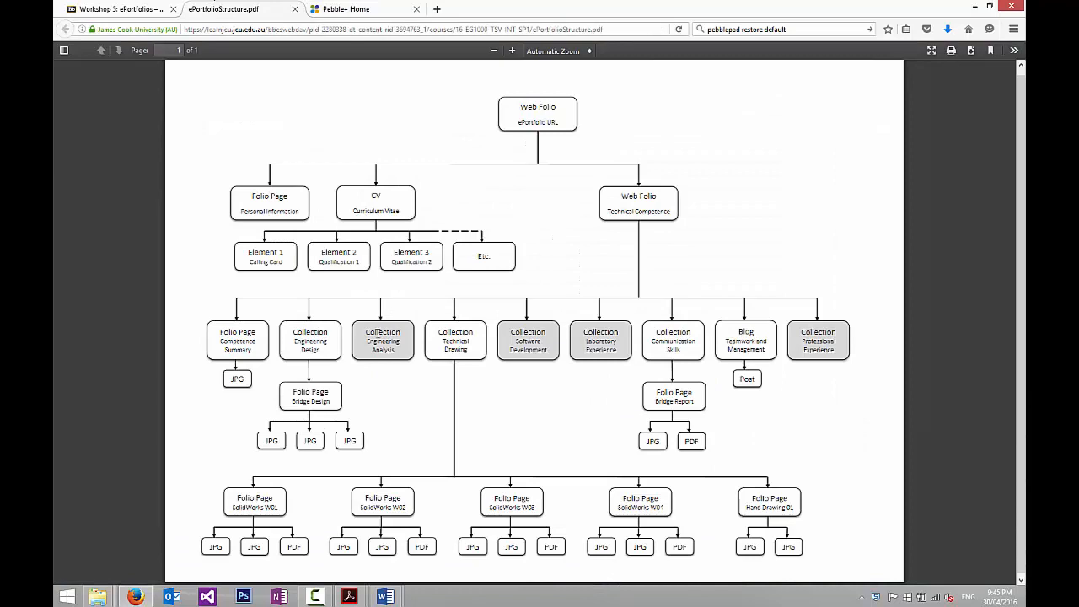
click(343, 10)
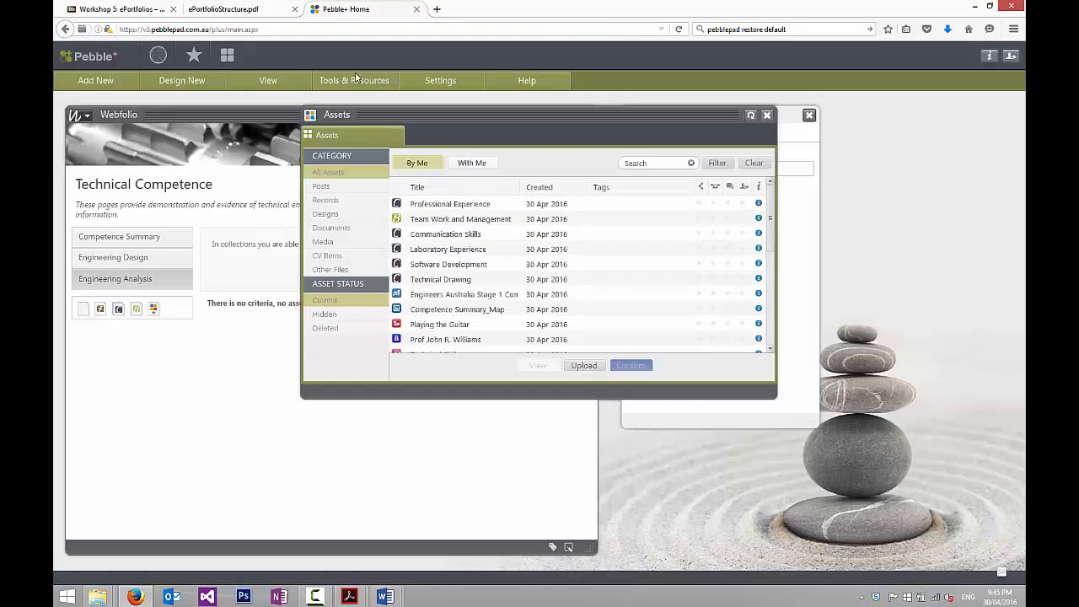
click(425, 282)
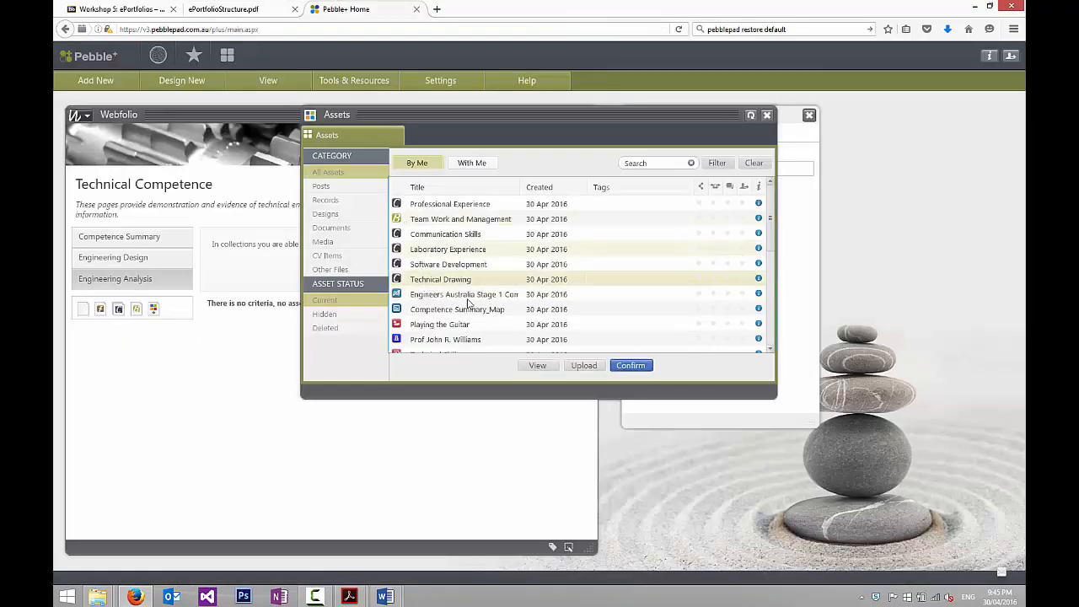
click(630, 366)
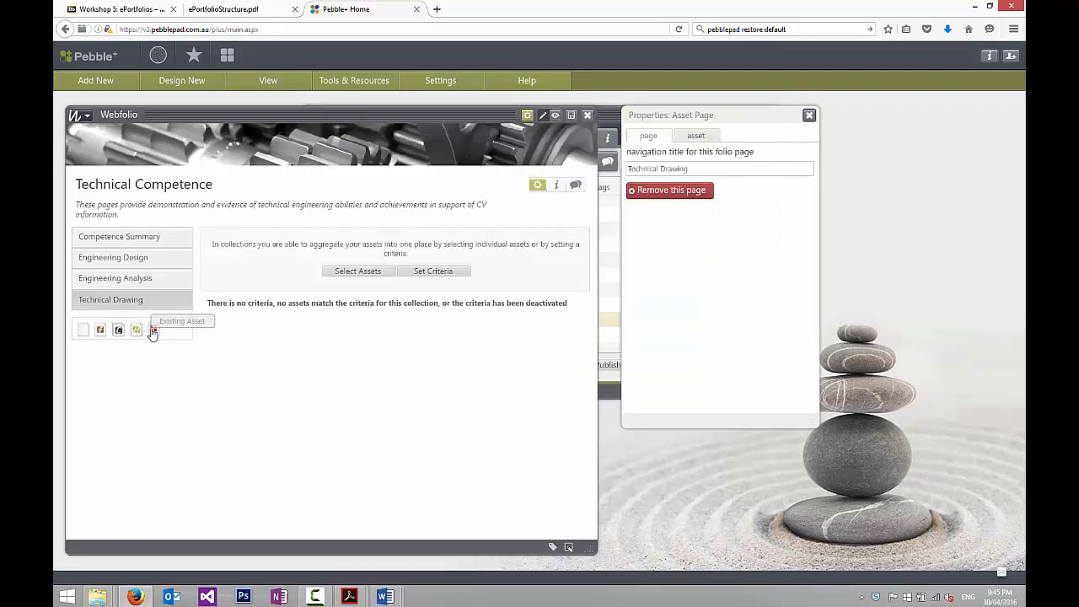
- Check the structure chart and add the existing Software Development collection as the webfolio page after Technical Drawing
click(153, 329)
click(224, 8)
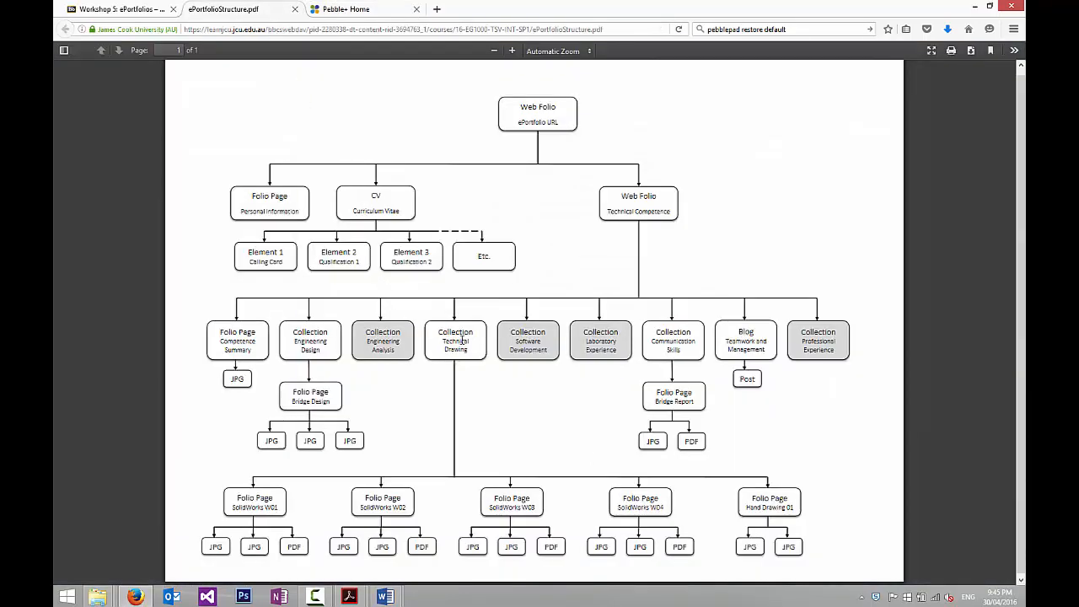
click(397, 9)
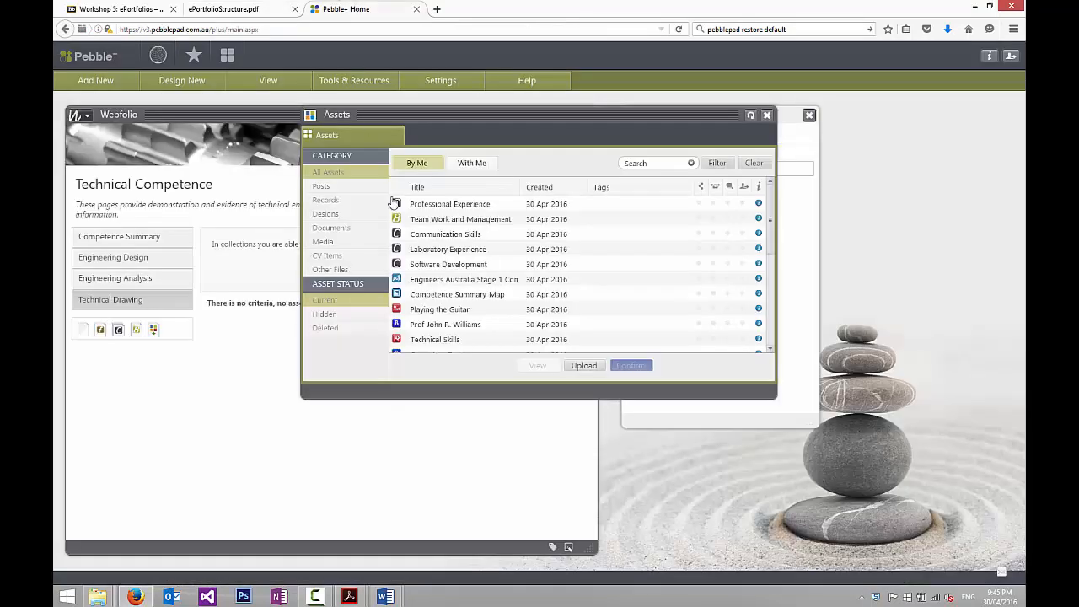
click(438, 264)
click(631, 366)
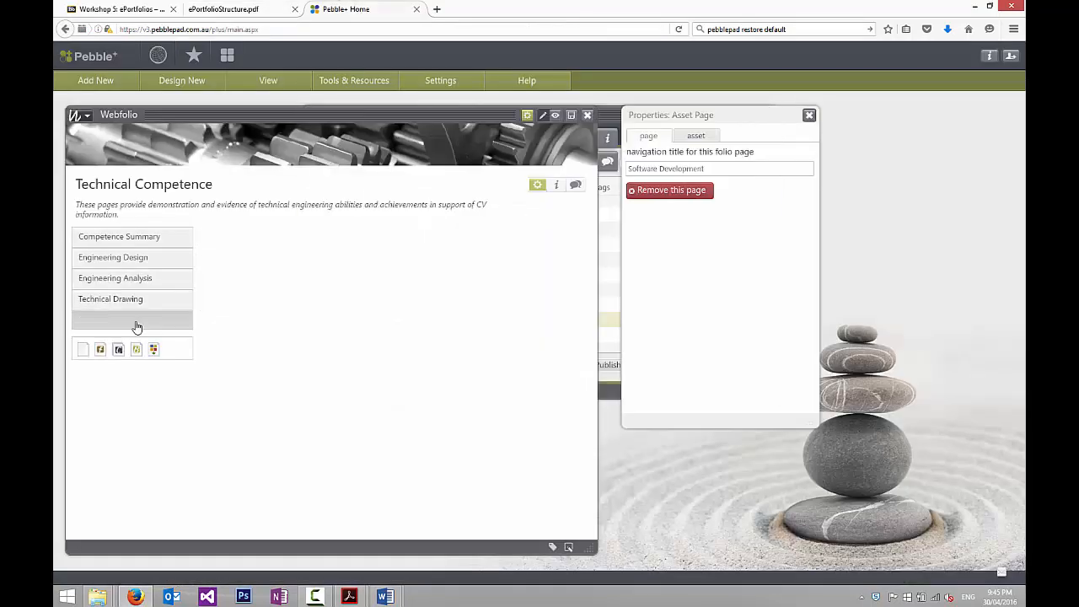
- Check the structure chart and add the existing Laboratory Experience collection as the webfolio page after Software Development
click(153, 349)
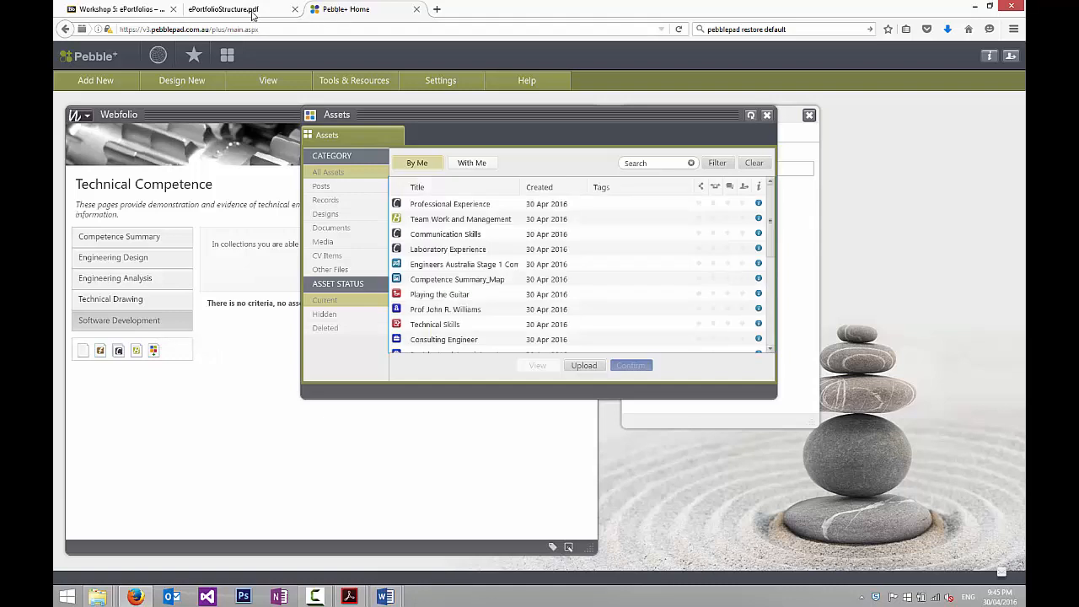
click(252, 11)
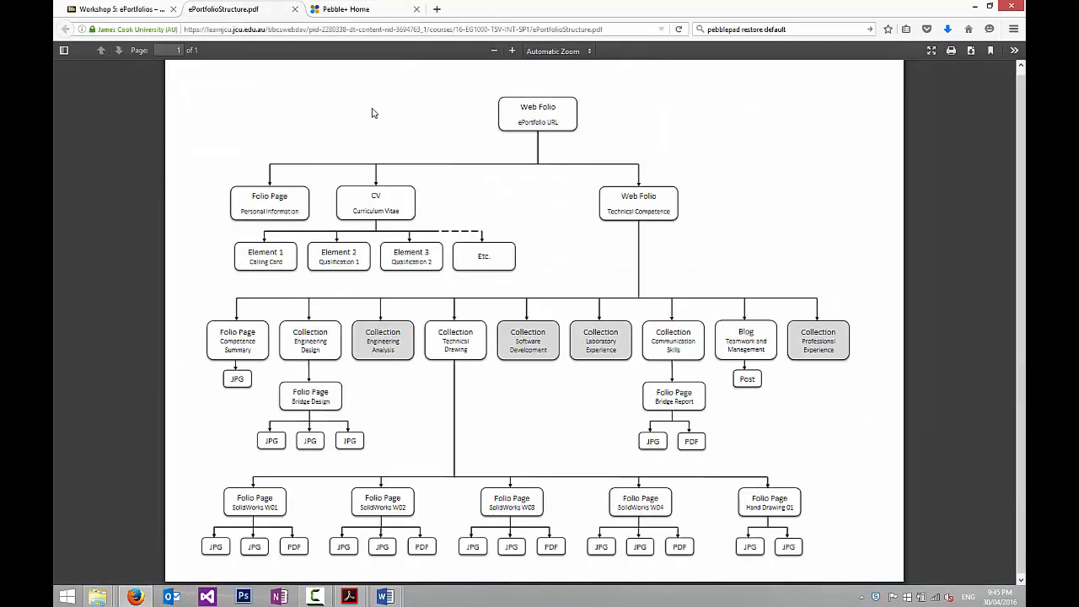
click(361, 9)
click(449, 250)
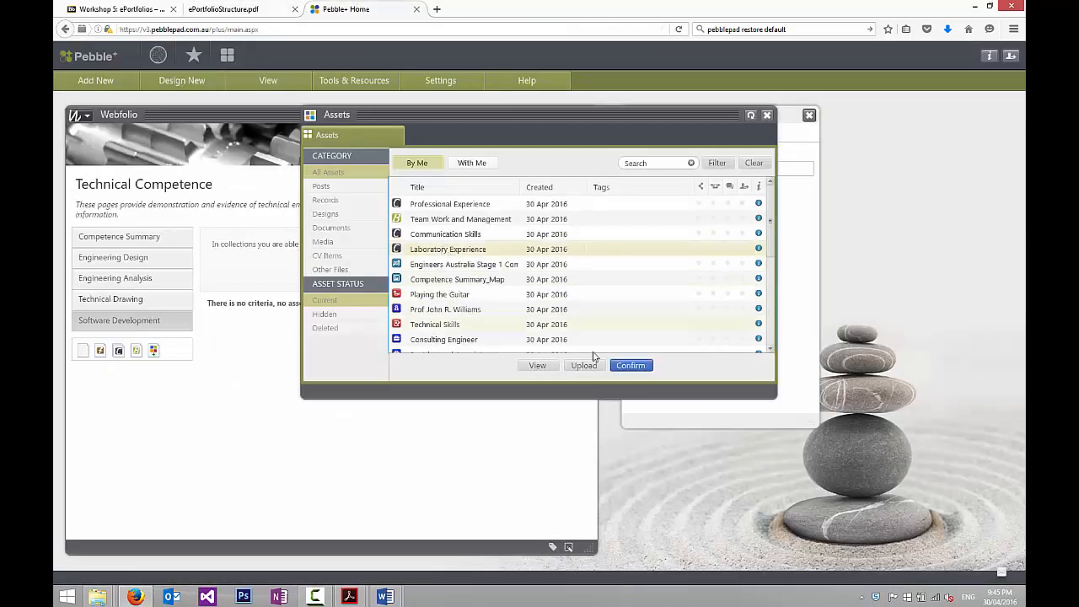
click(631, 365)
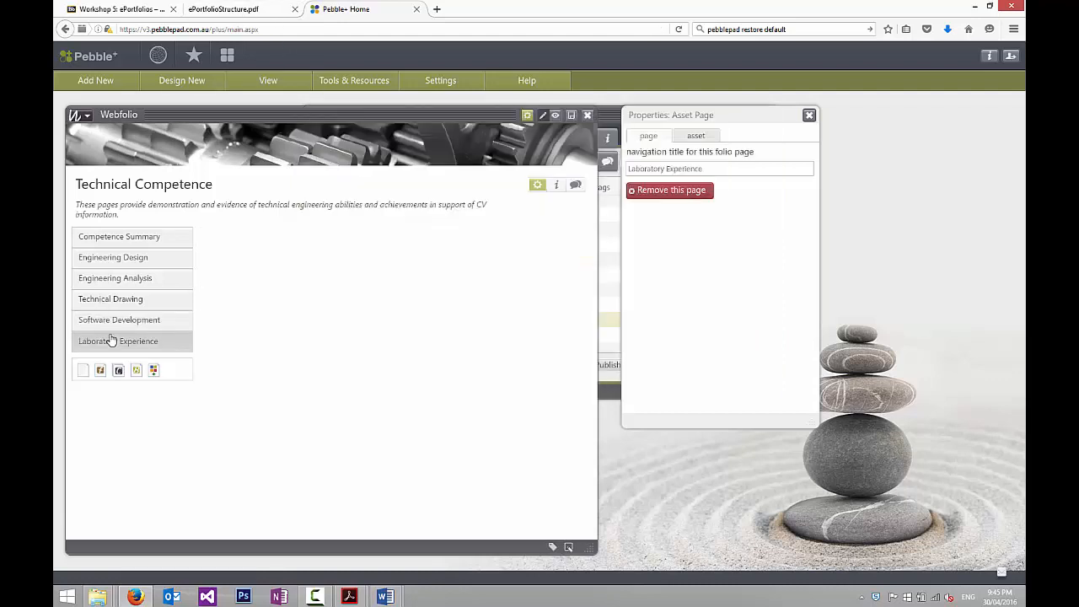
- Add the existing Communication Skills collection and the Team Work and Management blog as the next pages of the Technical Competence webfolio
click(153, 371)
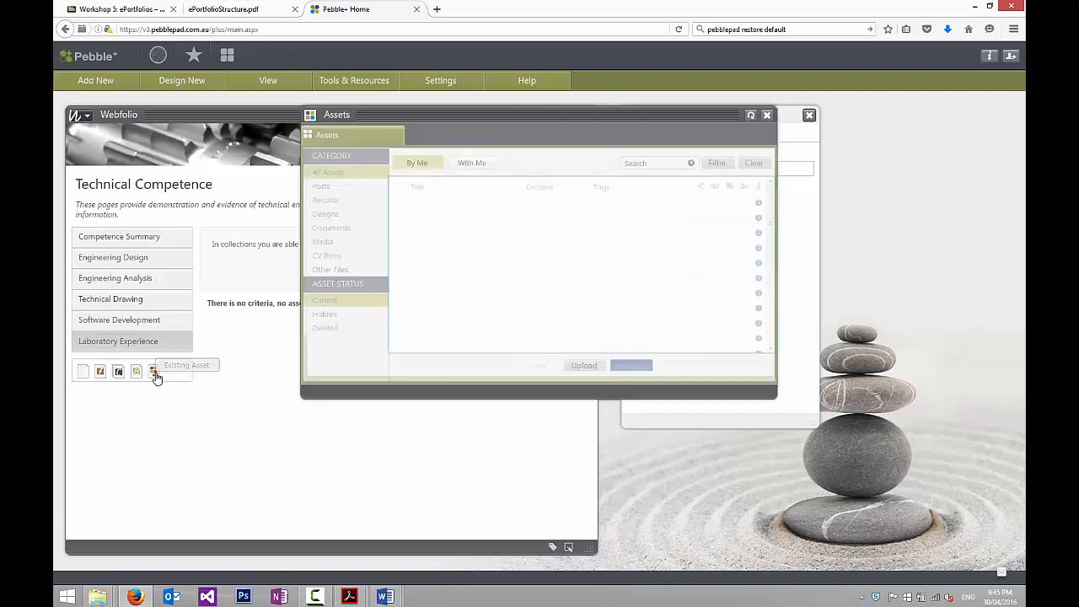
click(428, 234)
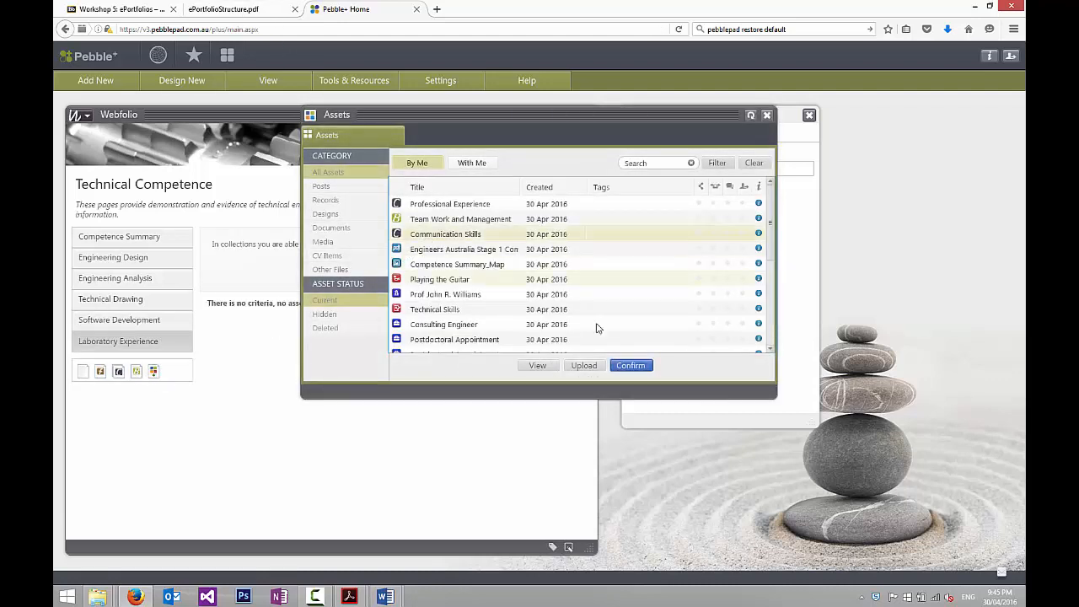
click(630, 365)
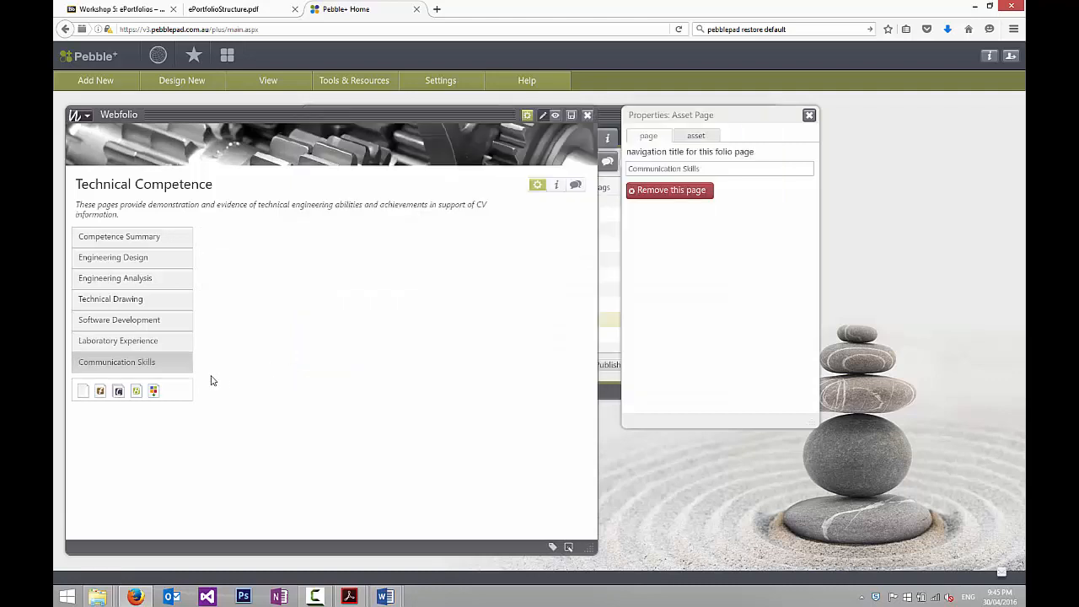
click(154, 393)
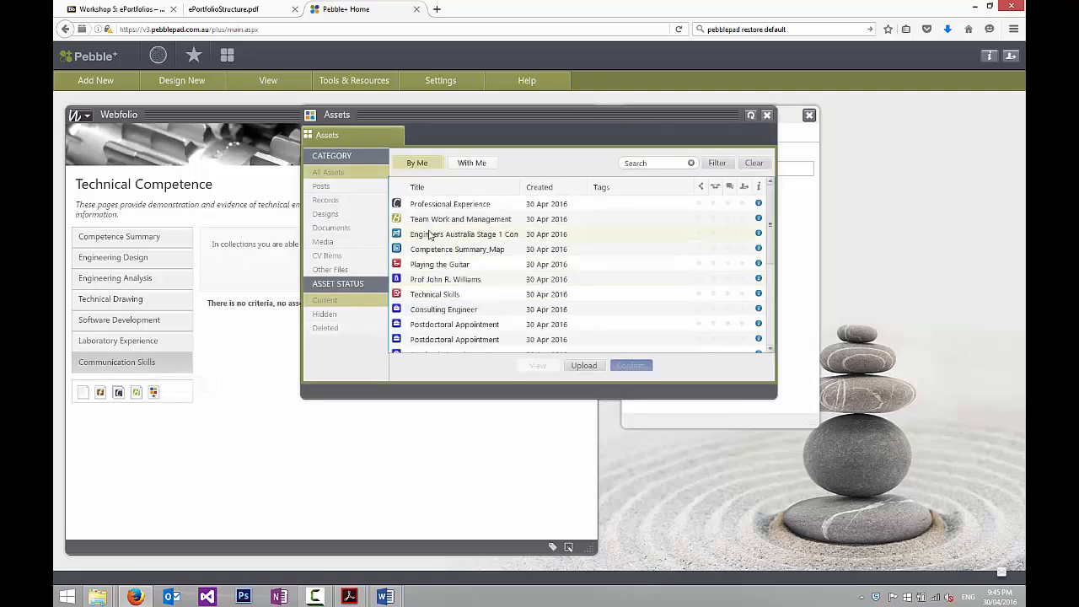
click(455, 221)
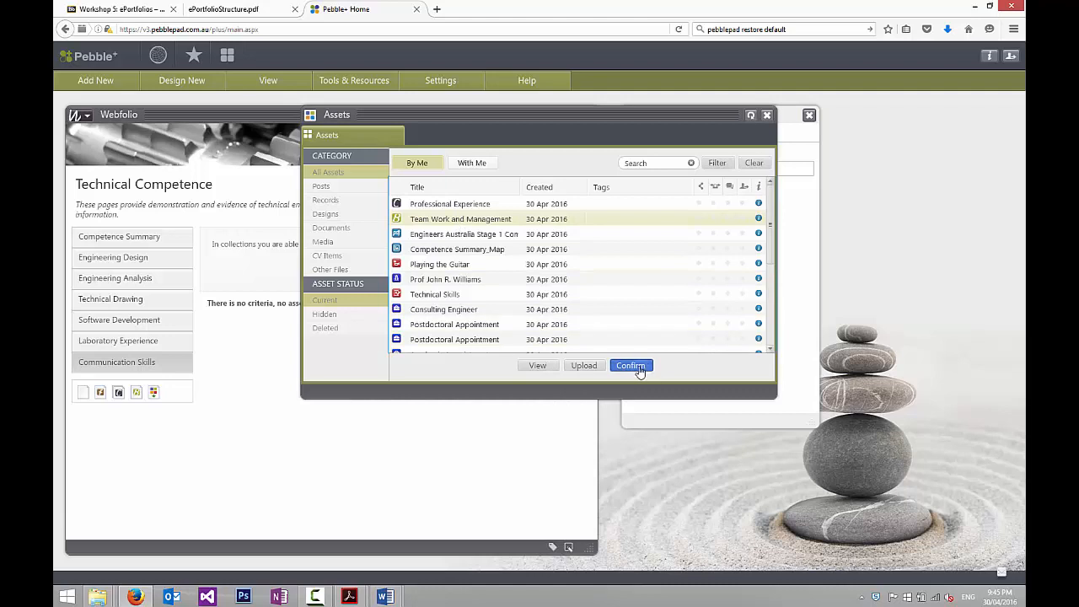
click(630, 365)
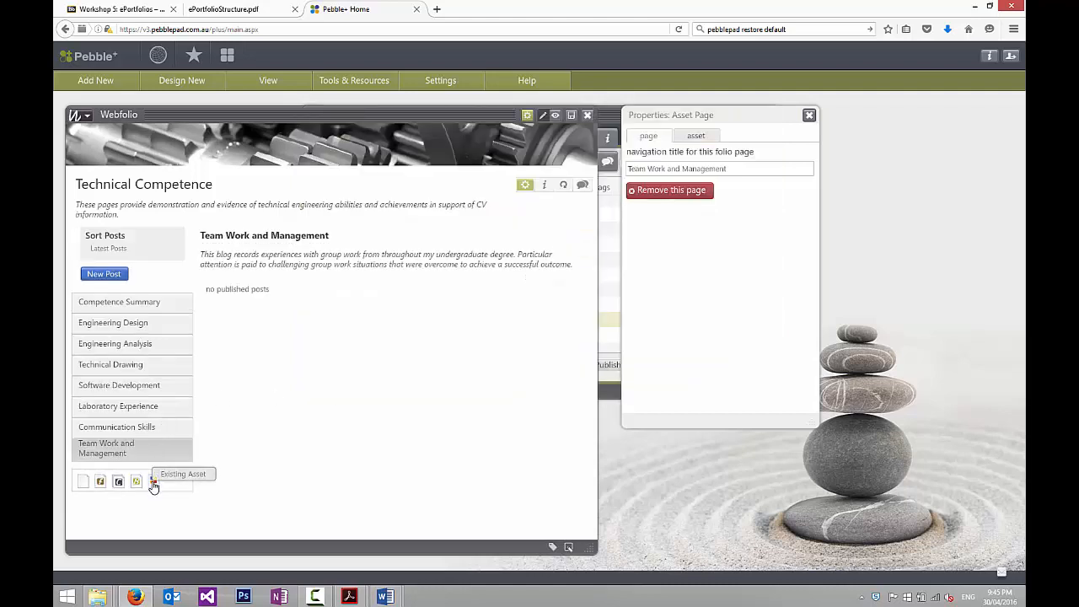
- Add the existing Professional Experience collection as the last page of the Technical Competence webfolio
click(154, 484)
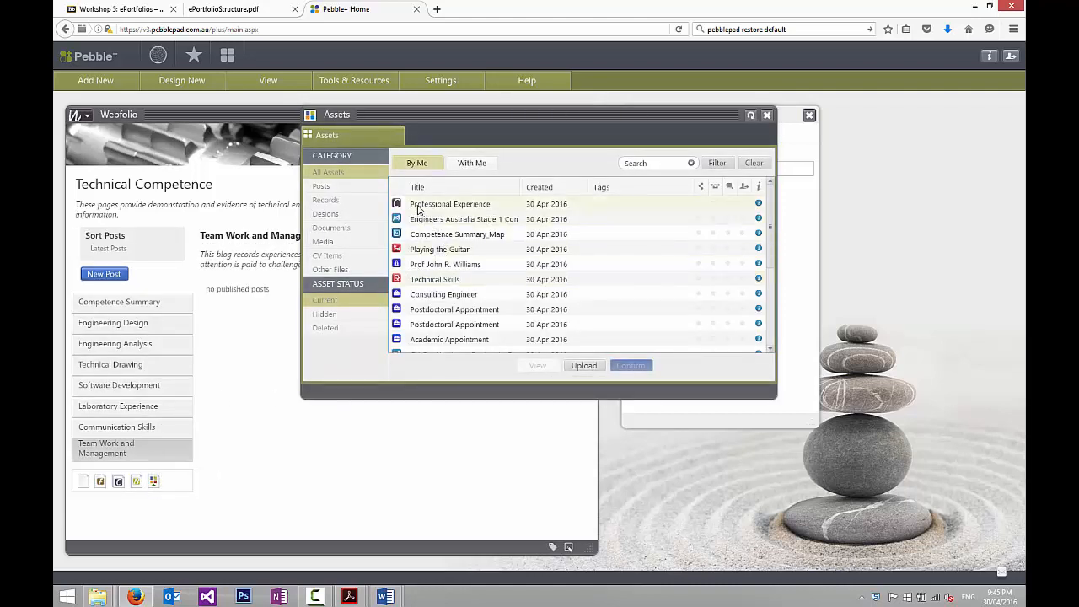
click(453, 208)
click(637, 371)
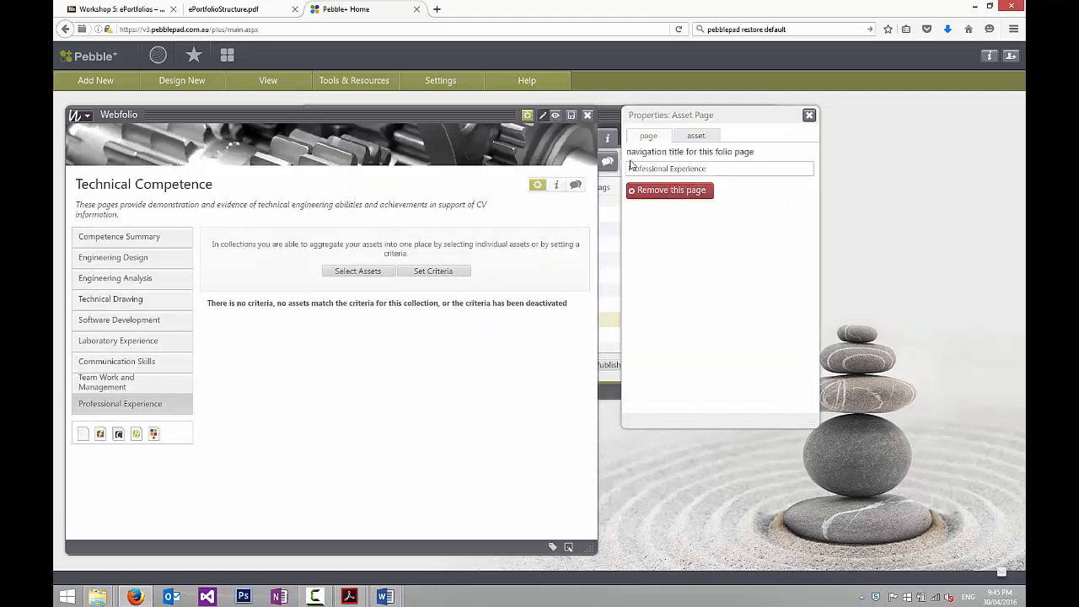
- Save the Technical Competence webfolio with its added pages and close it
click(570, 115)
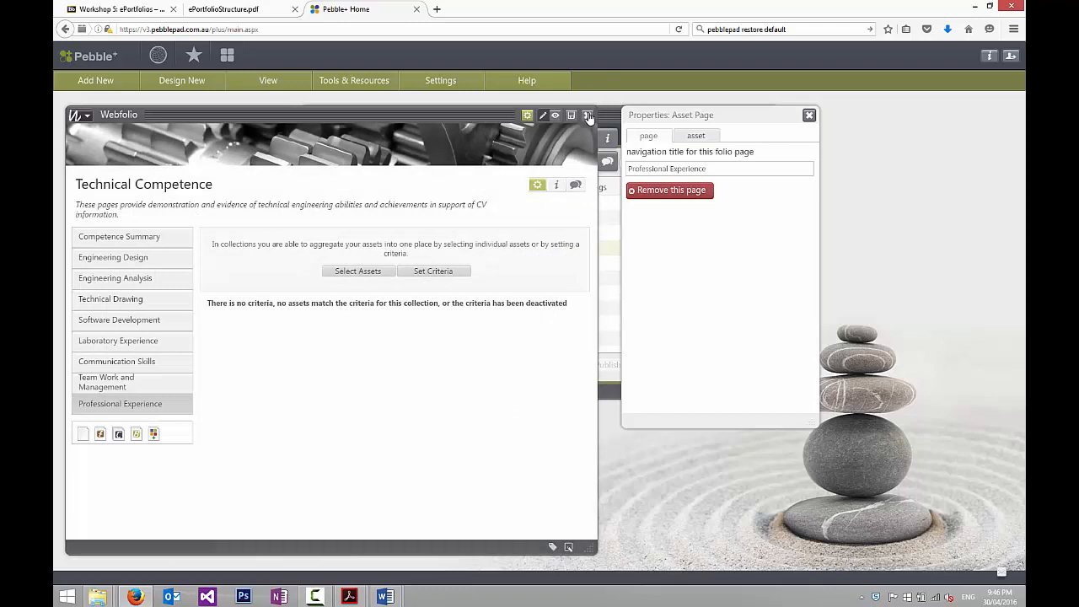
click(588, 116)
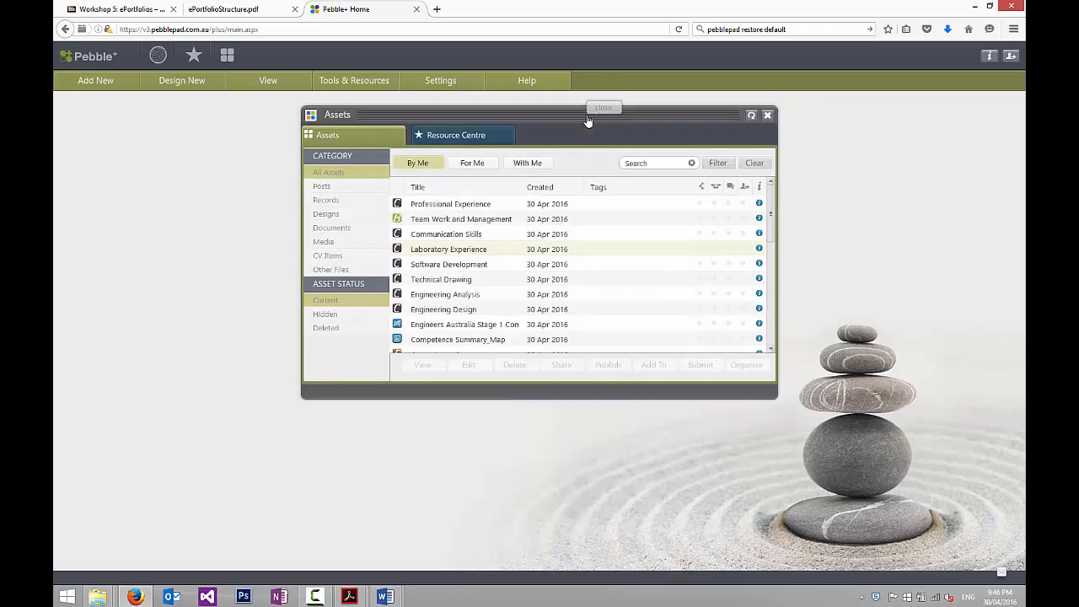
- Find the main personal webfolio among the assets and open its full-page view in a separate browser tab
drag(771, 205, 772, 331)
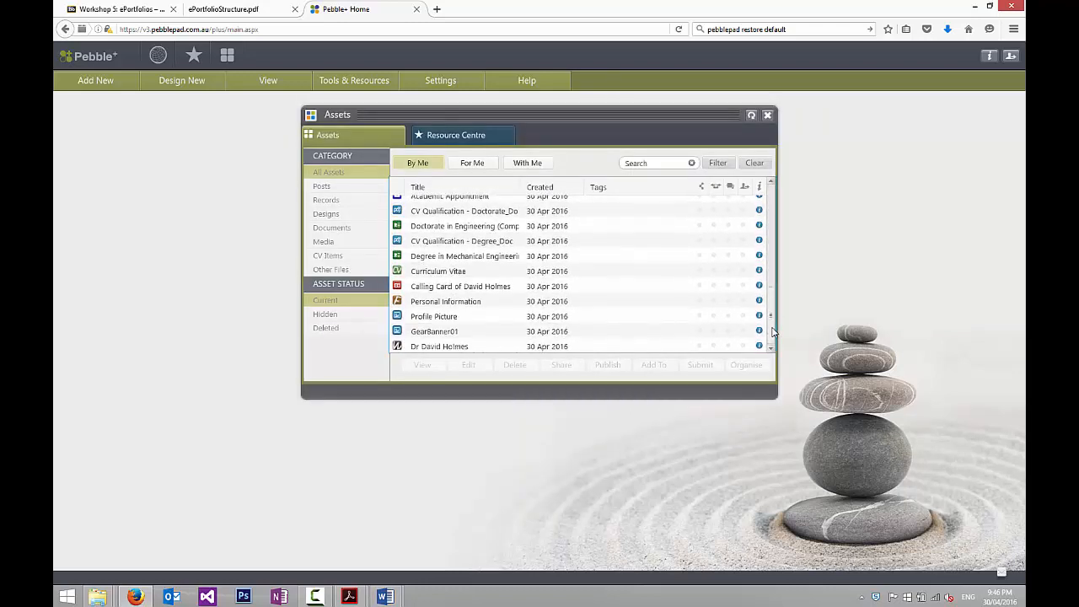
click(428, 347)
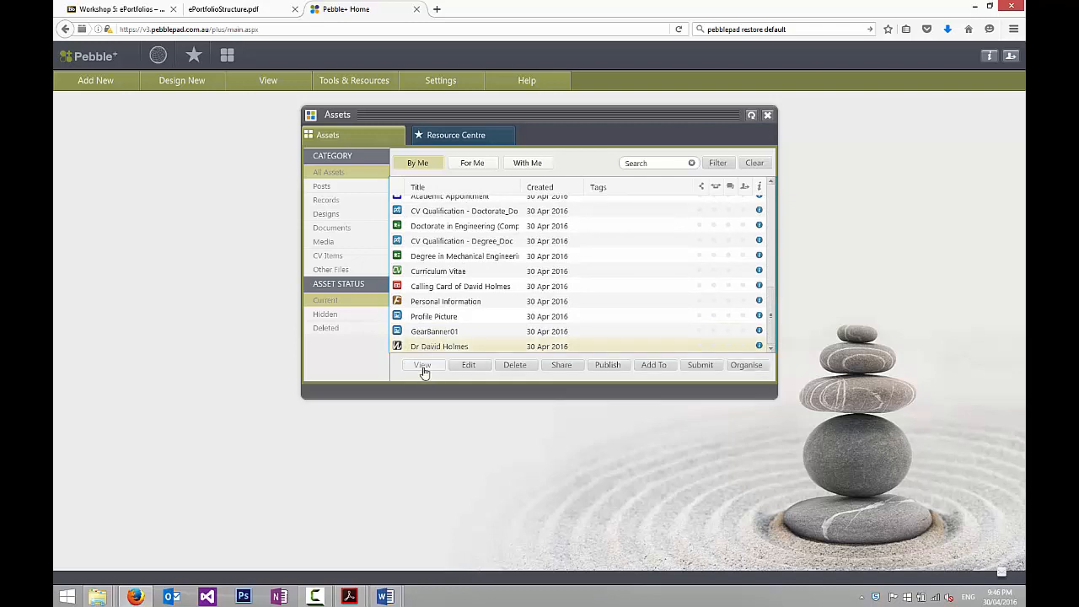
click(422, 365)
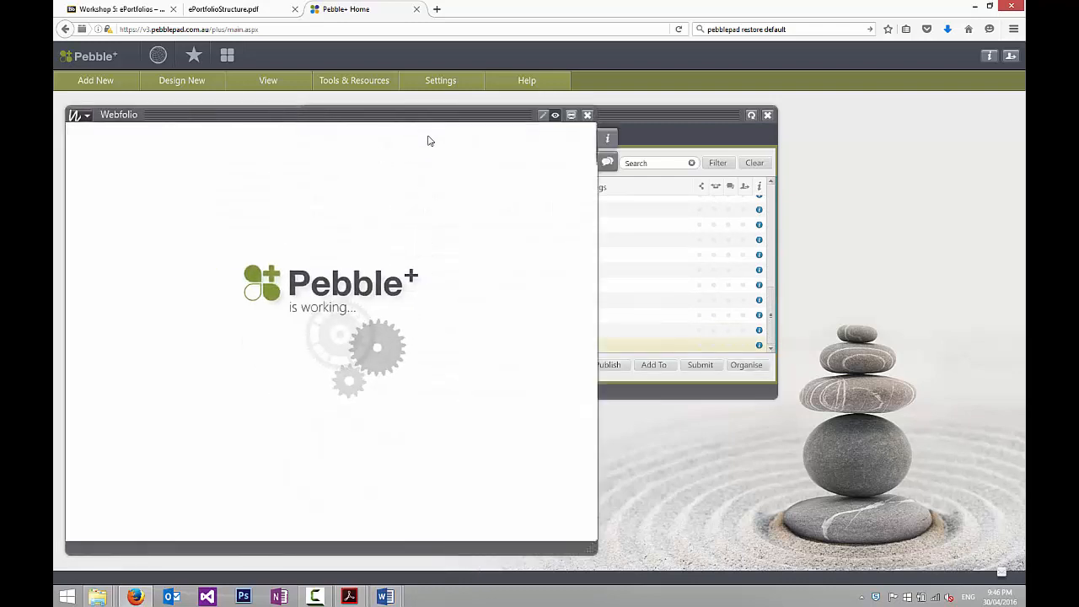
click(571, 114)
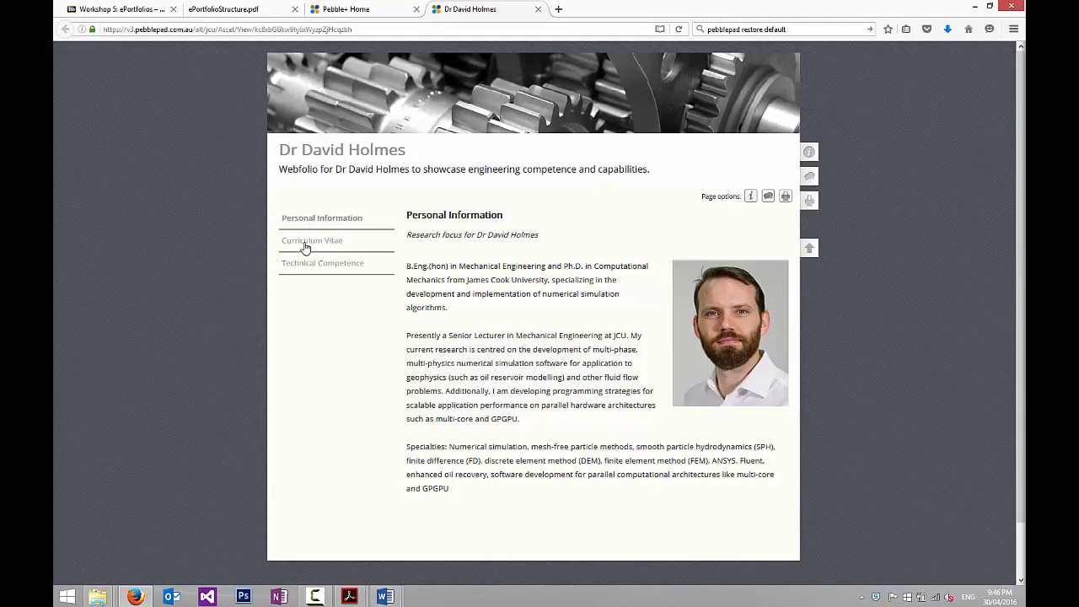
- Review the published view's Curriculum Vitae and Technical Competence pages, from Competence Summary through Software Development, including the Engineering Analysis description
click(309, 243)
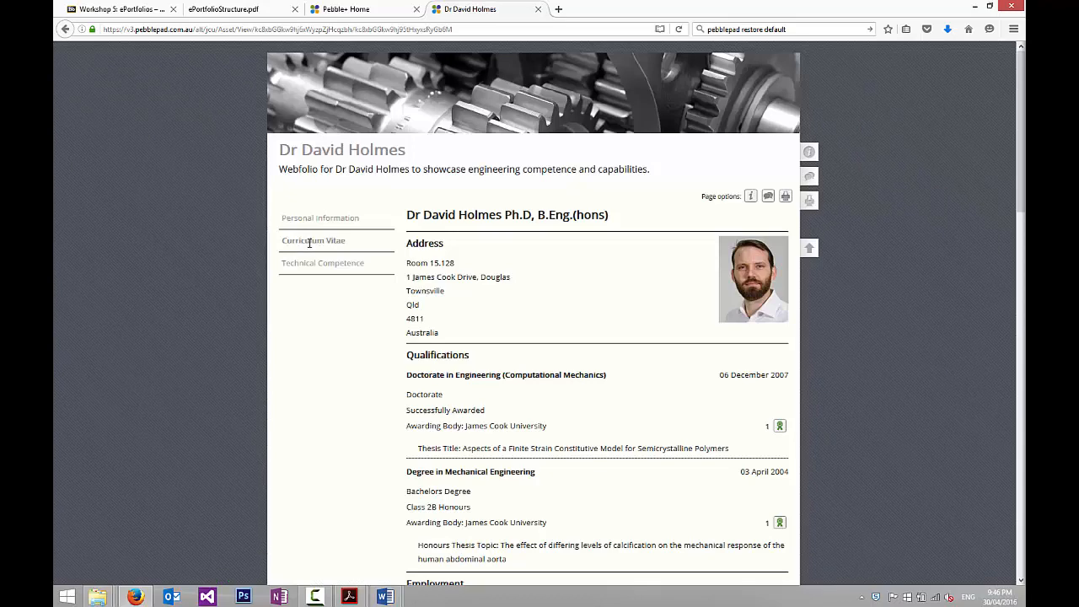
click(311, 266)
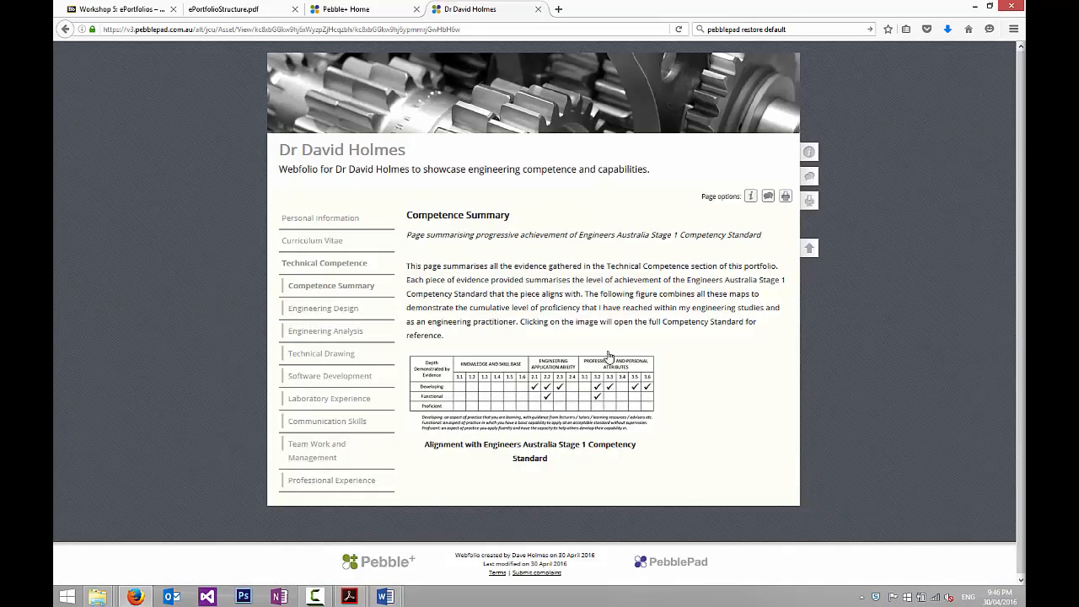
click(326, 311)
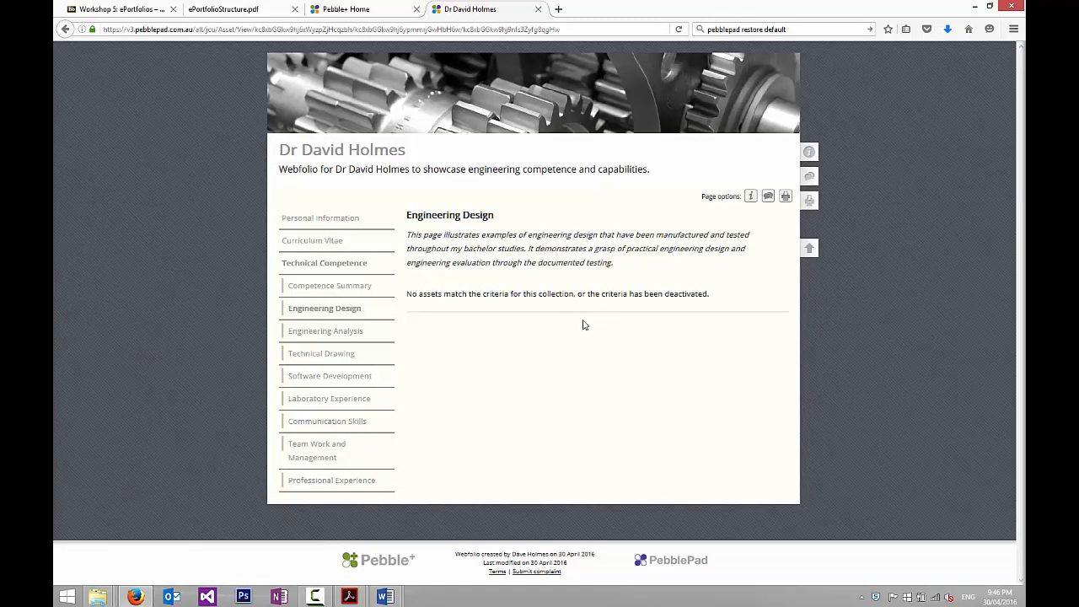
click(329, 334)
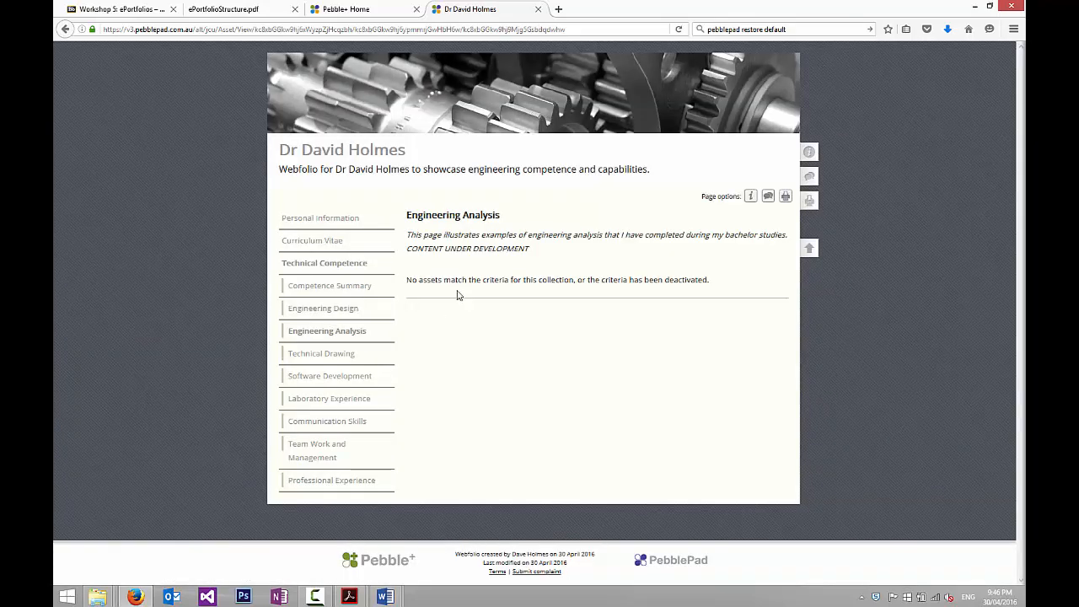
click(328, 355)
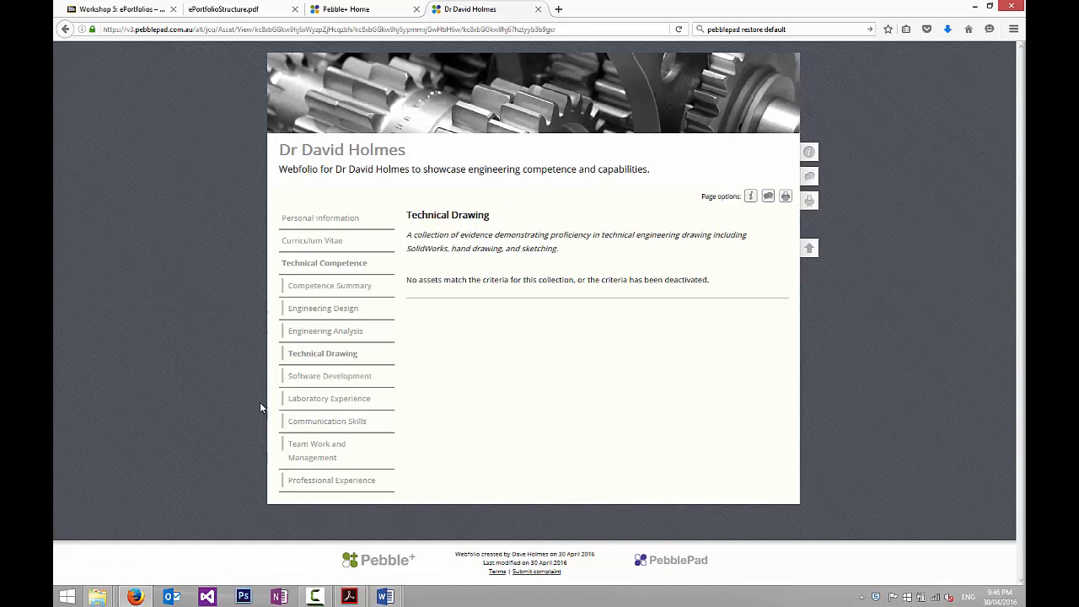
click(314, 377)
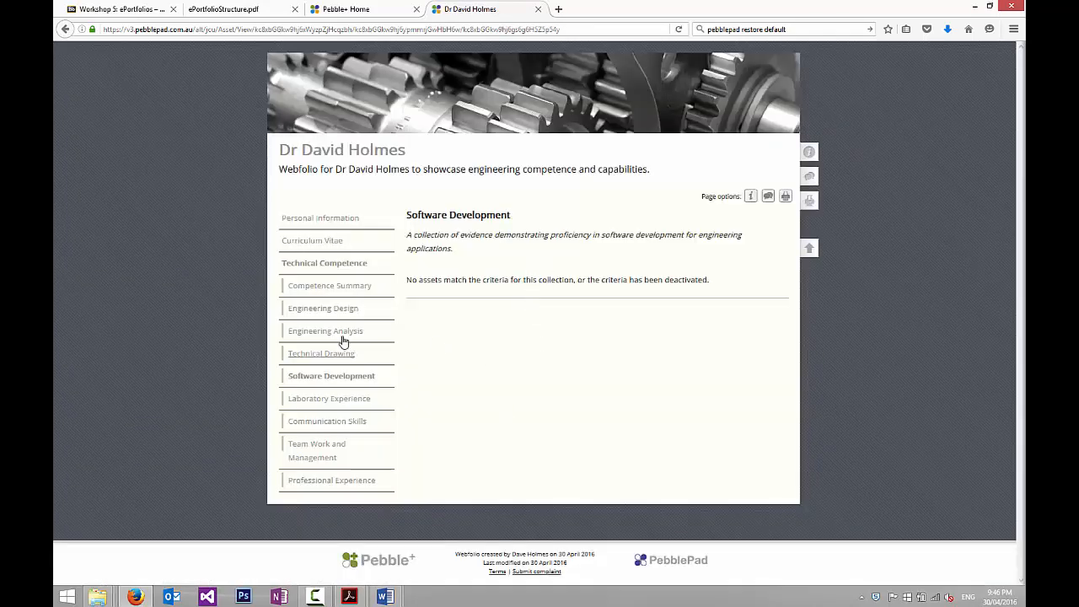
click(314, 330)
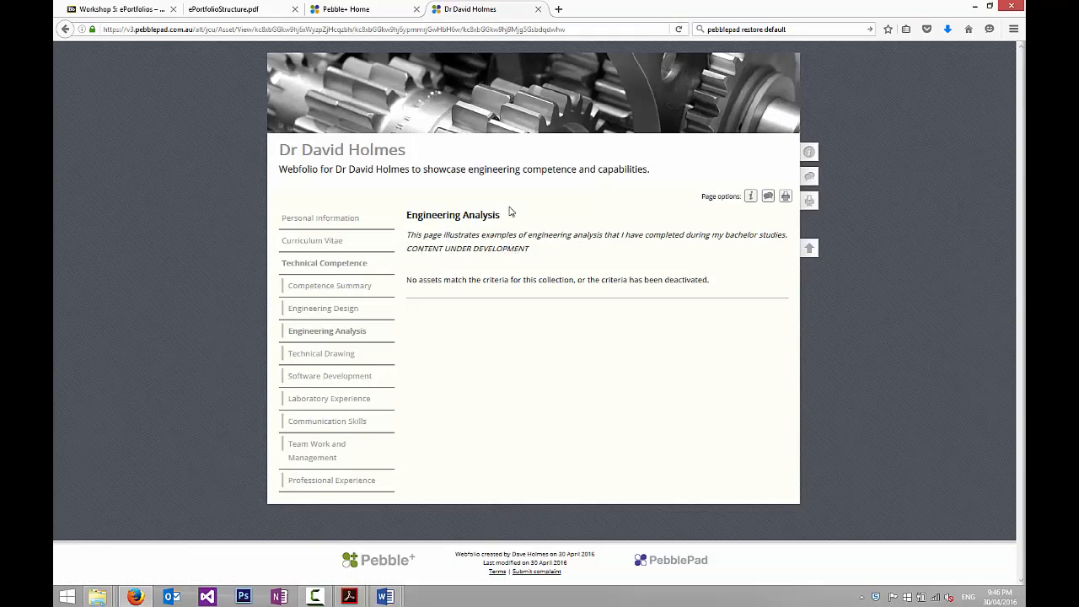
- Check the structure chart, then review the webfolio's Engineering Design, Technical Drawing, Communication Skills, and Team Work and Management pages against it
click(224, 9)
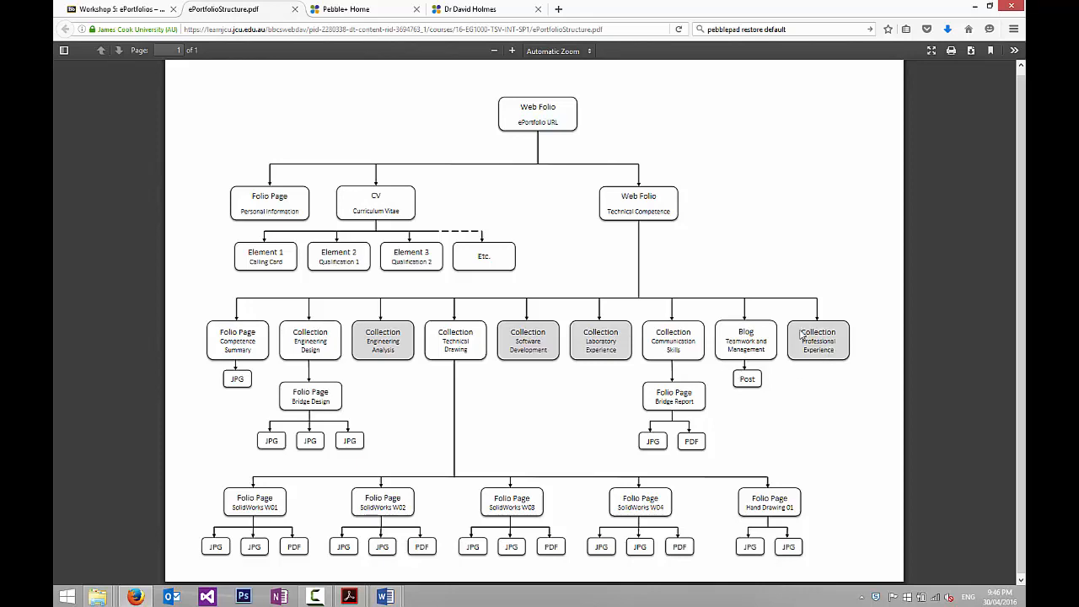
click(364, 9)
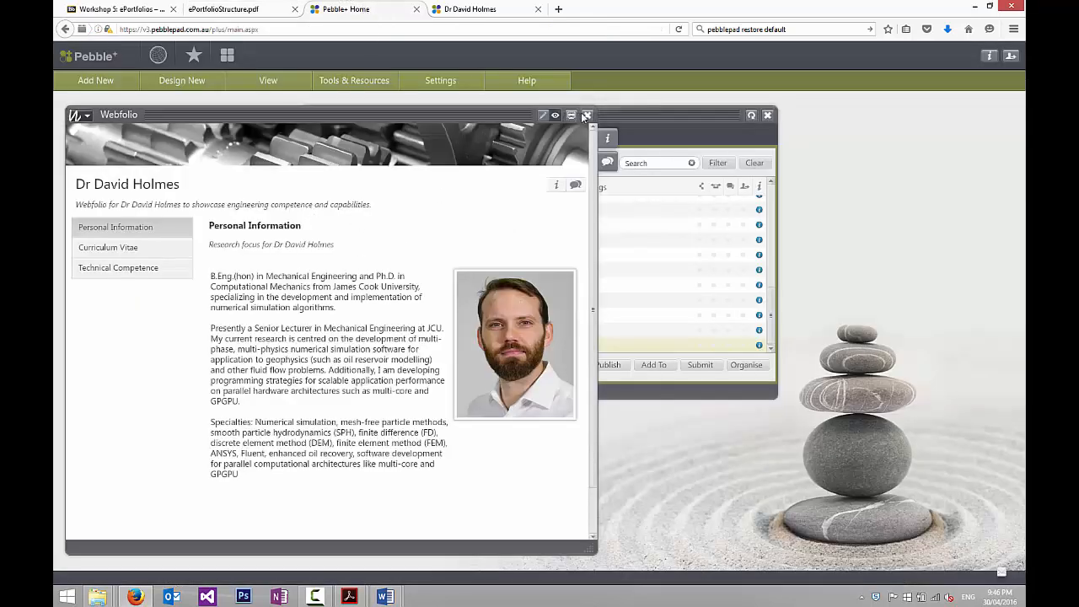
click(491, 14)
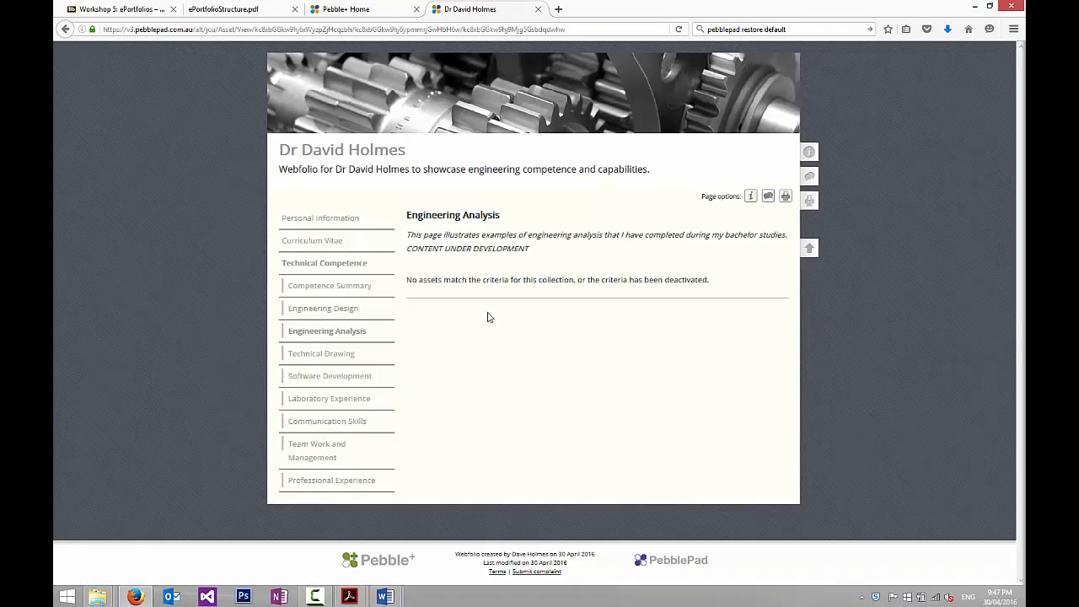
click(335, 314)
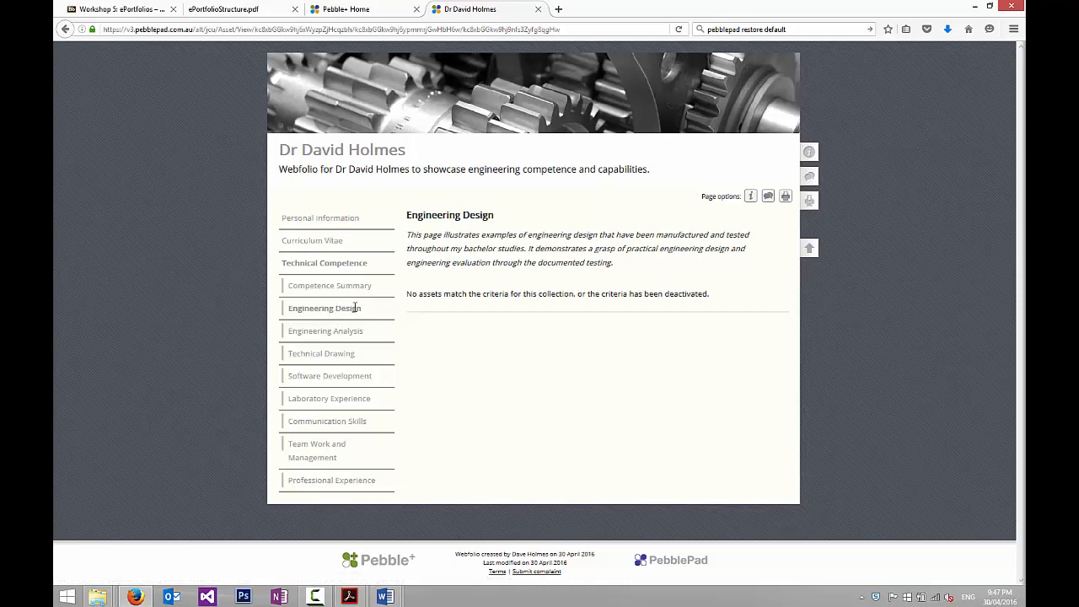
click(330, 355)
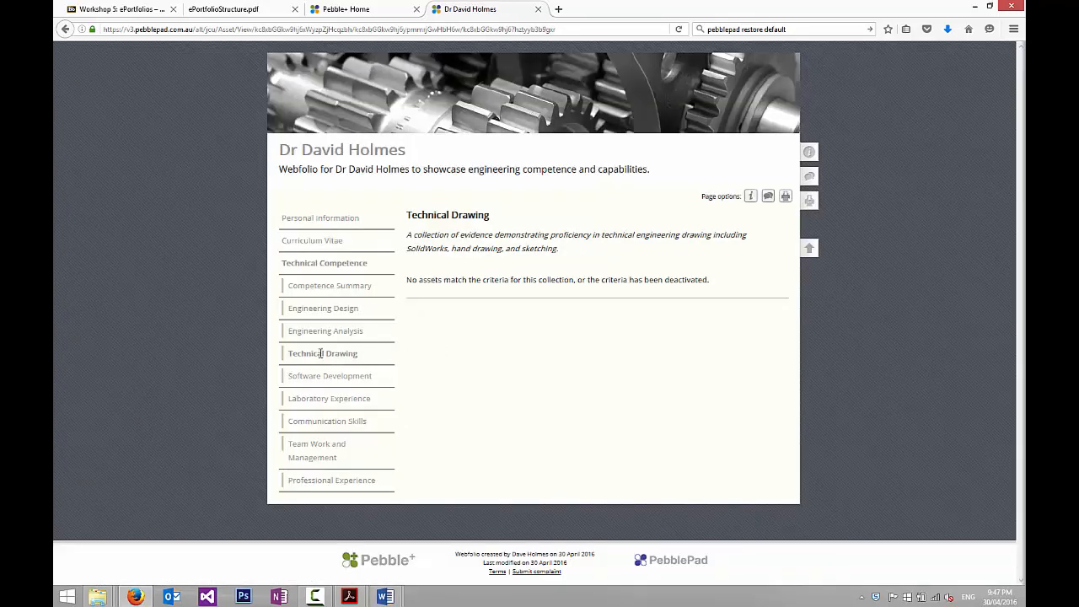
click(326, 425)
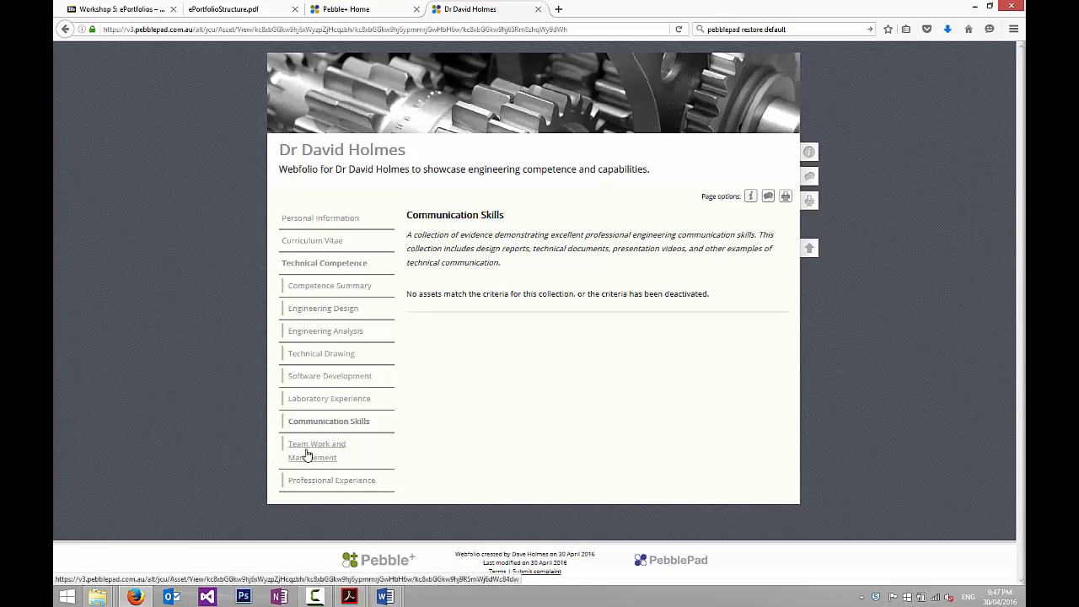
click(306, 449)
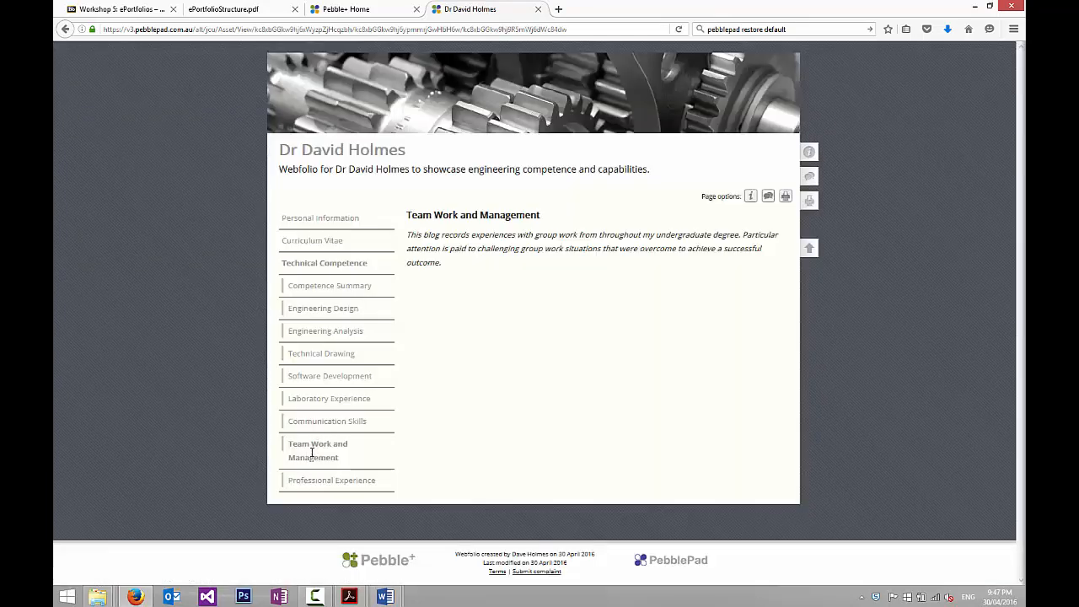